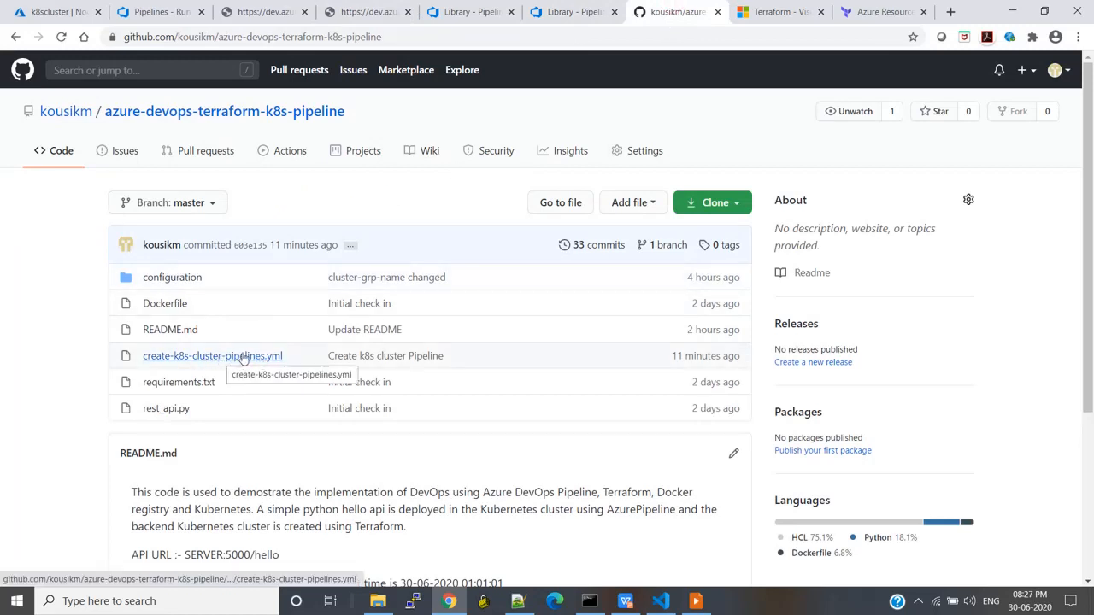
Switch to the Azure portal and view the overview of k8scluster in the k8s-rg resource group
left_click(53, 8)
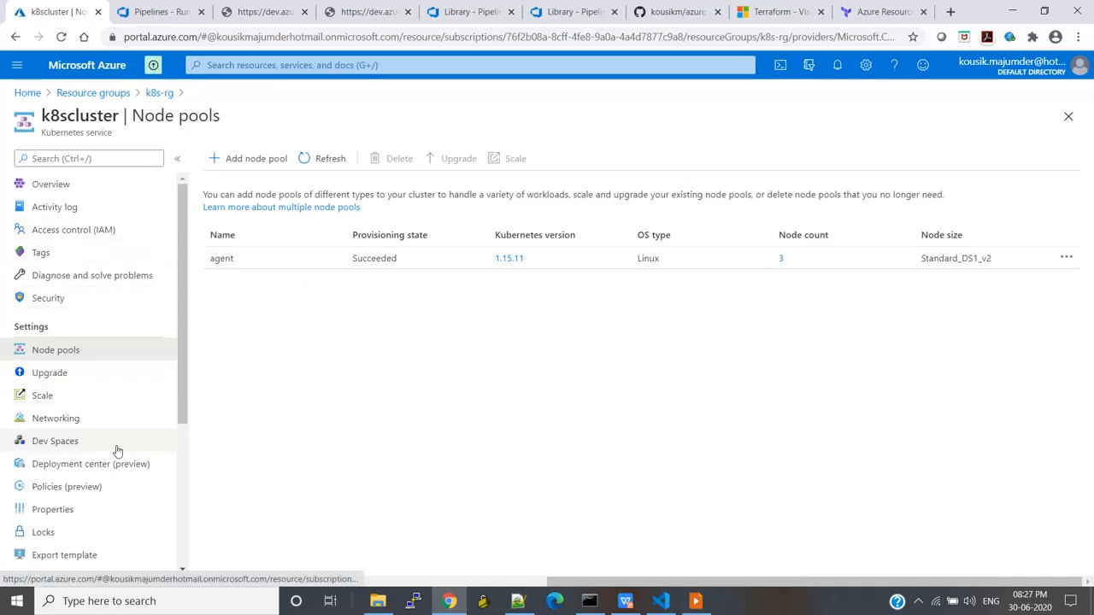
scroll(171, 447, "down", 2)
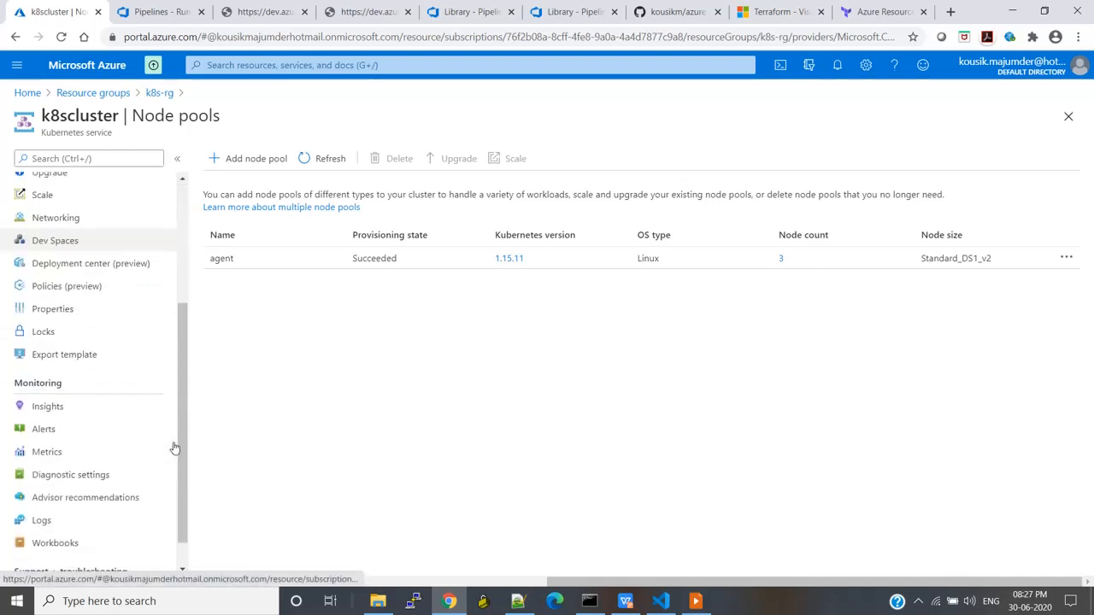
scroll(137, 222, "up", 2)
left_click(27, 92)
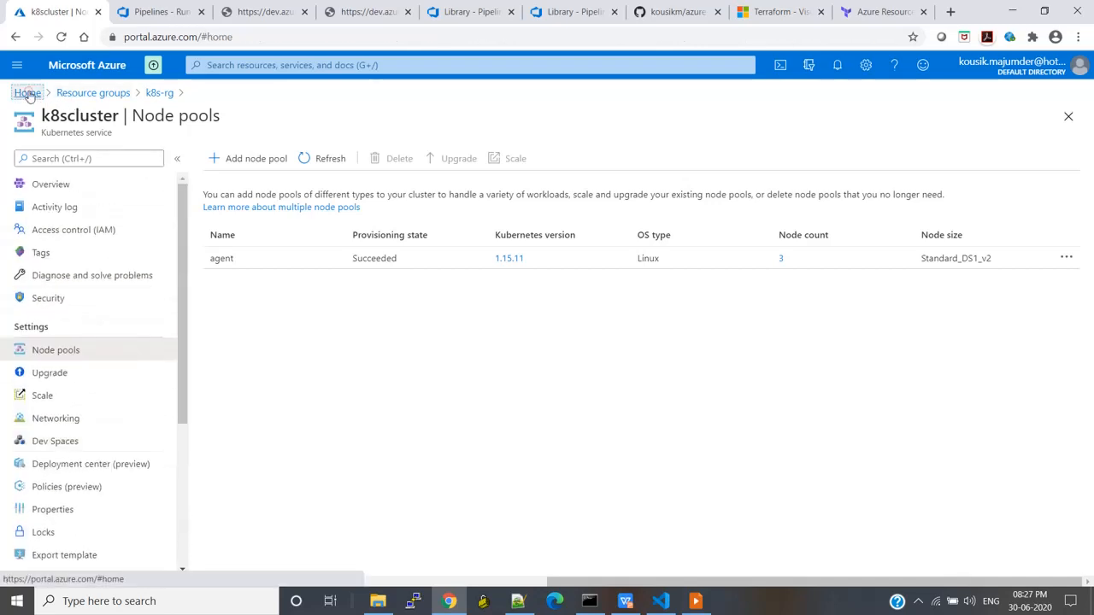
left_click(262, 153)
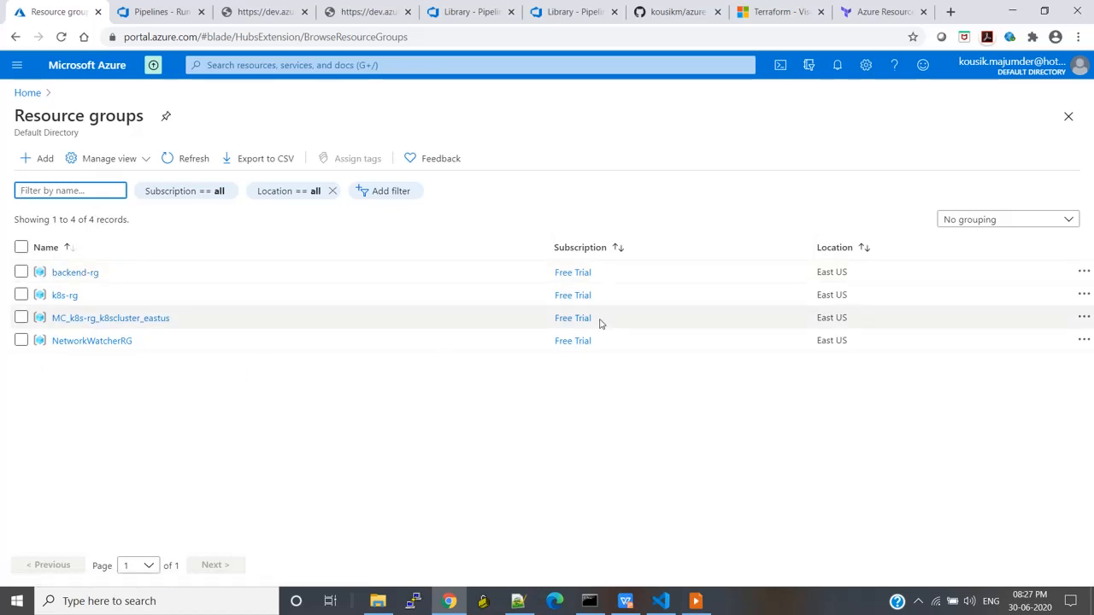
left_click(66, 296)
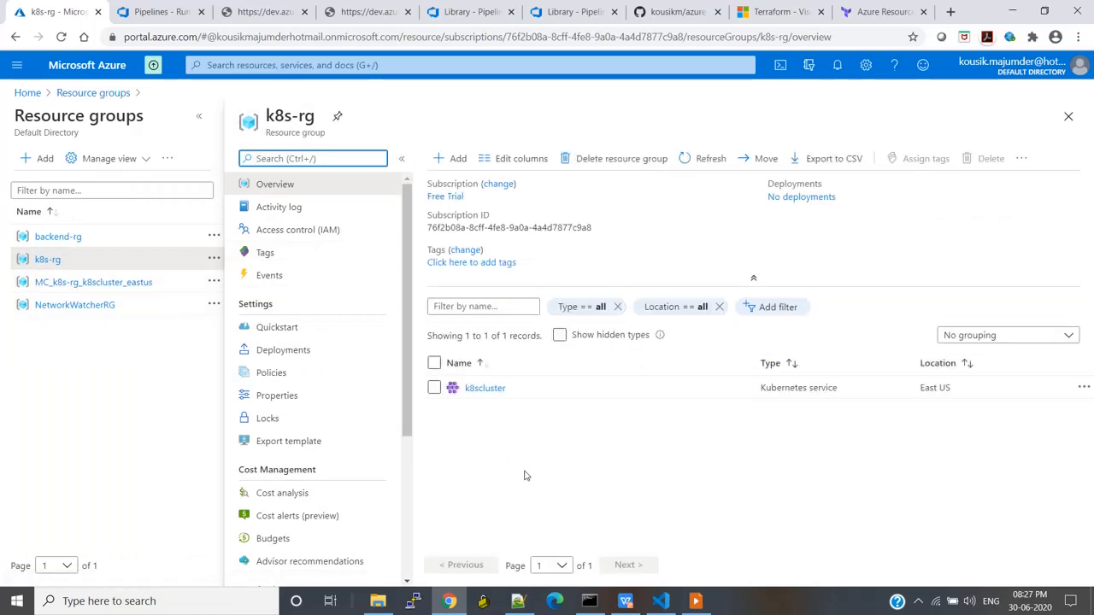
left_click(483, 388)
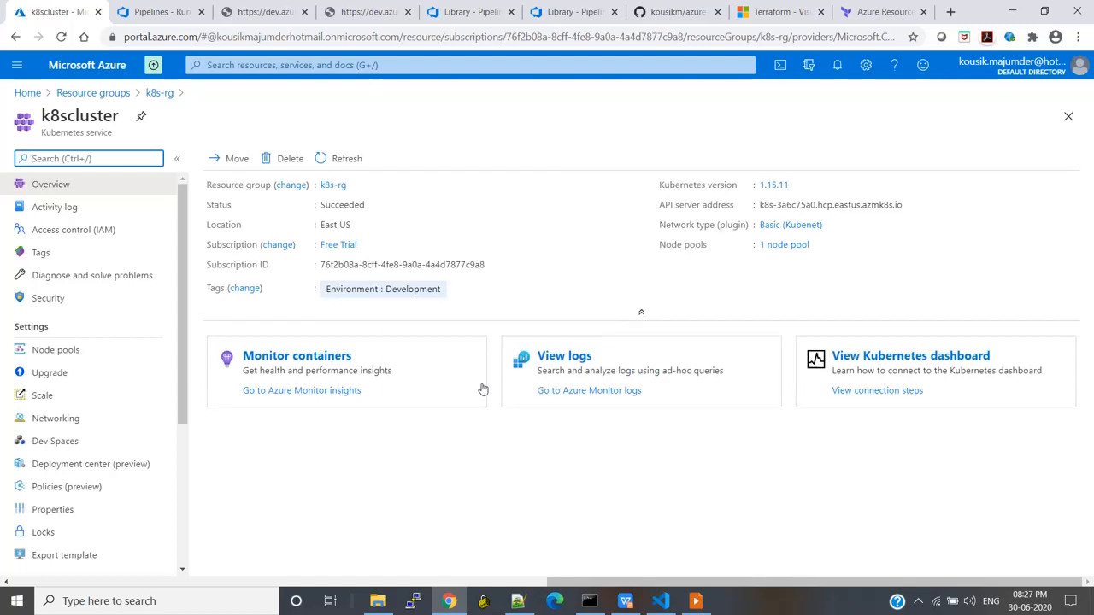
Switch to Azure DevOps and open the Create k8s cluster pipeline's YAML definition for editing
left_click(154, 11)
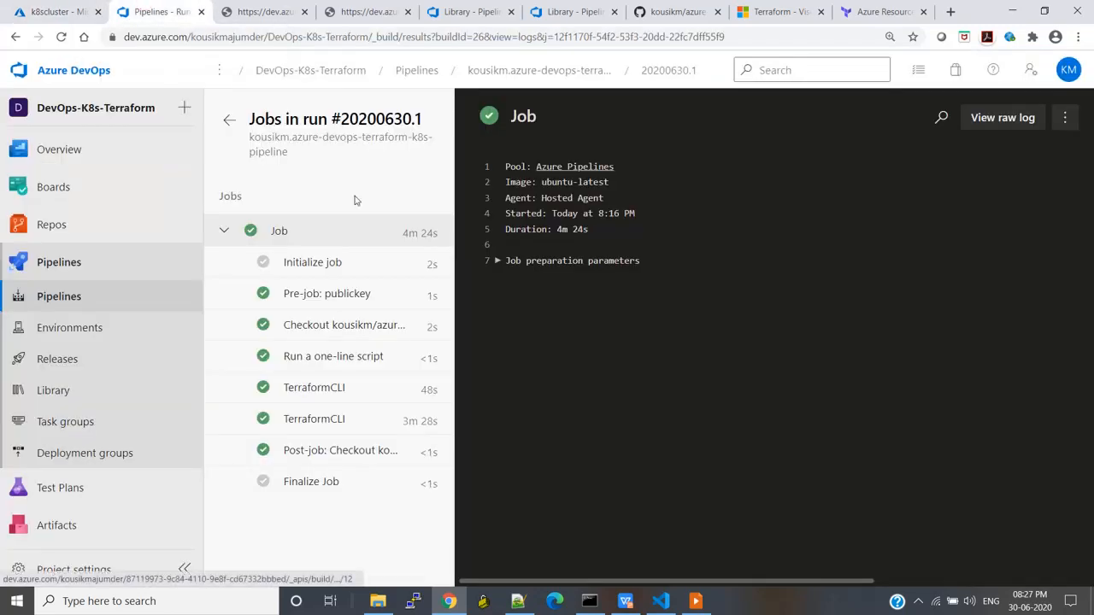
left_click(231, 125)
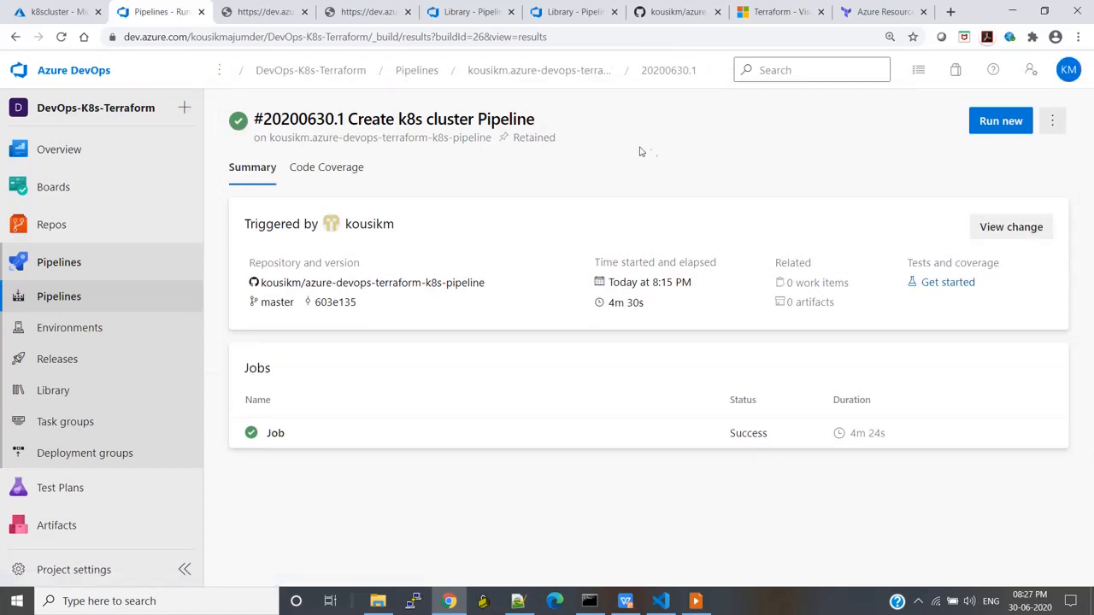
left_click(100, 265)
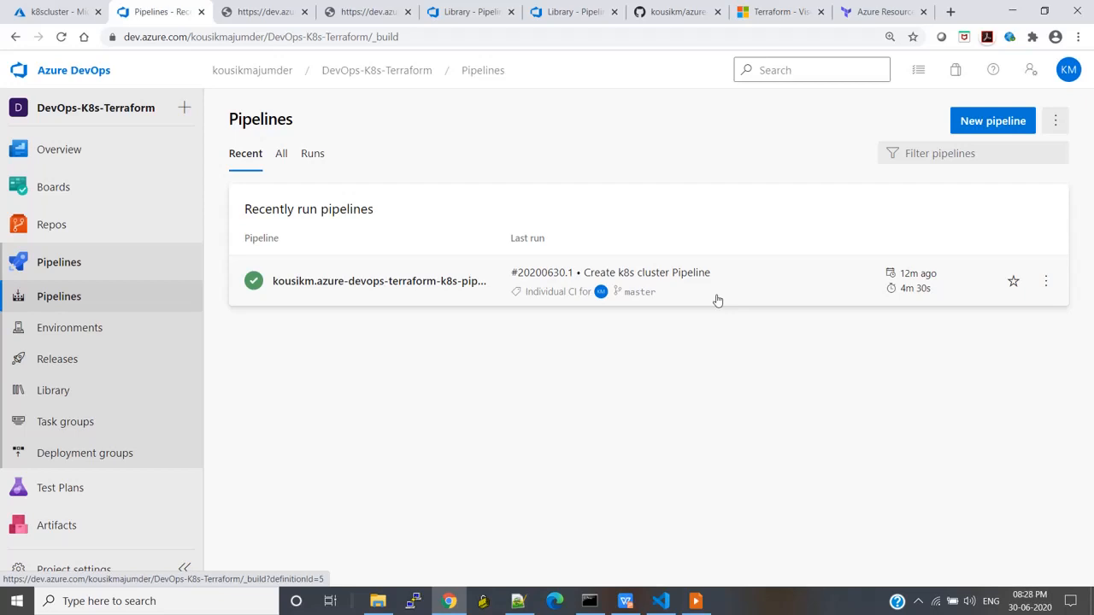
left_click(1047, 286)
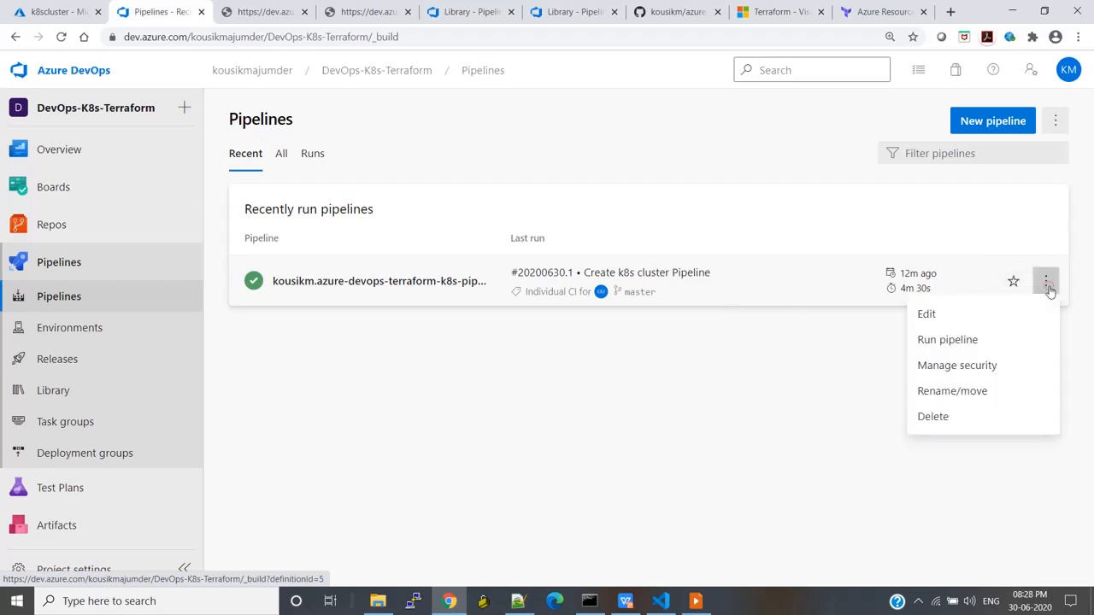
left_click(959, 315)
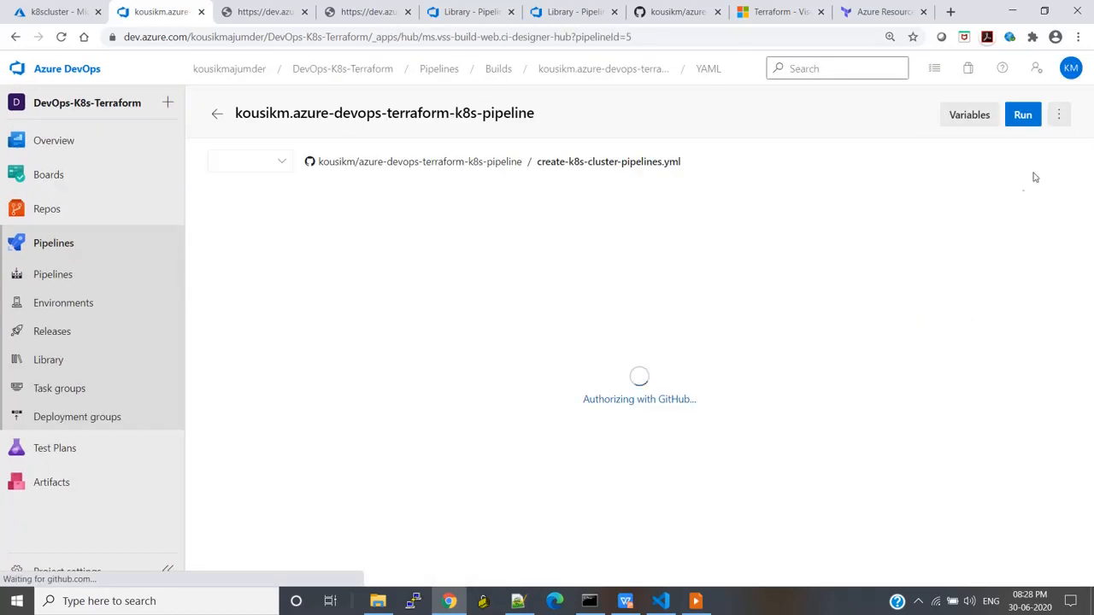
Set processing of new run requests to Disabled in the pipeline's settings and save
left_click(1060, 113)
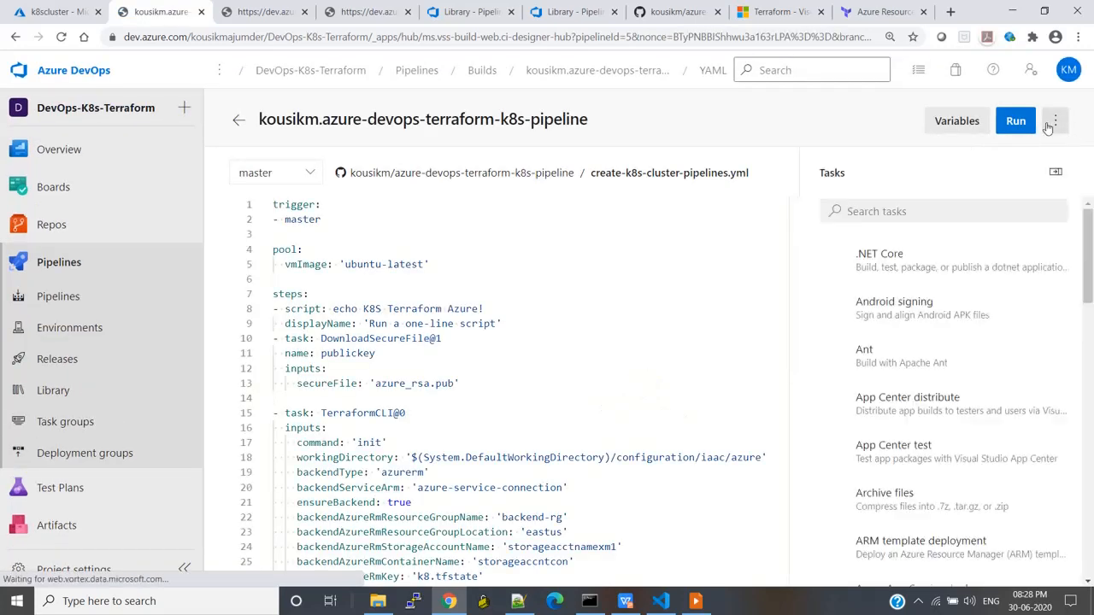
left_click(1053, 121)
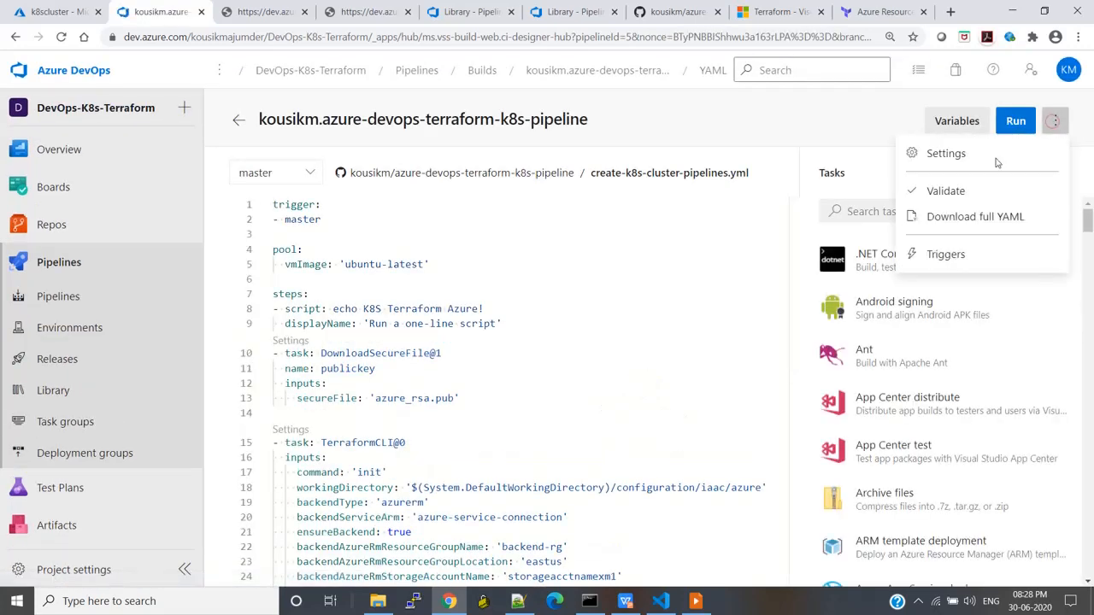
left_click(952, 160)
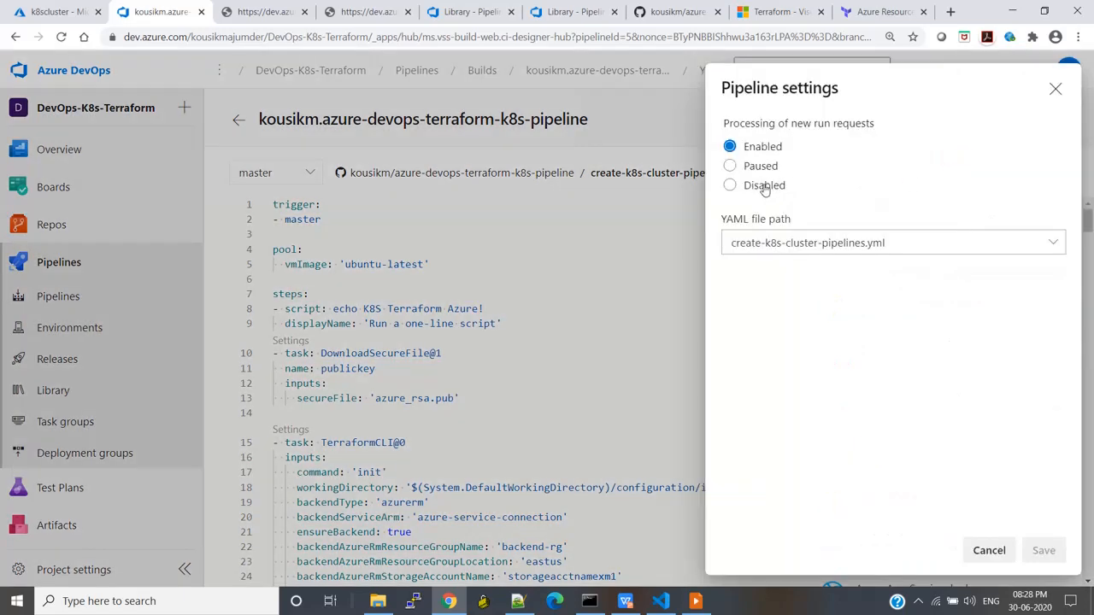
left_click(765, 186)
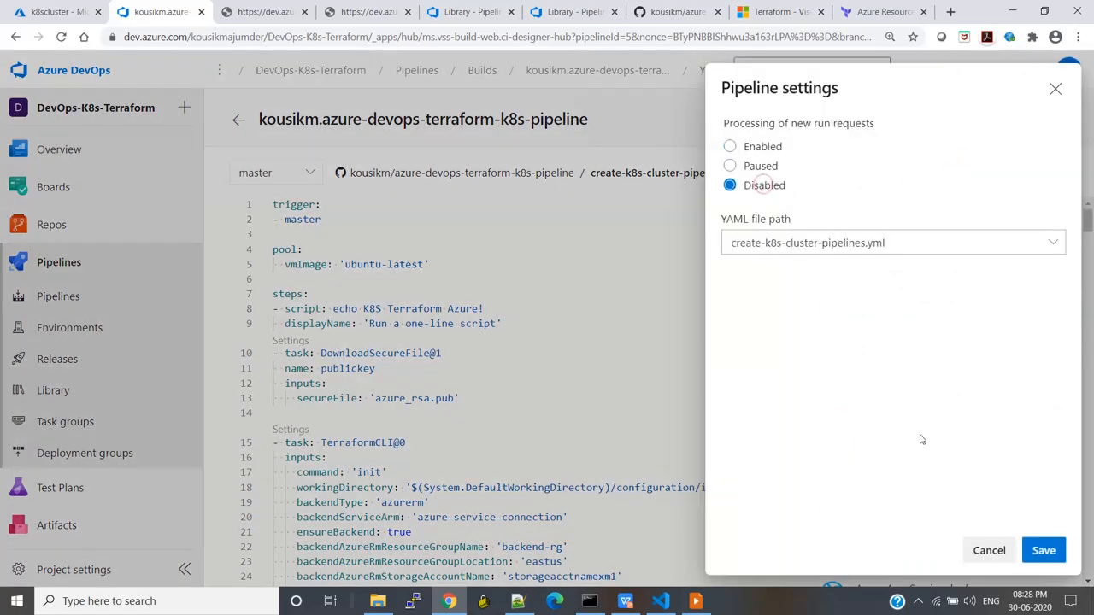
left_click(1042, 550)
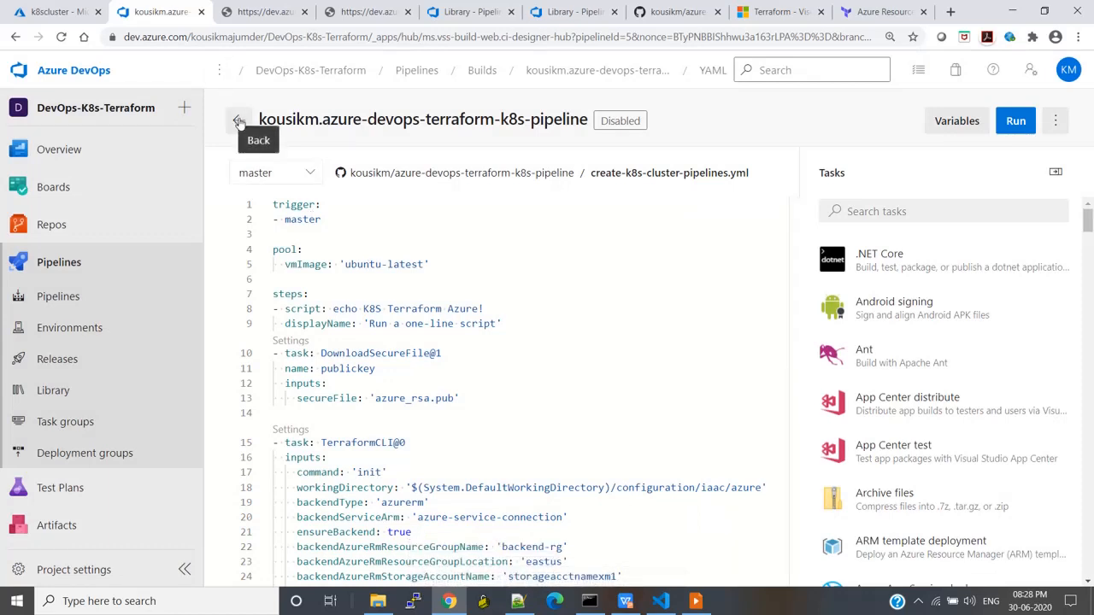
Leave the pipeline and open the service connections in the DevOps-K8s-Terraform project settings
mouse_move(68, 239)
left_click(73, 261)
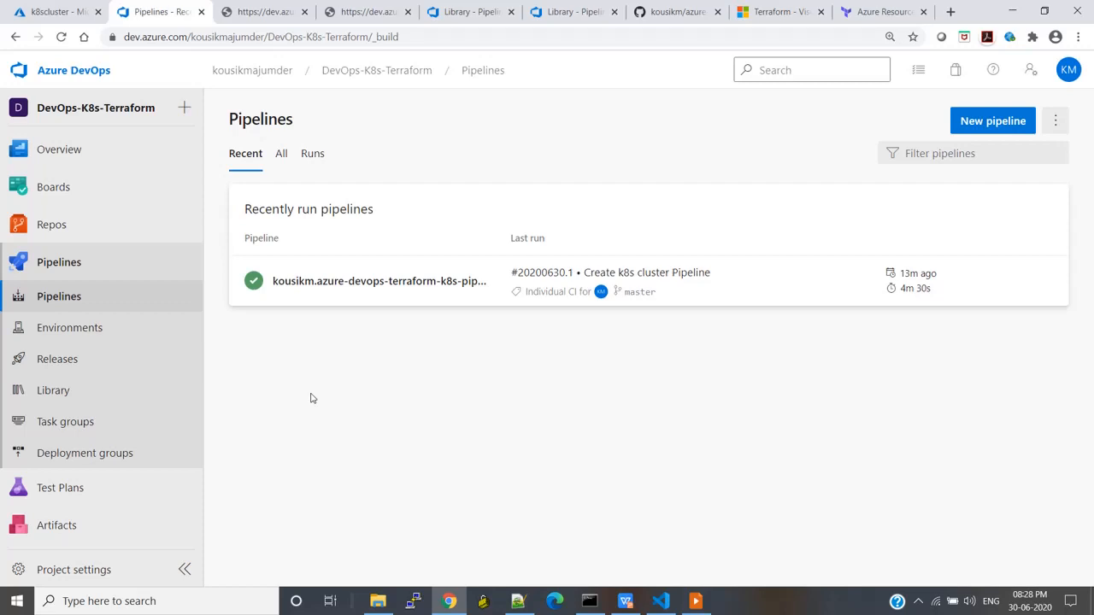
left_click(81, 571)
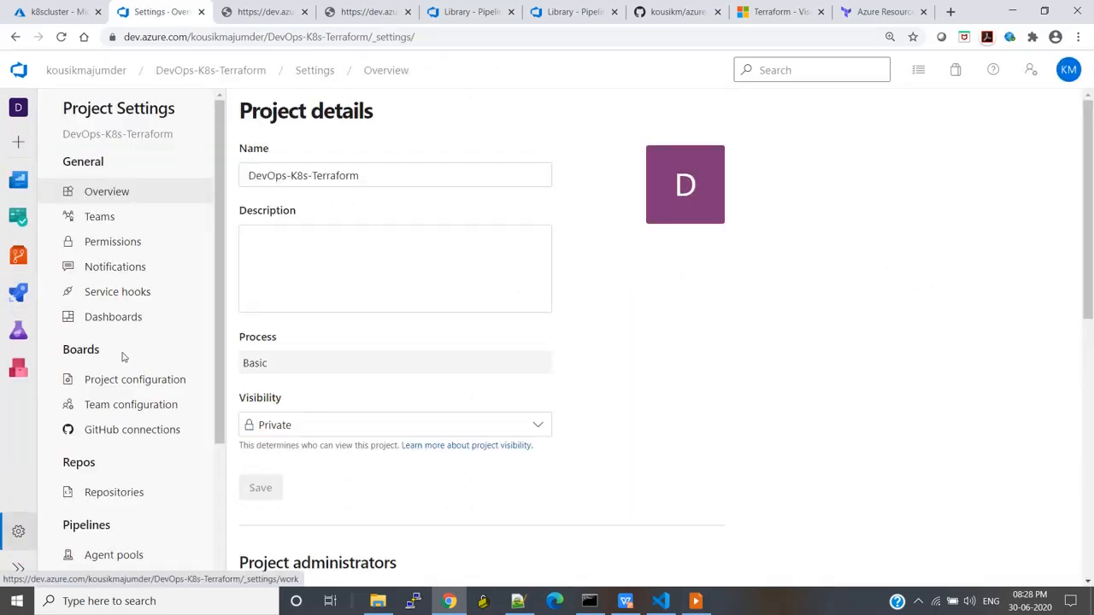
scroll(121, 367, "down", 2)
left_click(124, 488)
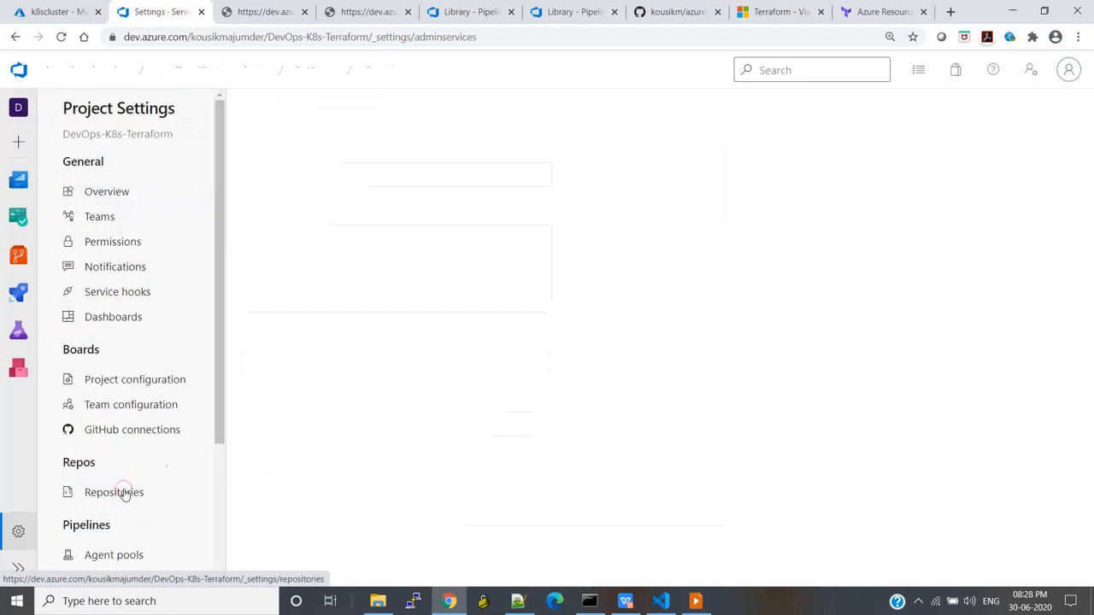
Create a new service connection of type Kubernetes with Azure Subscription authentication, searching the connection types for "kuber"
left_click(962, 132)
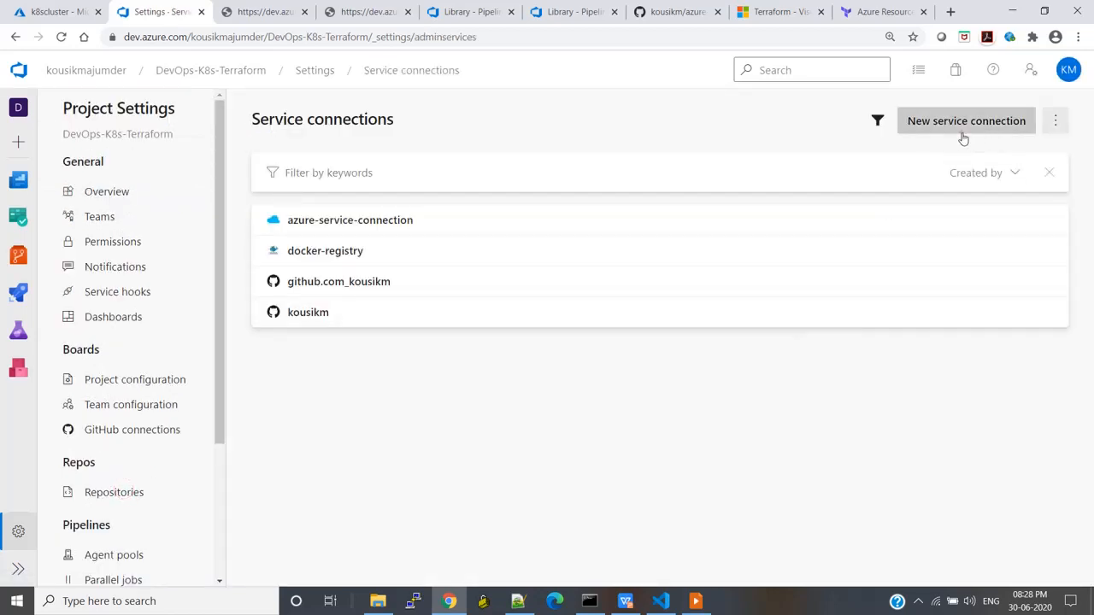
left_click(828, 165)
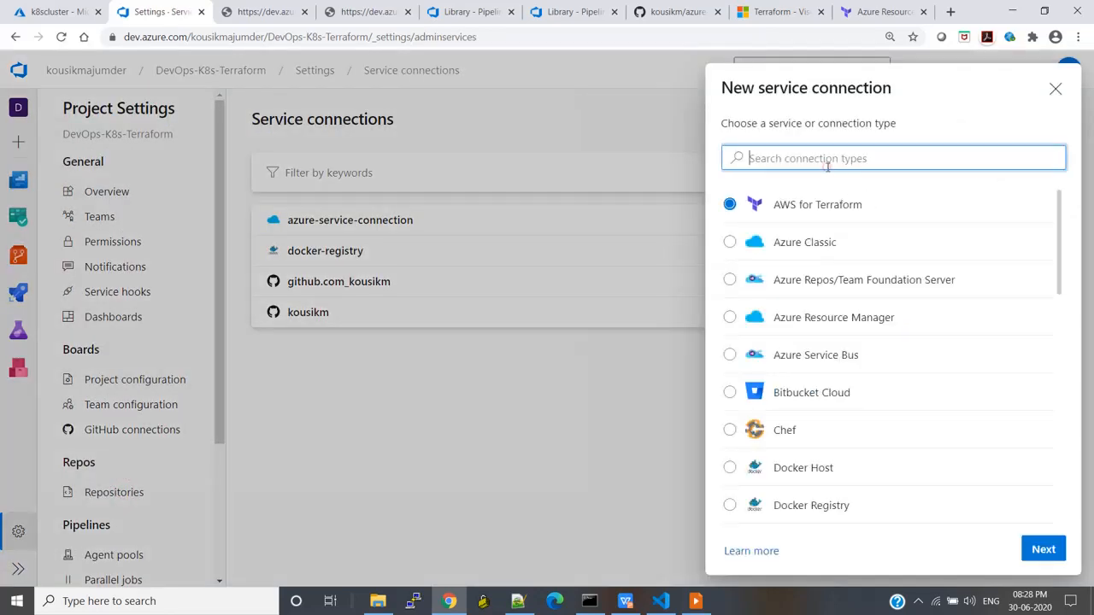
type("kuber")
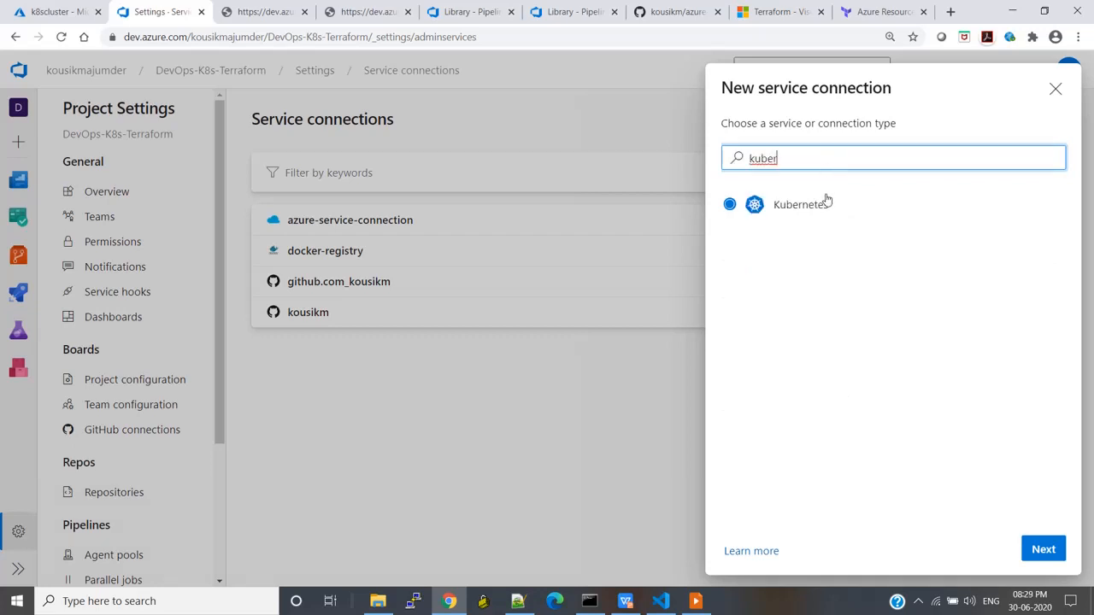
left_click(826, 201)
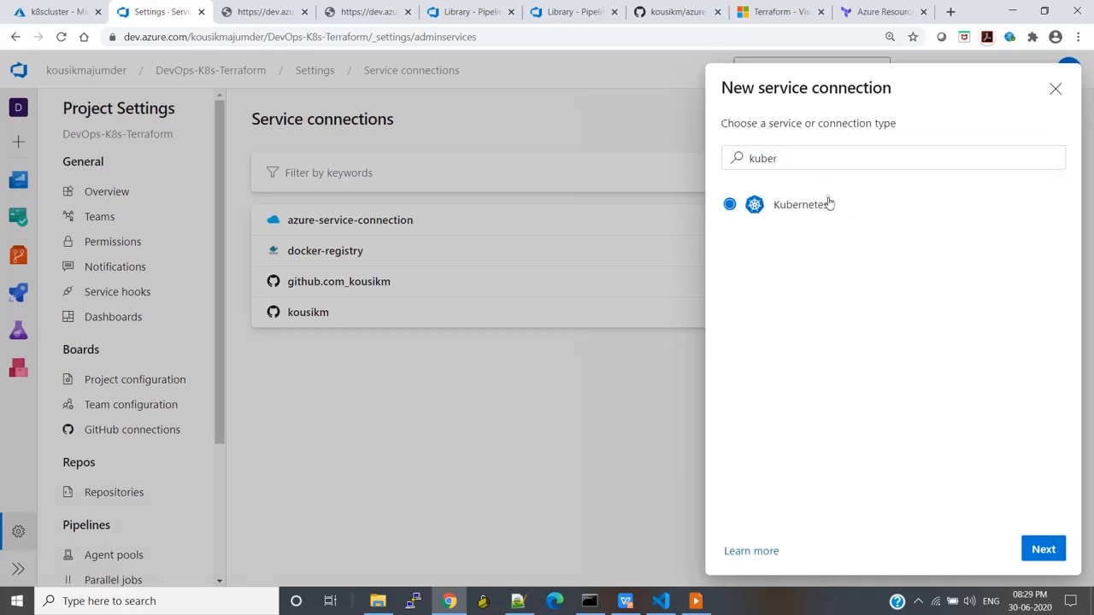
left_click(1030, 555)
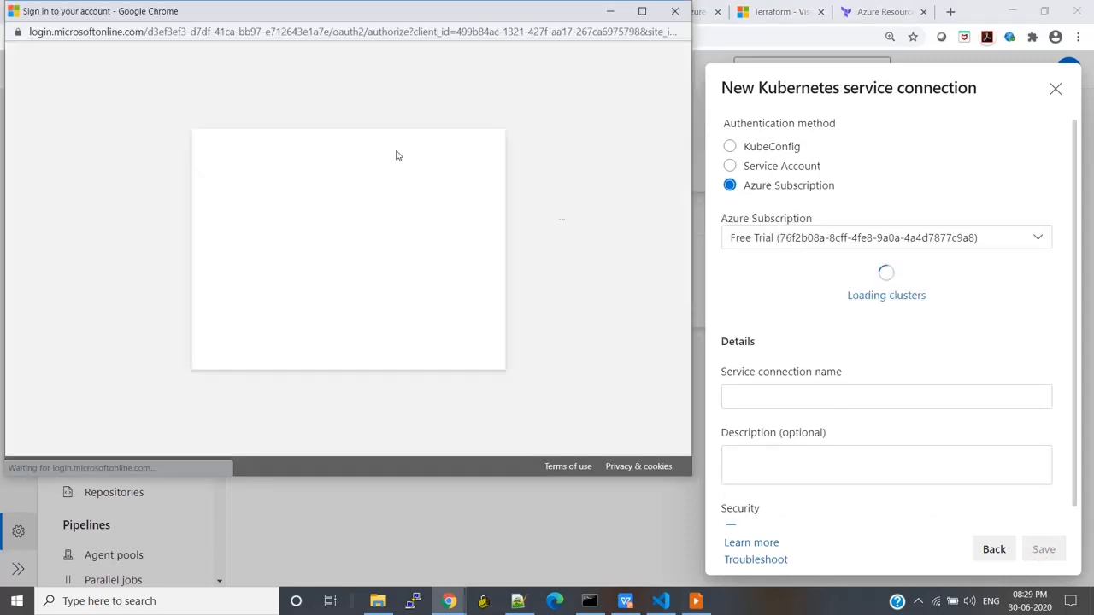
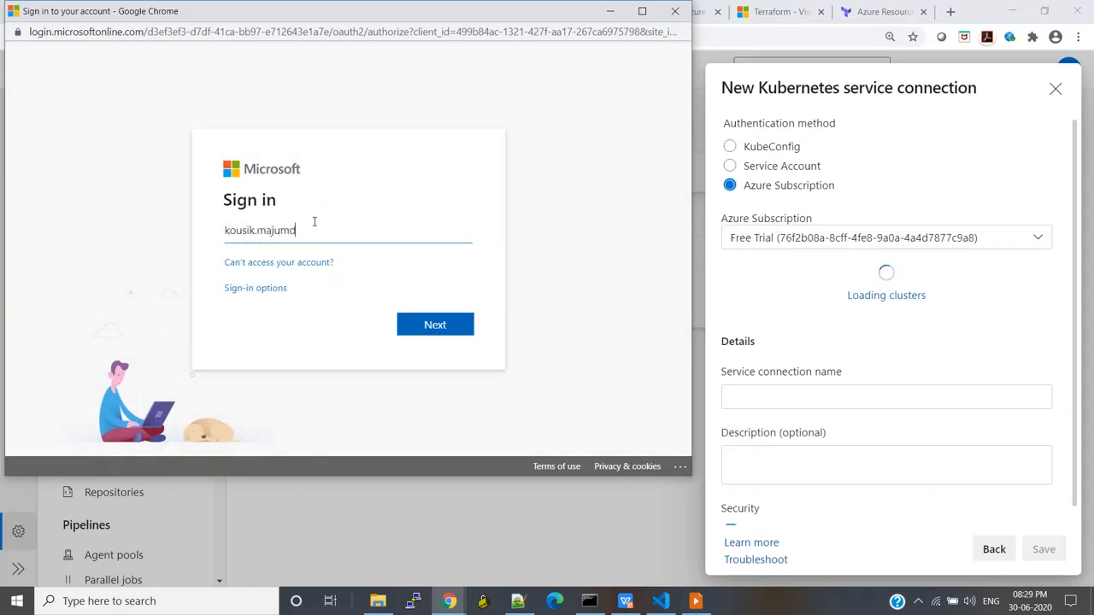
Enter the account e-mail address in the Microsoft sign-in window and continue to the password
left_click(459, 334)
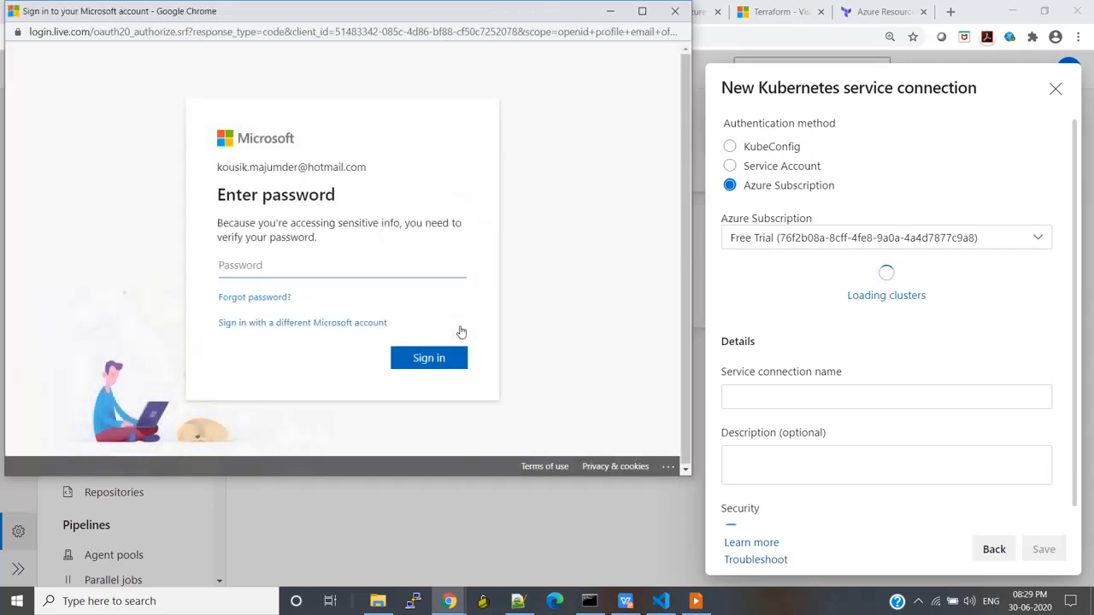
Complete the Microsoft sign-in with the account password and the texted verification code
key("Return")
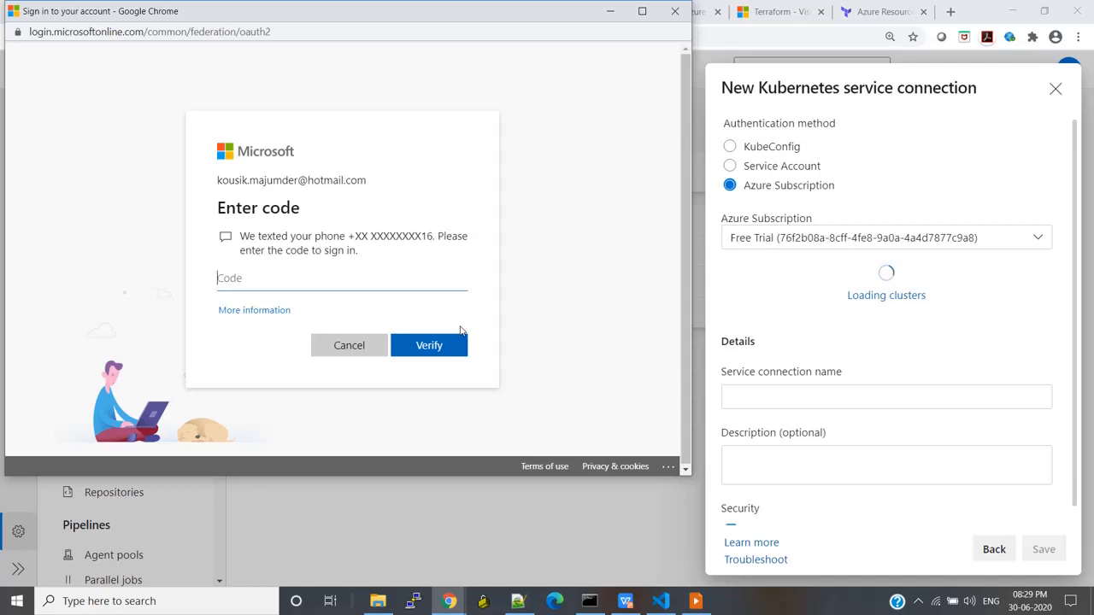
key("Return")
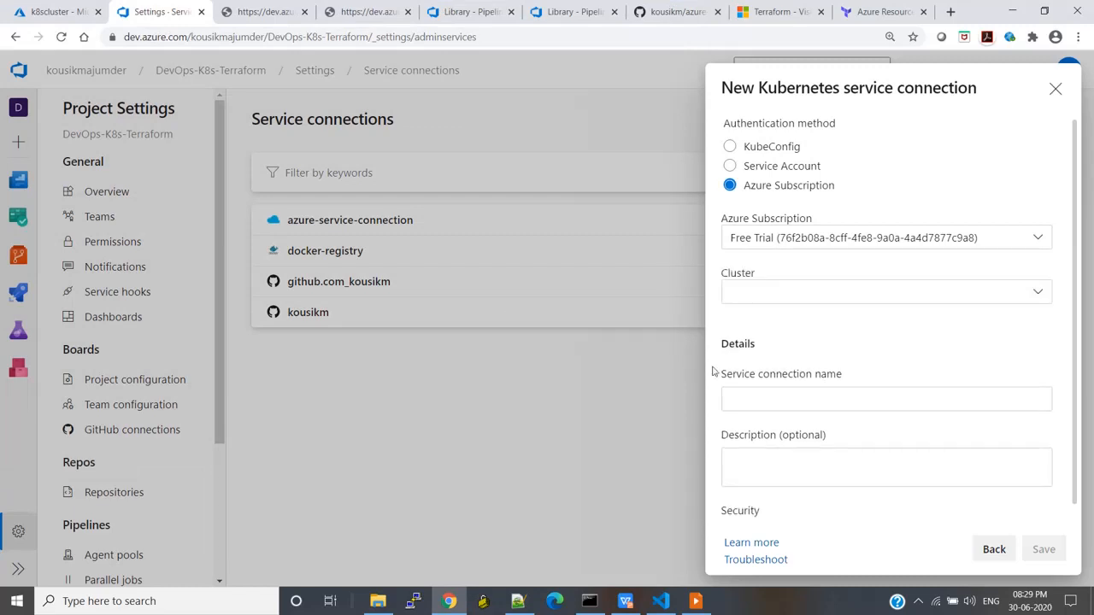
Select the cluster k8scluster (k8s-rg) and the namespace default for the Kubernetes service connection
left_click(1037, 295)
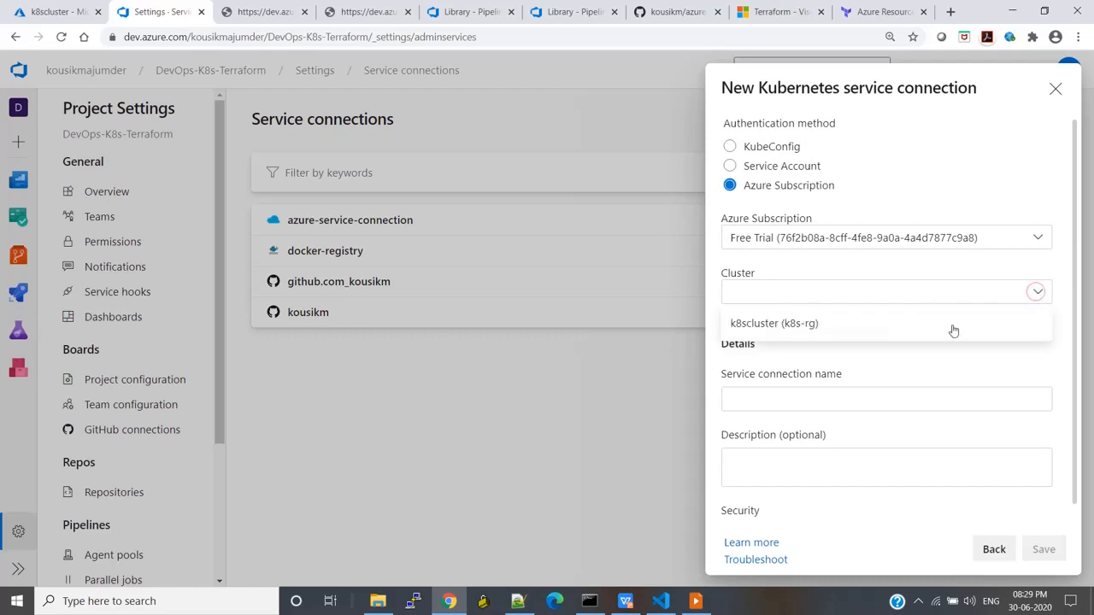
left_click(815, 330)
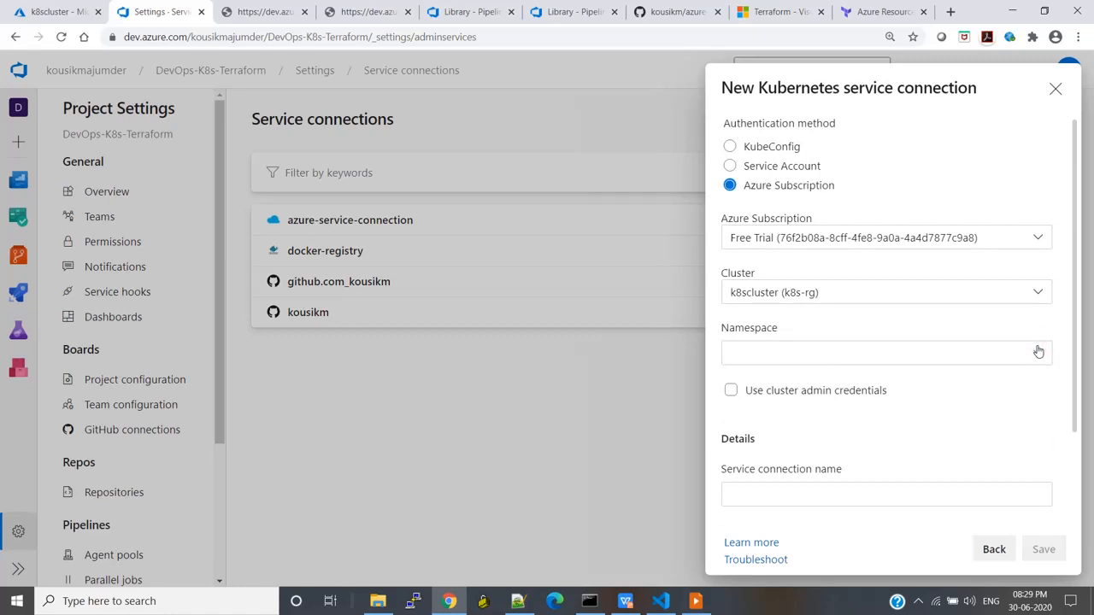
left_click(1031, 359)
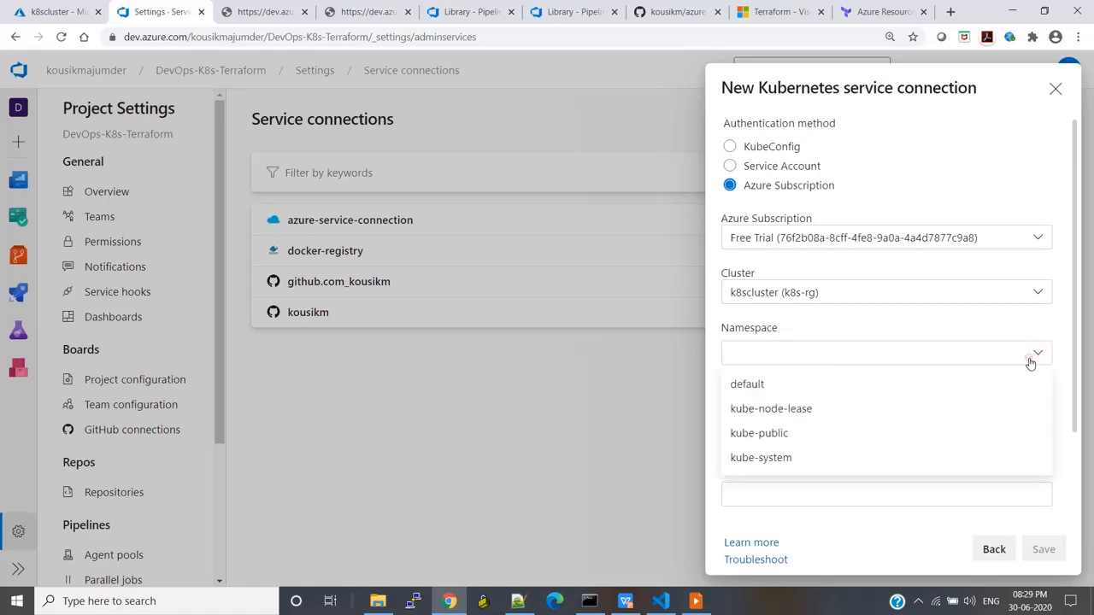
left_click(780, 385)
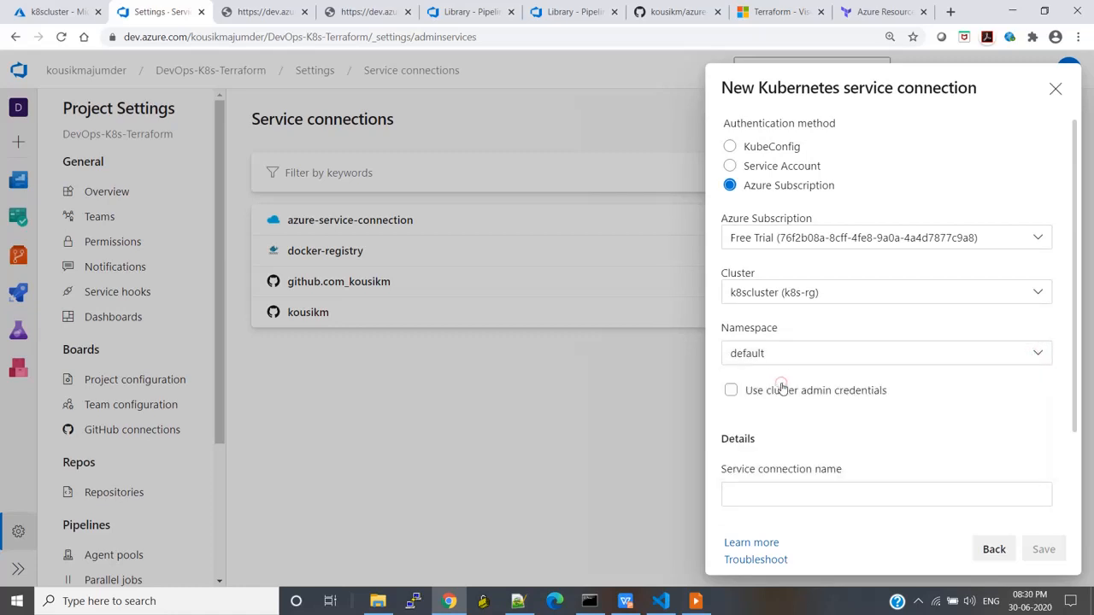
Name the Kubernetes service connection k8s-service-connection and save it with access permission granted to all pipelines
scroll(920, 406, "down", 3)
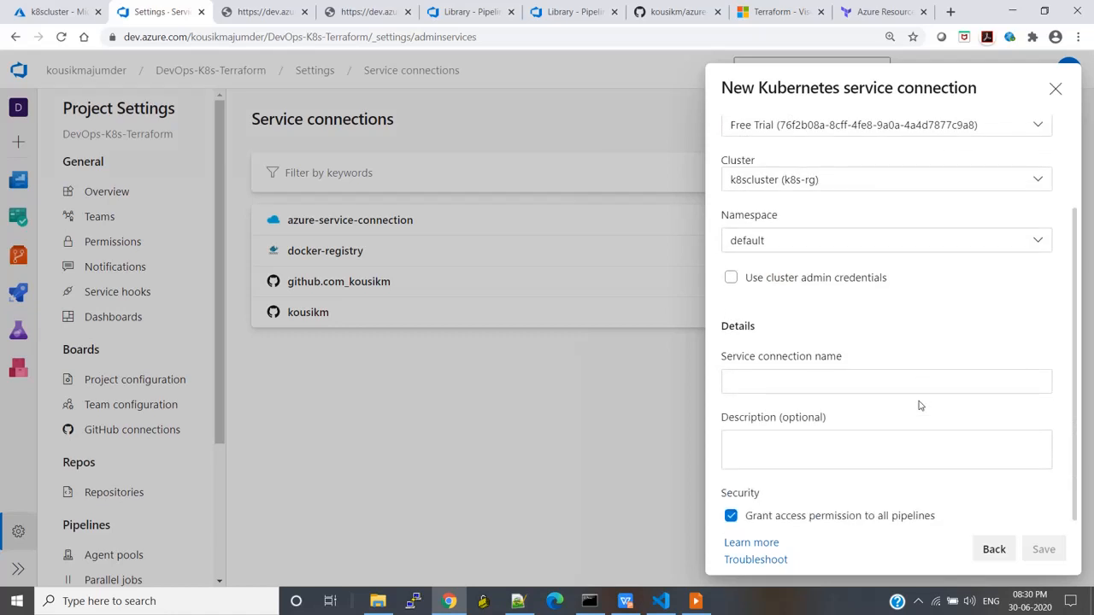
left_click(850, 390)
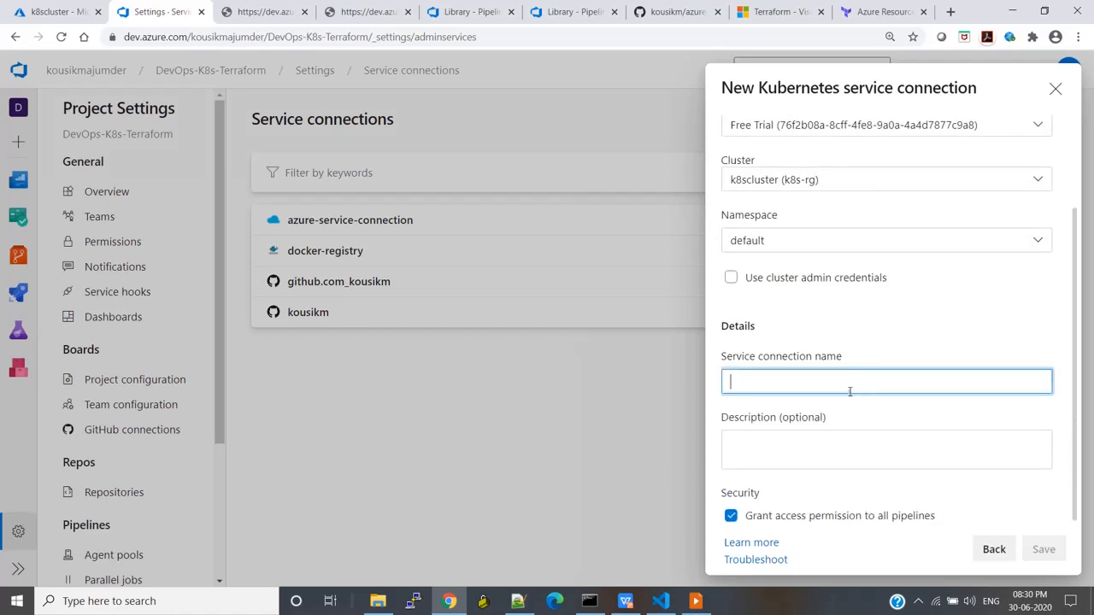
type("k8s-serv")
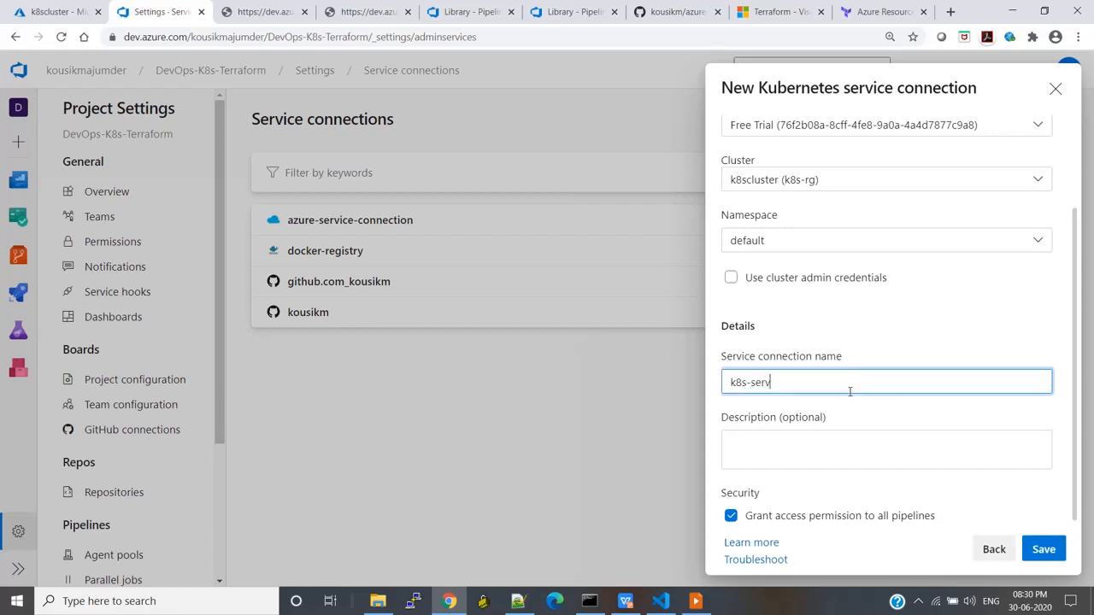
type("ice-connection")
scroll(933, 458, "up", 1)
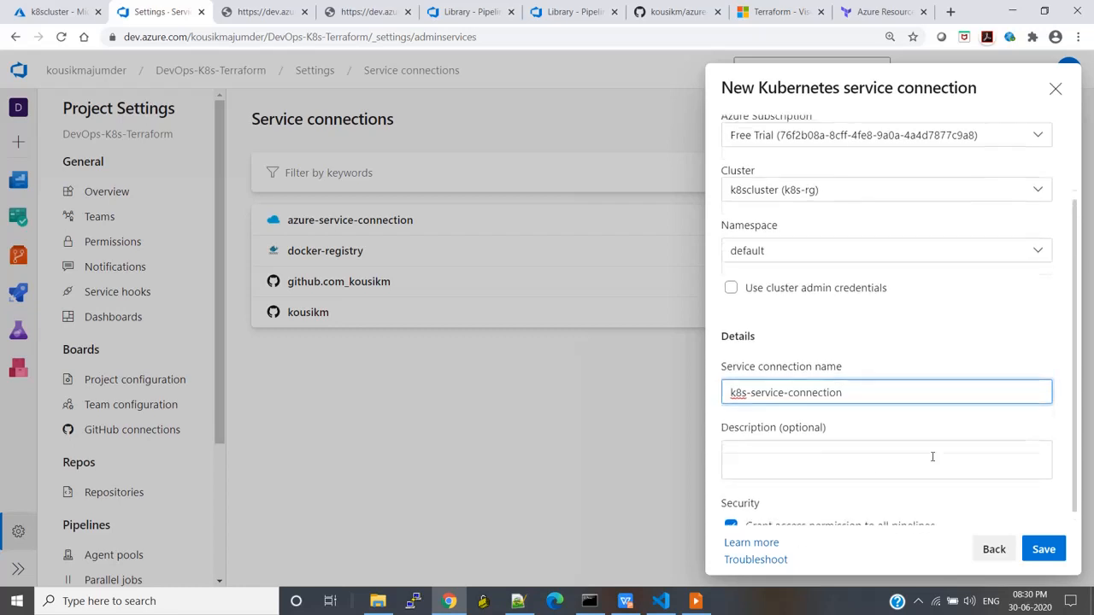
scroll(932, 457, "up", 1)
scroll(930, 456, "down", 2)
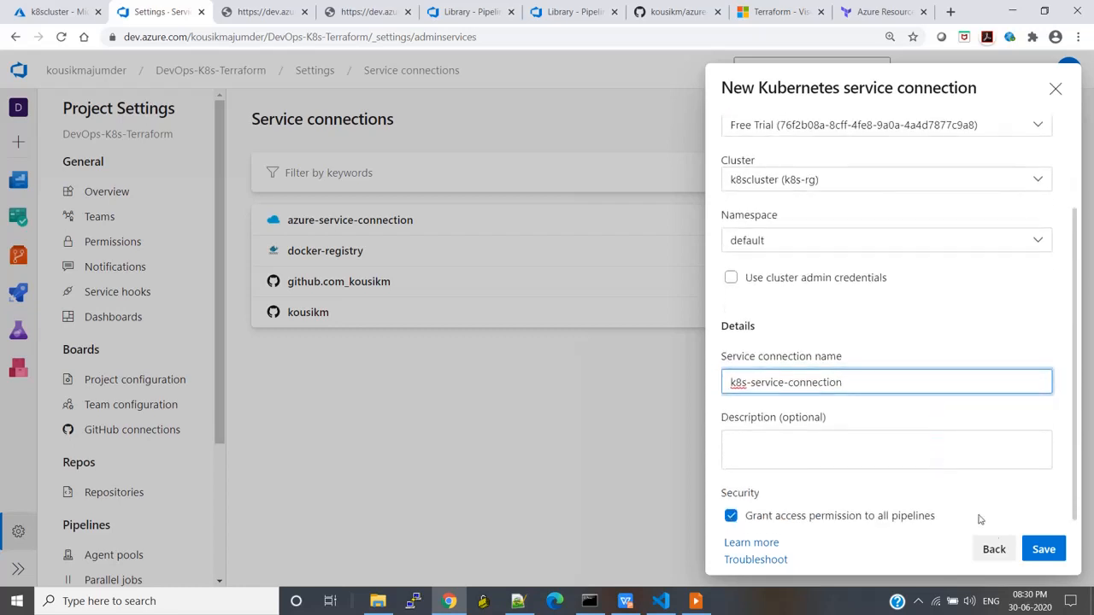
left_click(1044, 549)
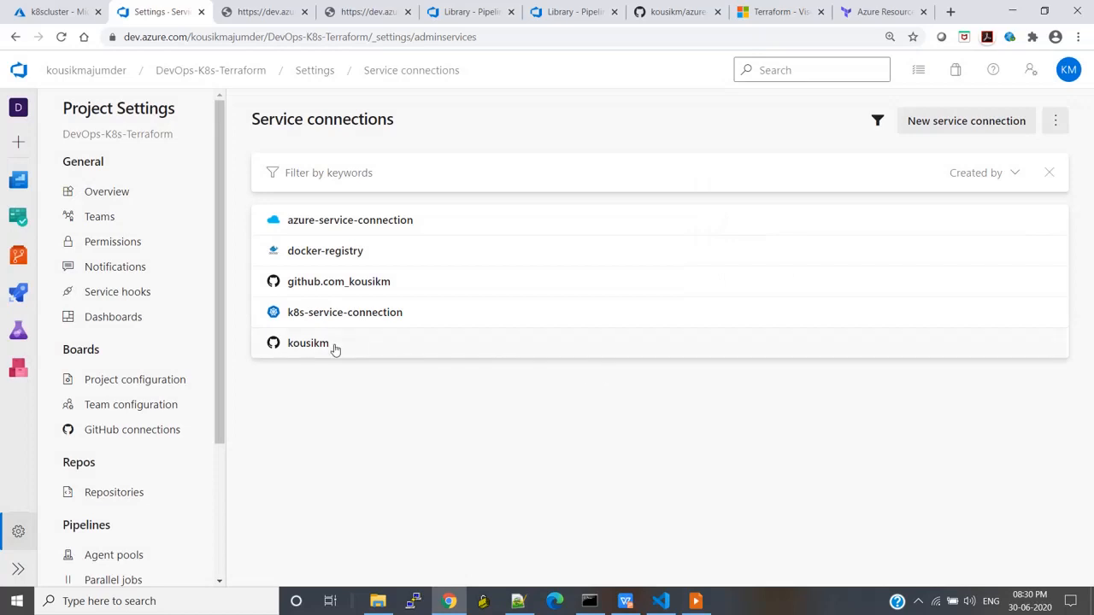
Create a new pipeline from the GitHub repository azure-devops-terraform-k8s-pipeline using the Starter pipeline template
mouse_move(18, 293)
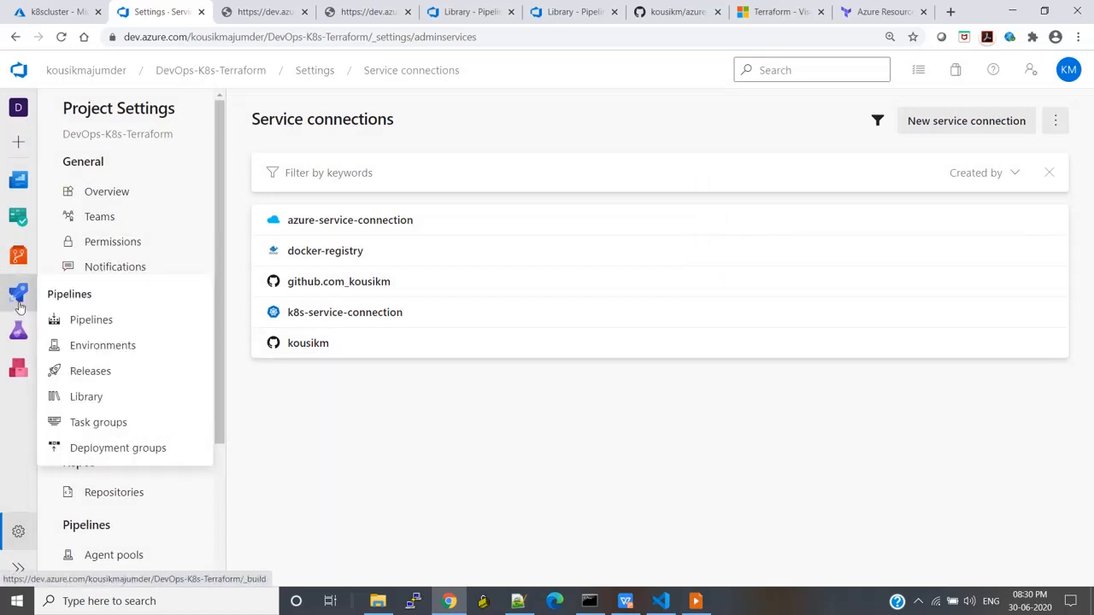
left_click(96, 316)
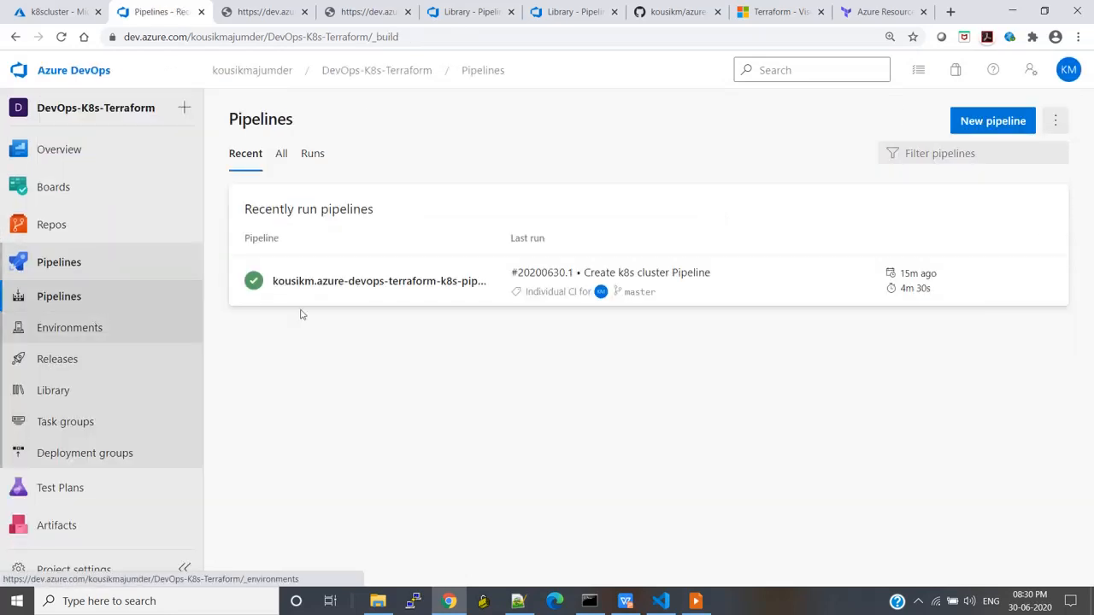
left_click(975, 125)
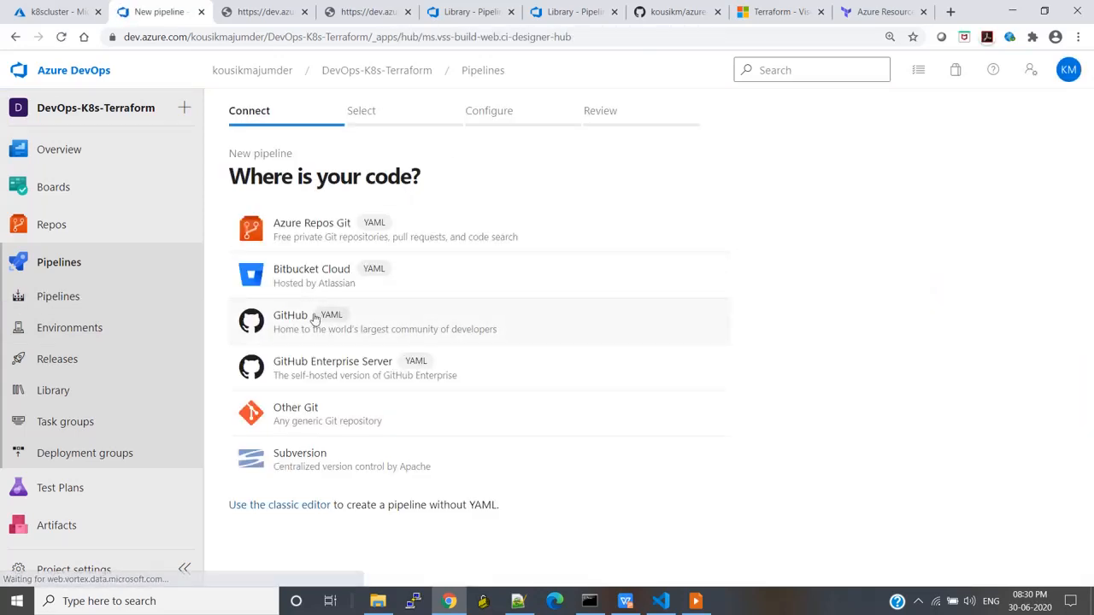
left_click(314, 321)
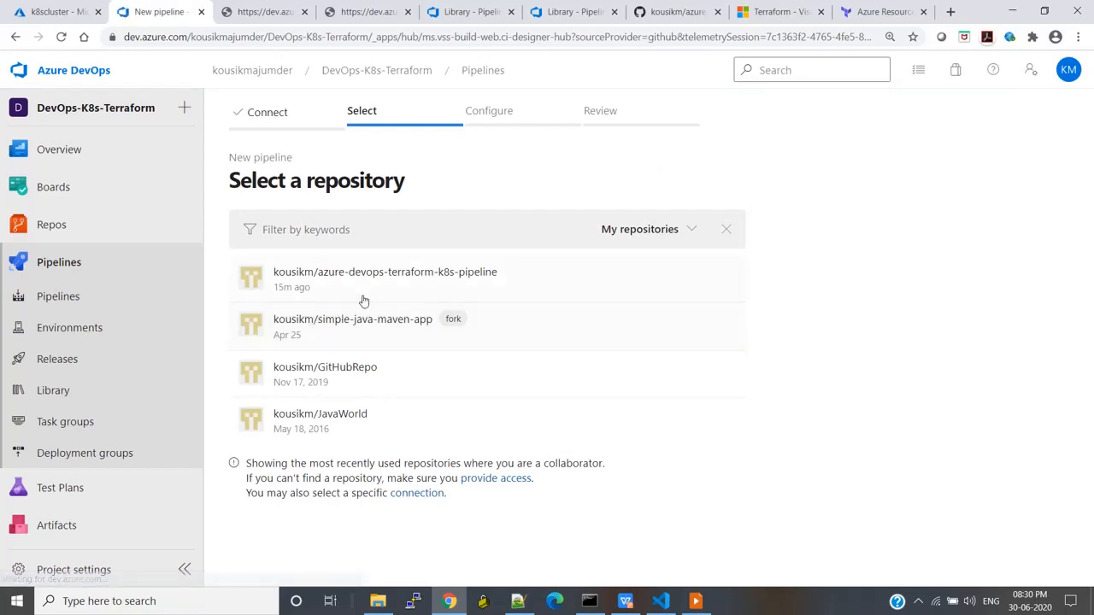
left_click(423, 278)
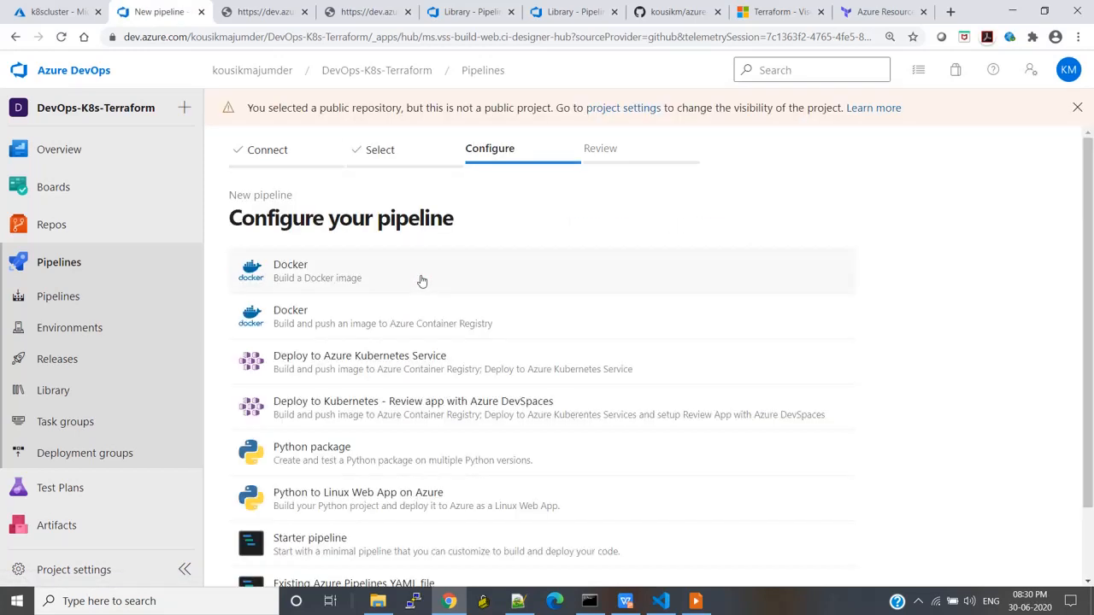
scroll(412, 470, "down", 2)
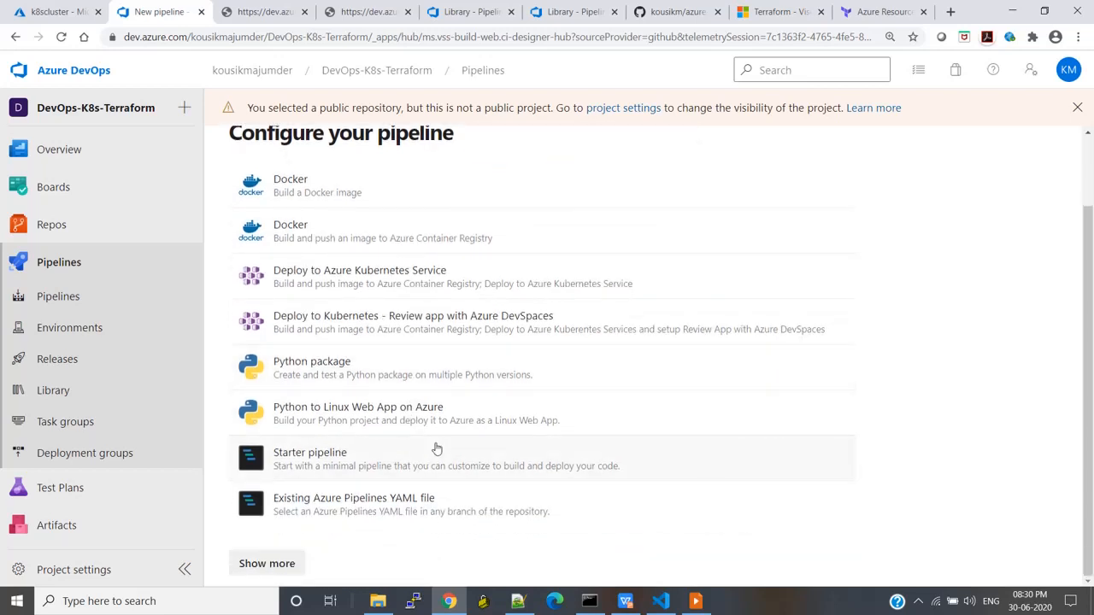
left_click(436, 449)
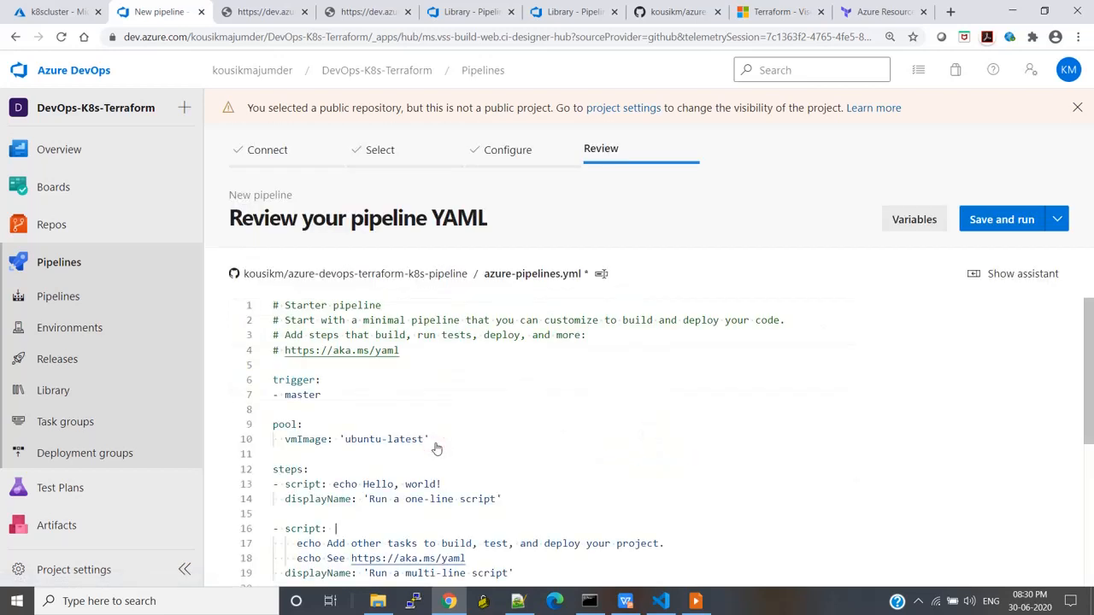
Rename the new pipeline's YAML file as build-deploy-k8s-pipelines.yml
left_click(533, 272)
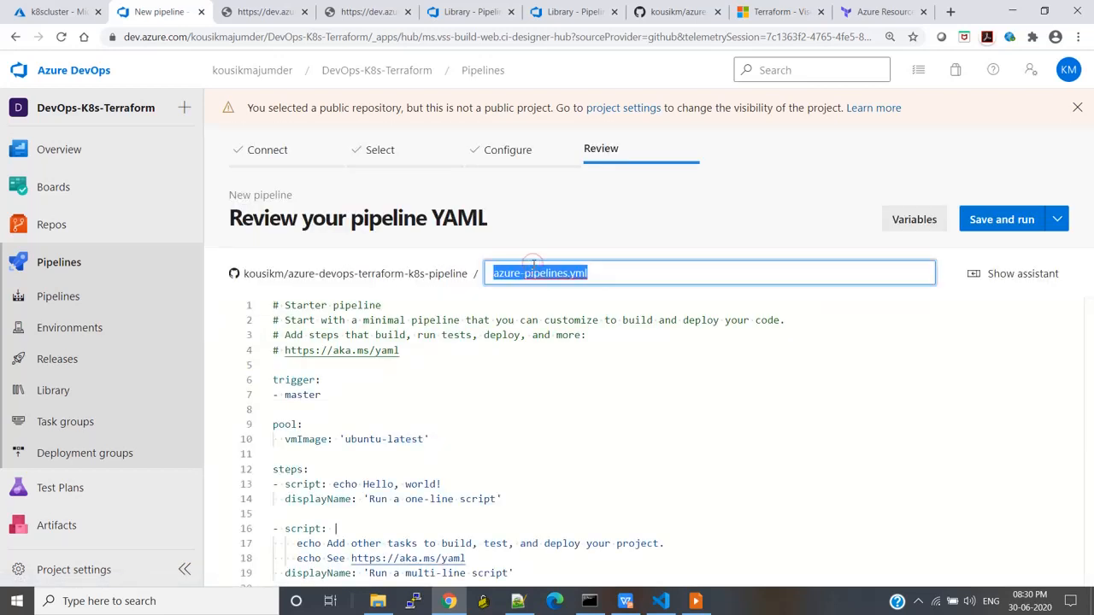
key("Home")
key("Delete")
key("Delete")
key("Delete")
key("Delete")
key("Delete")
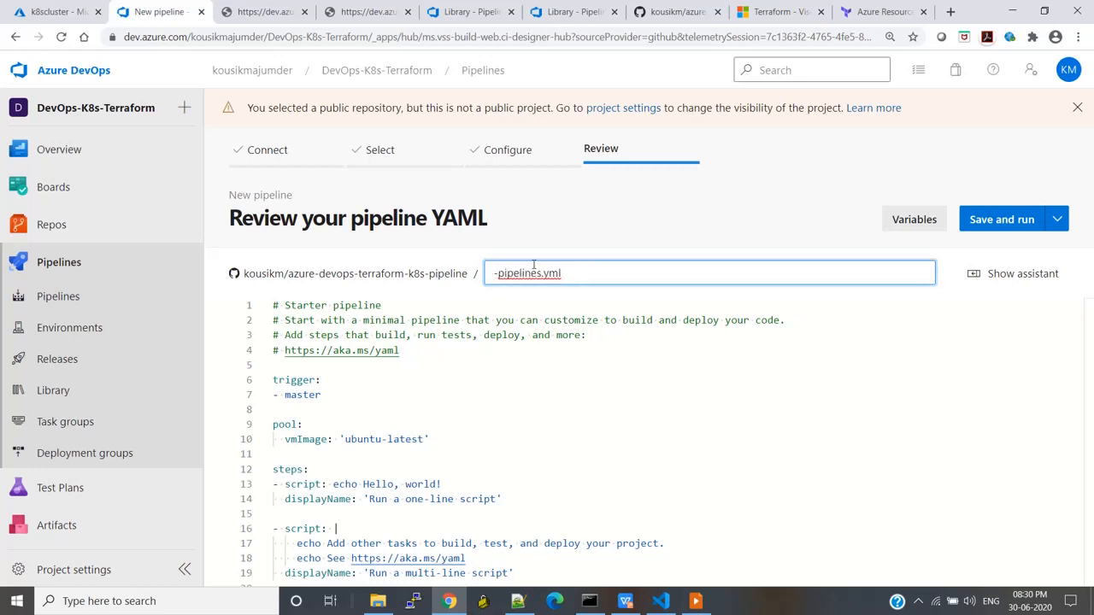
type("build-deploy")
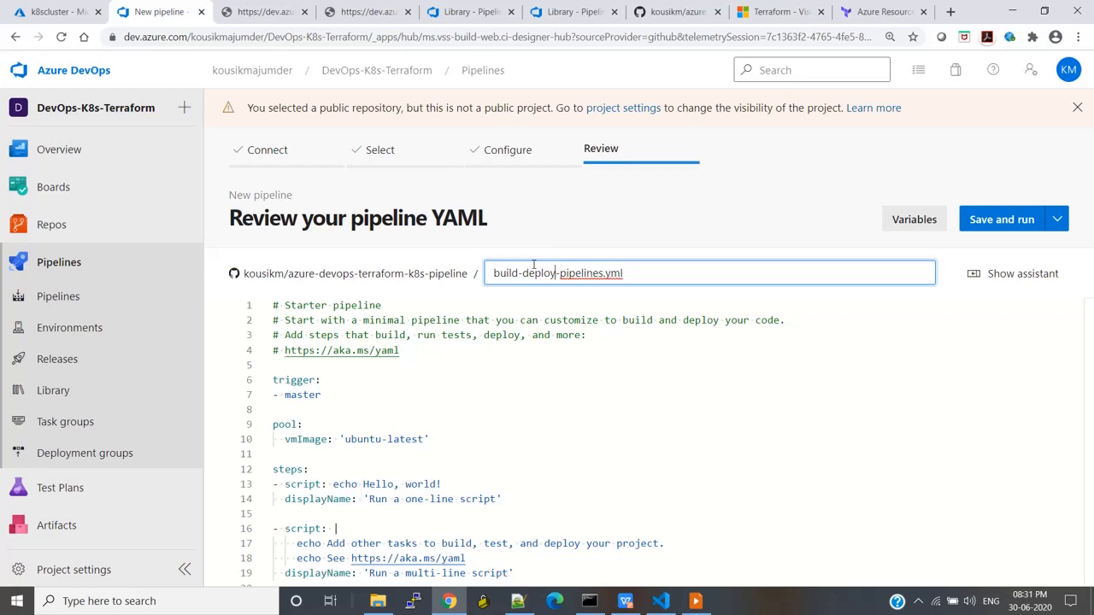
type("-k8s")
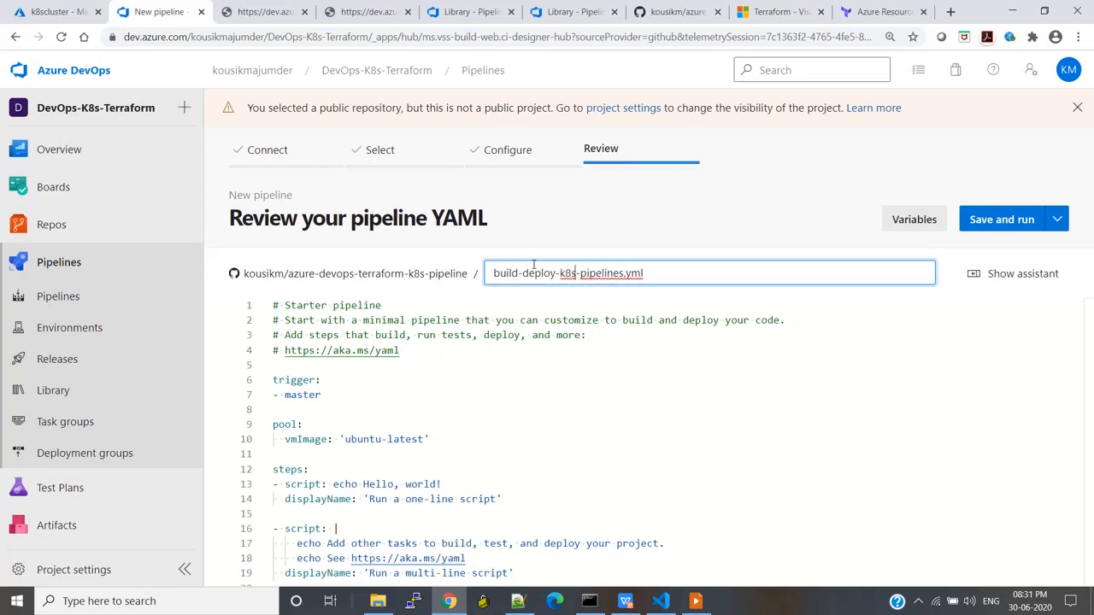
left_click(378, 403)
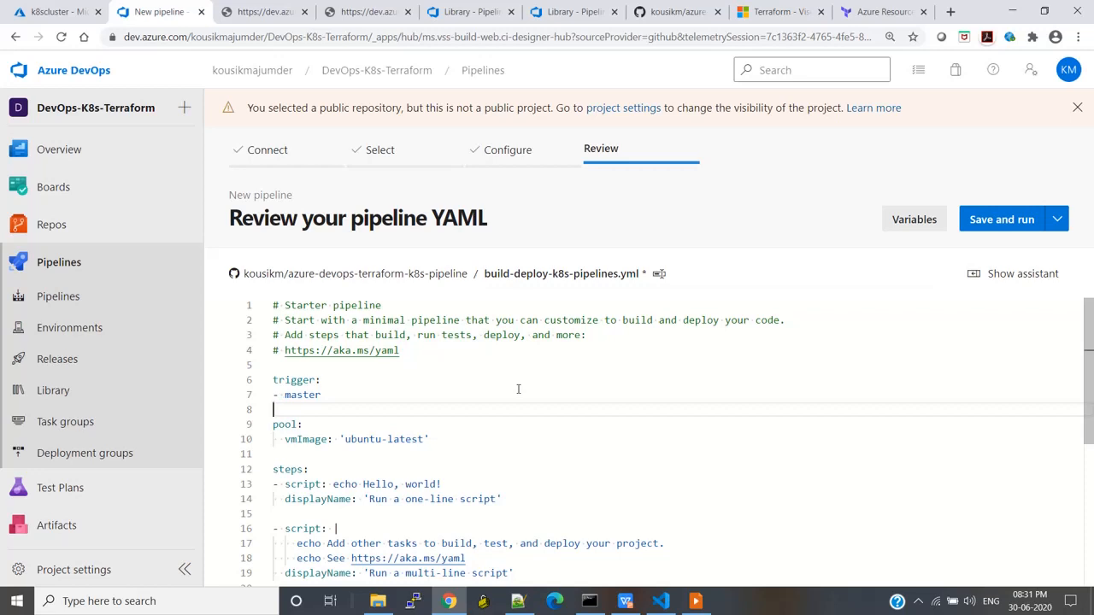
Switch to Notepad++ and copy the entire build-and-deploy pipeline YAML from the "new 11" document
key("alt+Tab")
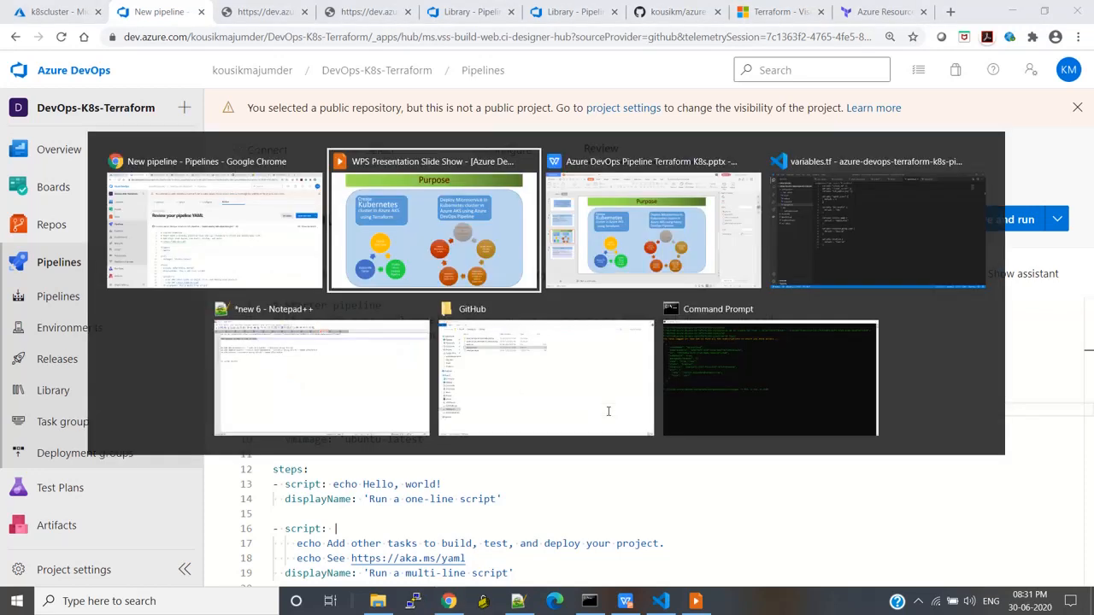
key("alt+Tab")
key("alt+Tab")
key("alt+Tab")
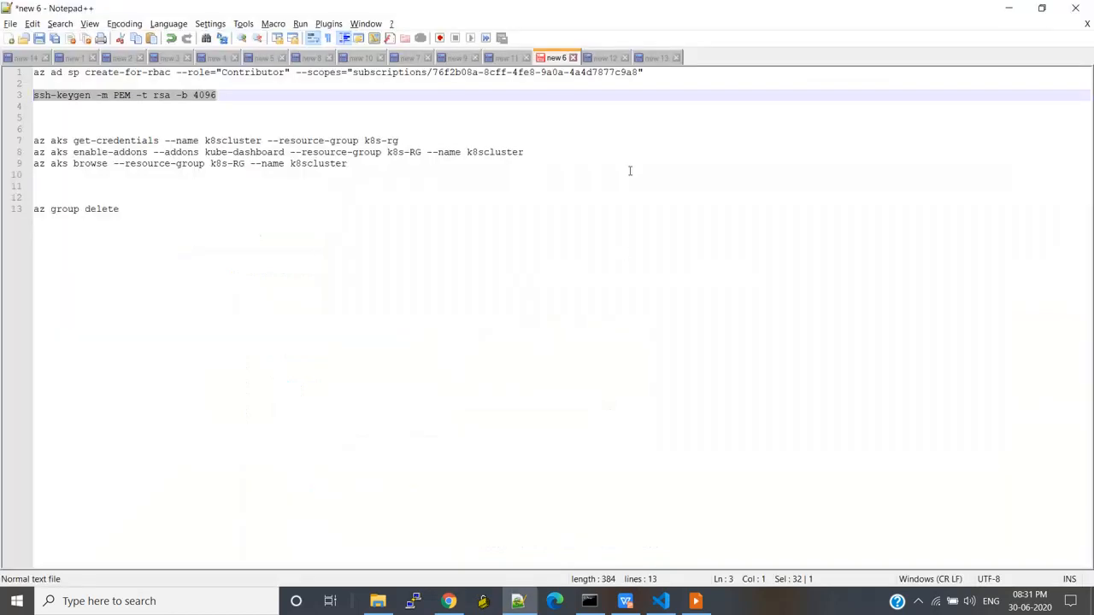
left_click(506, 57)
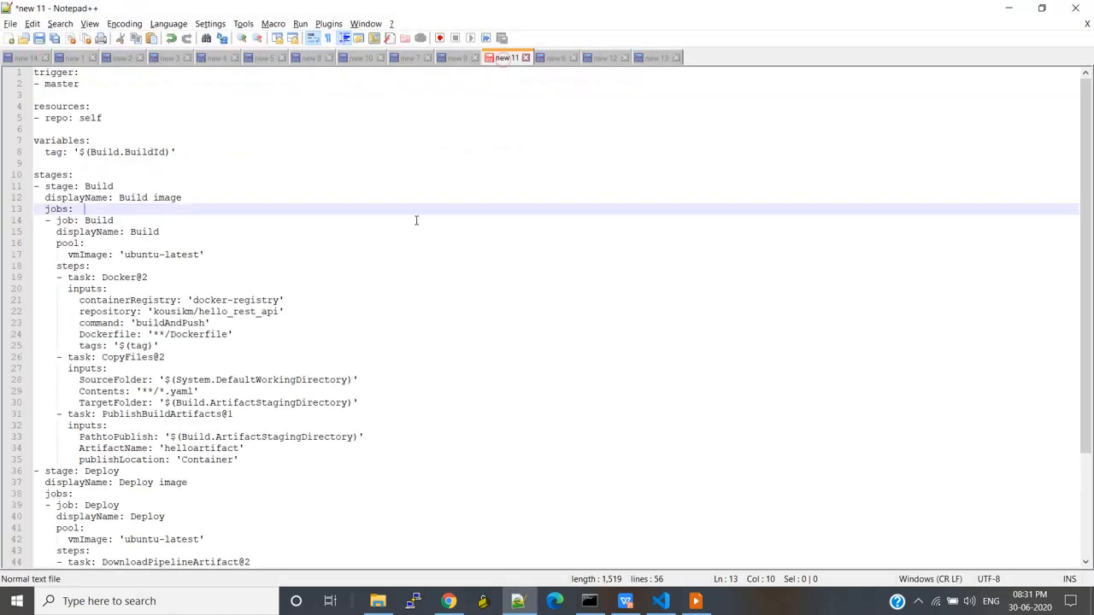
left_click(416, 220)
key("ctrl+a")
Switch back to Azure DevOps in Chrome and replace all the starter YAML with the copied pipeline definition
key("alt+Tab")
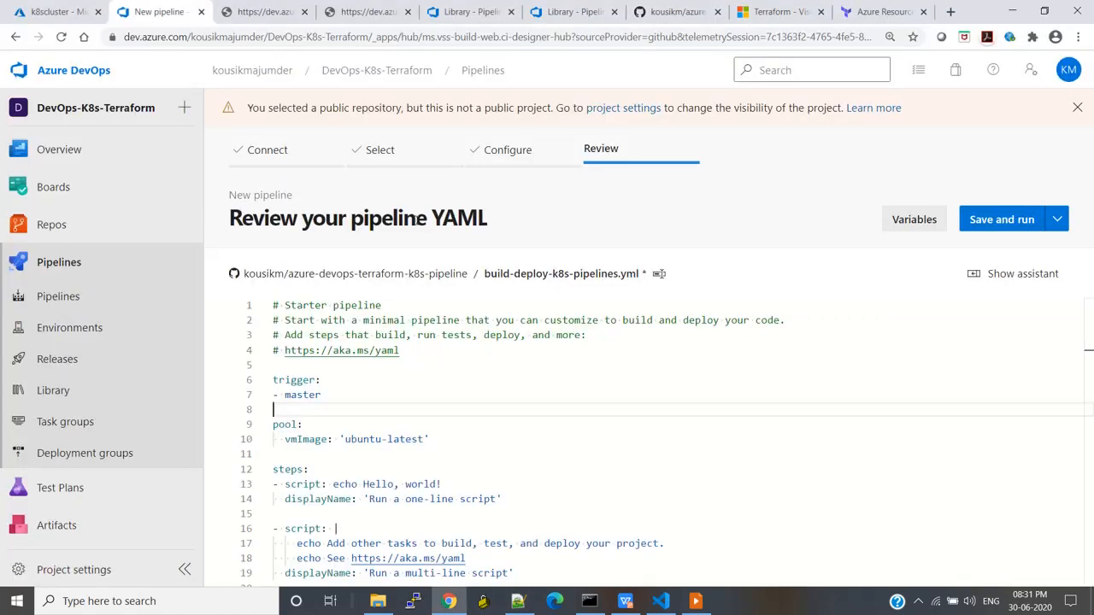
left_click(381, 365)
key("ctrl+a")
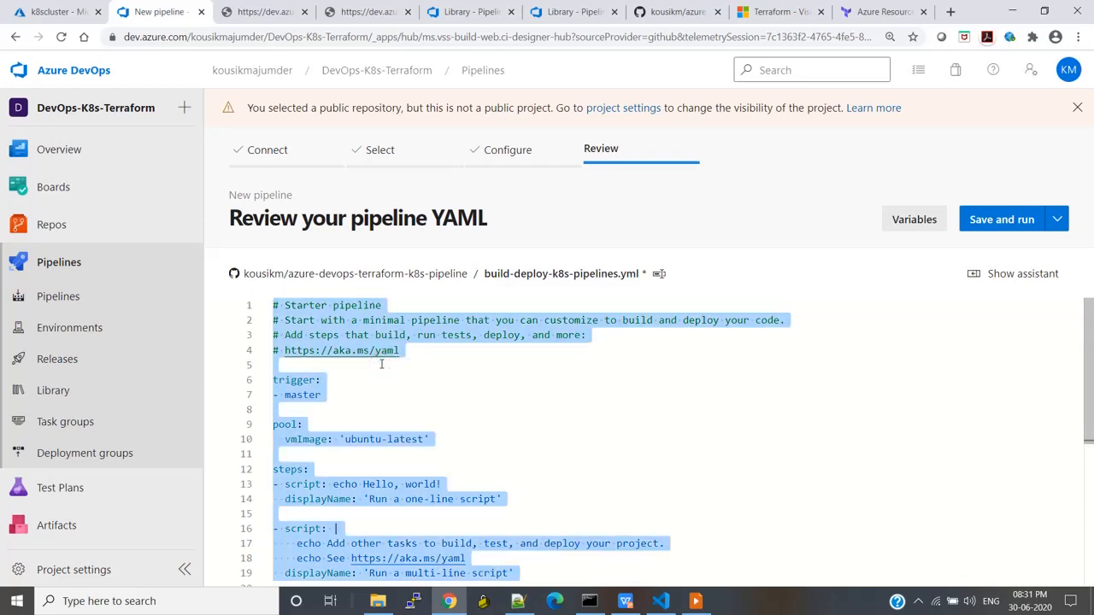
key("ctrl+v")
Examine the tag variable and its Build.BuildId expression near the start of the pipeline YAML
scroll(675, 481, "up", 10)
scroll(675, 481, "down", 1)
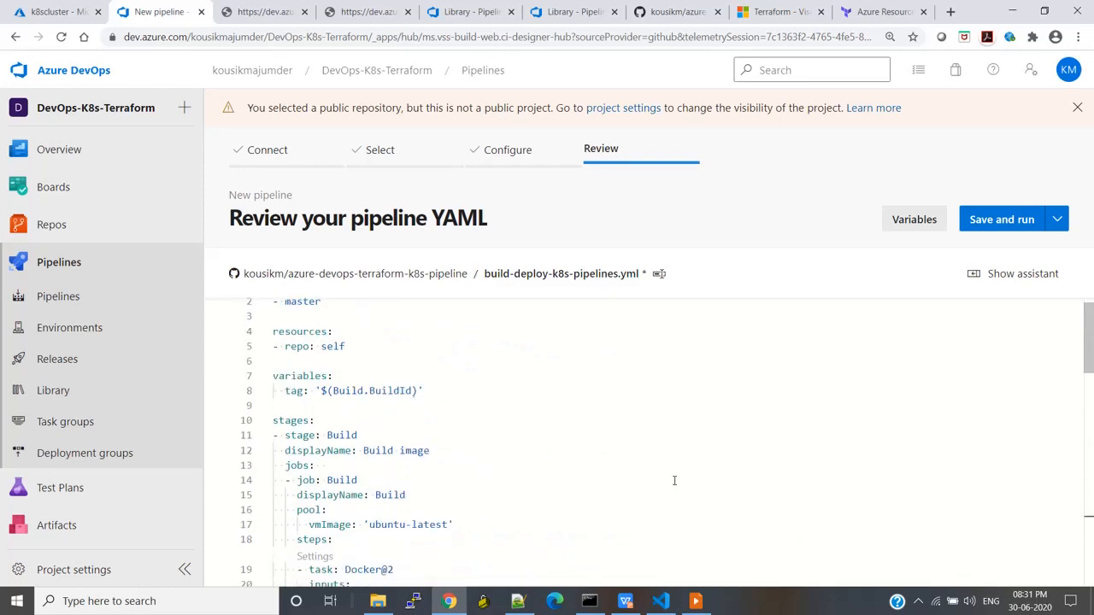
scroll(674, 480, "down", 1)
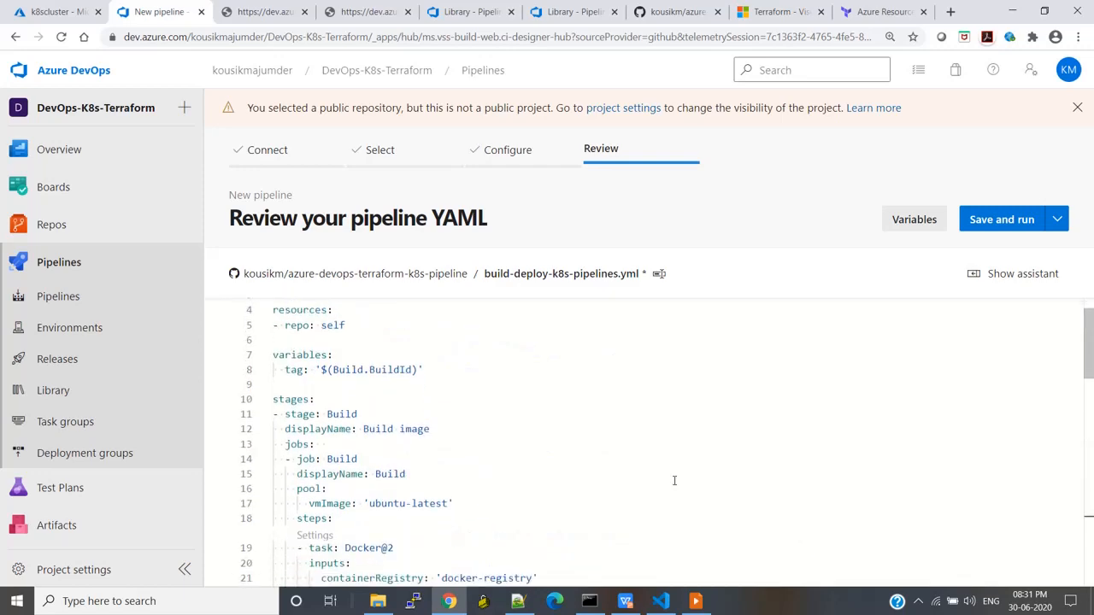
left_click(412, 371)
double_click(338, 369)
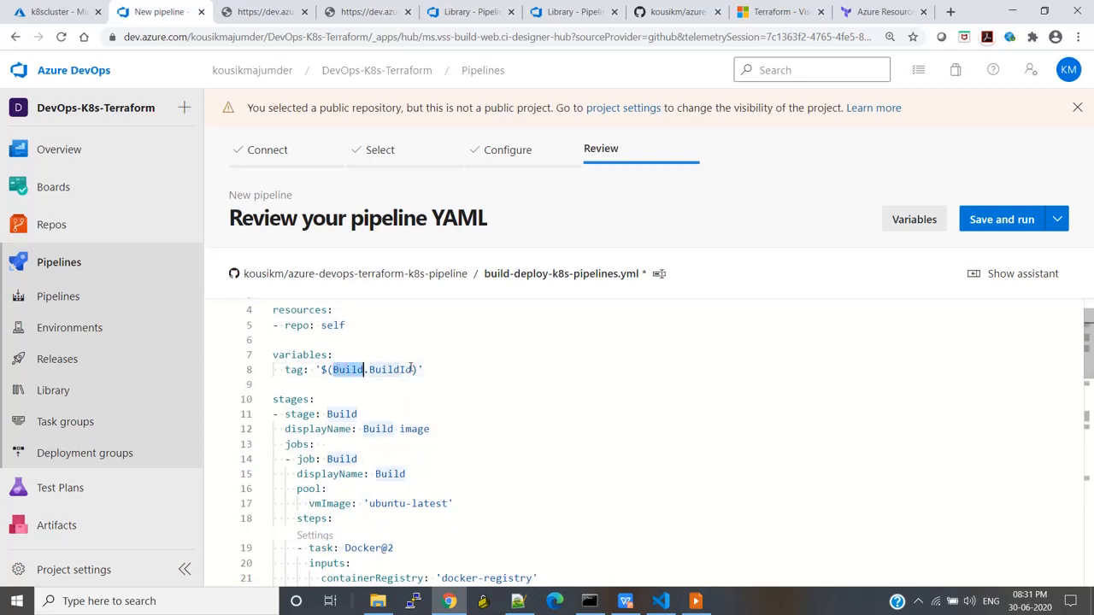
left_click(414, 369, "shift")
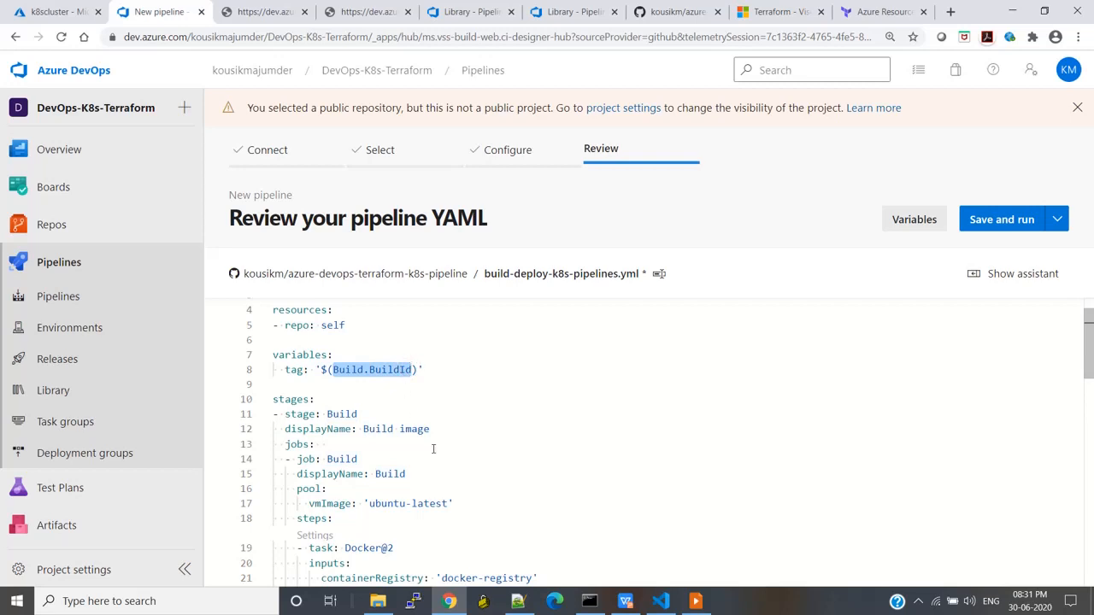
Examine the stages section of the pipeline YAML, covering the Build and Deploy stages
scroll(434, 450, "down", 1)
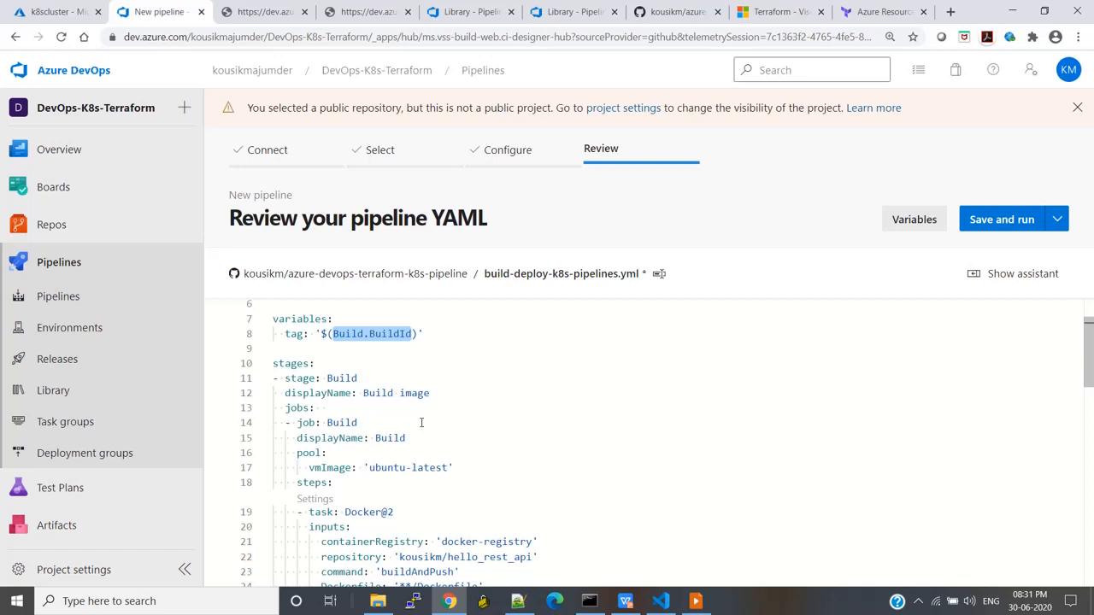
scroll(421, 422, "down", 1)
left_click(422, 422)
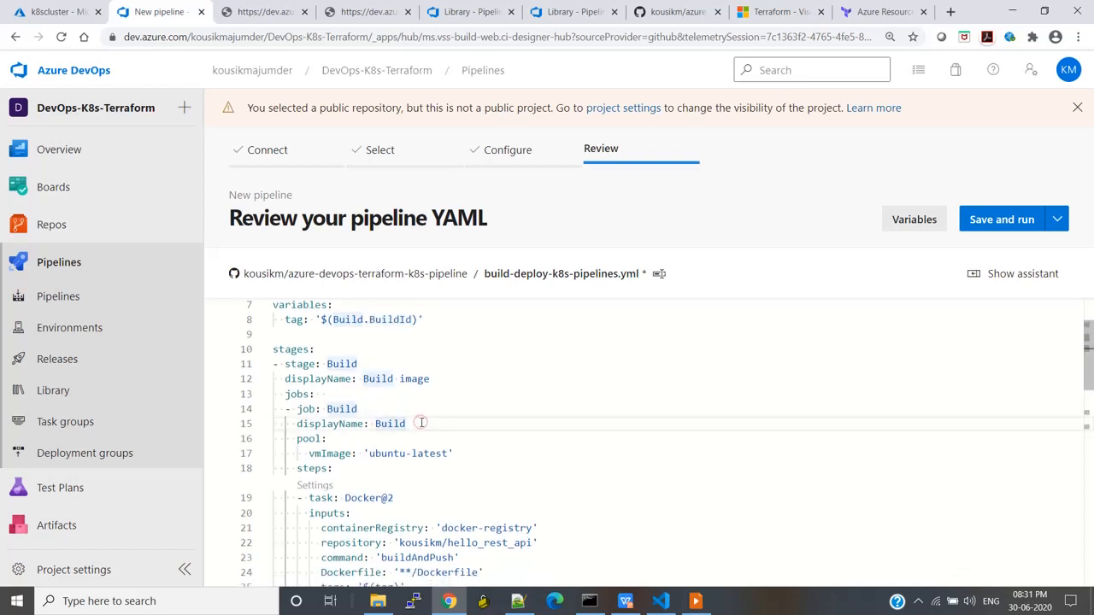
double_click(290, 349)
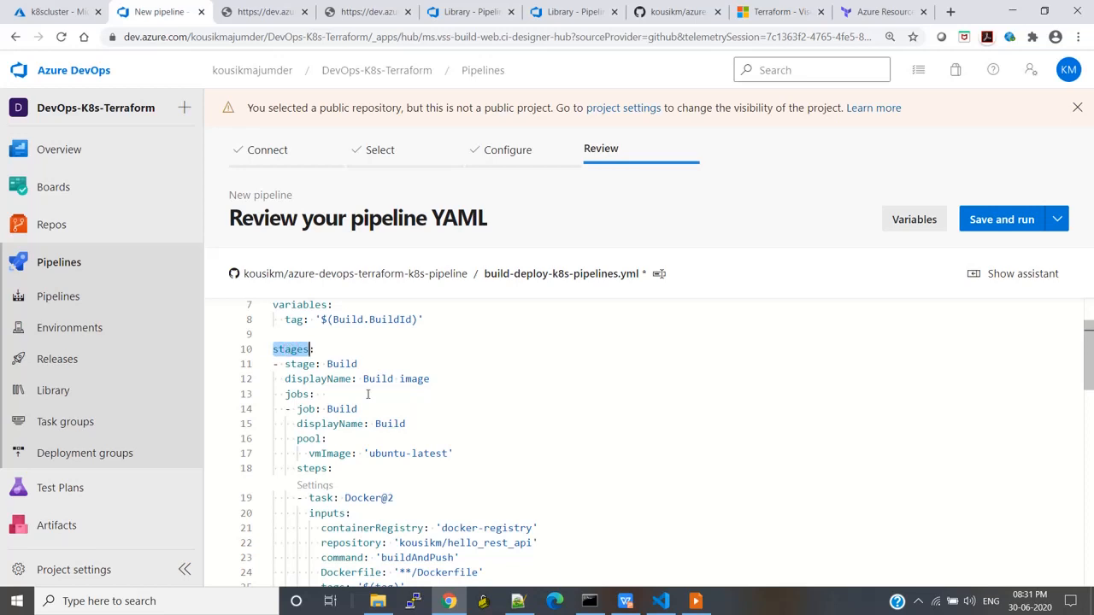
double_click(340, 365)
scroll(340, 369, "down", 4)
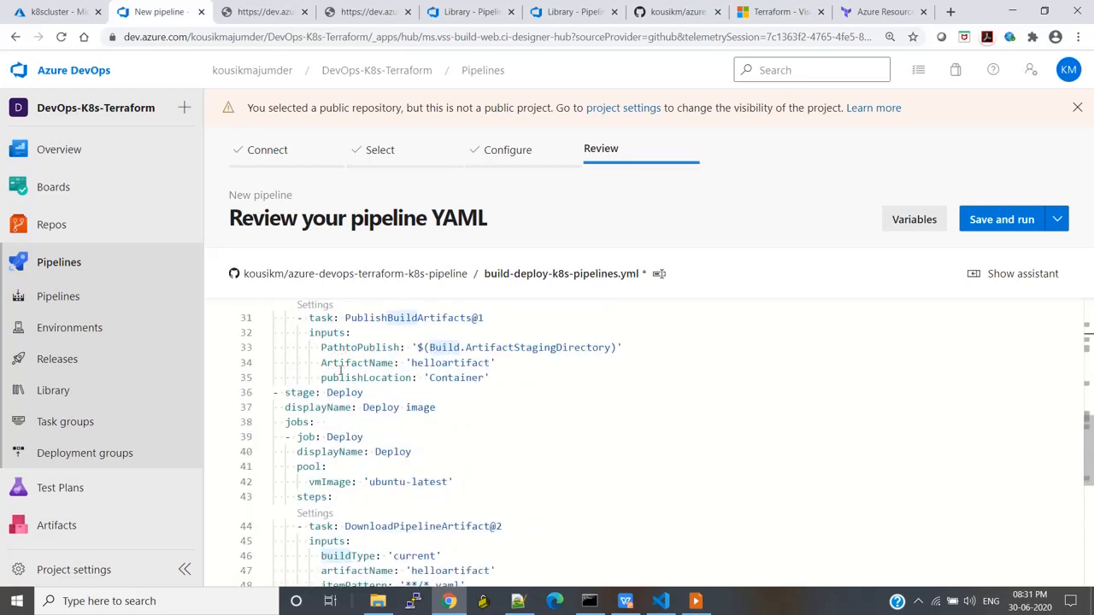
double_click(349, 381)
double_click(344, 392)
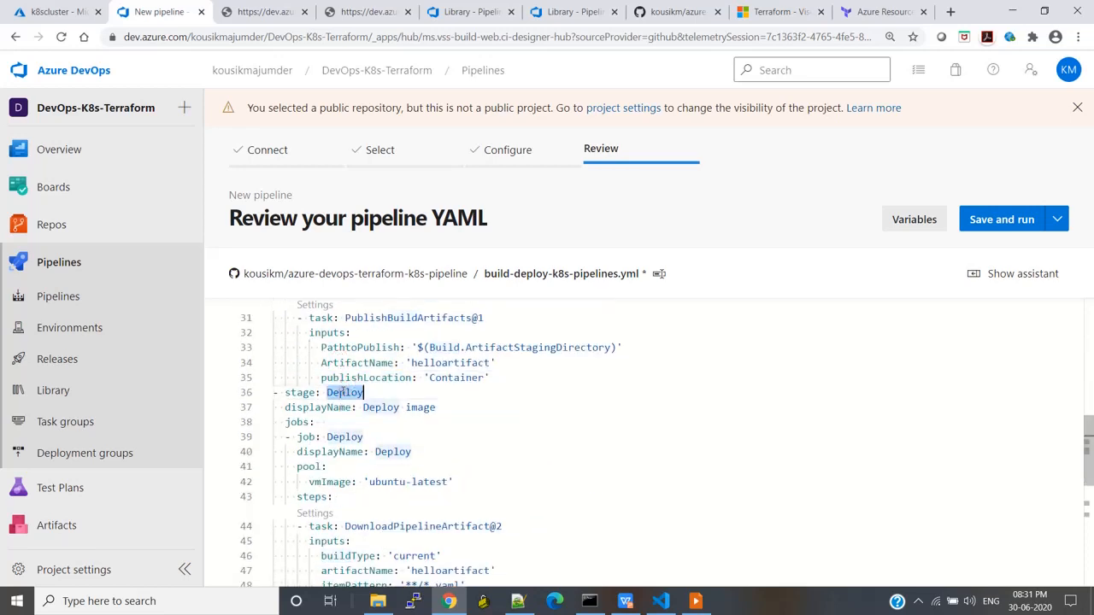
Examine the Build stage's Docker@2 task in the pipeline YAML, including its buildAndPush command
scroll(342, 391, "up", 5)
left_click(361, 426)
scroll(360, 428, "down", 3)
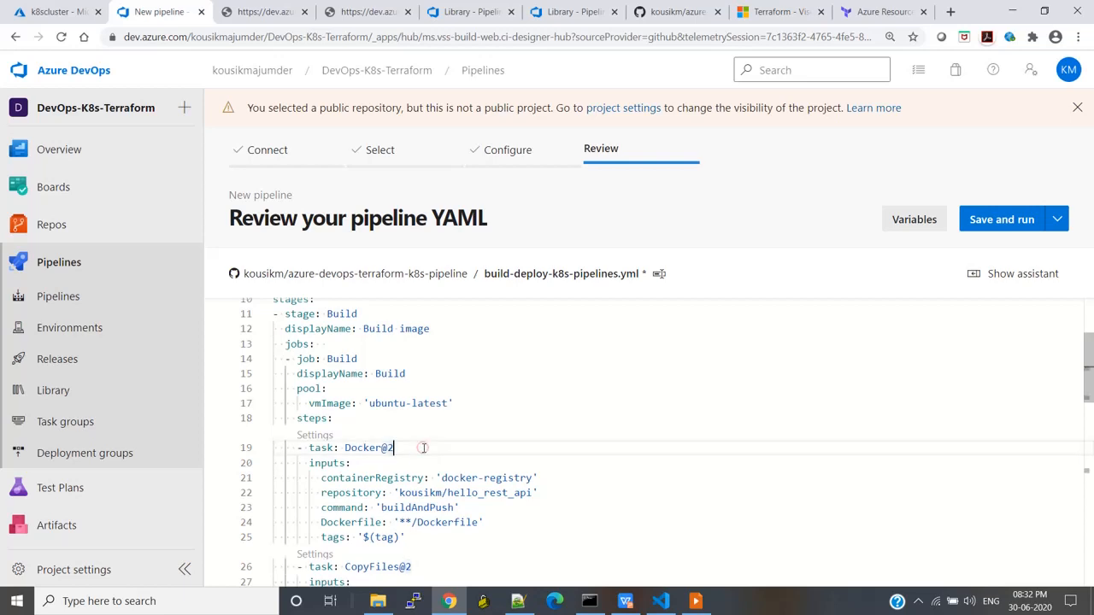
scroll(420, 449, "down", 2)
left_click(413, 457)
double_click(413, 456)
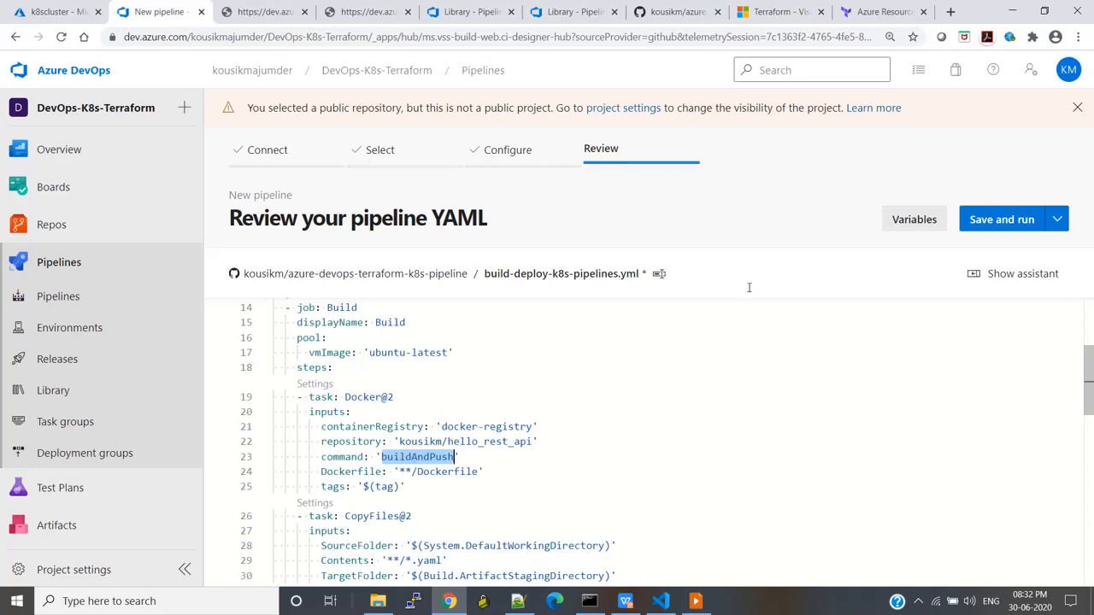
Show the pipeline task assistant and search its tasks for "buildand"
left_click(1011, 272)
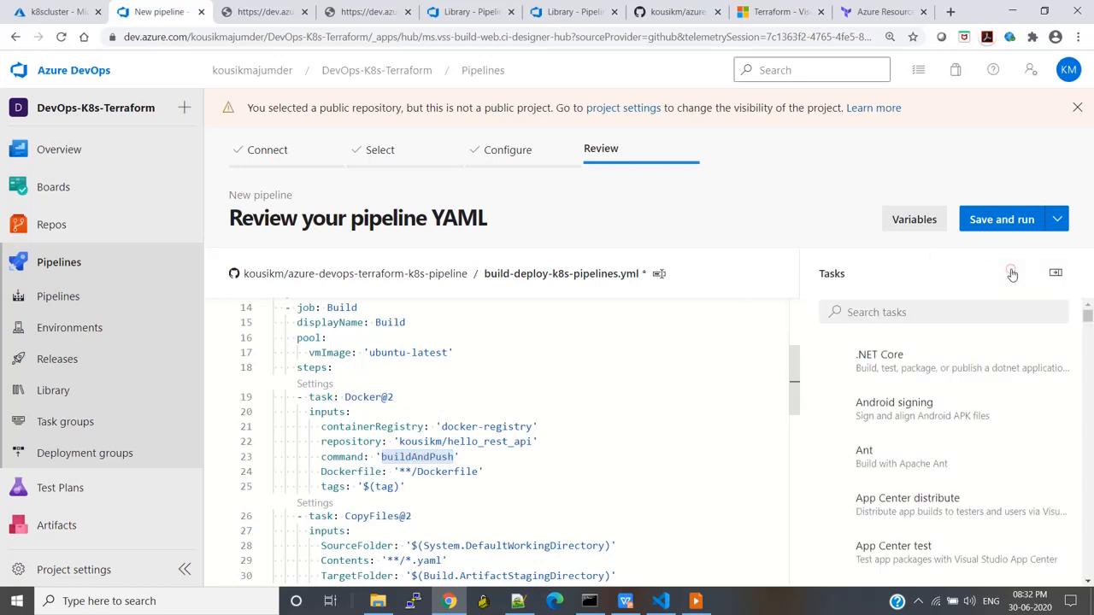
left_click(923, 312)
type("bui")
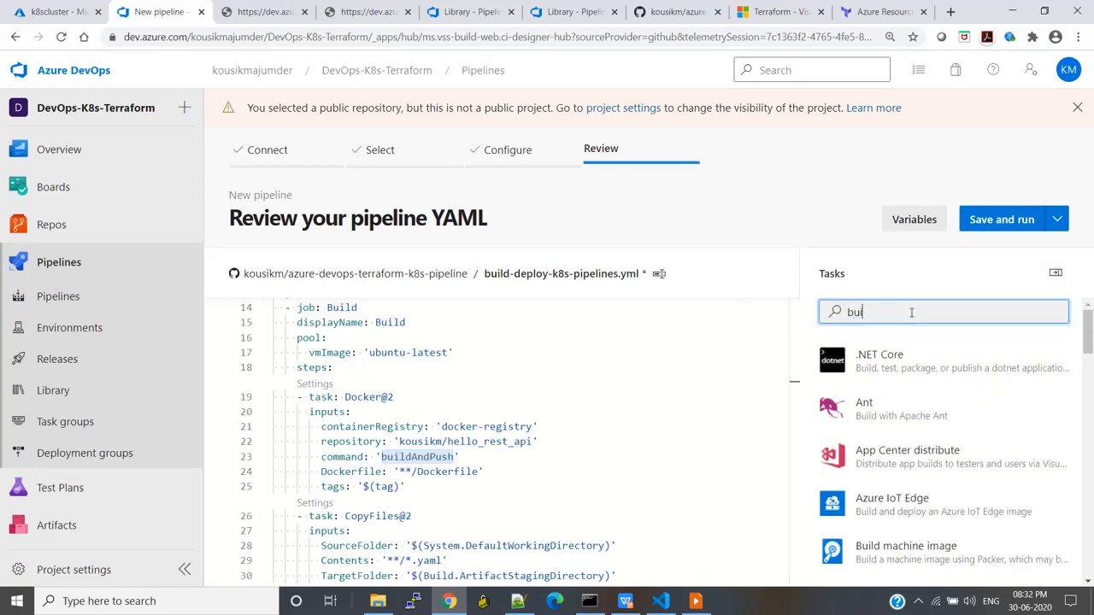
type("ldand")
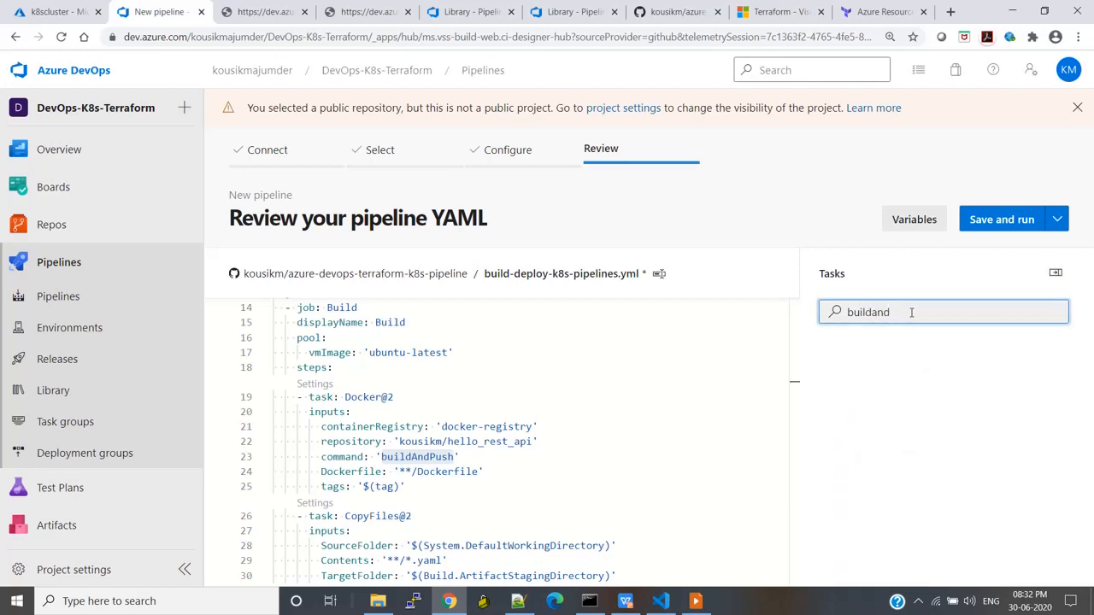
key("BackSpace")
key("BackSpace")
key("BackSpace")
key("BackSpace")
key("BackSpace")
key("BackSpace")
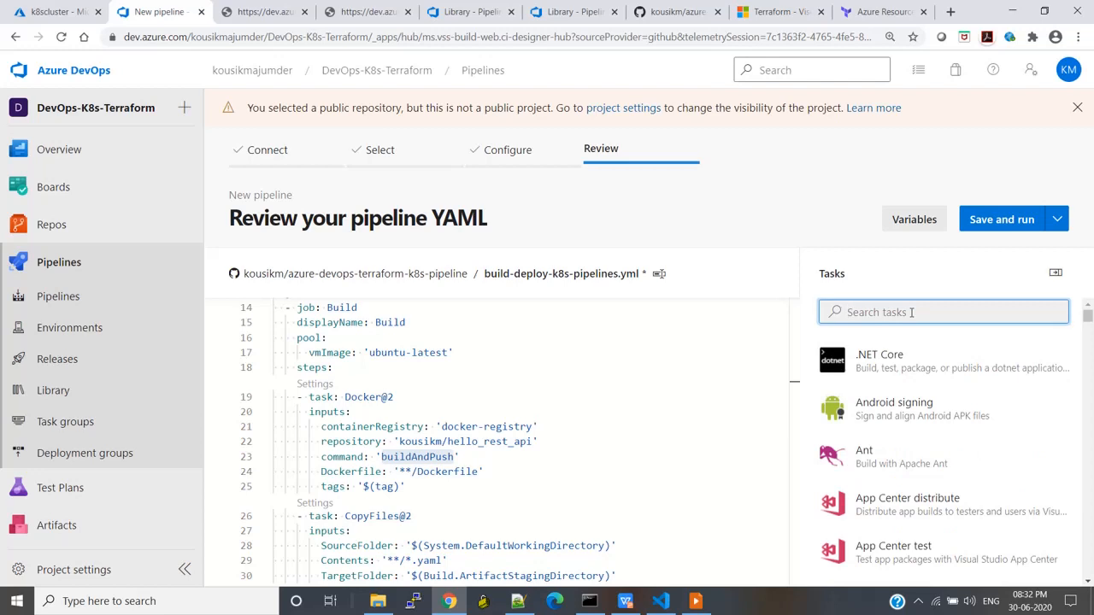
Search the pipeline tasks for "docker", narrow the search to "docker bui", and clear it
type("docker")
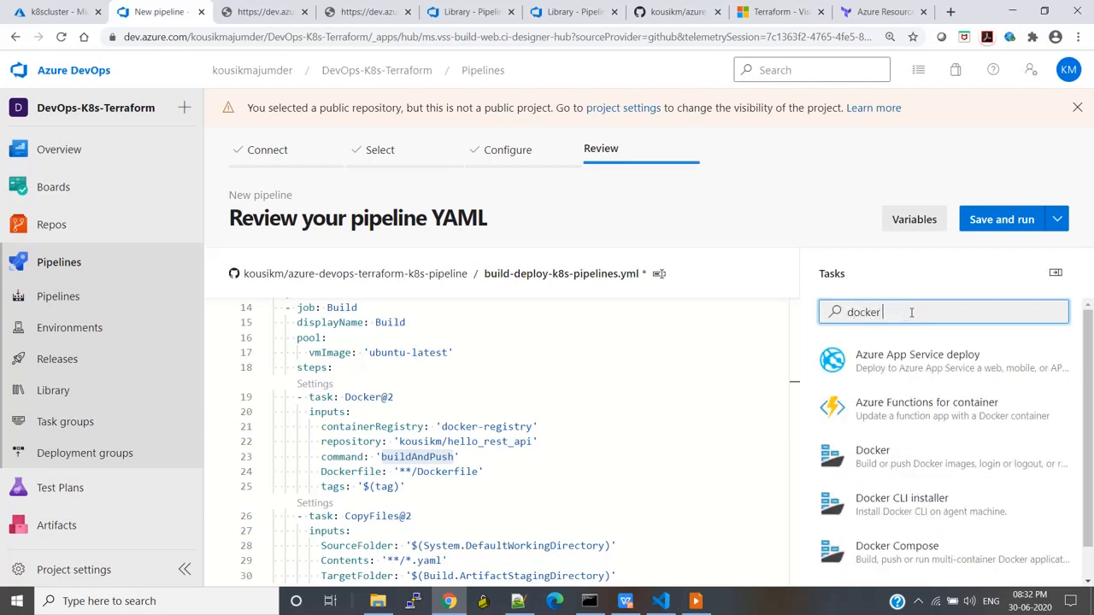
type(" bul")
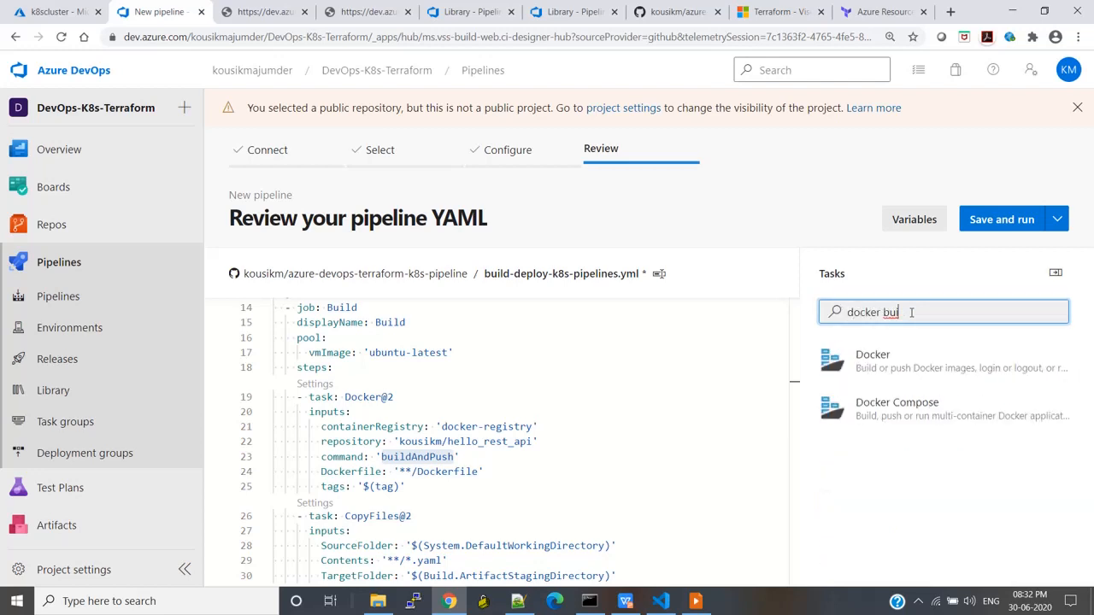
key("BackSpace")
key("BackSpace")
key("BackSpace")
key("BackSpace")
key("BackSpace")
key("BackSpace")
key("BackSpace")
key("BackSpace")
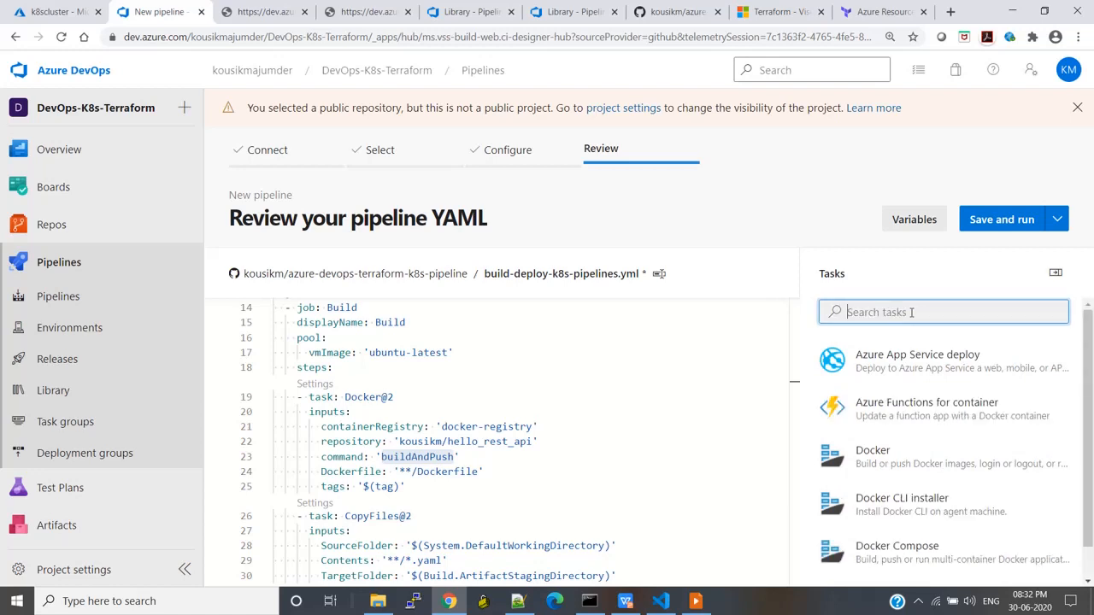
Search the tasks for "build", view the Docker task's settings form, and return to the task list
type("build")
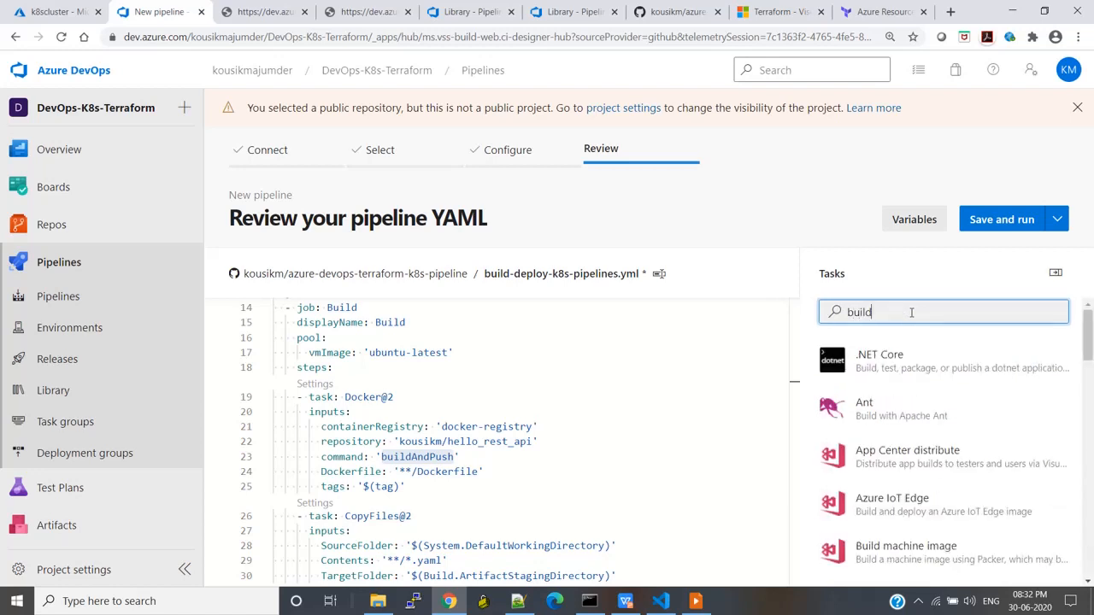
scroll(974, 400, "down", 5)
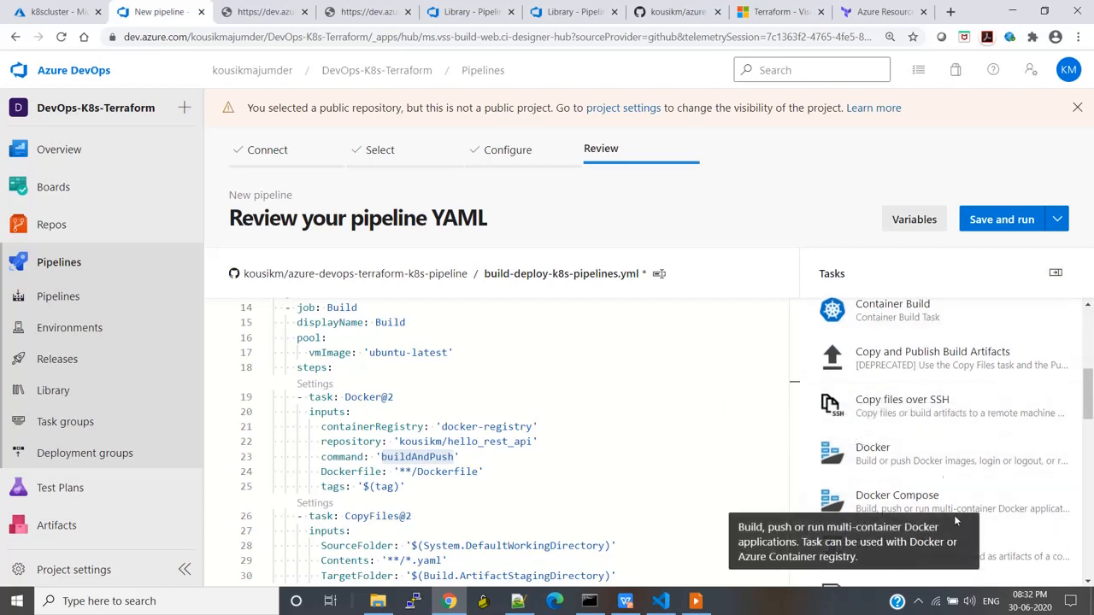
left_click(927, 458)
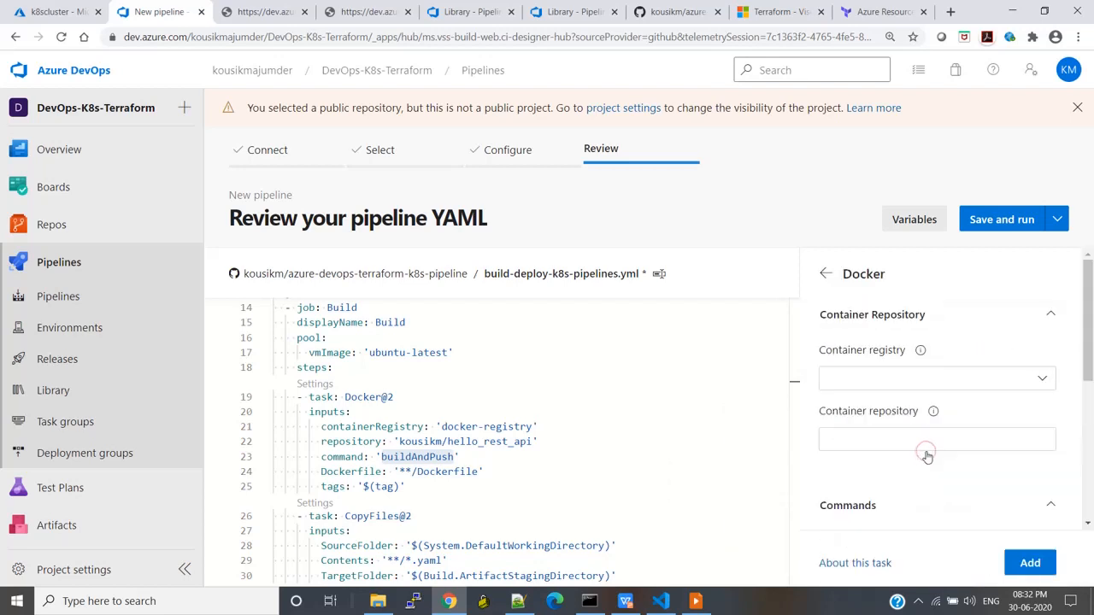
left_click(826, 274)
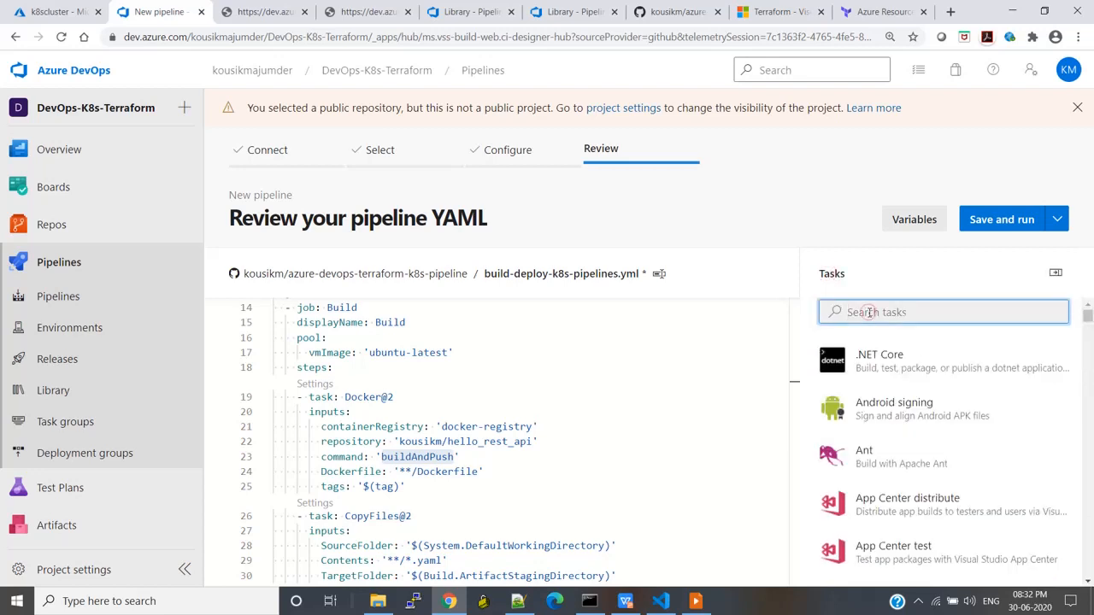
type("build")
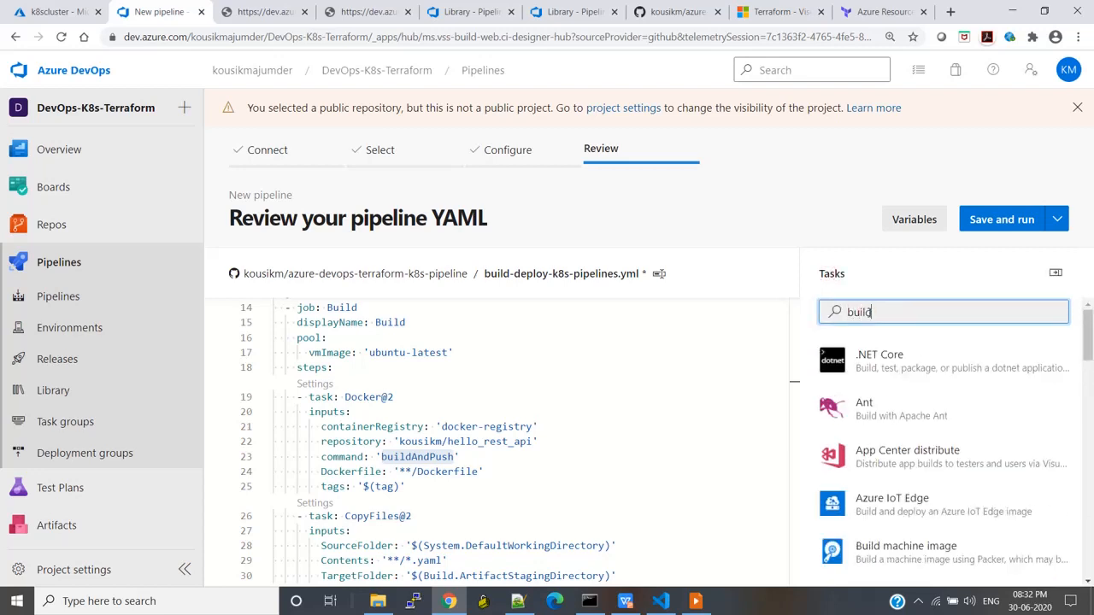
type("and")
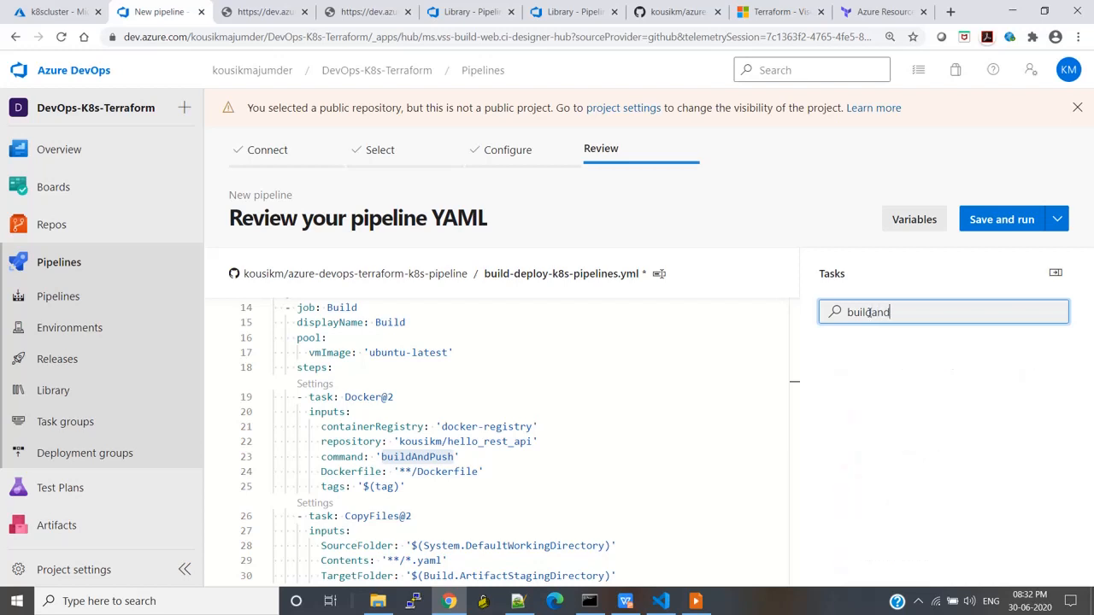
key("BackSpace")
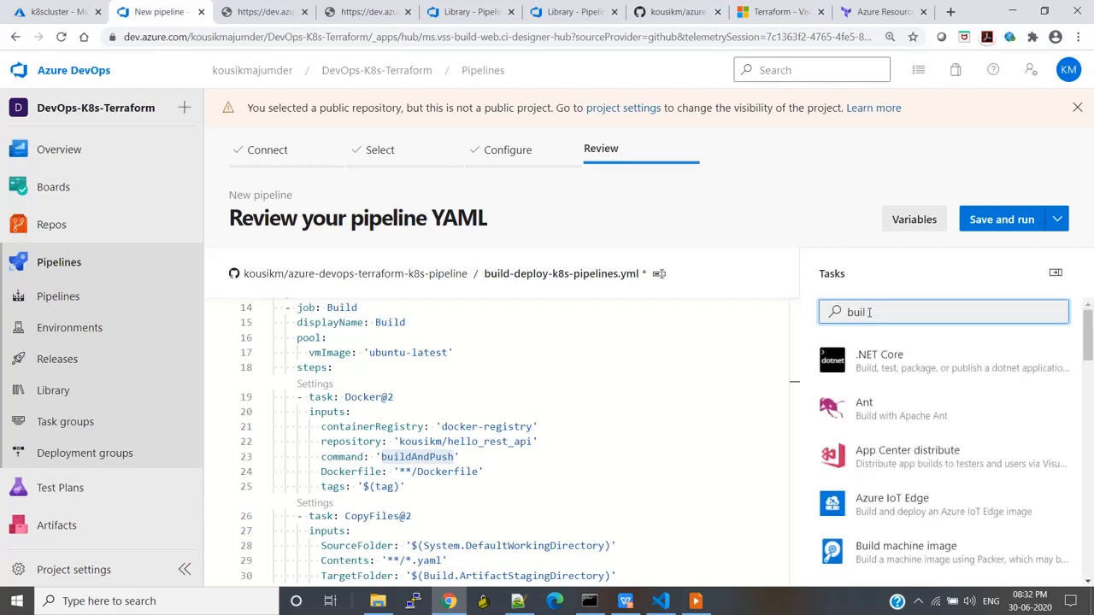
key("BackSpace")
key("BackSpace")
key("BackSpace")
key("BackSpace")
Search the tasks for "Docker", examine the Docker task's container registry choices and settings, and return to the task list
type("Docker")
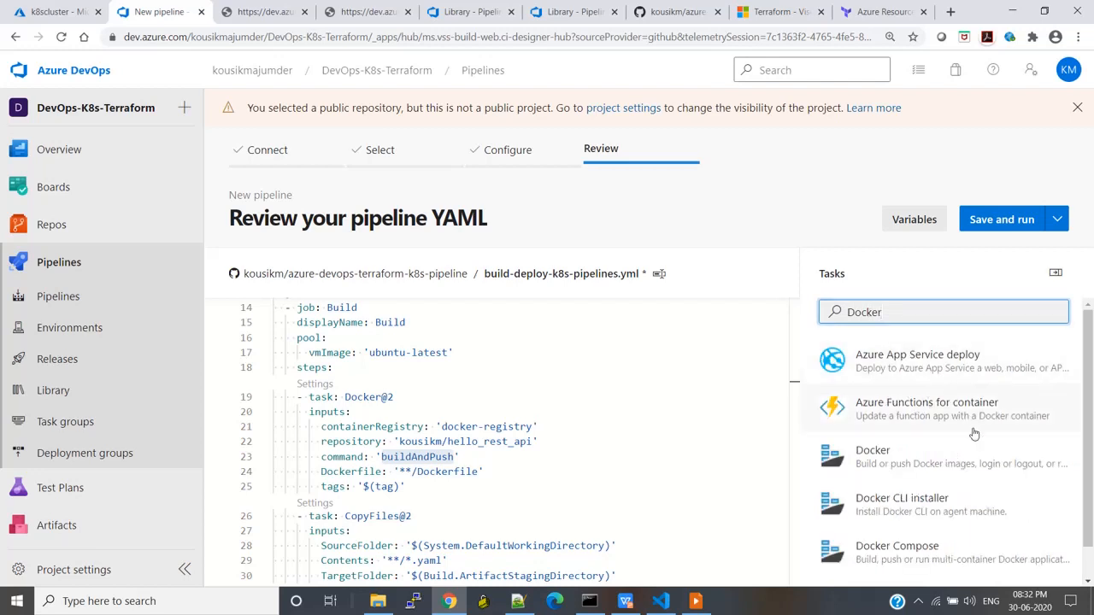
left_click(1000, 465)
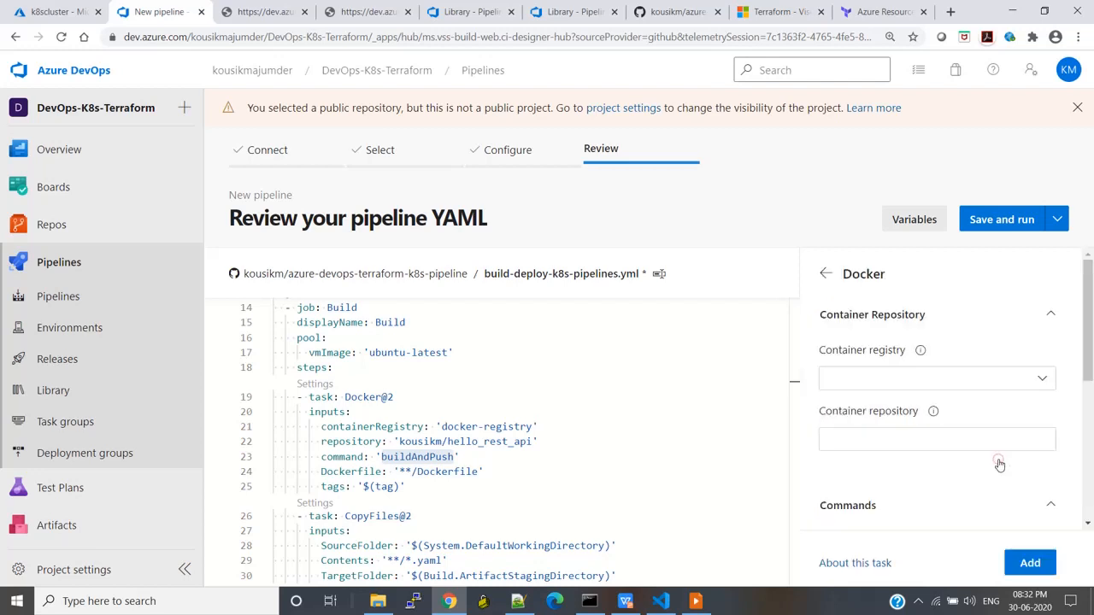
left_click(1041, 378)
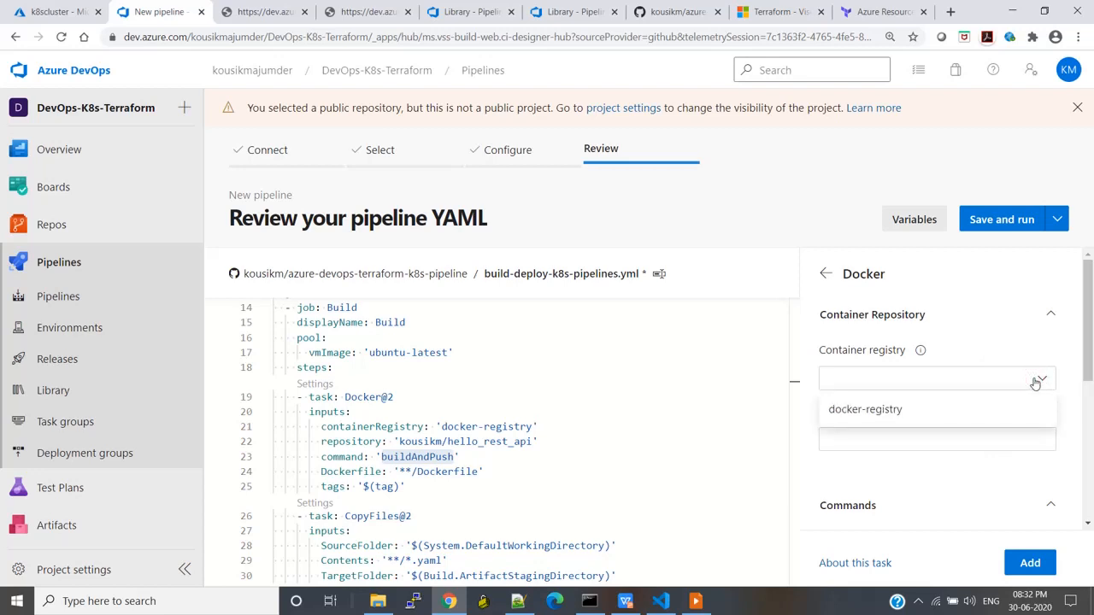
left_click(1021, 332)
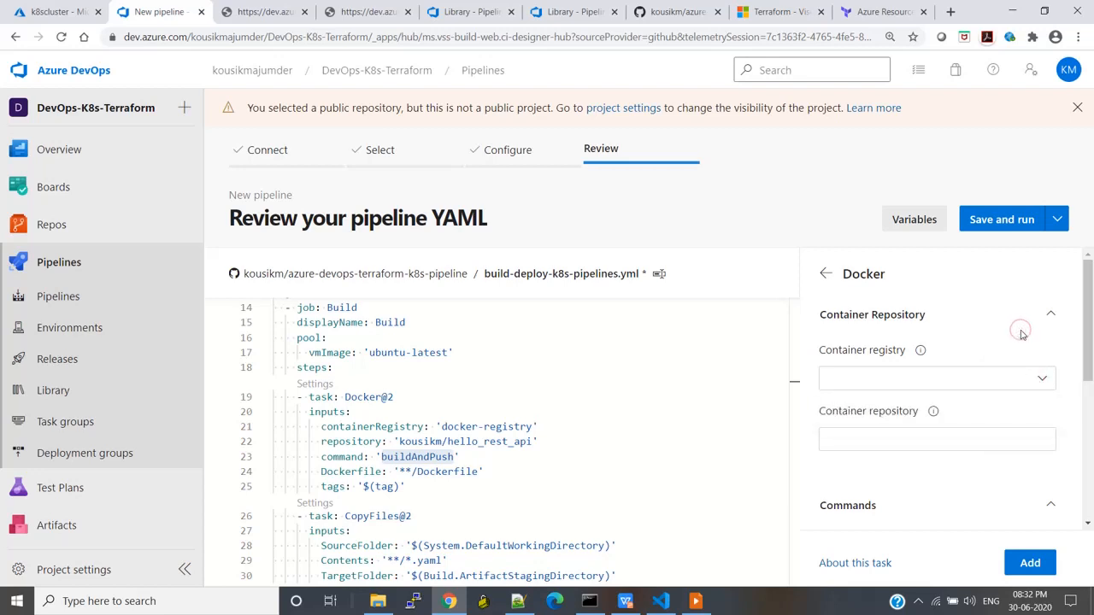
scroll(991, 414, "down", 2)
scroll(990, 414, "up", 3)
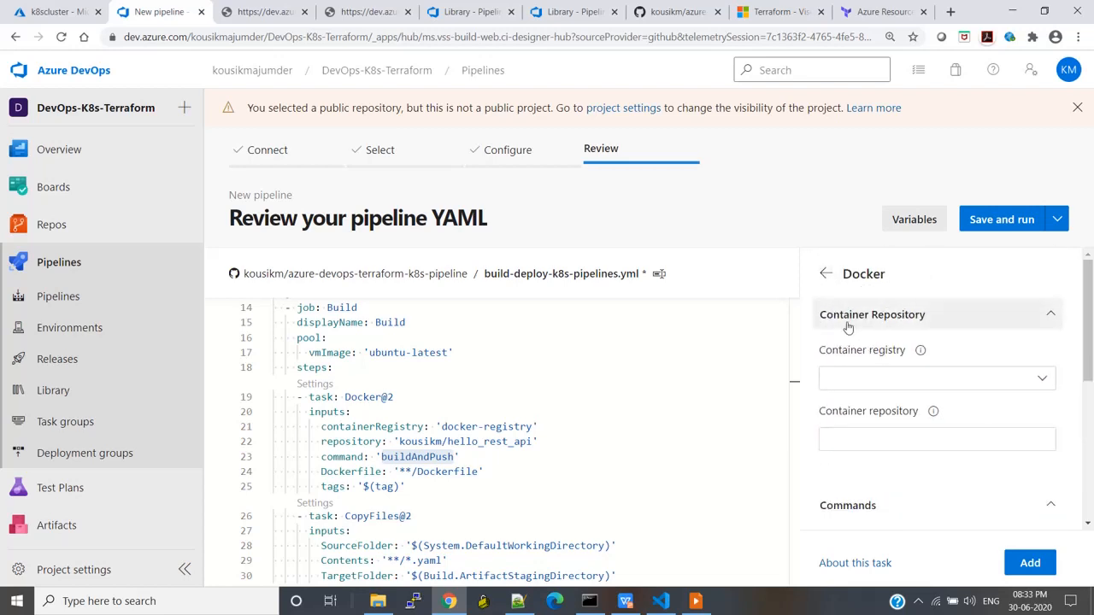
left_click(826, 275)
type("build")
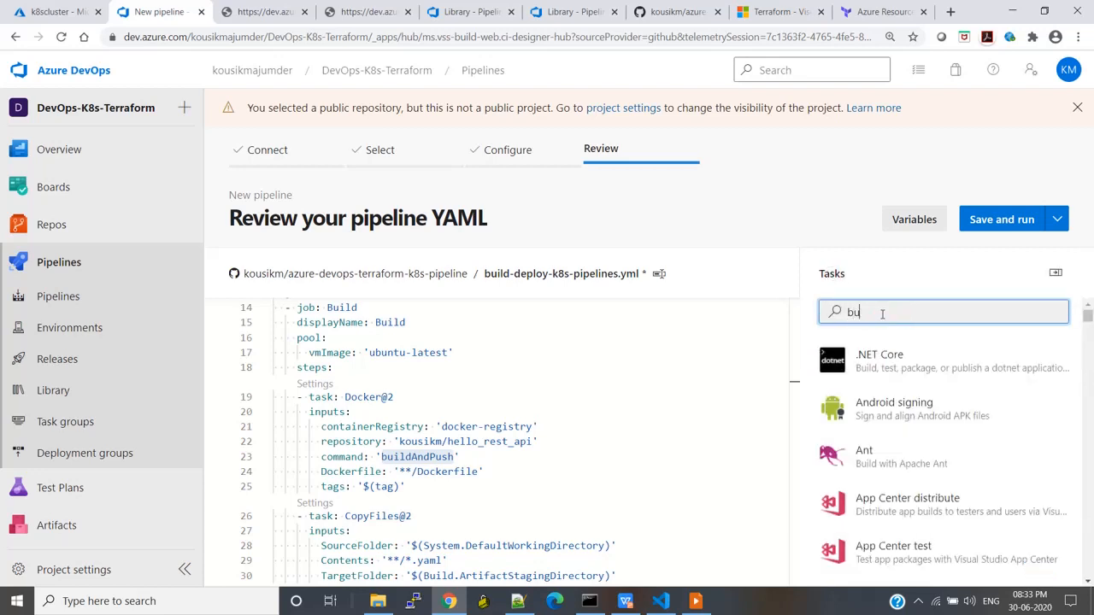
key("BackSpace")
key("BackSpace")
key("BackSpace")
key("BackSpace")
key("BackSpace")
key("BackSpace")
Find the Docker task by searching for "docker" and set its container registry to docker-registry
type("docker")
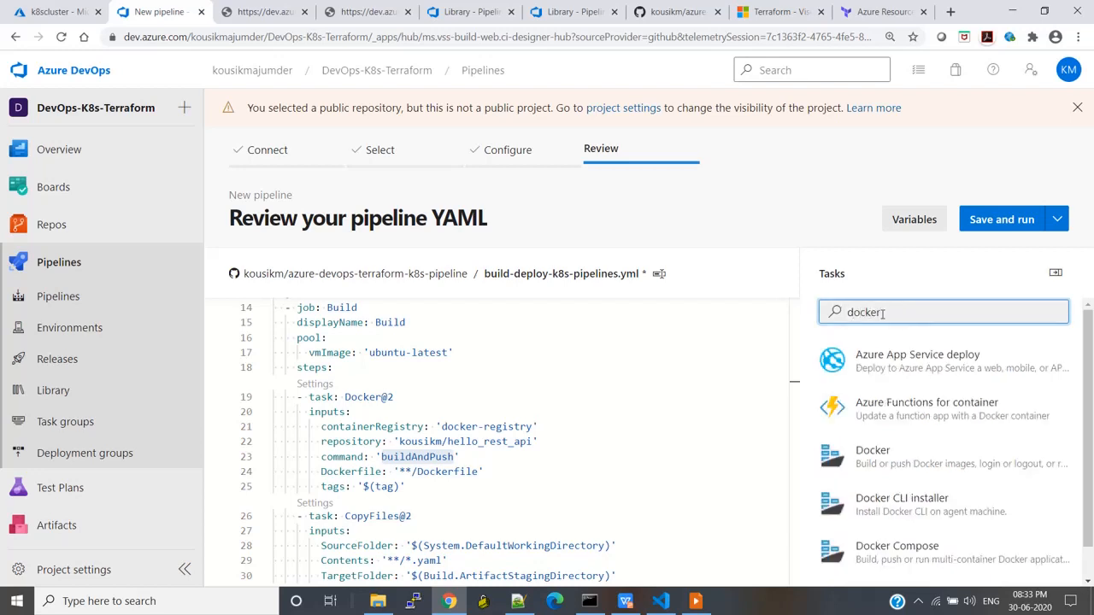
left_click(956, 469)
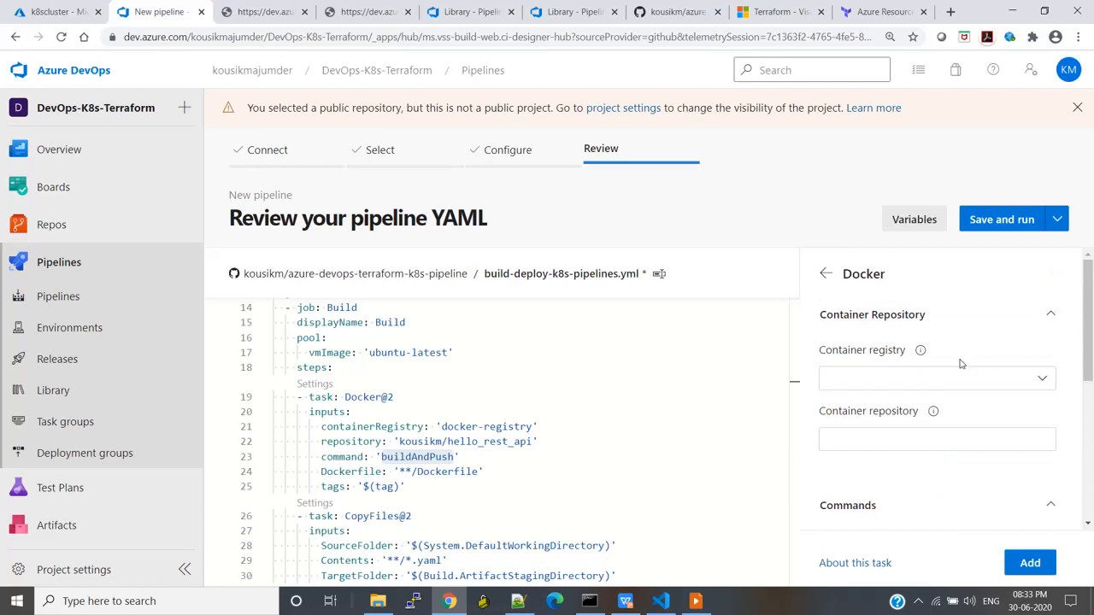
left_click(1042, 380)
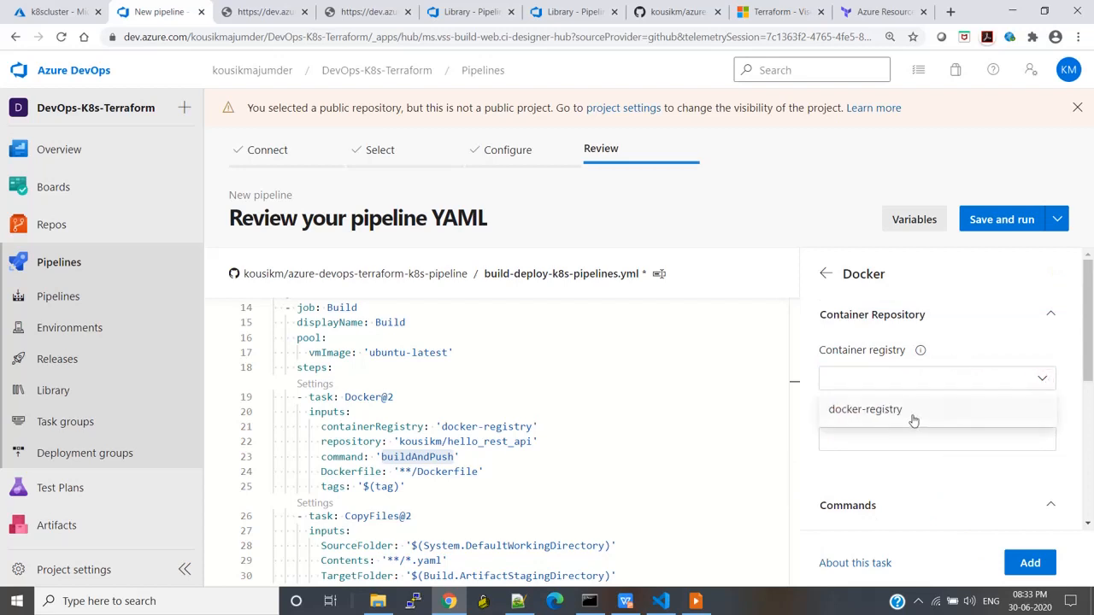
left_click(913, 418)
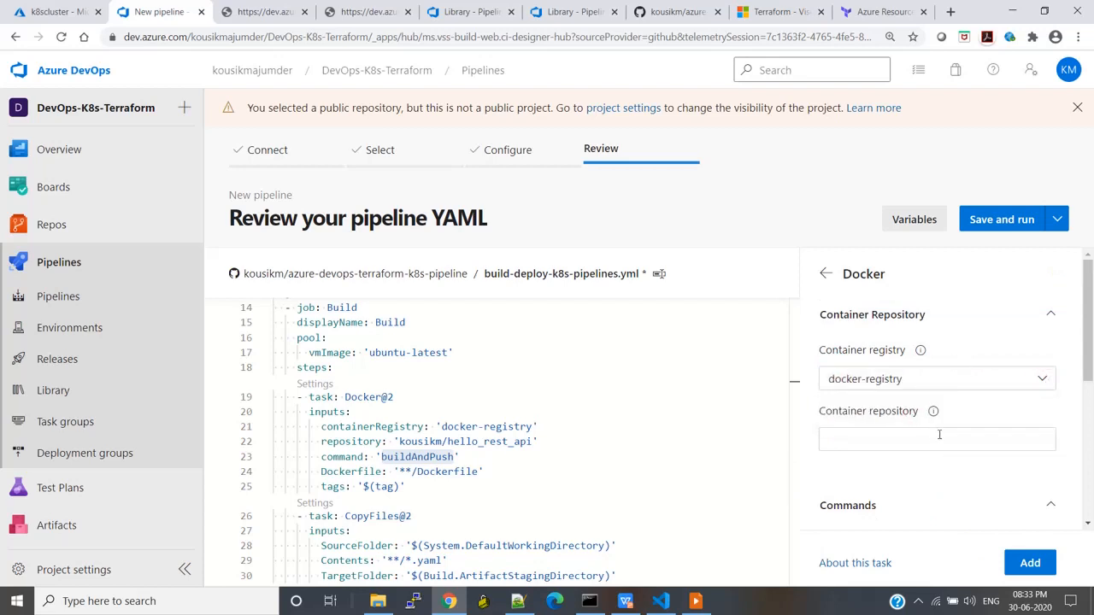
left_click(941, 440)
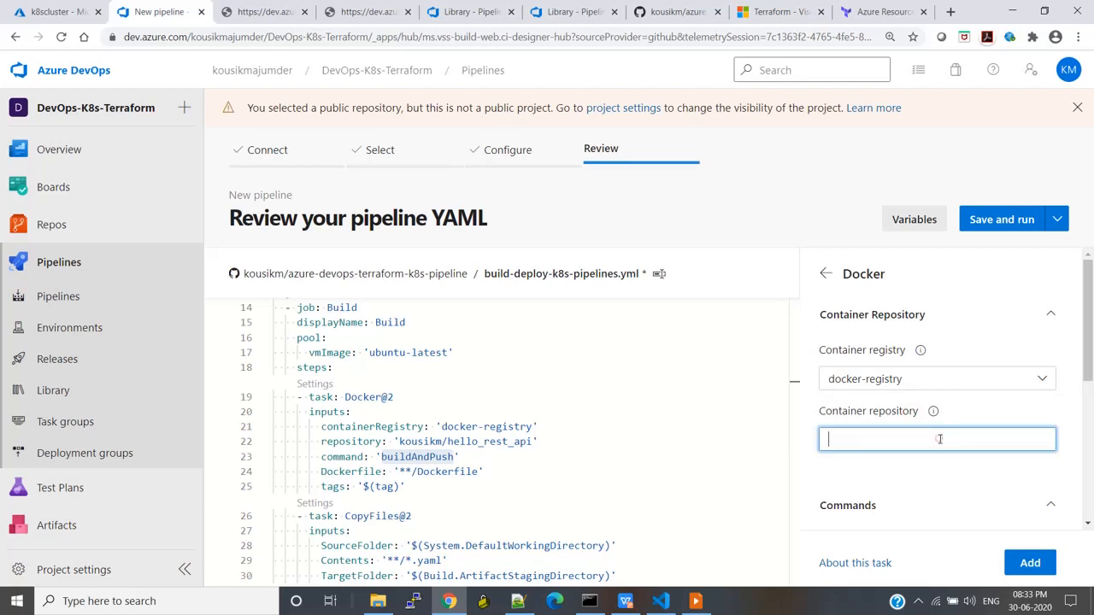
scroll(941, 440, "down", 1)
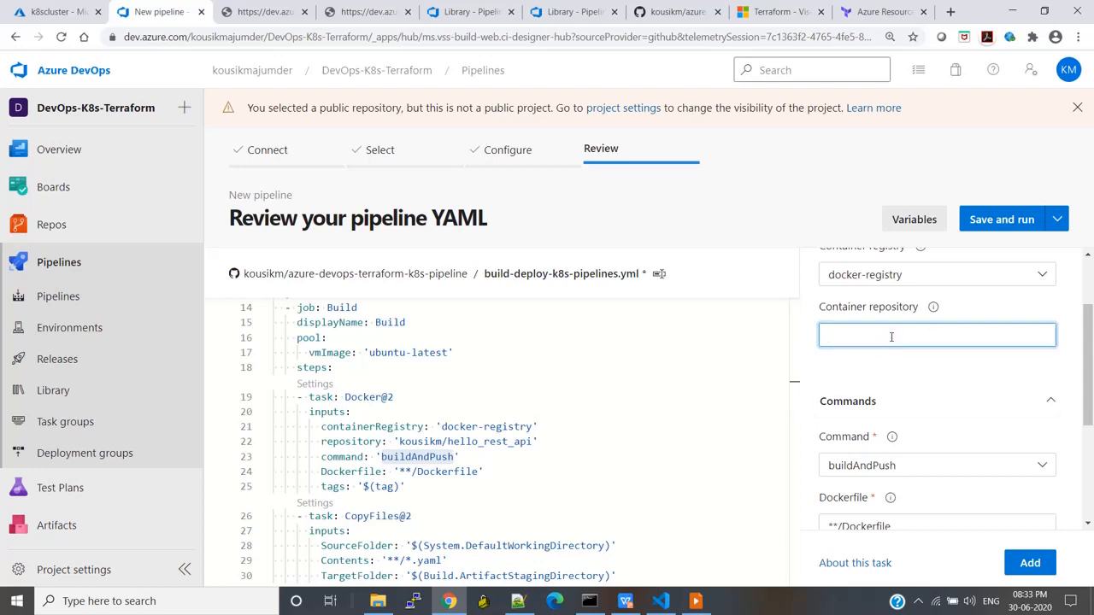
key("ctrl+t")
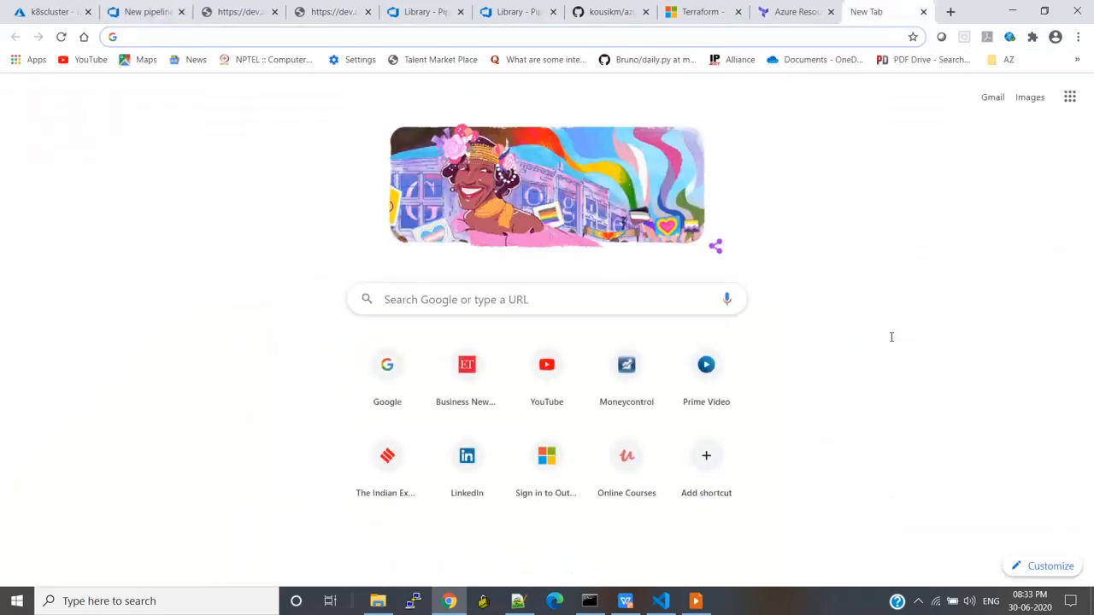
type("docker")
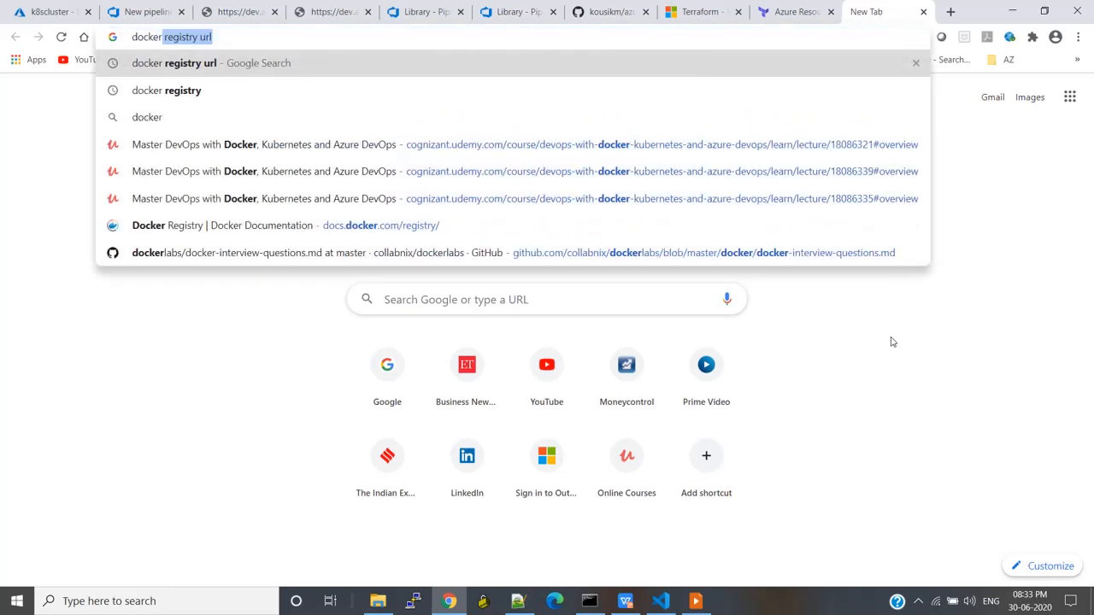
key("Delete")
key("Escape")
key("ctrl+w")
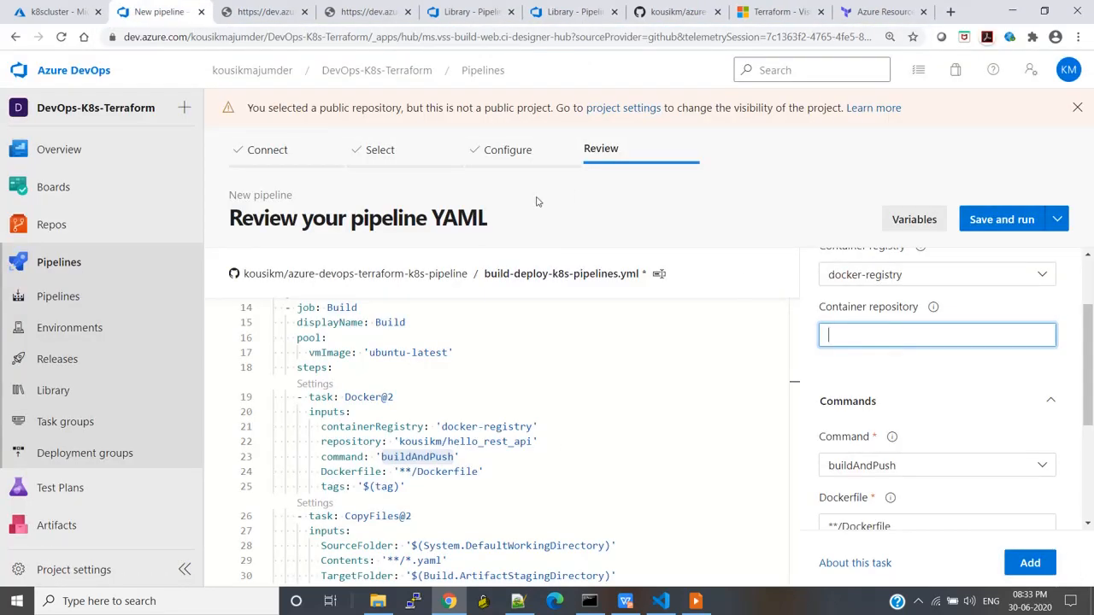
Open hub.docker.com in a new browser tab and view the hello_rest_api repository entry
key("ctrl+t")
type("hub")
key("Return")
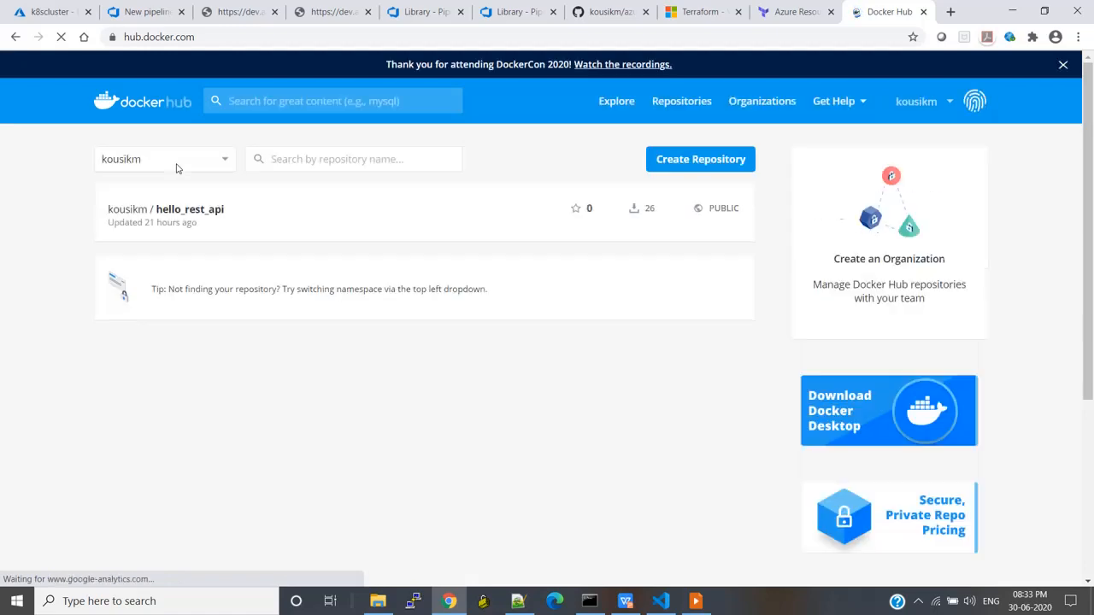
left_click(56, 203)
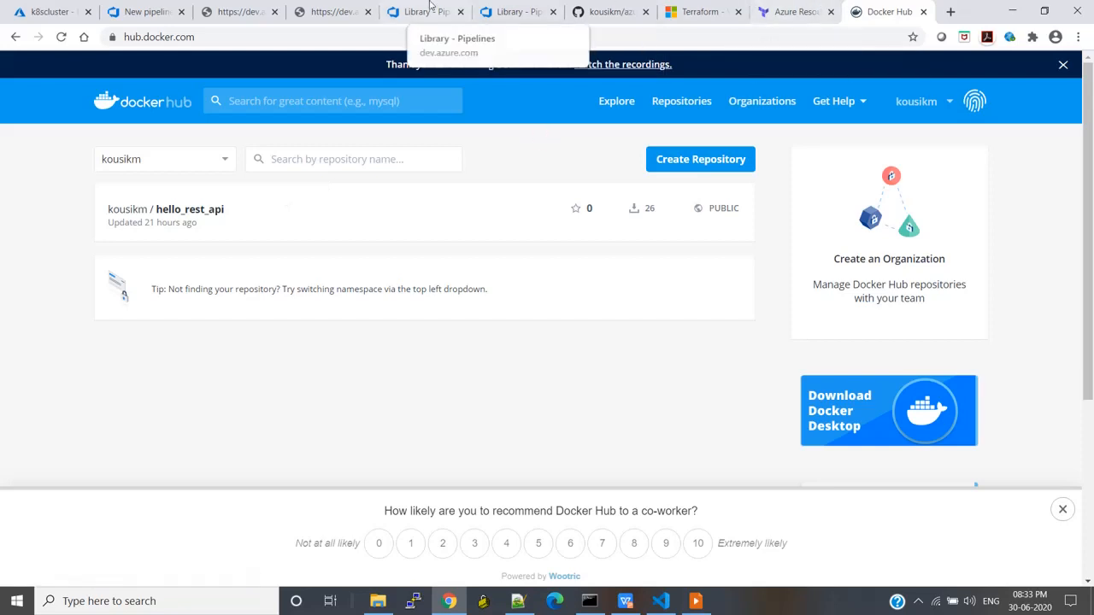
Return to the pipeline YAML and compare the Docker task's repository, Dockerfile and tags inputs with the task form's settings
left_click(111, 8)
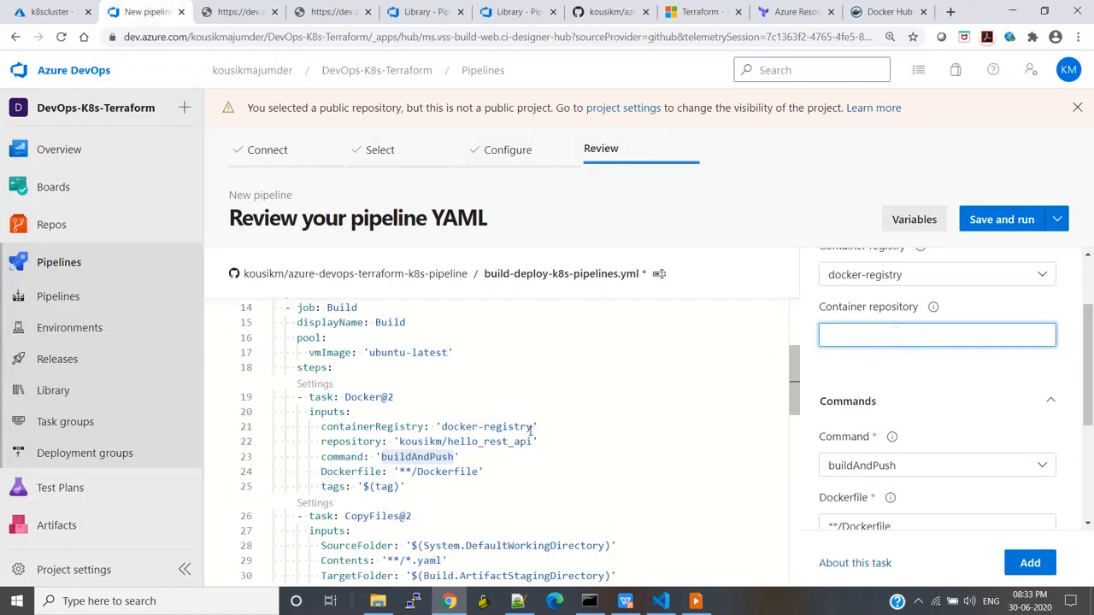
left_click_drag(533, 441, 399, 441)
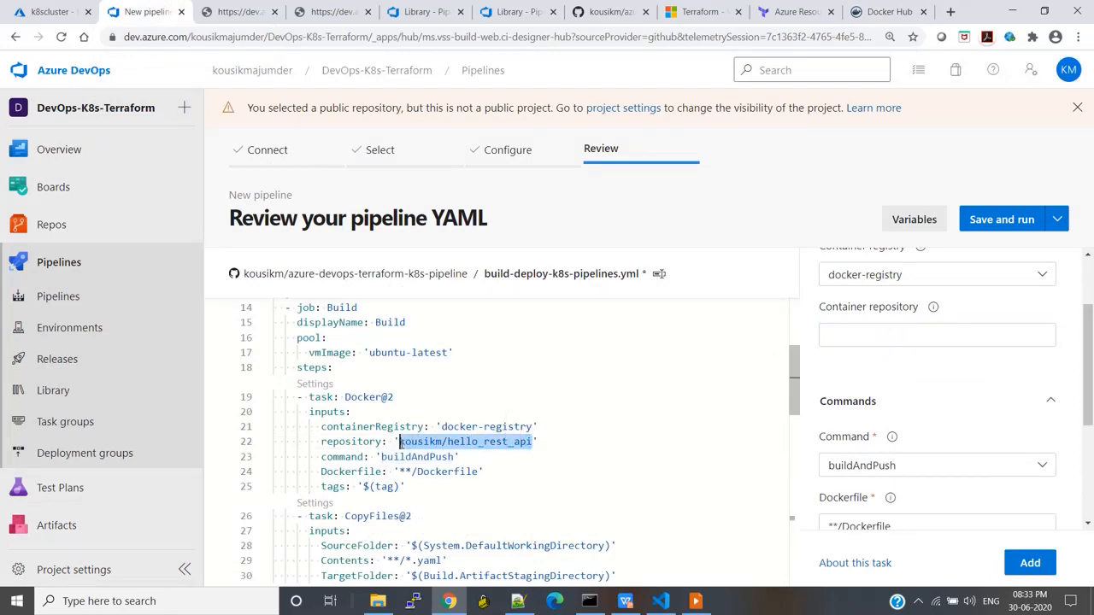
scroll(910, 367, "down", 2)
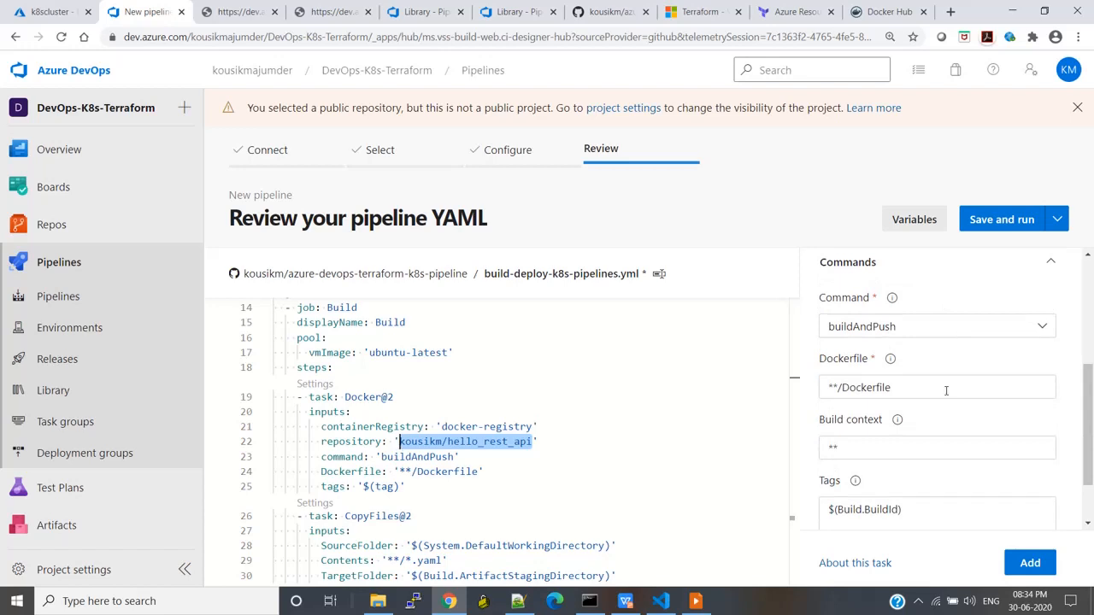
scroll(932, 393, "down", 2)
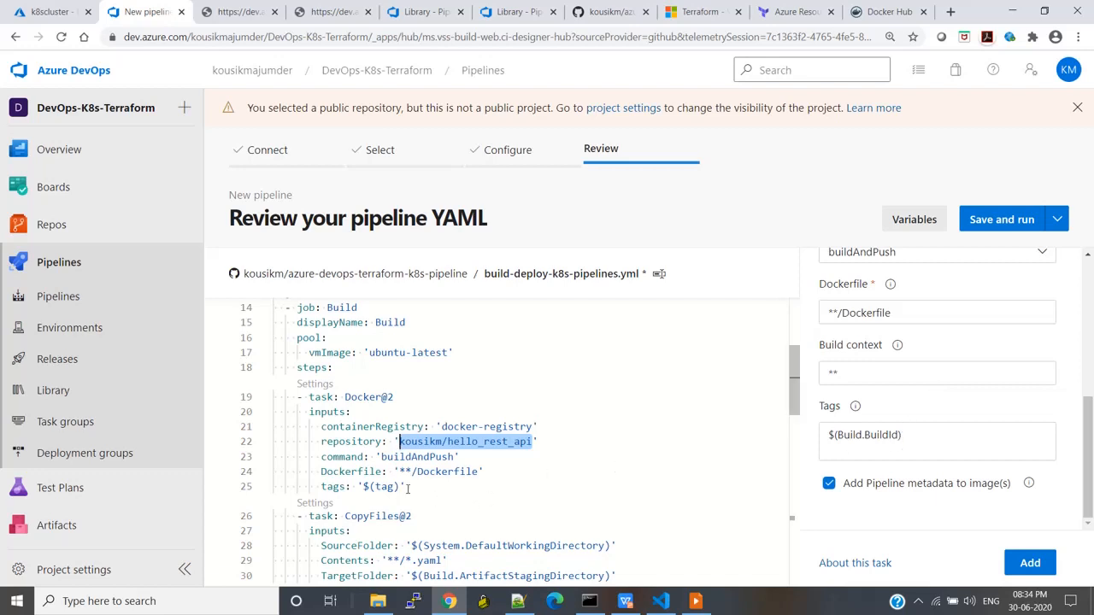
left_click(933, 434)
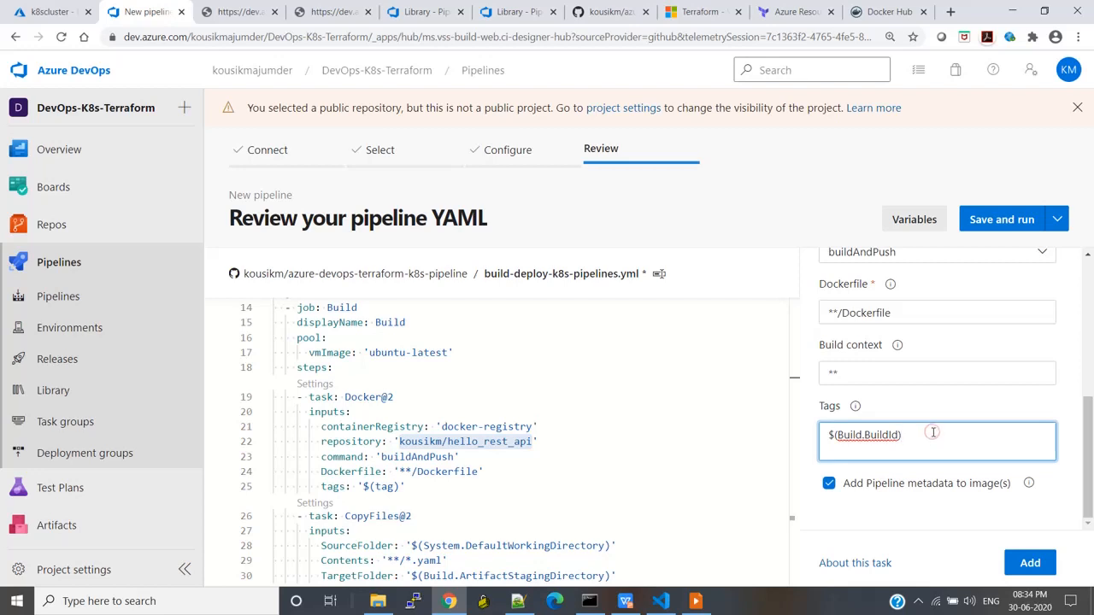
Examine the tag variable's definition in the YAML and where the Docker task's tags input references it
scroll(481, 379, "up", 3)
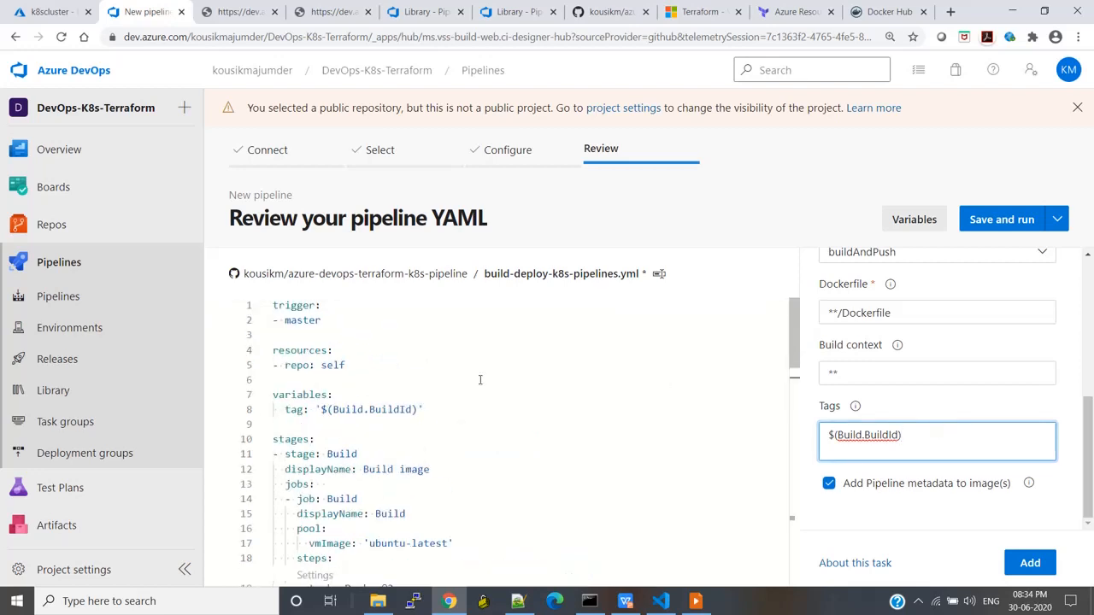
left_click(290, 412)
double_click(290, 411)
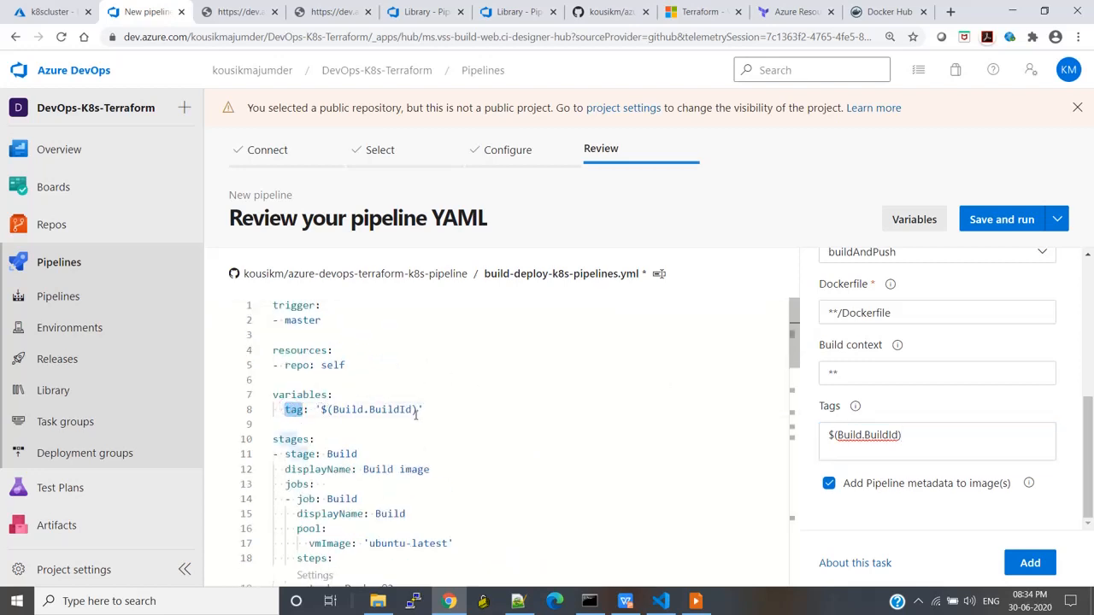
scroll(416, 415, "down", 3)
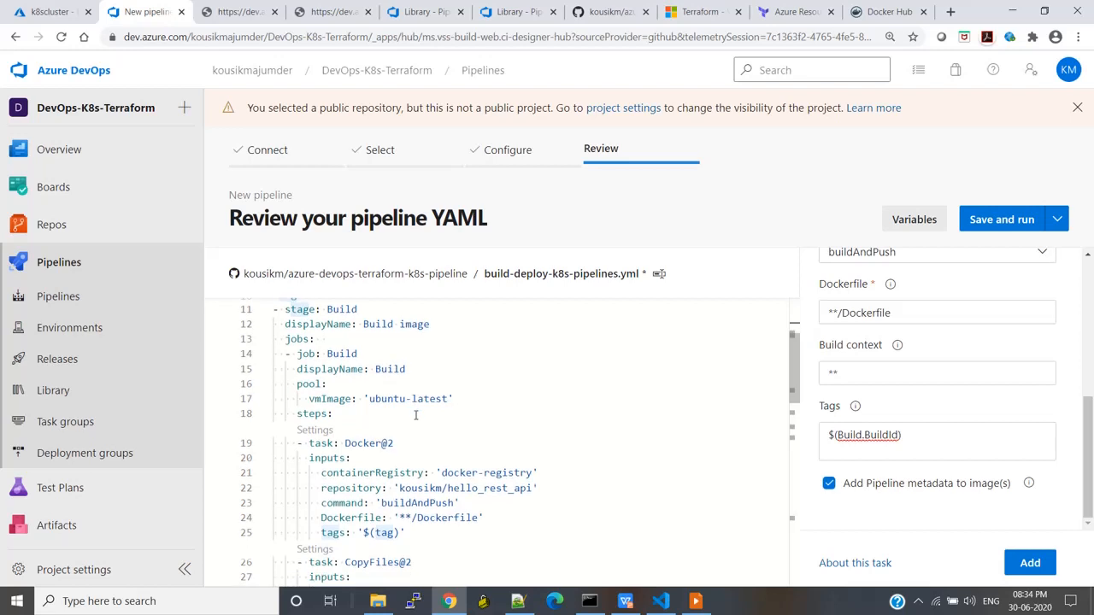
double_click(390, 529)
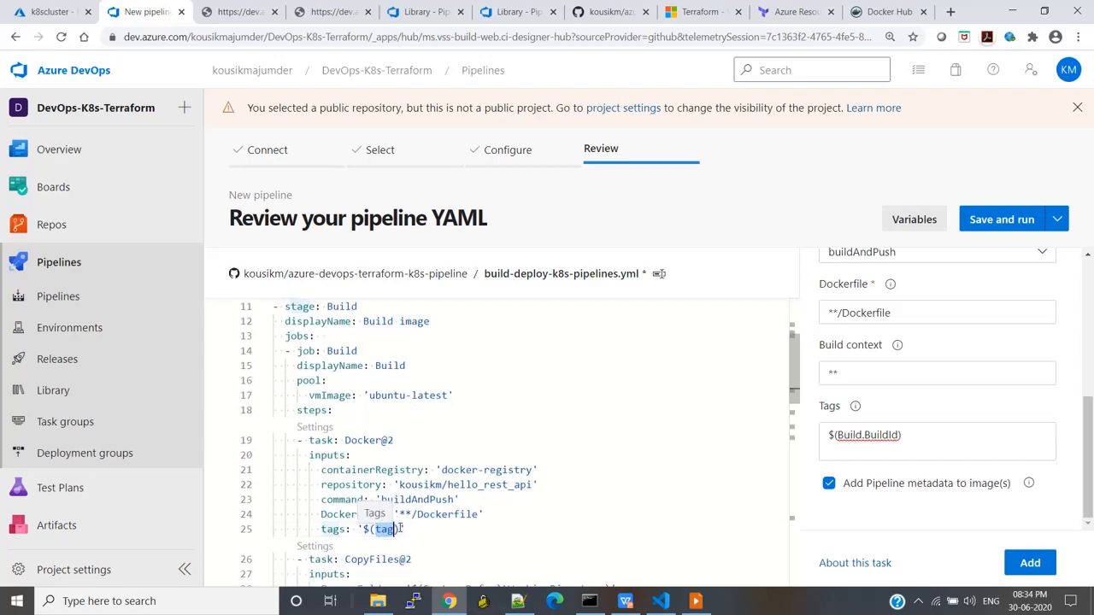
left_click(396, 529)
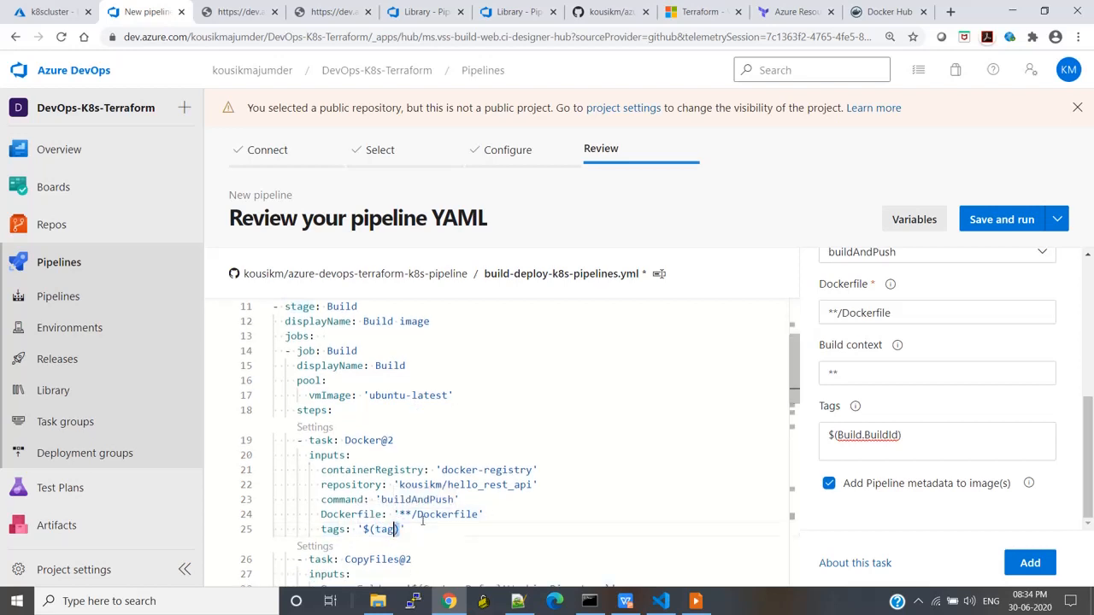
key("shift+Left")
key("shift+Left")
key("shift+Left")
key("shift+Left")
key("shift+Left")
Review the CopyFiles@2 task's inputs, highlighting the target folder variable and the yaml contents pattern
scroll(546, 404, "down", 1)
scroll(546, 404, "down", 1)
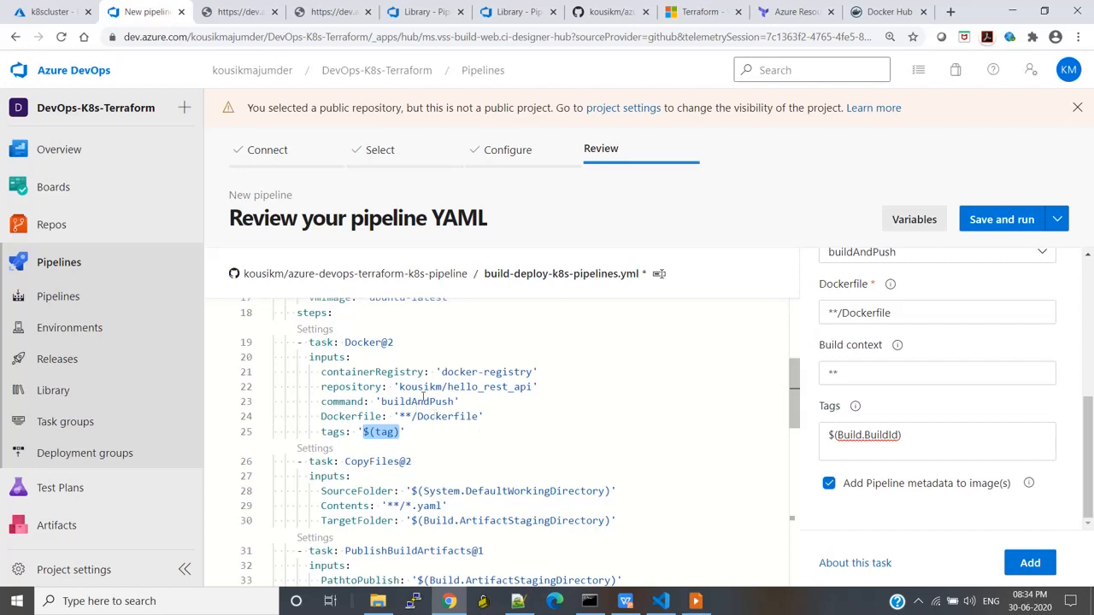
left_click(381, 464)
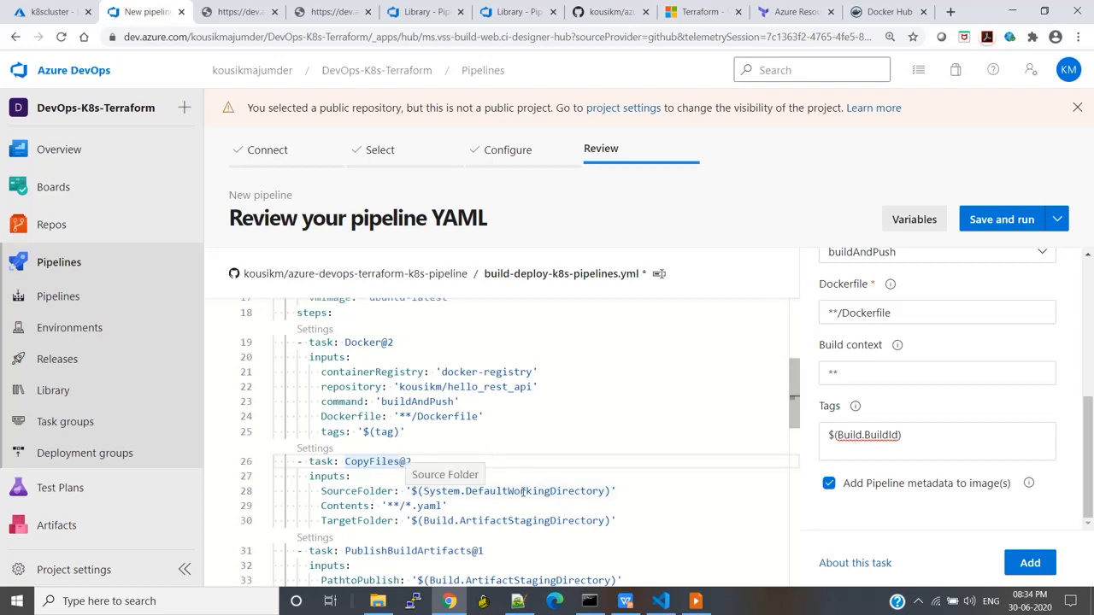
double_click(523, 523)
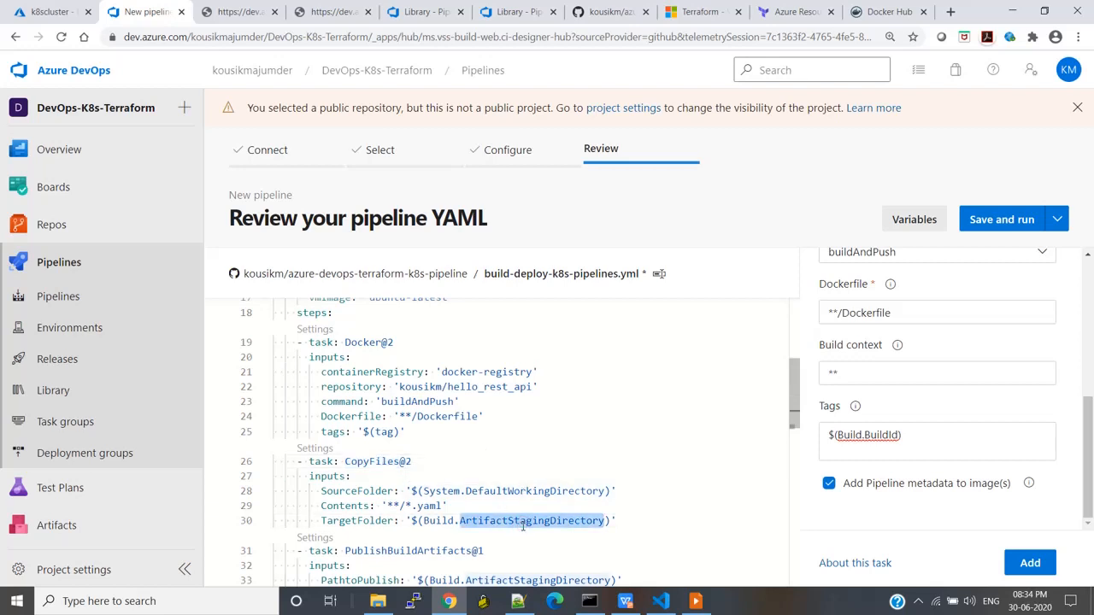
double_click(427, 506)
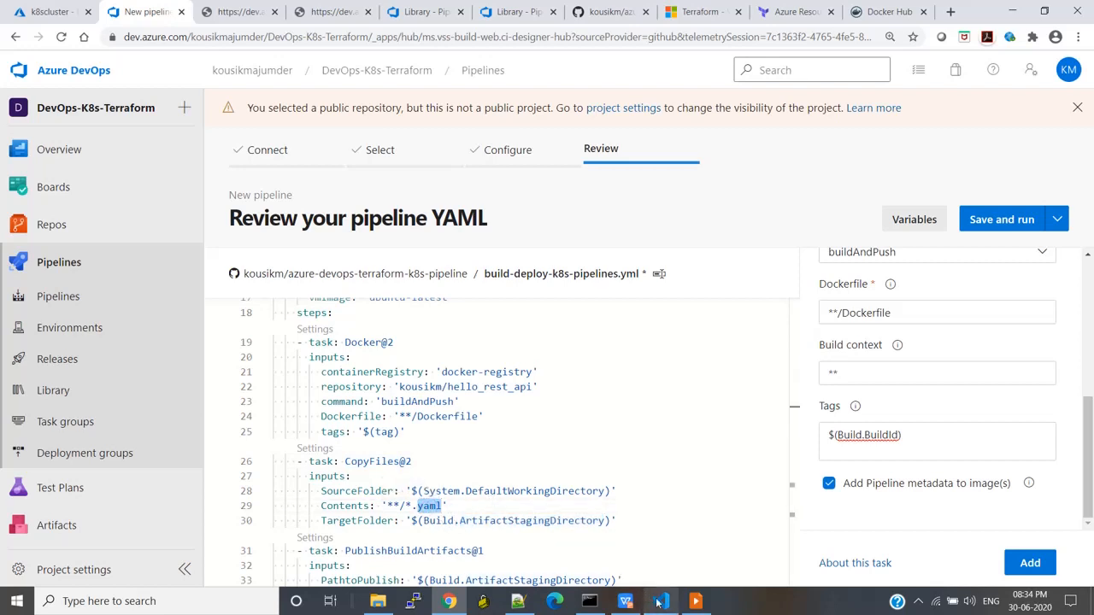
Switch to Visual Studio Code and view deployment.yaml from the configuration/k8s folder
left_click(661, 601)
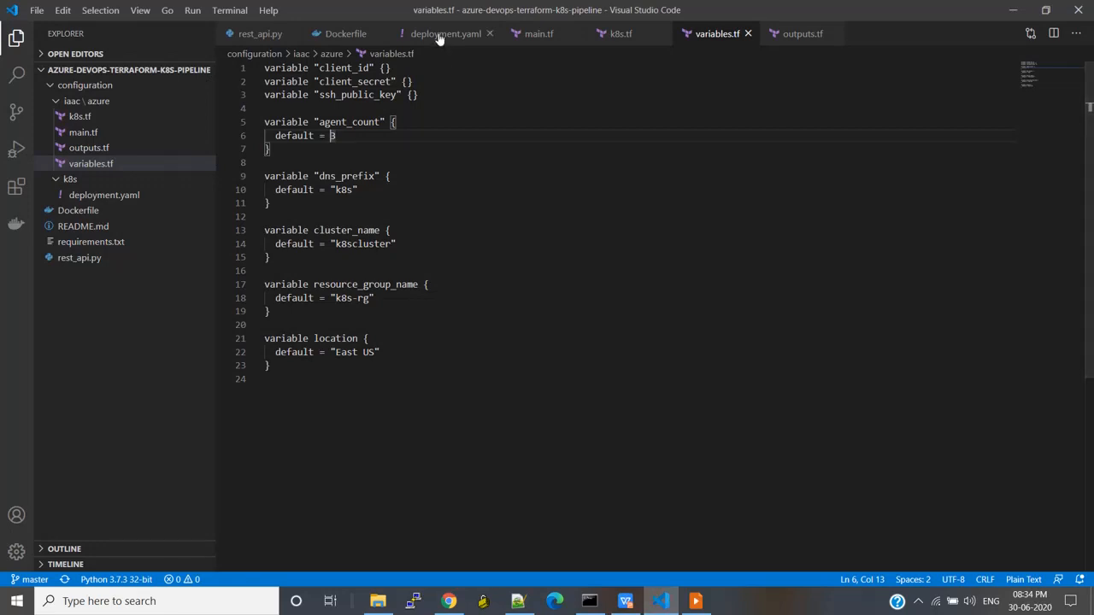
left_click(445, 33)
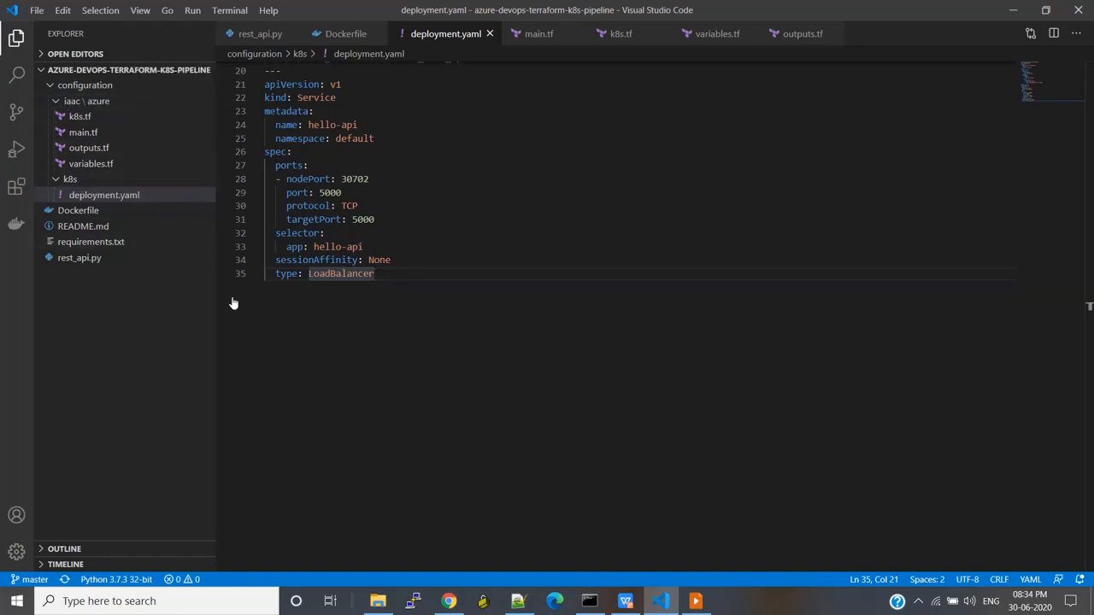
key("alt+Tab")
key("alt+Tab")
key("alt+Tab")
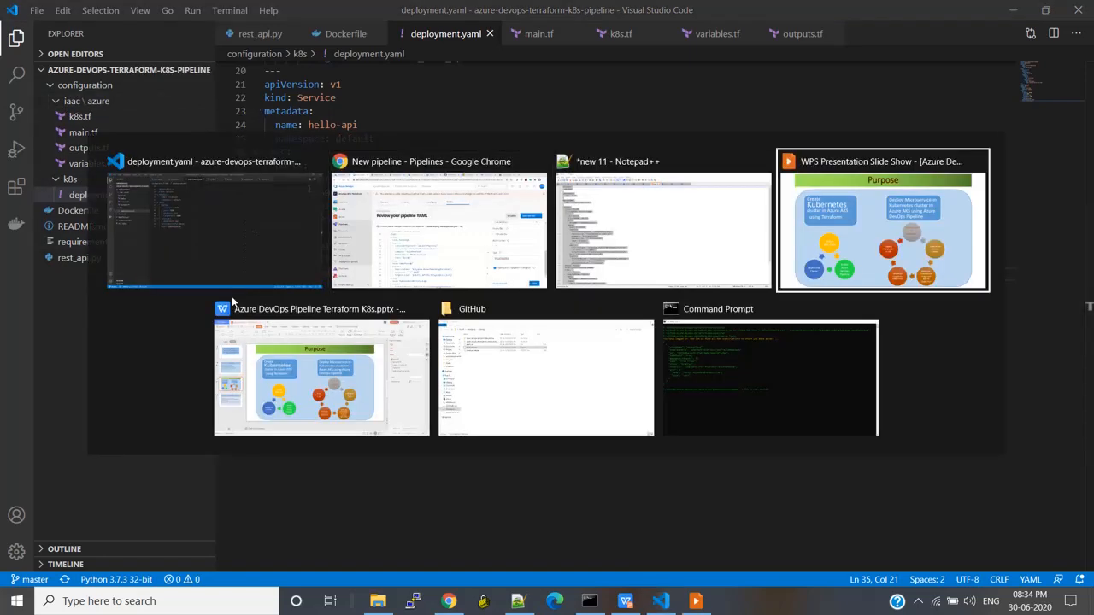
Switch to Chrome and browse the azure-devops-terraform-k8s-pipeline GitHub repository to its configuration/k8s folder
left_click(508, 272)
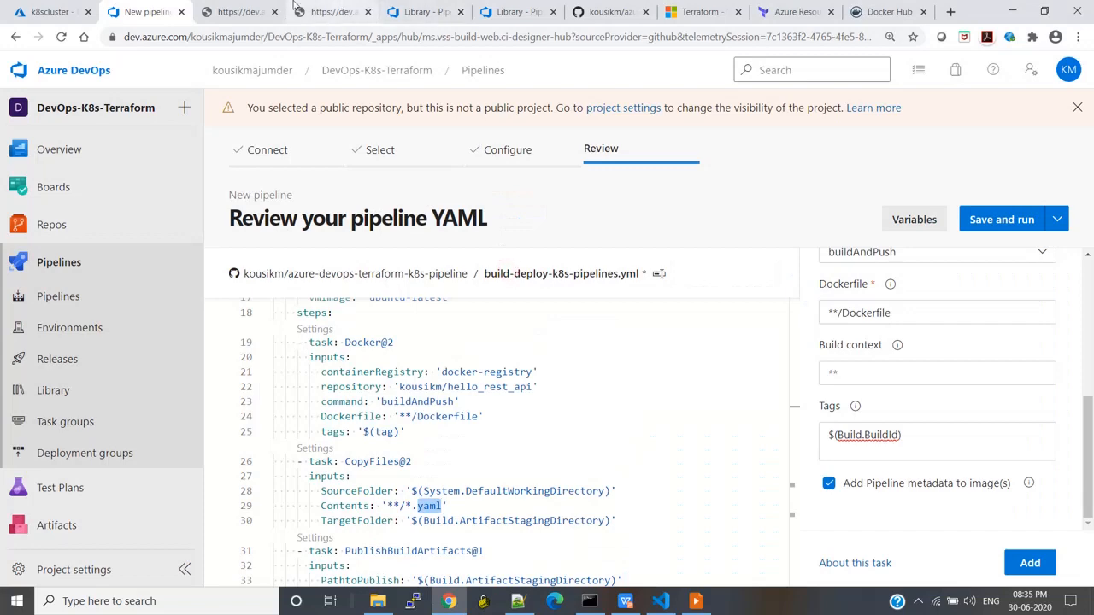
left_click(609, 12)
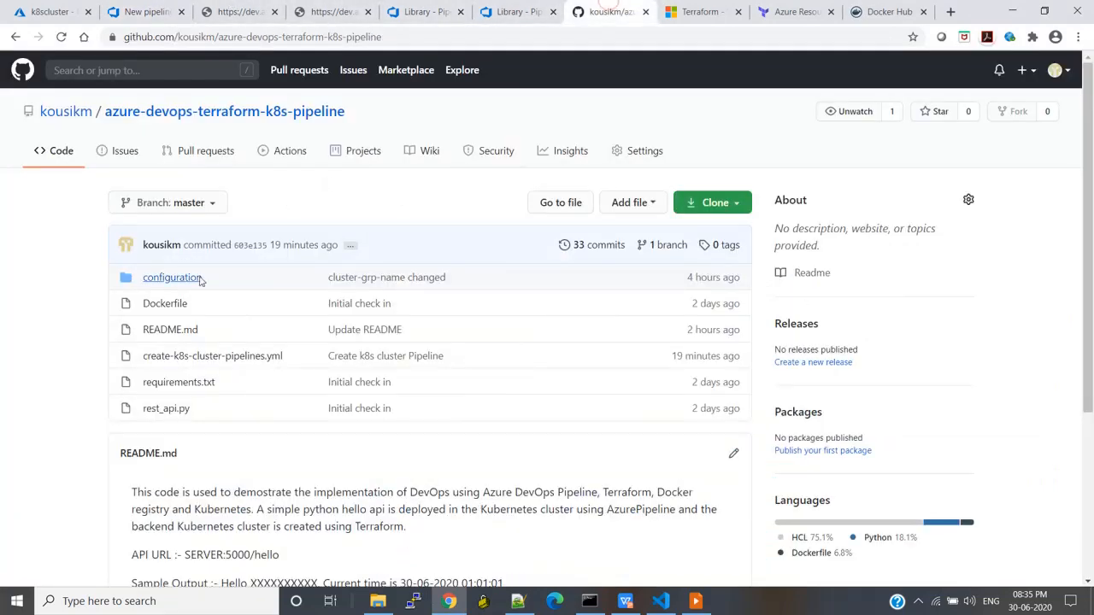
left_click(165, 281)
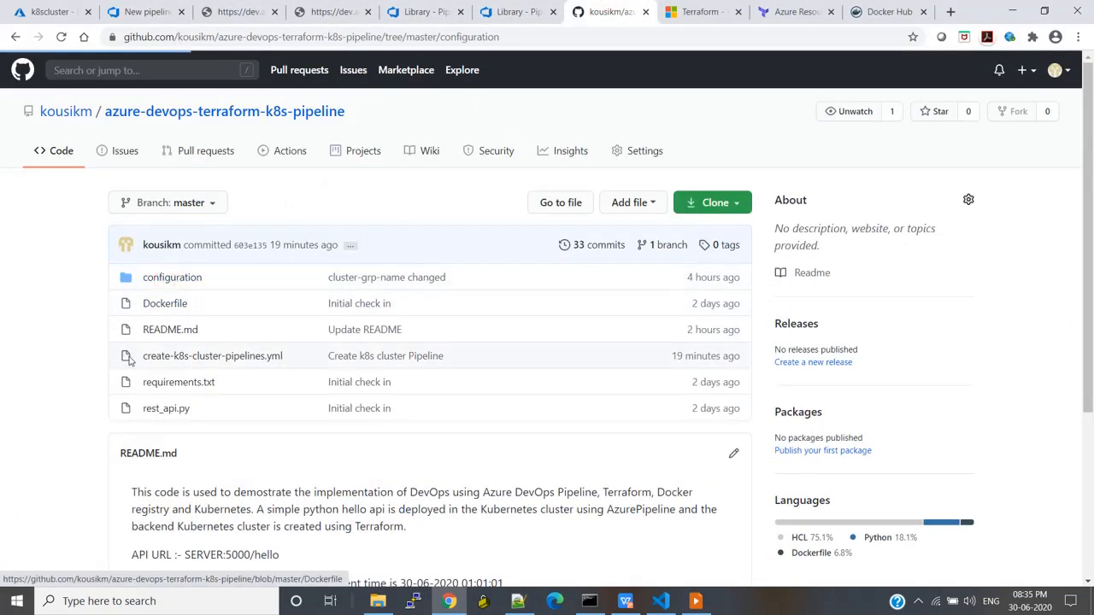
left_click(157, 332)
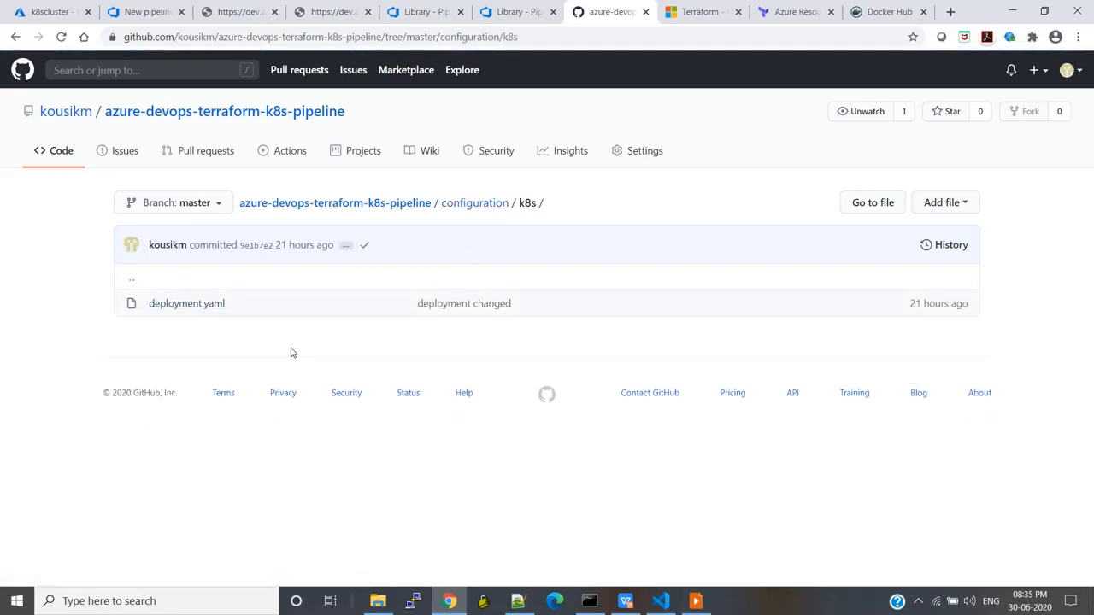
Switch back to Visual Studio Code and examine the Deployment and Service definitions in deployment.yaml, including the Deployment's apiVersion
key("alt+Tab")
key("alt+Tab")
key("alt+Tab")
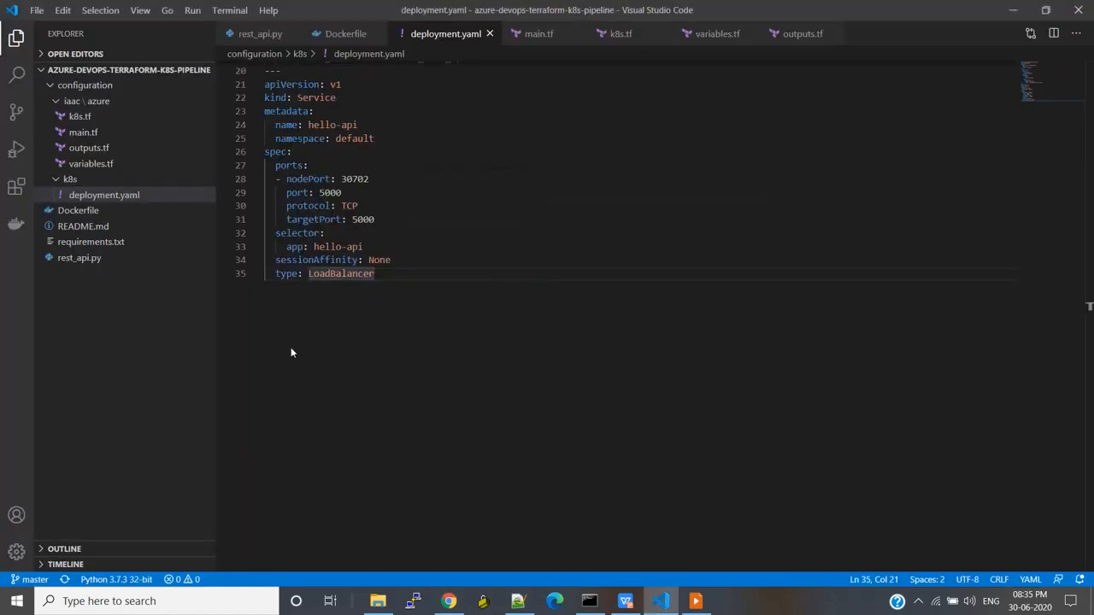
left_click(465, 191)
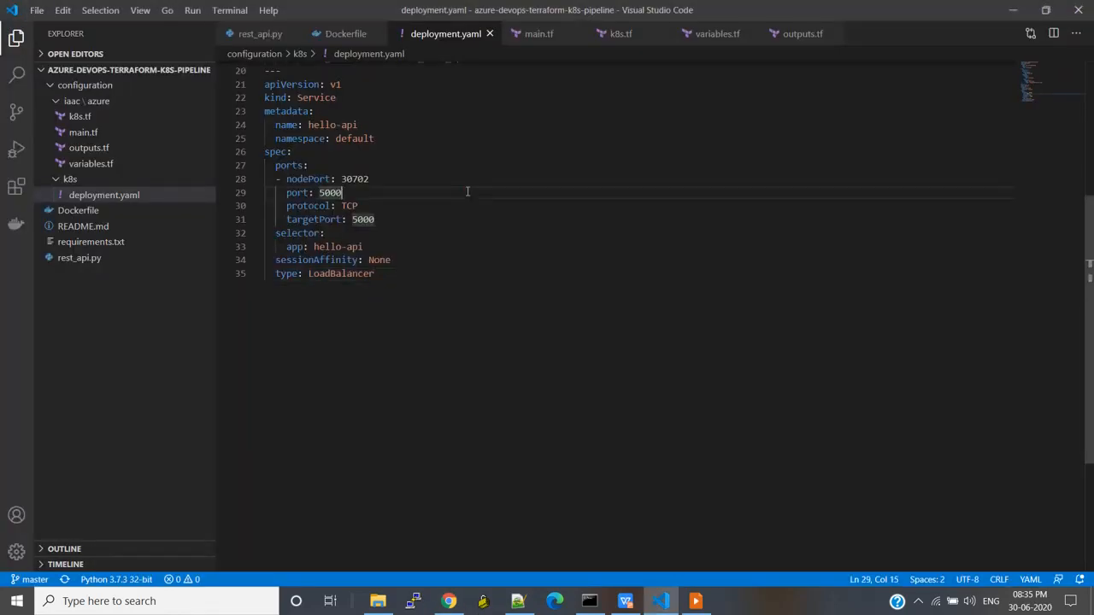
scroll(468, 191, "up", 5)
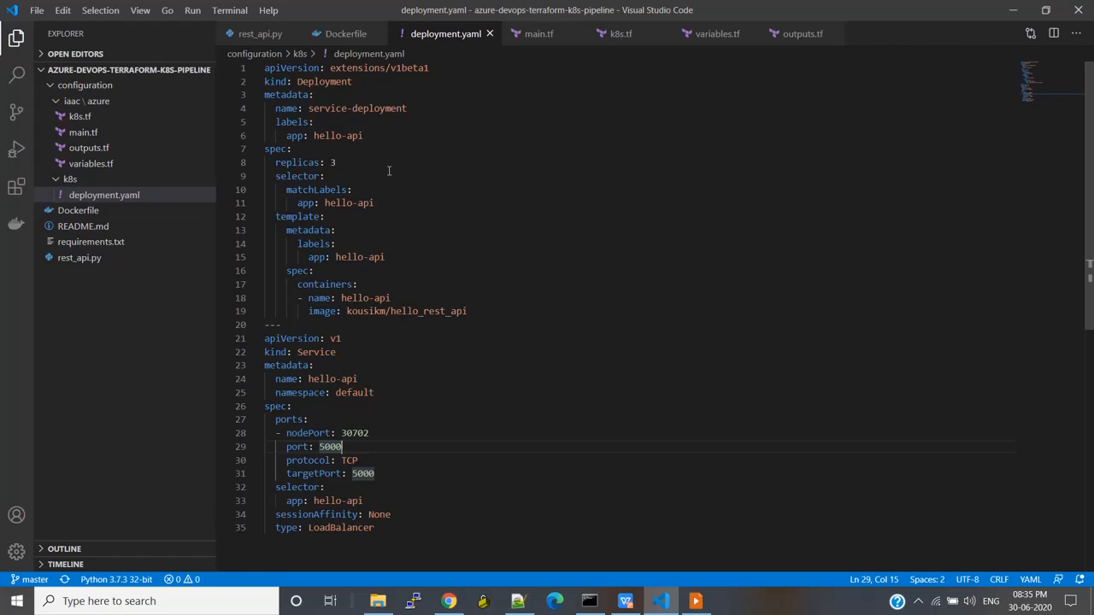
left_click(334, 353)
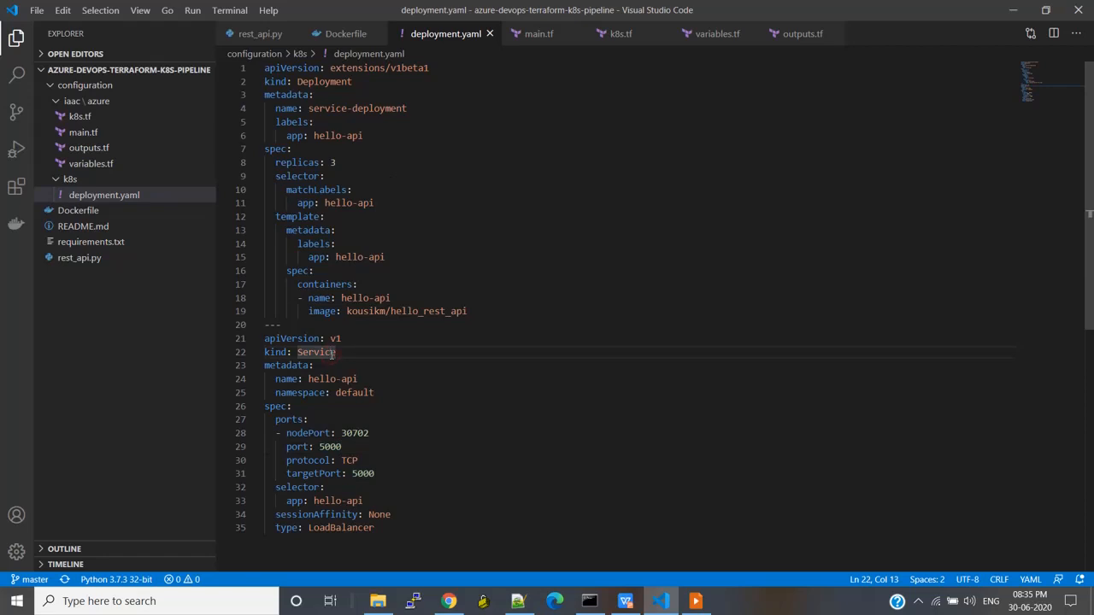
left_click(423, 96)
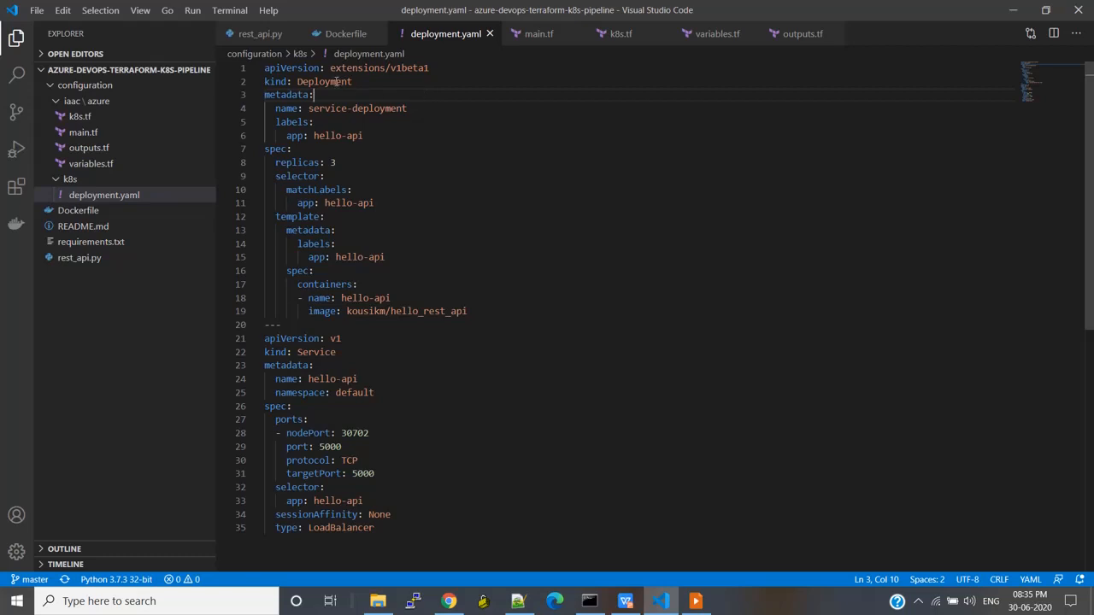
left_click(403, 68)
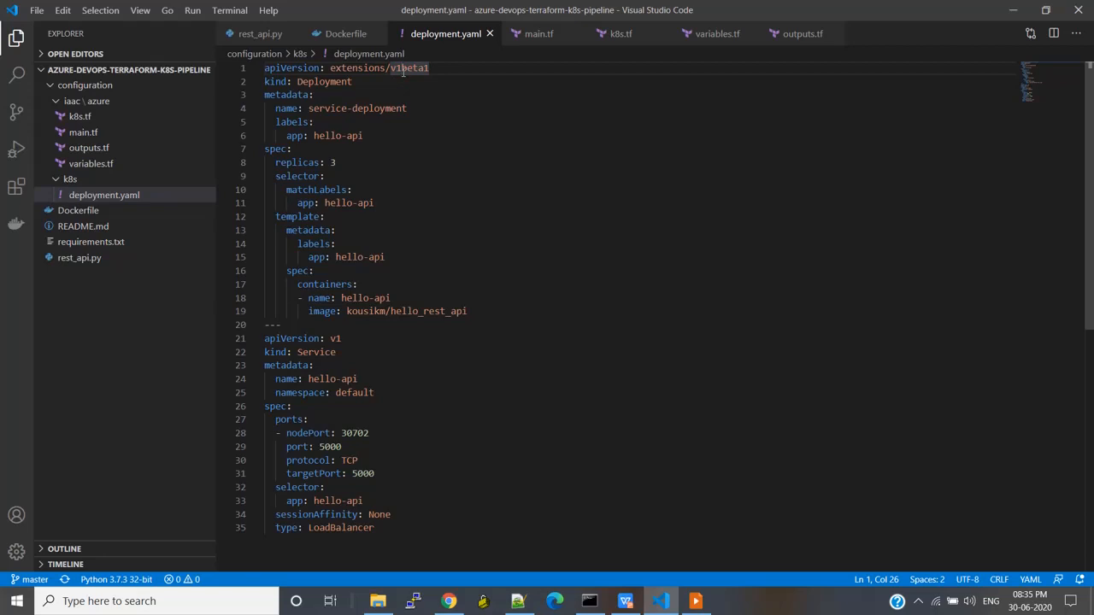
key("Down")
key("Down")
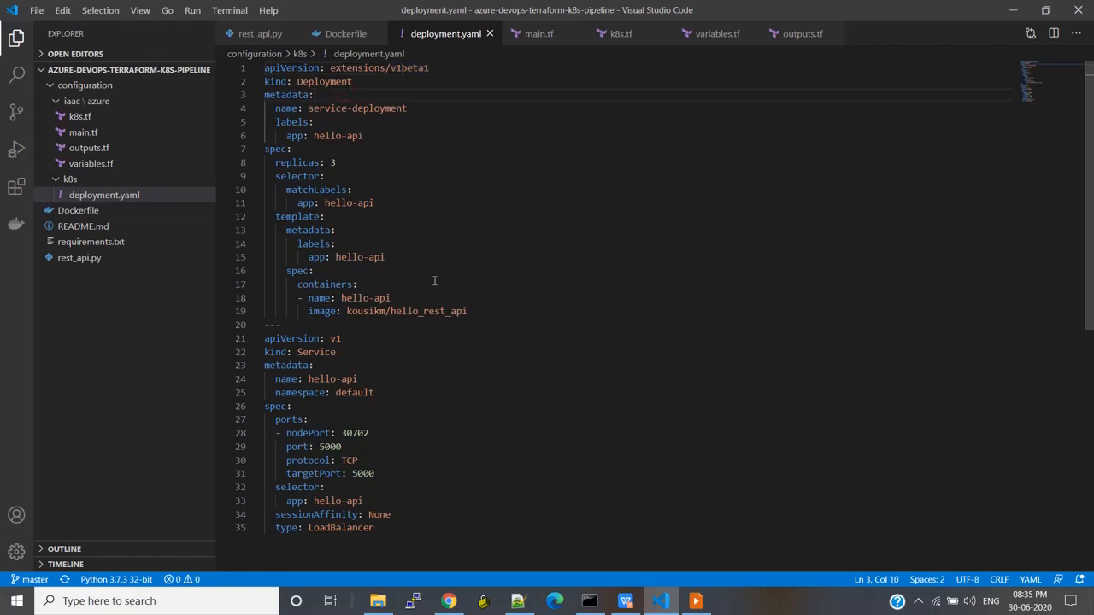
Examine the container's name and image in the Deployment spec, highlighting the full hello_rest_api image reference
left_click(477, 311)
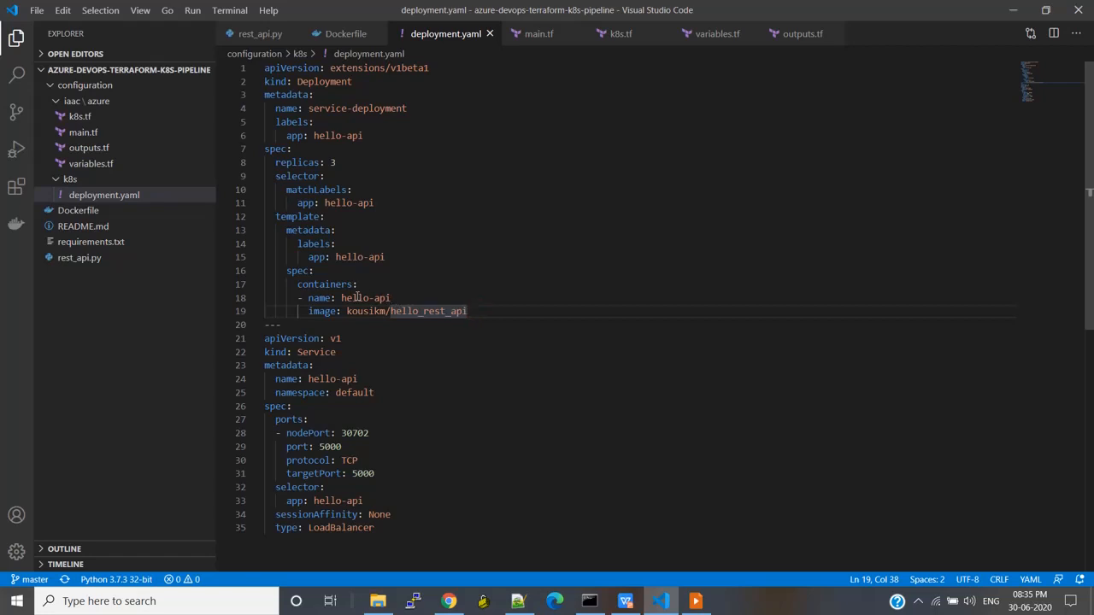
left_click(436, 293)
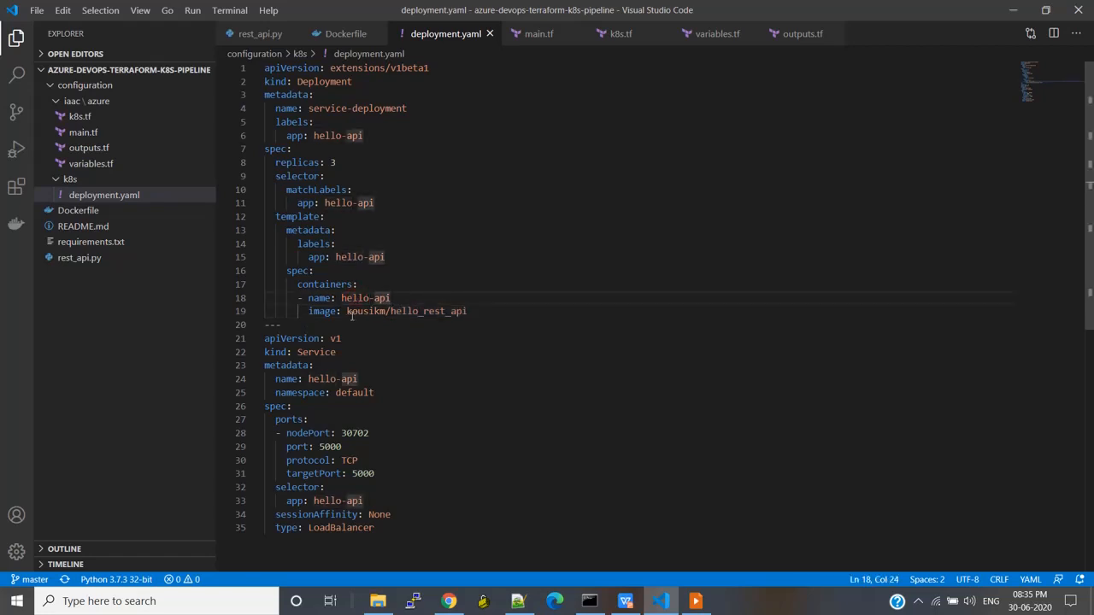
double_click(351, 314)
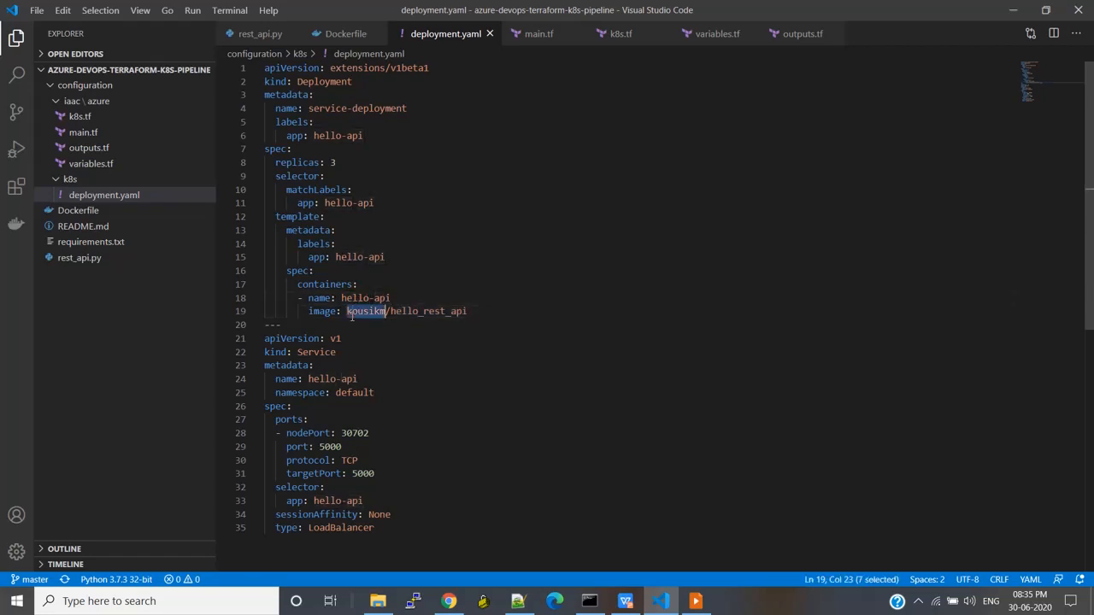
left_click(478, 310, "shift")
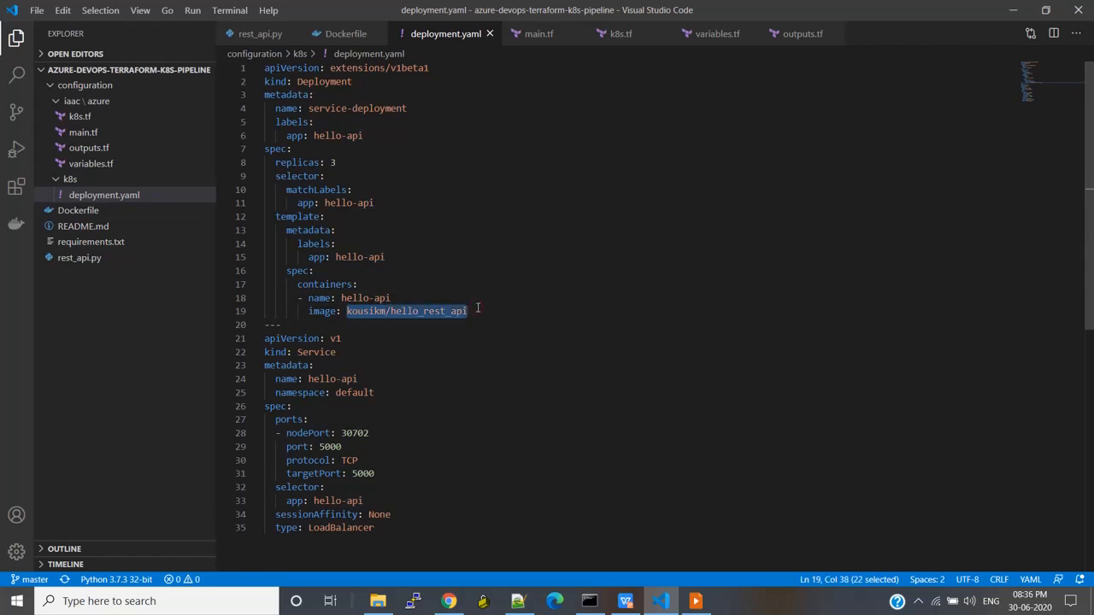
left_click(478, 310)
scroll(478, 310, "down", 10)
scroll(478, 311, "up", 10)
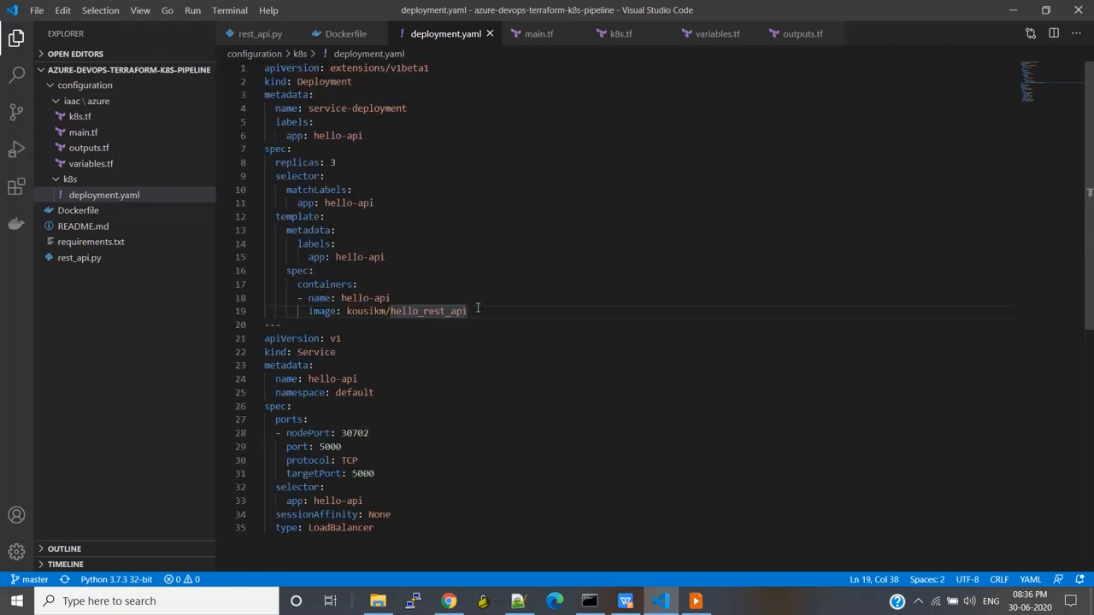
Examine the Service definition in deployment.yaml, highlighting its targetPort, port and LoadBalancer type
left_click(406, 418)
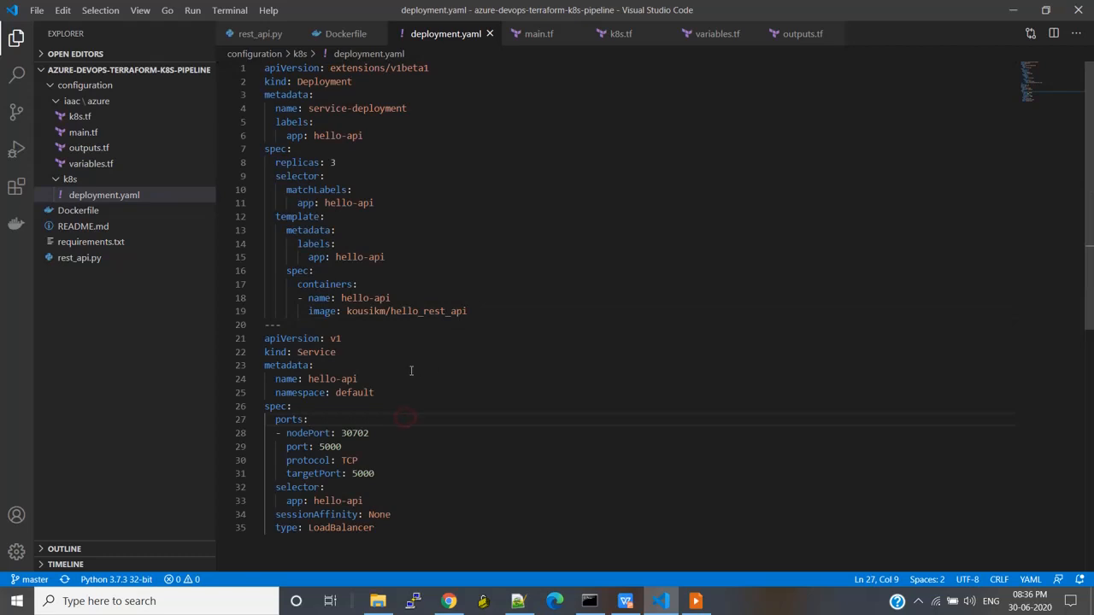
double_click(373, 474)
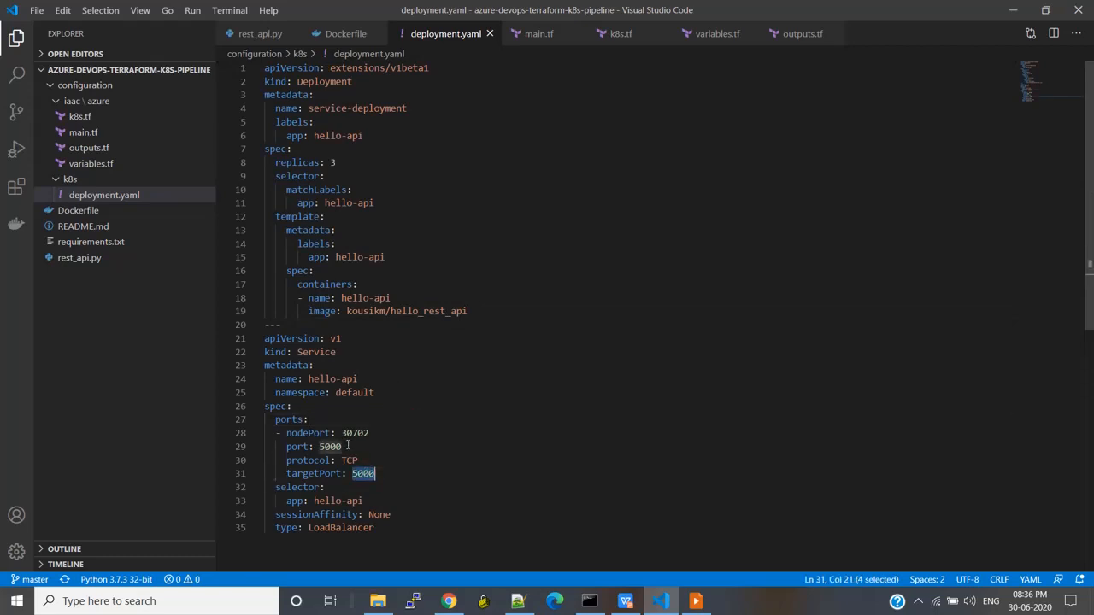
left_click(348, 446)
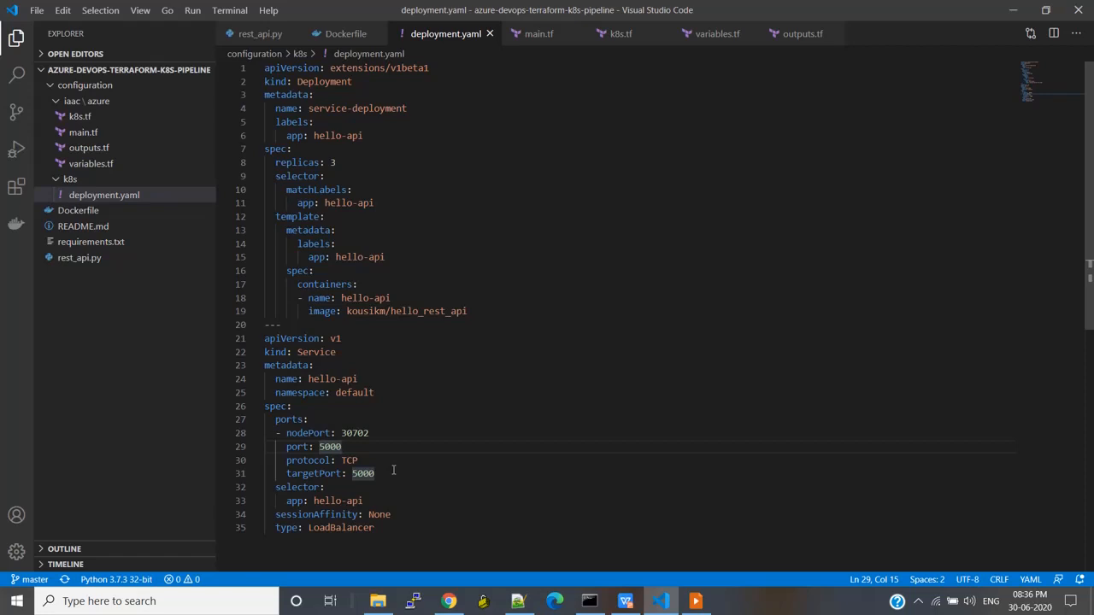
double_click(328, 529)
left_click(485, 357)
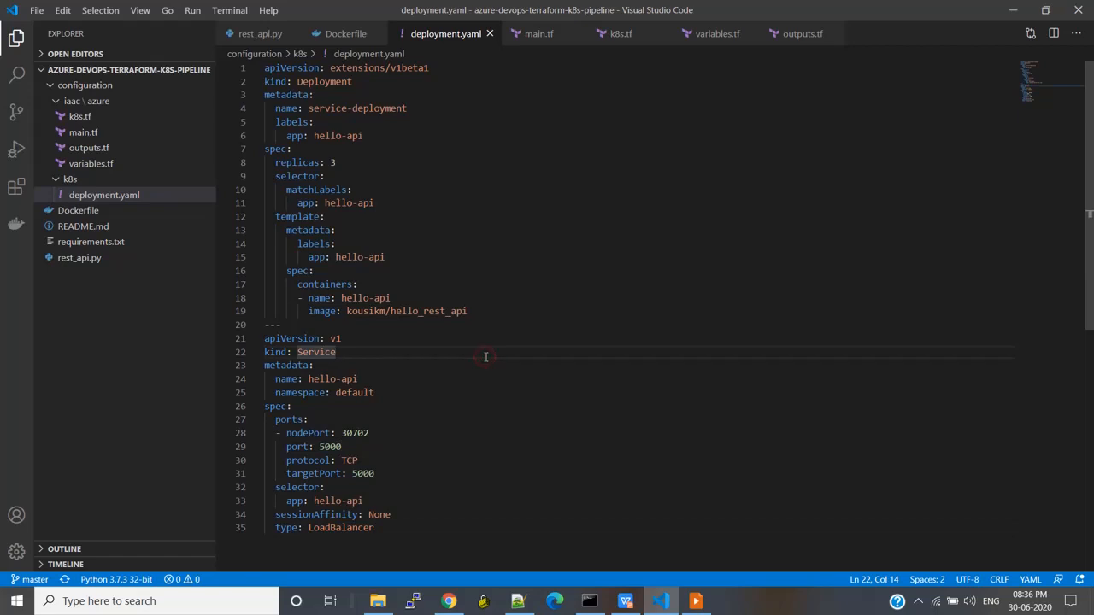
Switch to Chrome's new pipeline review page and examine the CopyFiles@2 task and its SourceFolder in build-deploy-k8s-pipelines.yml
key("alt+Tab")
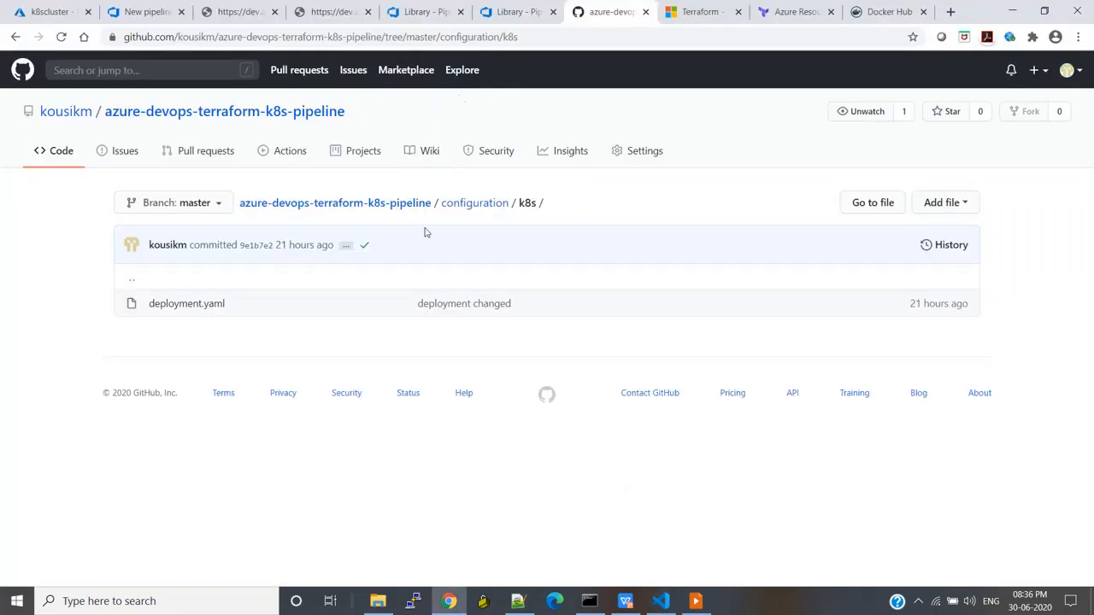
left_click(147, 11)
scroll(554, 474, "down", 2)
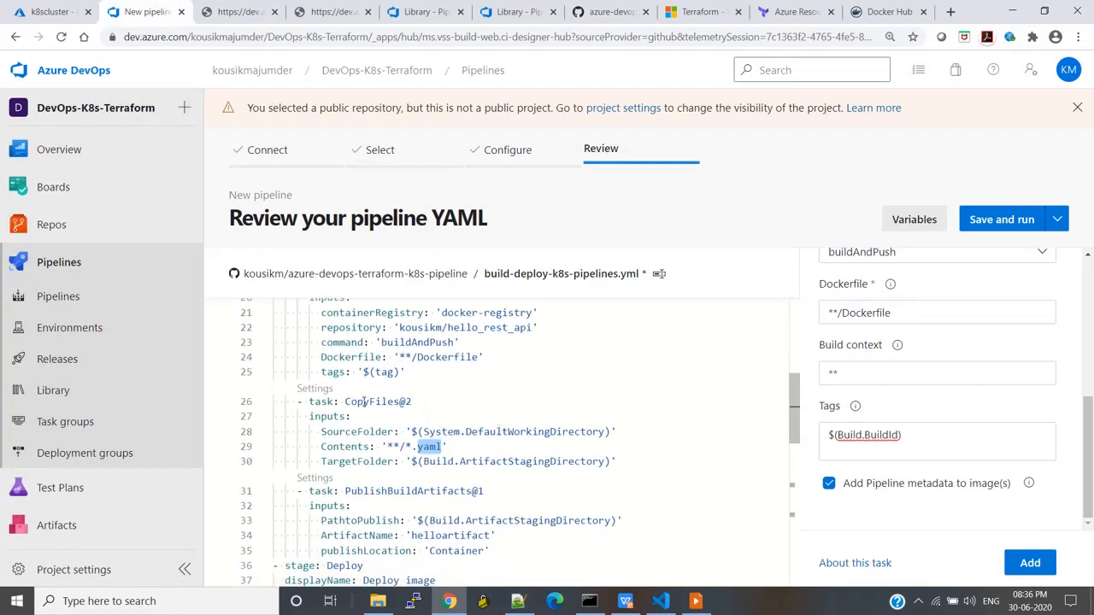
double_click(363, 402)
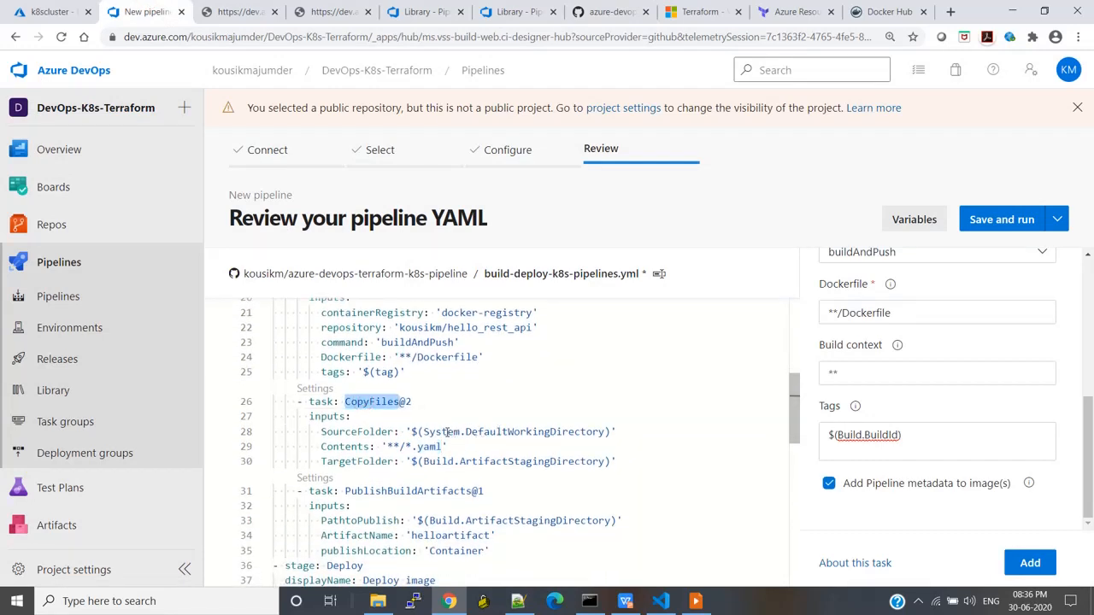
left_click(547, 432)
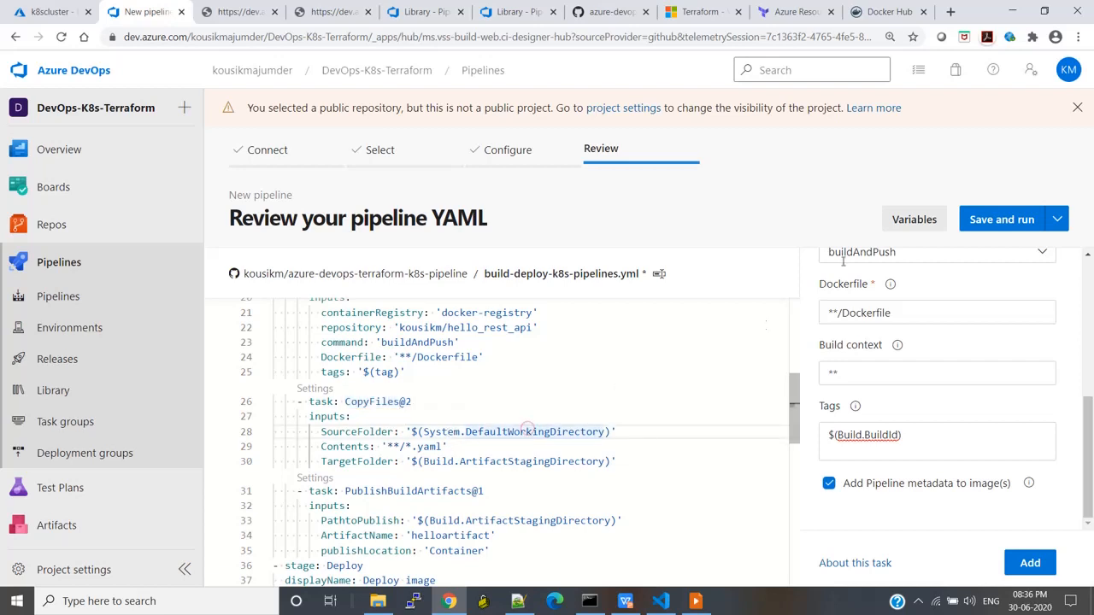
Leave the Docker task's settings, search the pipeline tasks for "copy" and open the Copy files task to view its Source Folder field
scroll(961, 333, "up", 3)
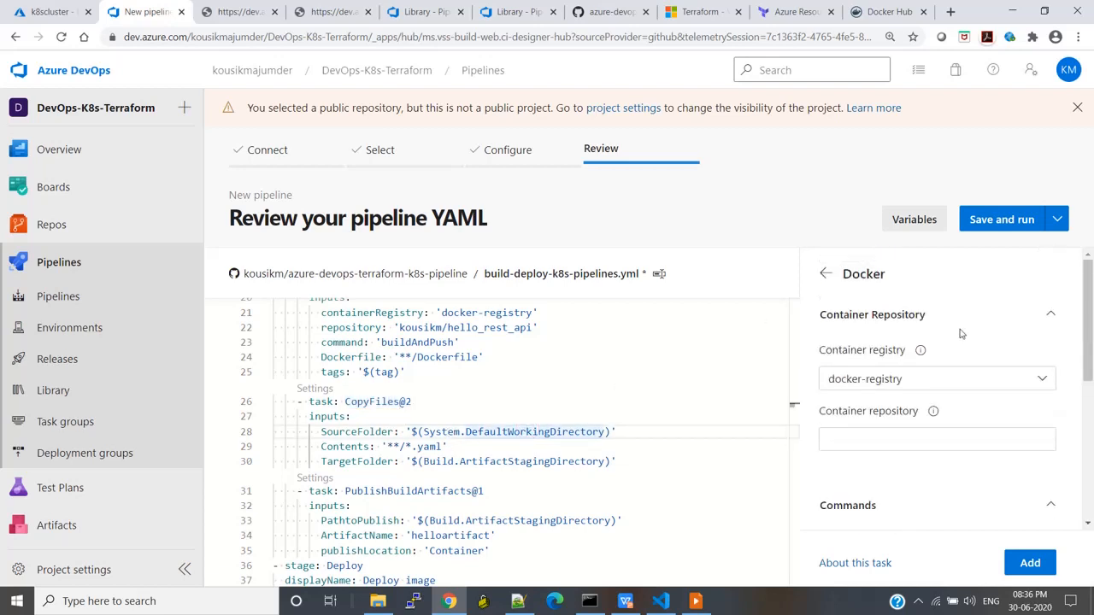
left_click(826, 274)
type("copy")
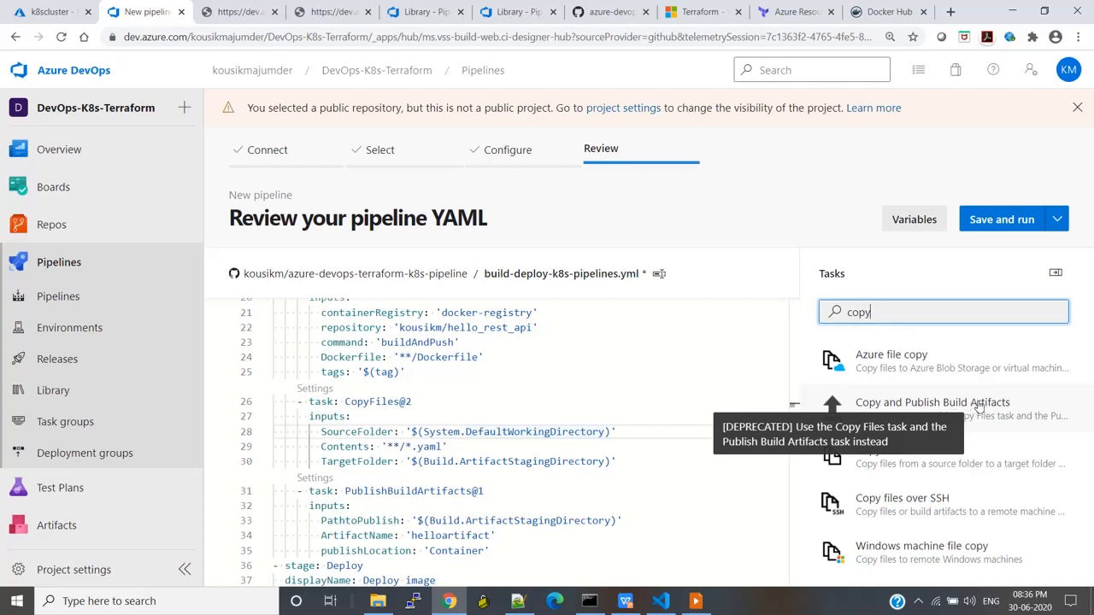
left_click(934, 463)
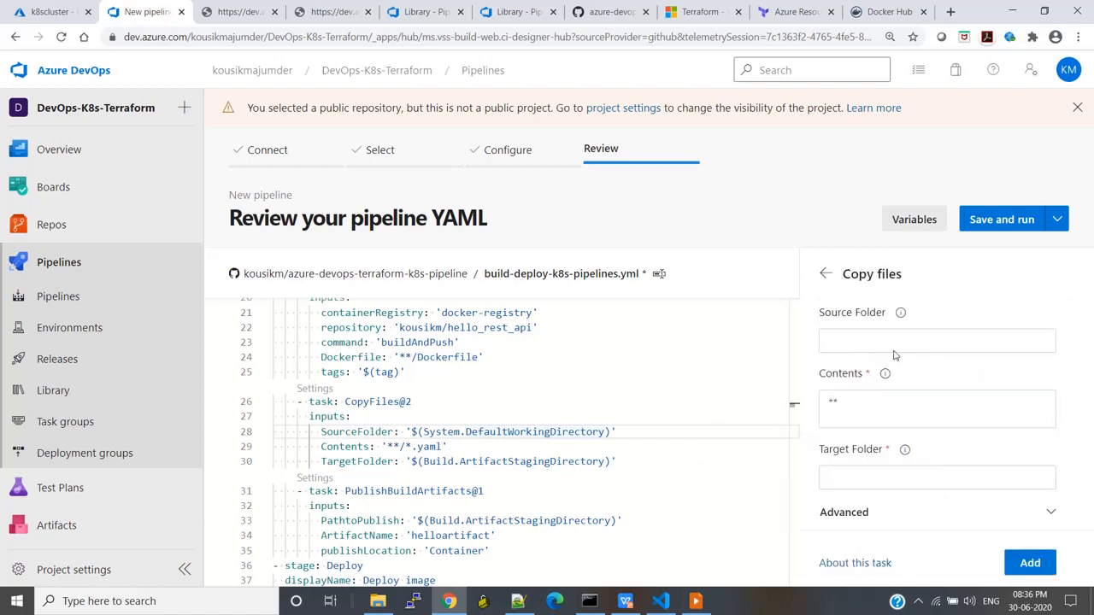
left_click(868, 340)
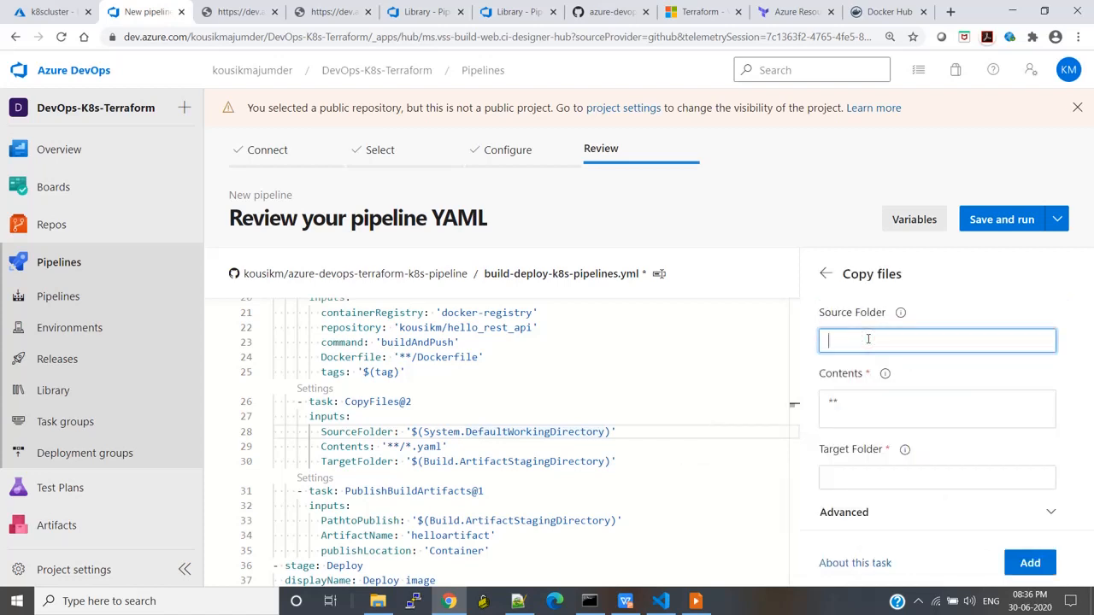
Examine the CopyFiles SourceFolder and TargetFolder values in the YAML, checking the k8s folder in Visual Studio Code in between
double_click(526, 430)
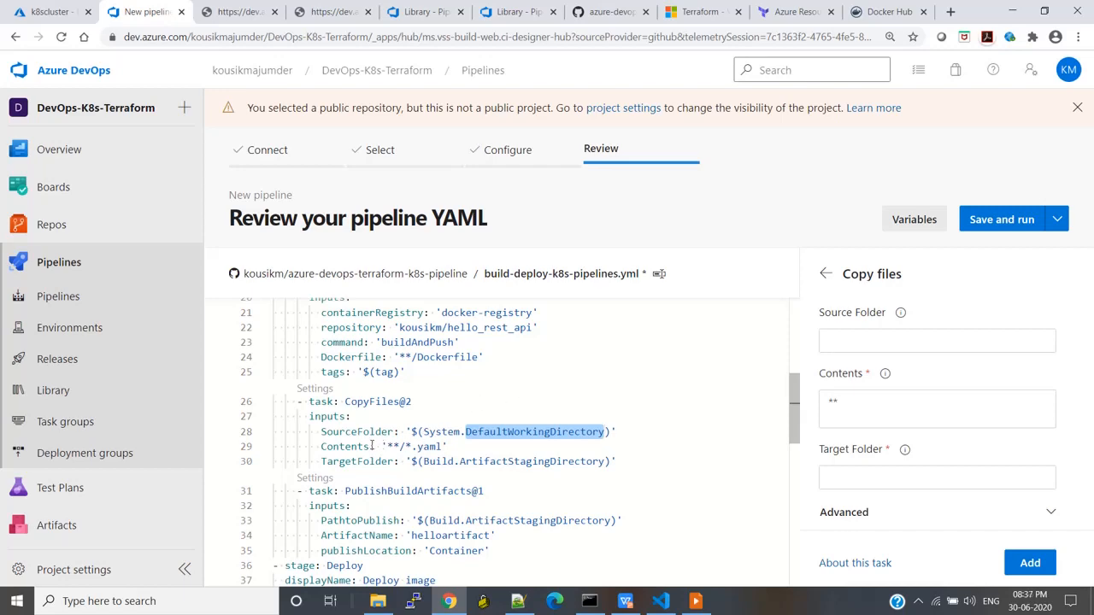
key("alt+Tab")
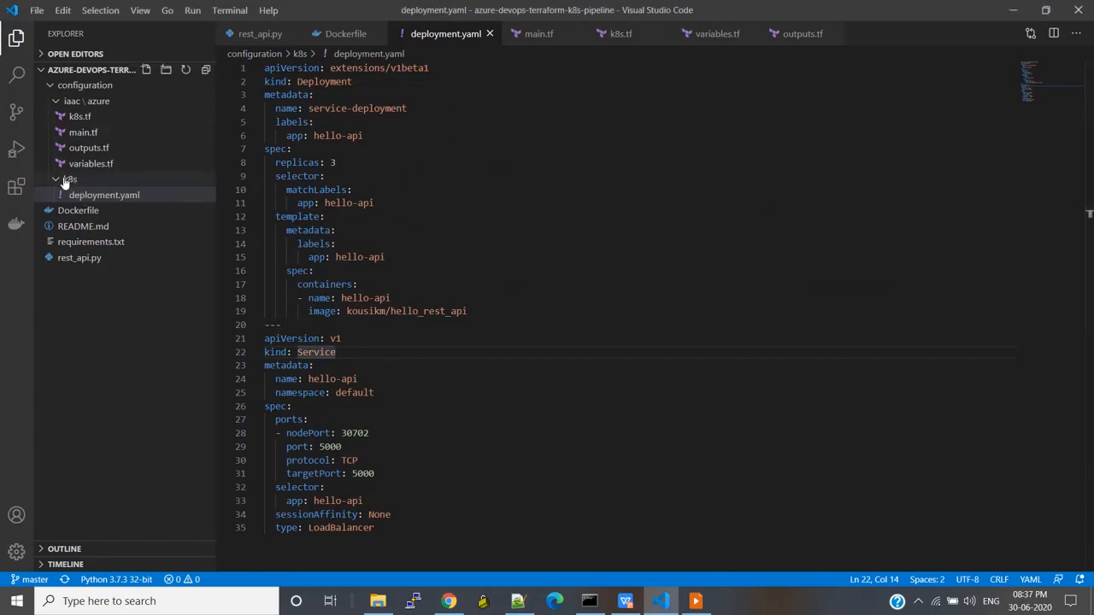
key("alt+Tab")
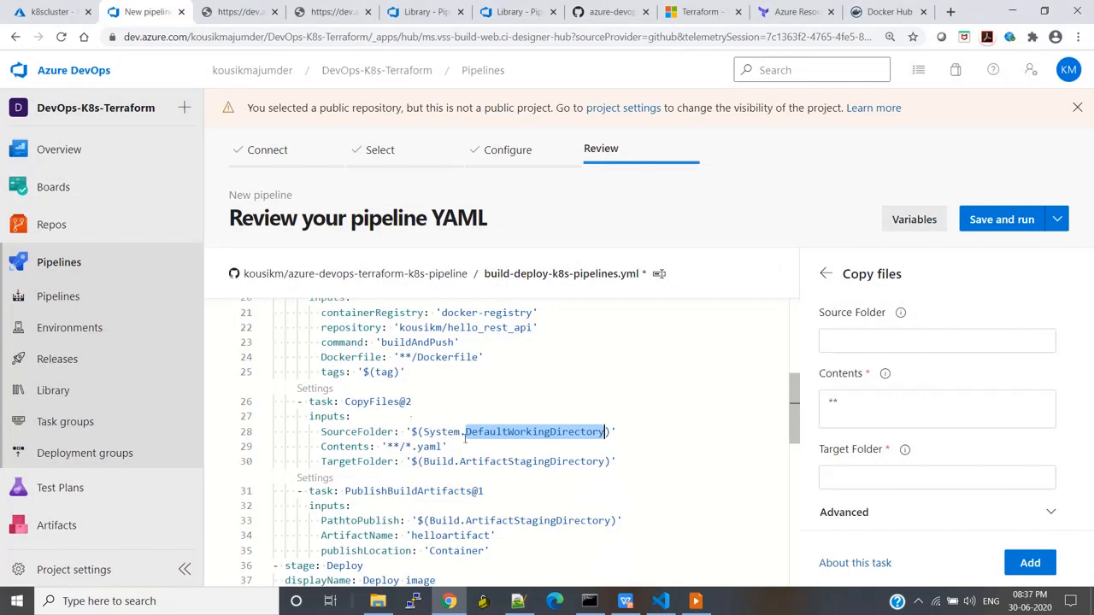
double_click(530, 462)
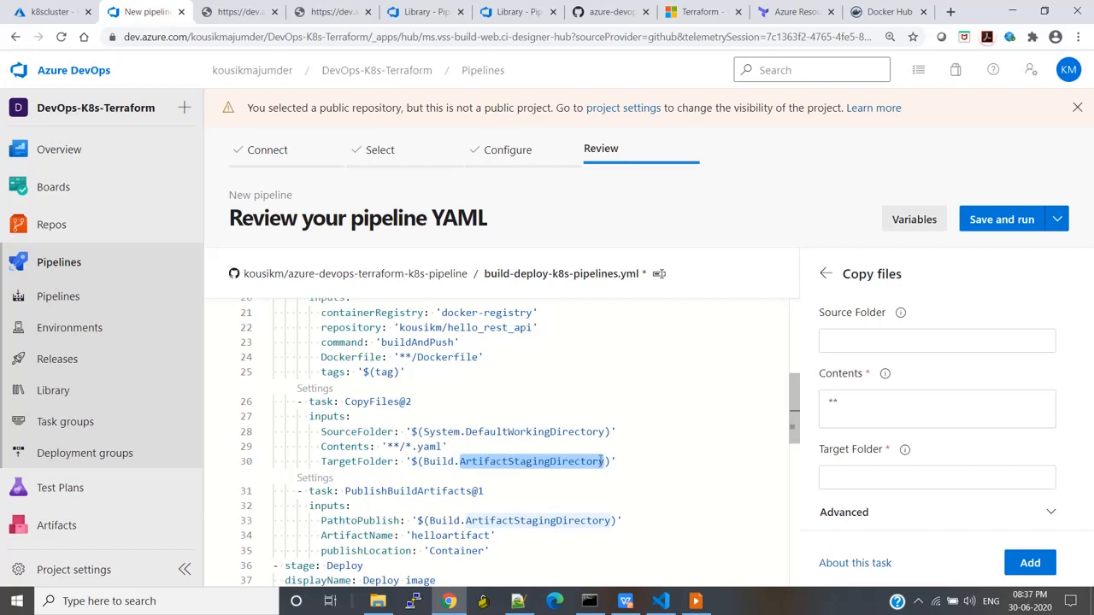
left_click(619, 461)
Compare the PublishBuildArtifacts PathtoPublish with the CopyFiles TargetFolder, and examine the artifact name and publish location
scroll(620, 462, "down", 1)
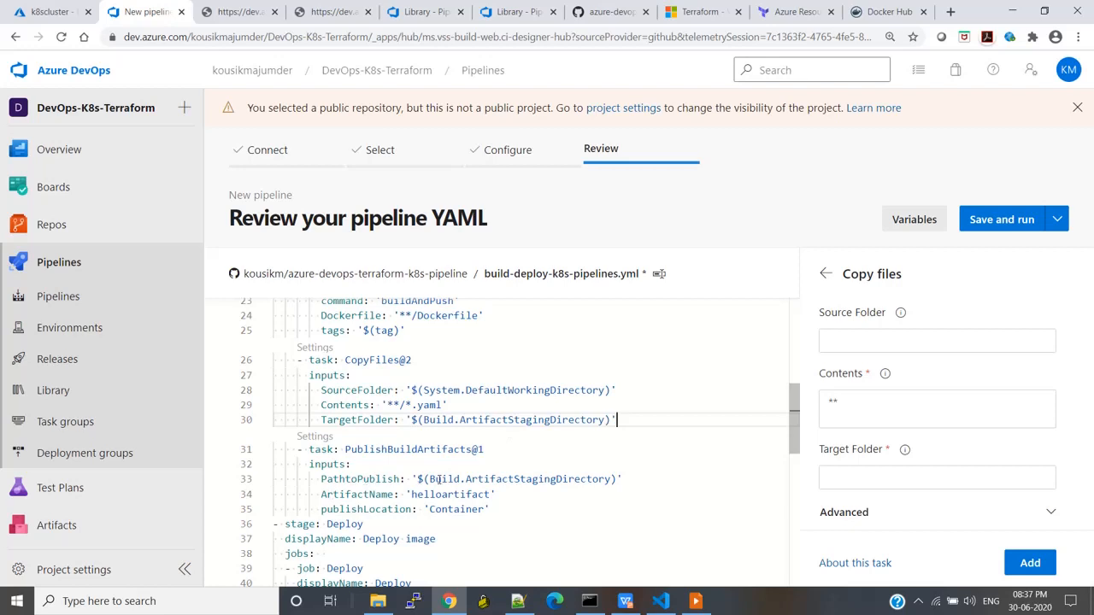
double_click(545, 478)
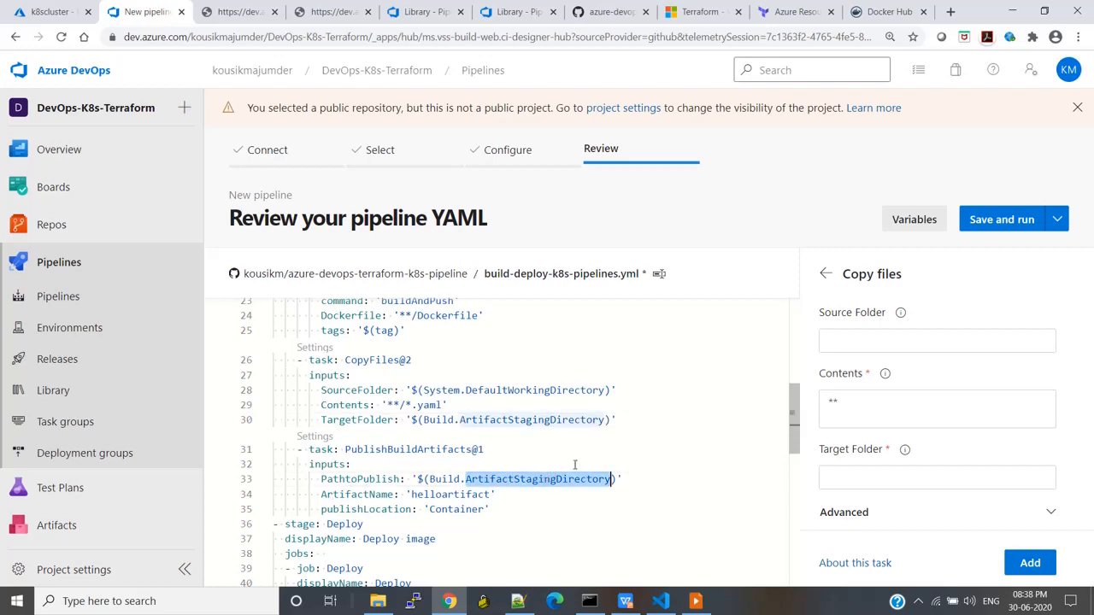
double_click(530, 419)
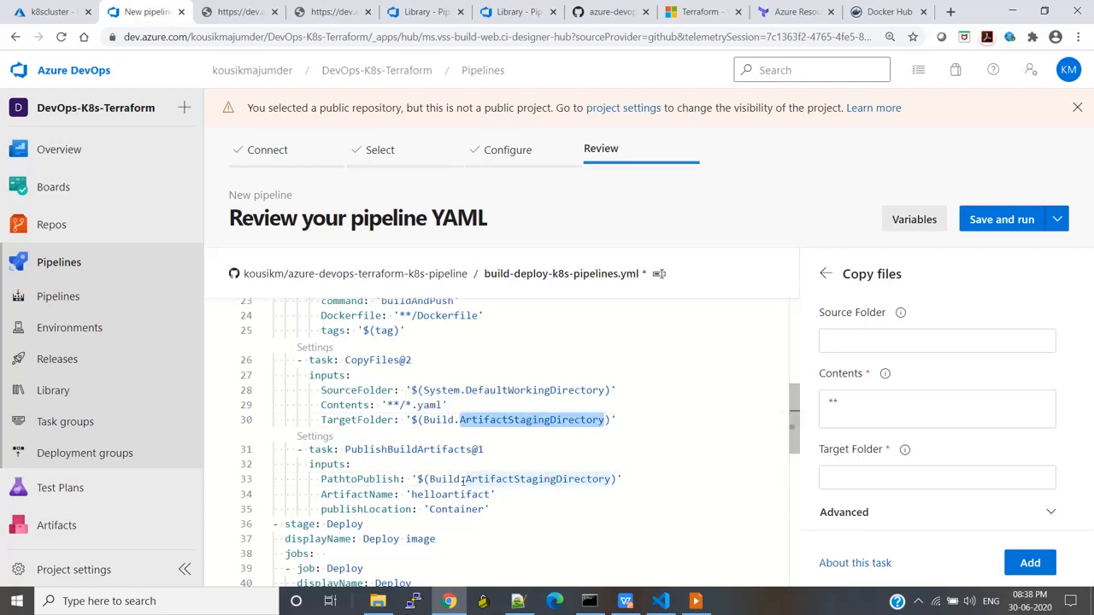
double_click(424, 495)
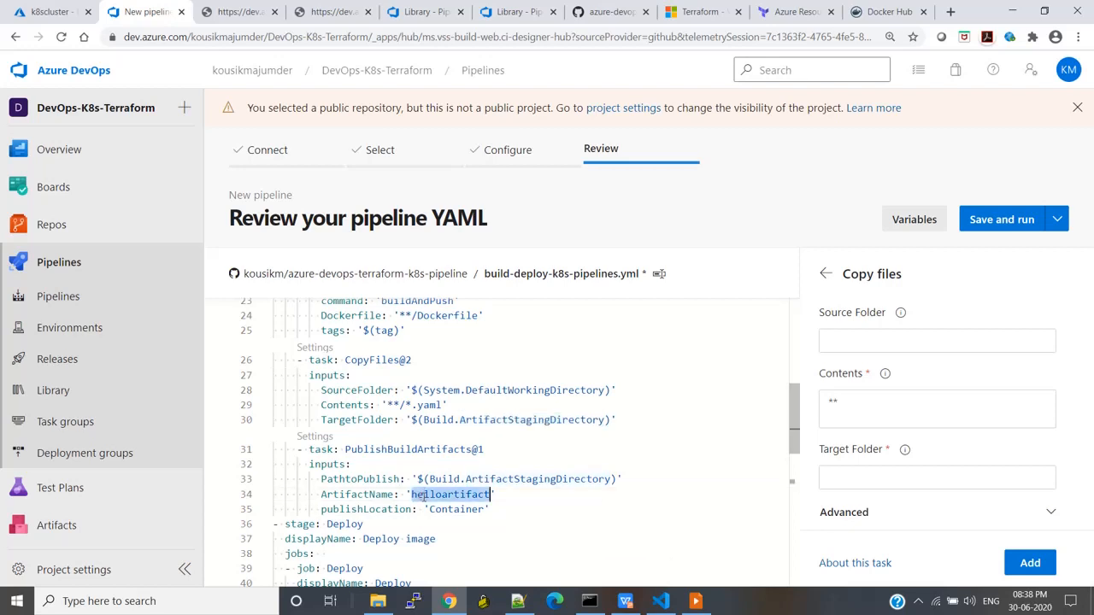
left_click(451, 512)
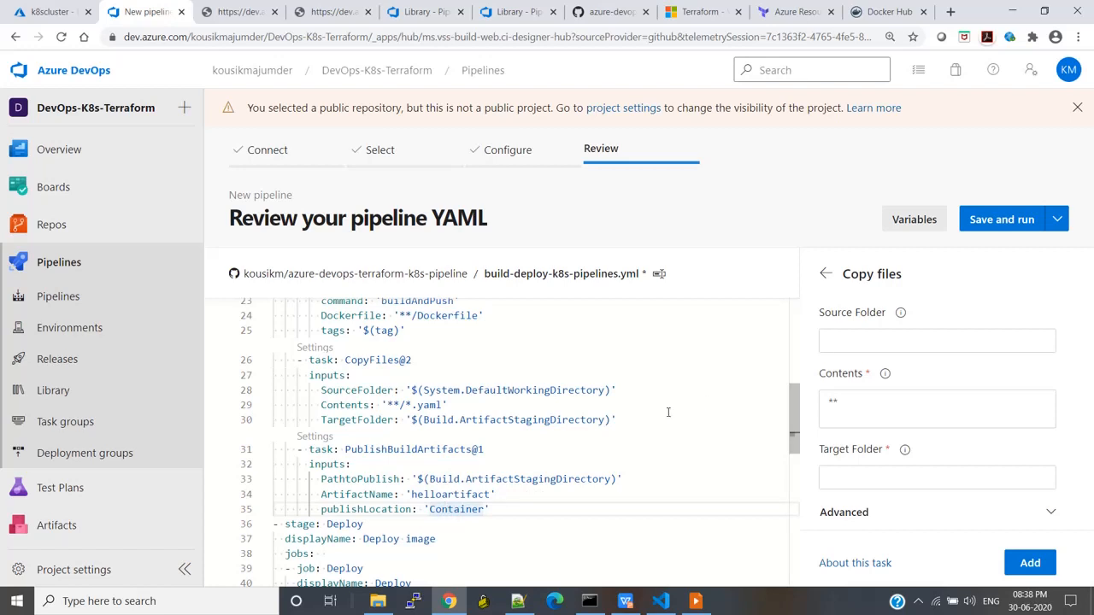
Leave the Copy files settings, search the pipeline tasks for "publish" and open the Publish build artifacts task
scroll(668, 412, "up", 1)
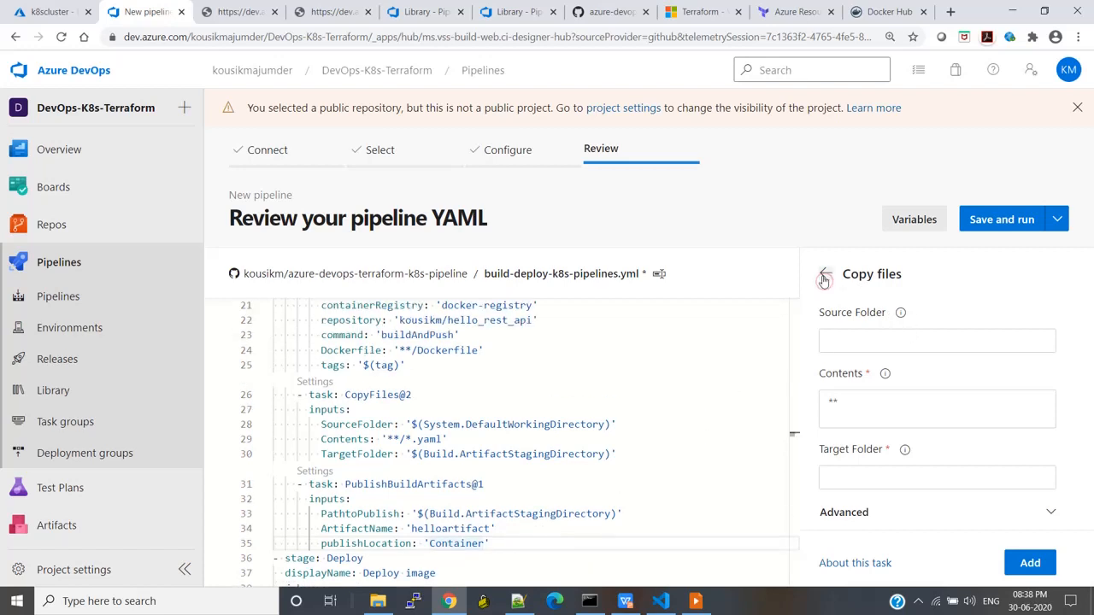
left_click(825, 278)
left_click(882, 309)
type("pu")
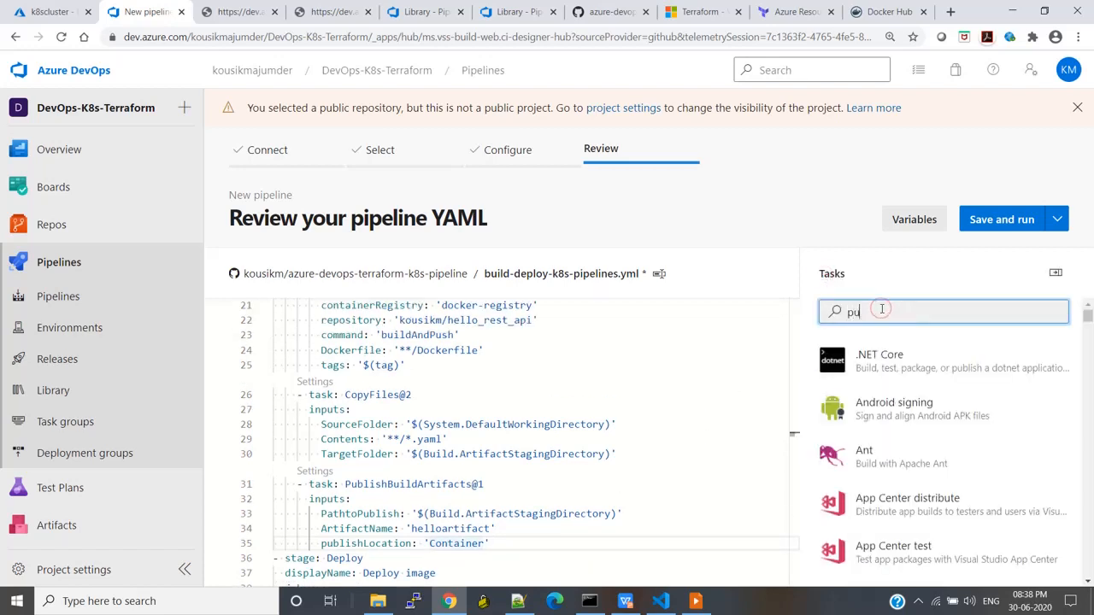
type("blish")
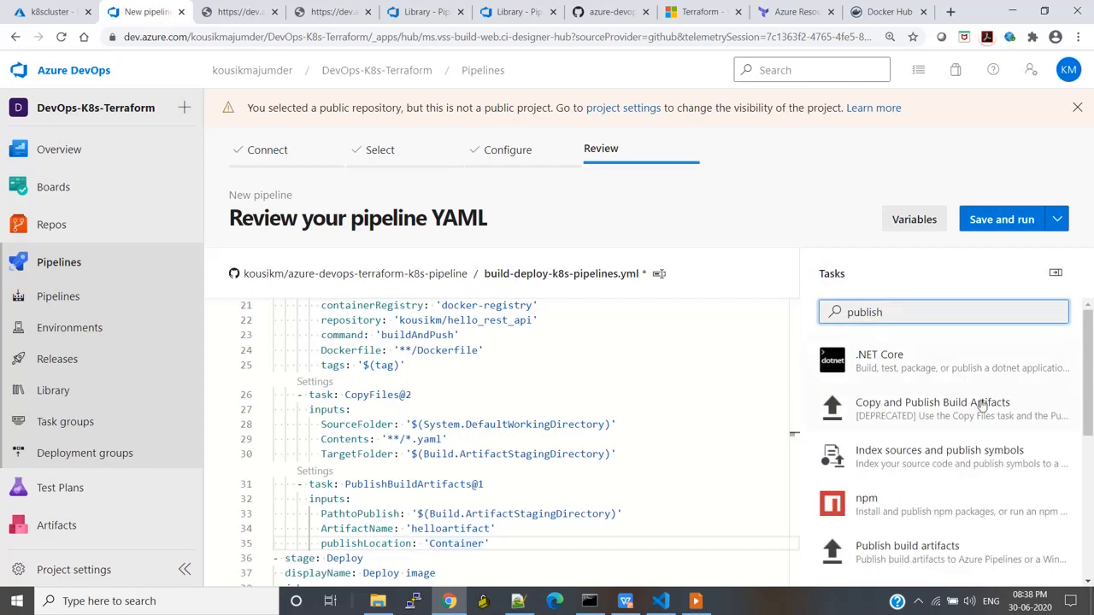
scroll(970, 421, "down", 2)
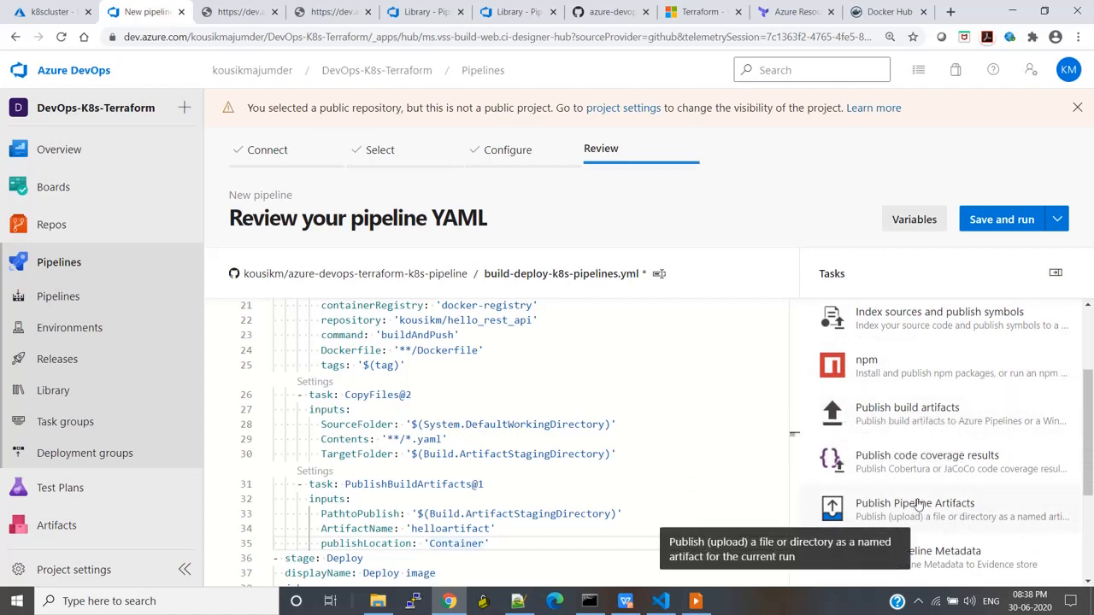
left_click(934, 407)
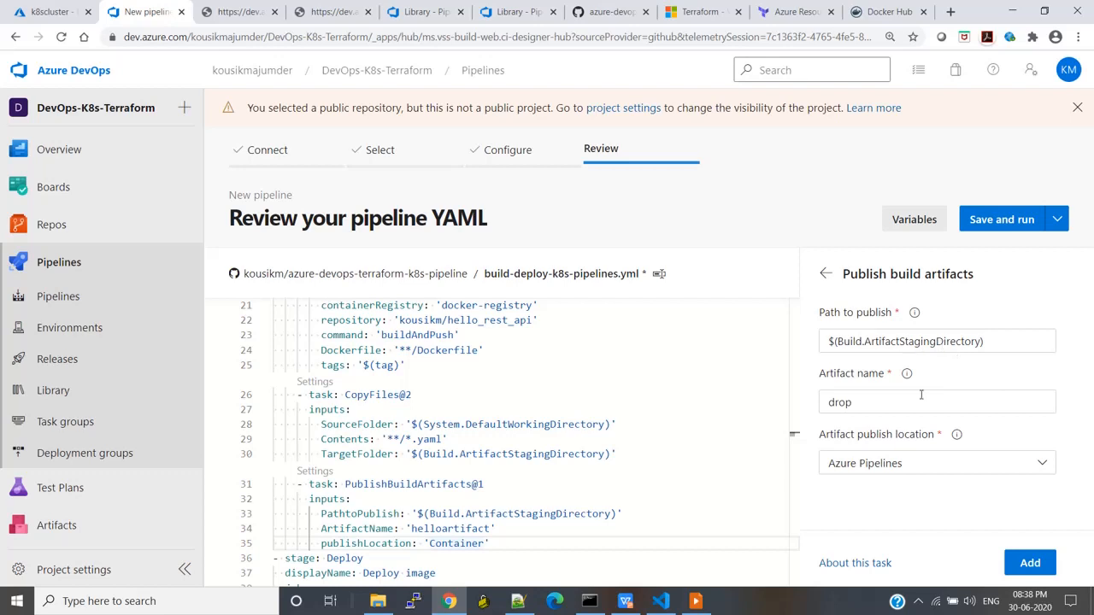
Review the task's artifact name and publish location options, and compare them with the publishLocation value in the YAML
double_click(934, 413)
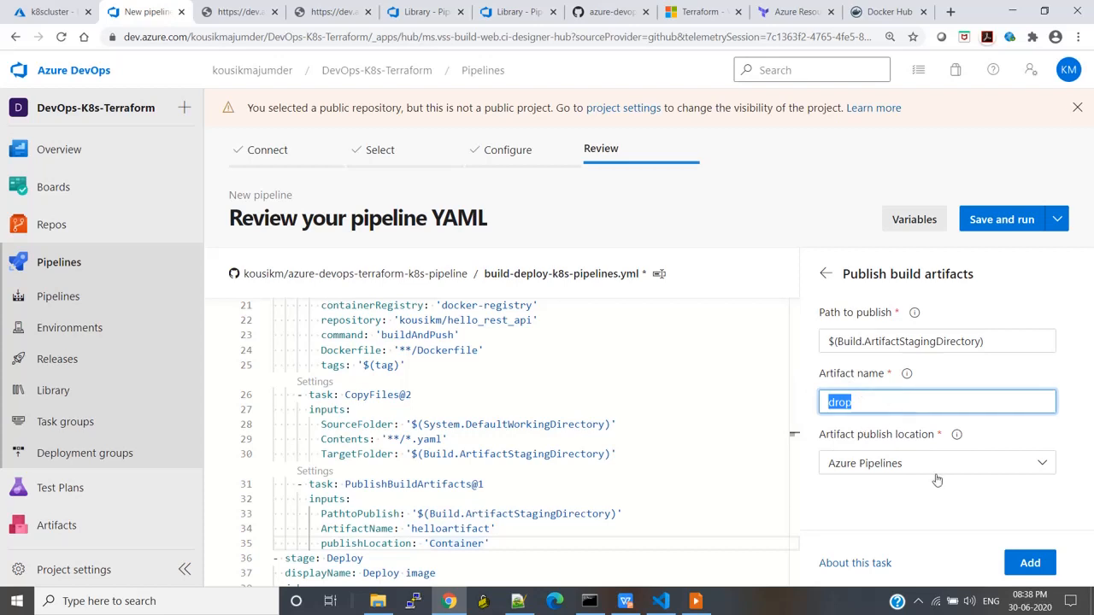
left_click(976, 473)
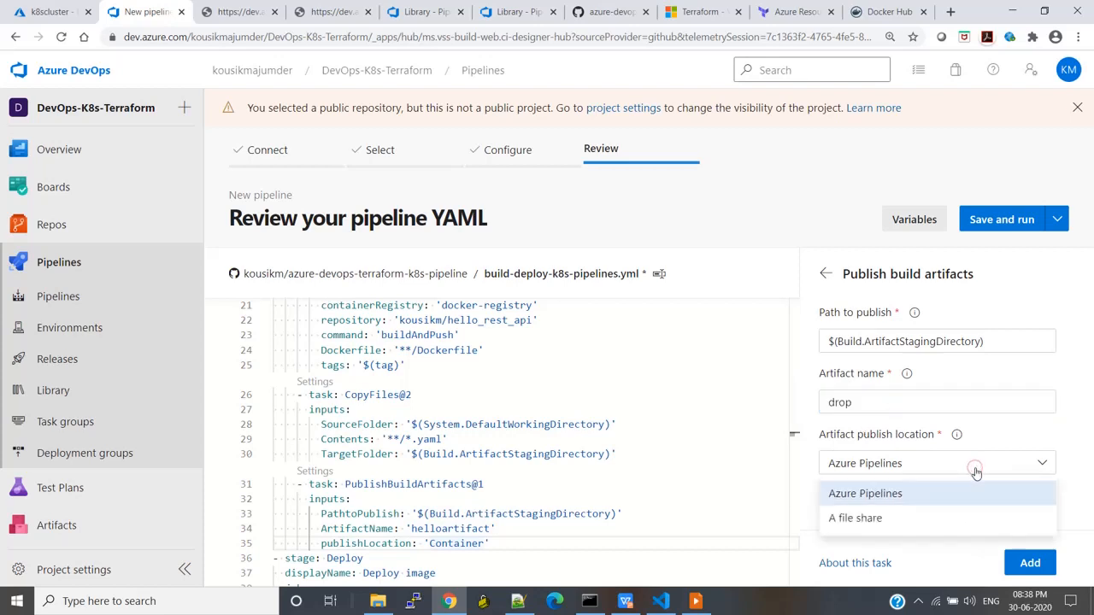
left_click(1039, 429)
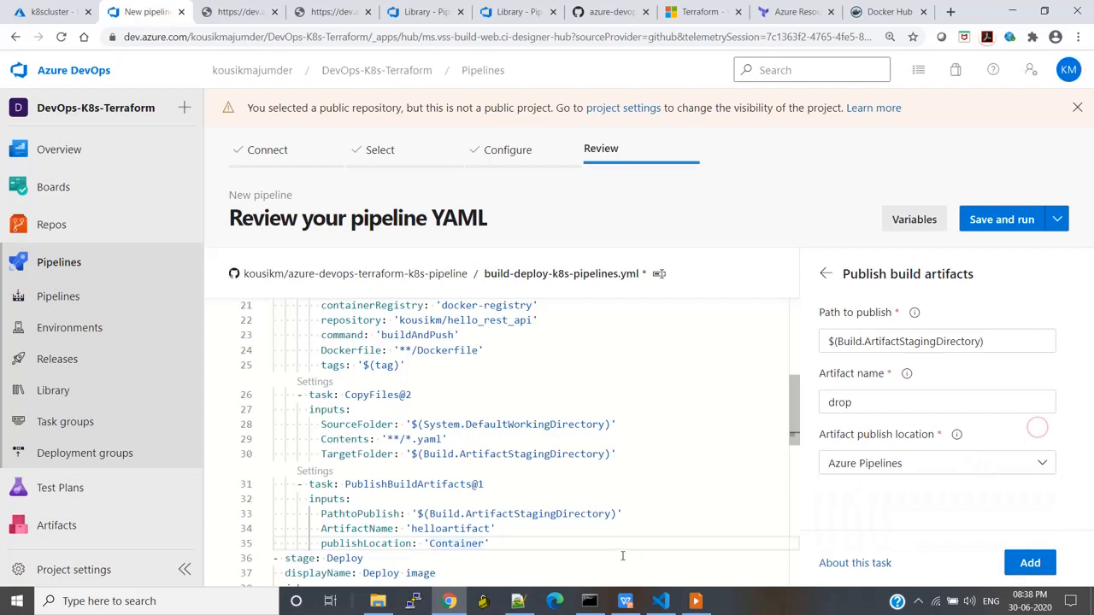
left_click(950, 462)
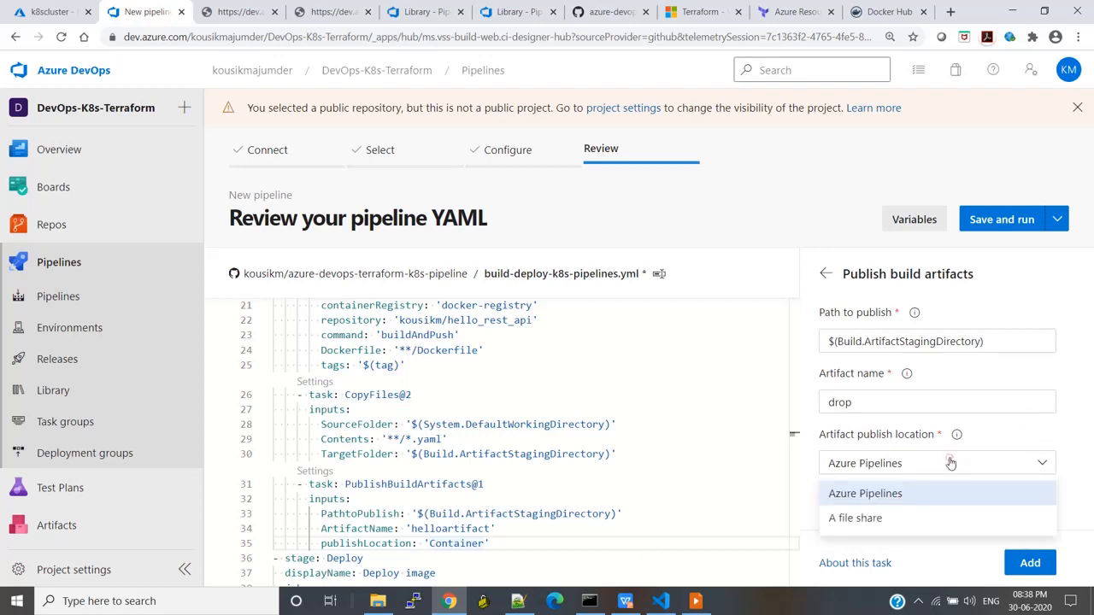
left_click(902, 463)
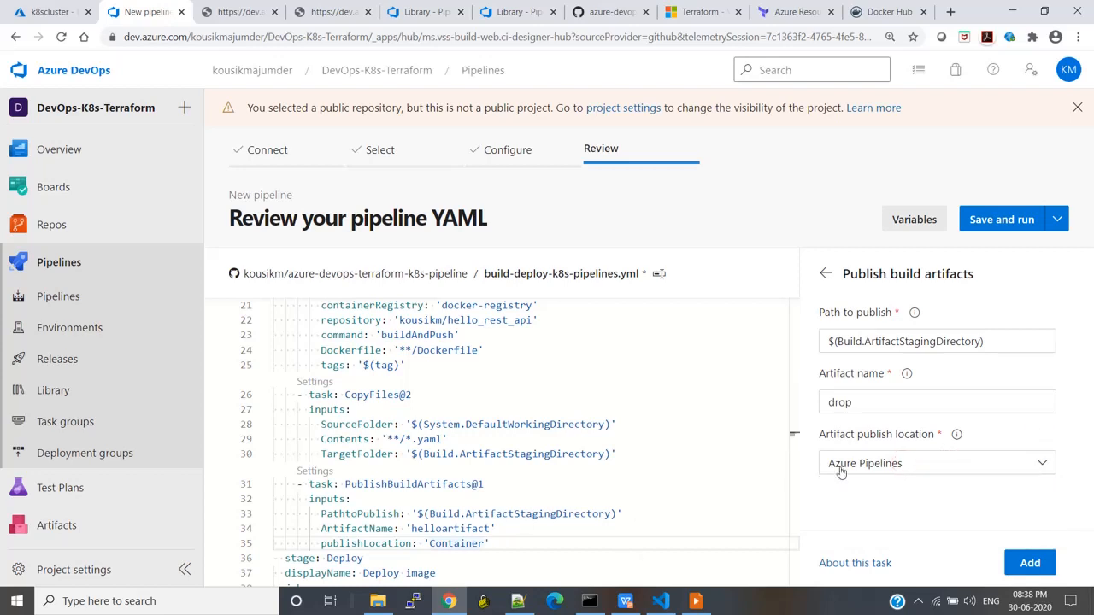
double_click(438, 543)
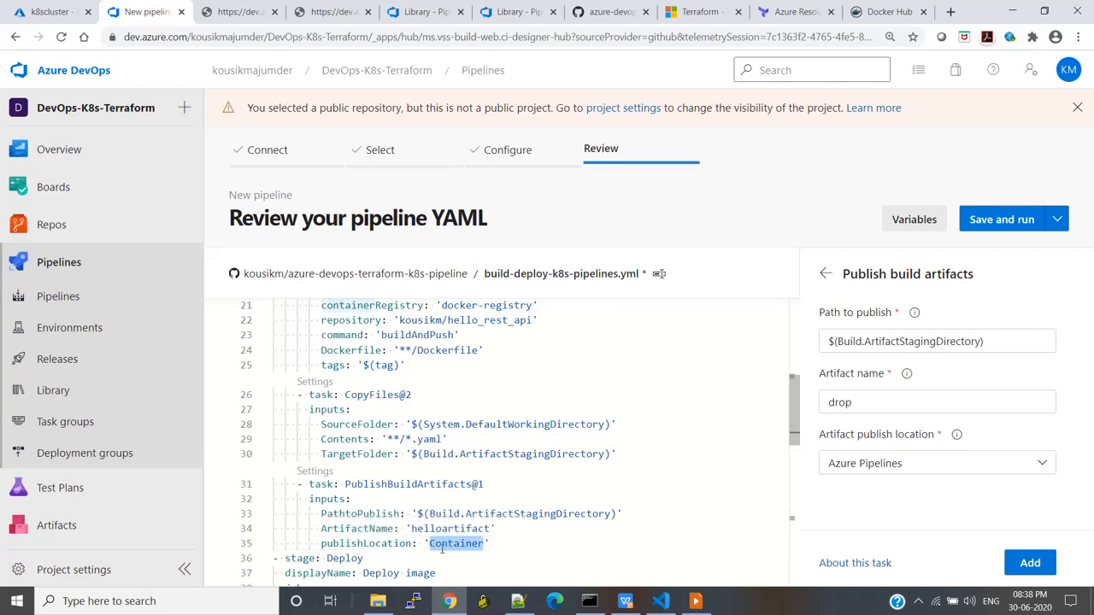
left_click(479, 548)
Examine the Deploy stage in the pipeline YAML, including the Deploy job's vmImage
scroll(621, 497, "down", 1)
scroll(622, 496, "down", 5)
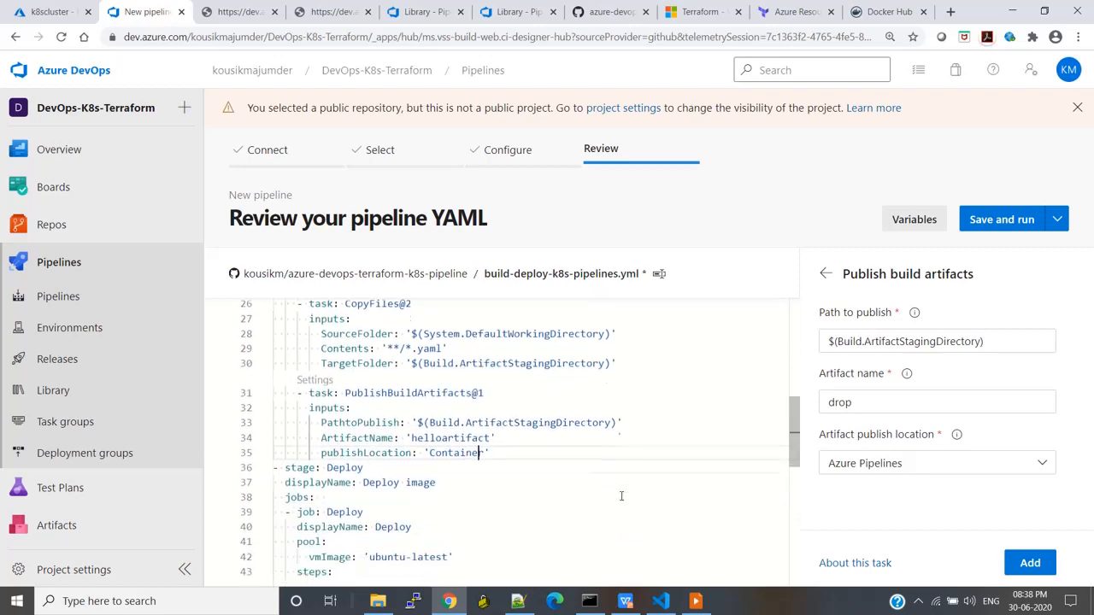
scroll(621, 496, "down", 1)
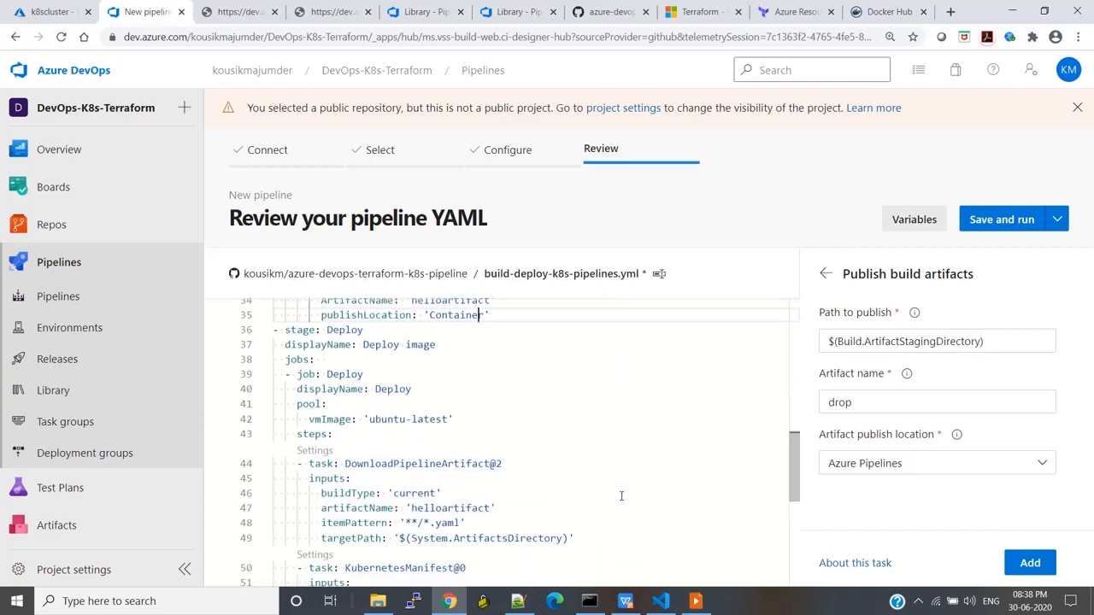
left_click(419, 419)
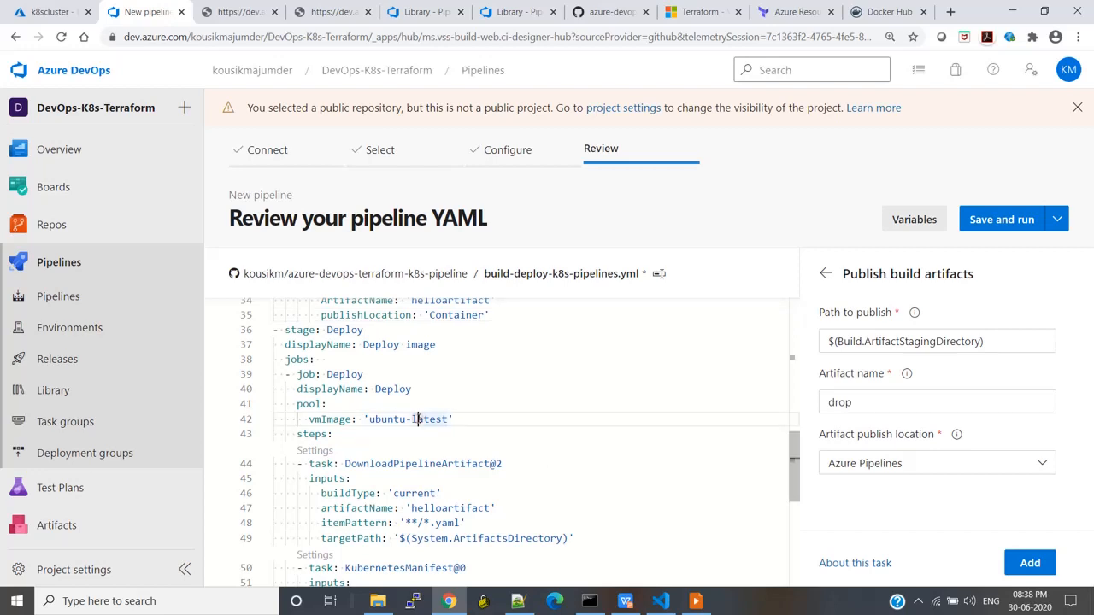
Find the DownloadPipelineArtifact task in the YAML, search the pipeline tasks for "download" and open the Download build artifacts task
scroll(419, 419, "up", 3)
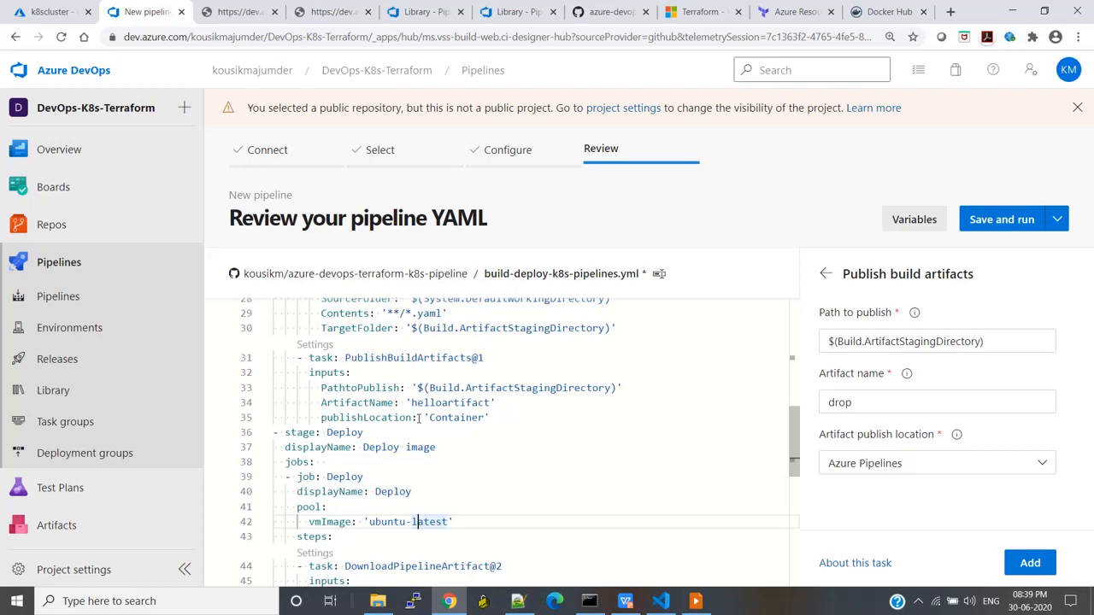
scroll(419, 417, "down", 3)
double_click(373, 472)
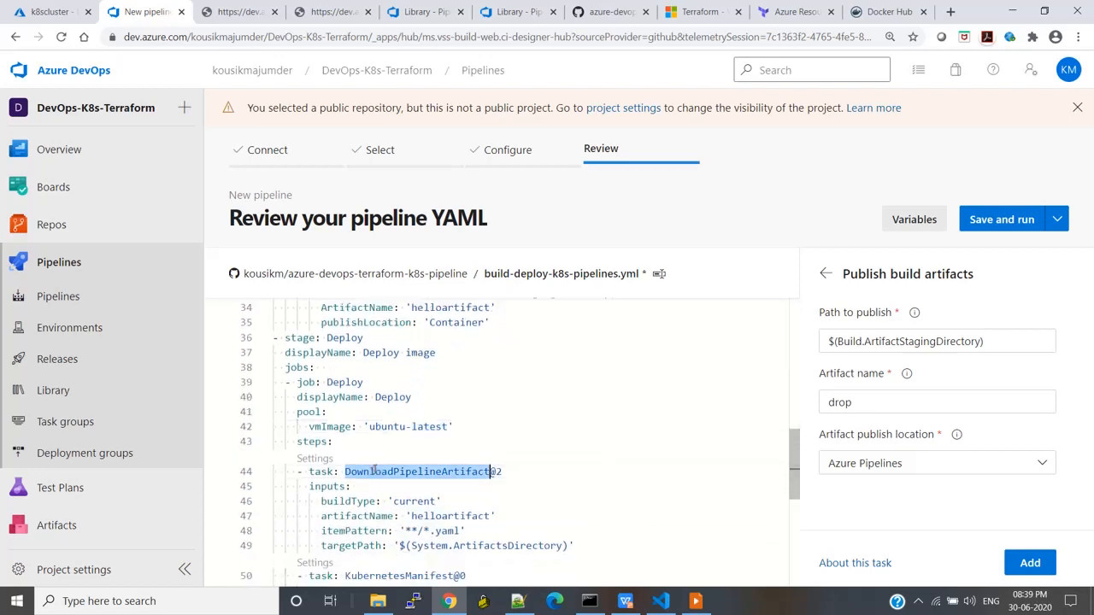
left_click(826, 275)
left_click(865, 311)
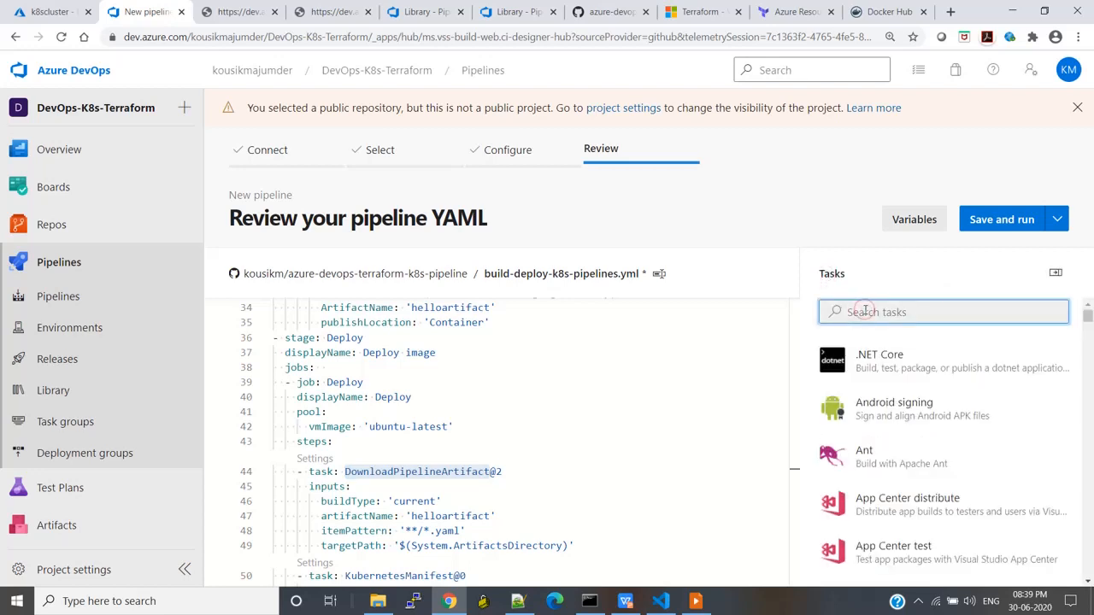
type("downloa")
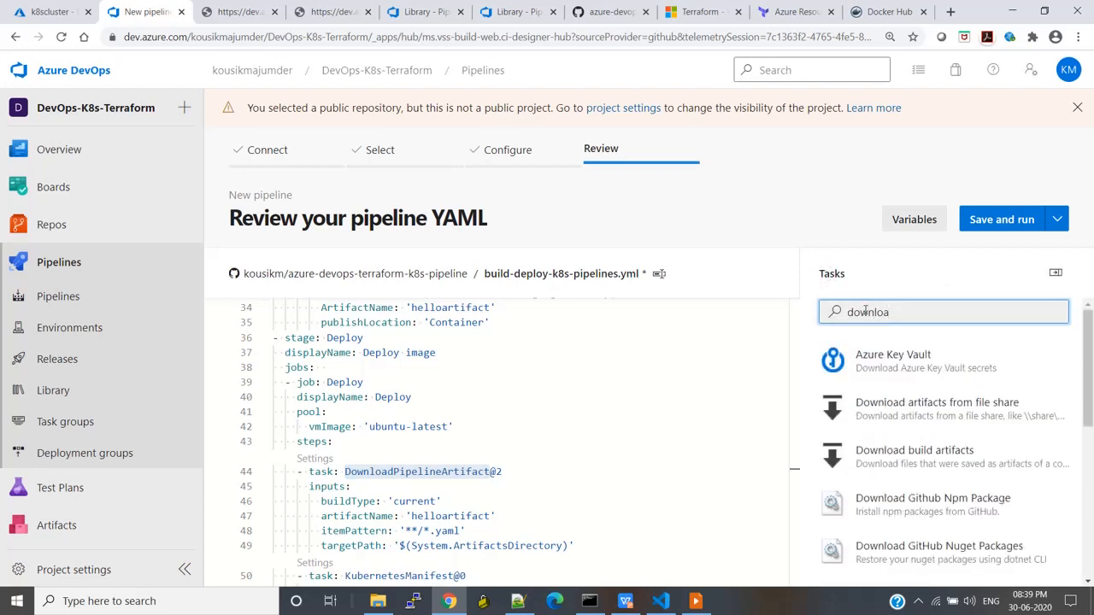
type("d")
left_click(919, 459)
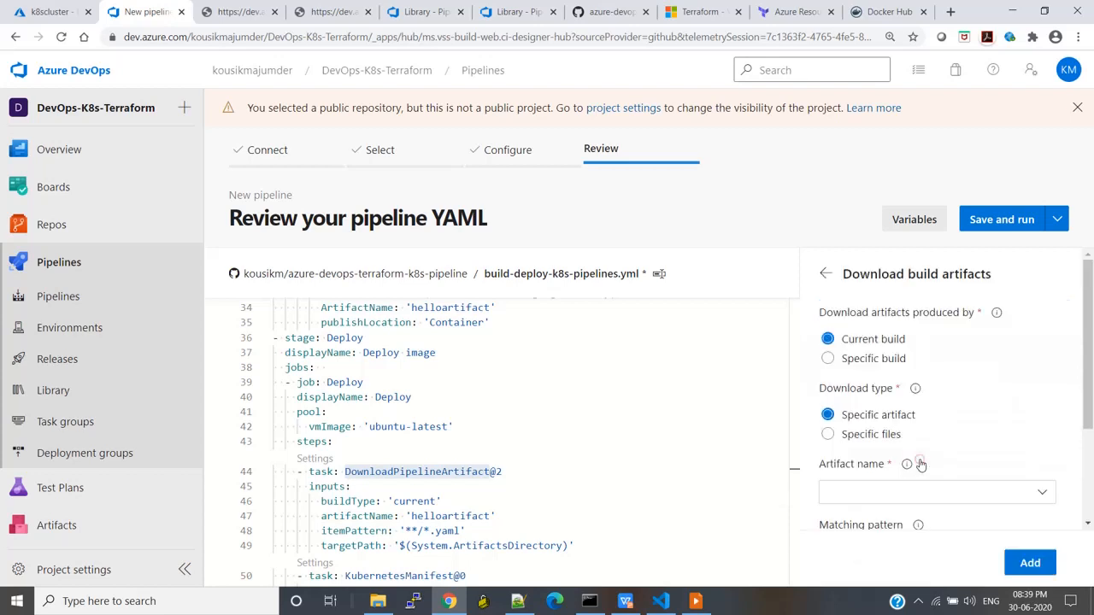
Review the Download build artifacts task's artifact name choices and compare them with the artifactName in the YAML
scroll(952, 375, "down", 1)
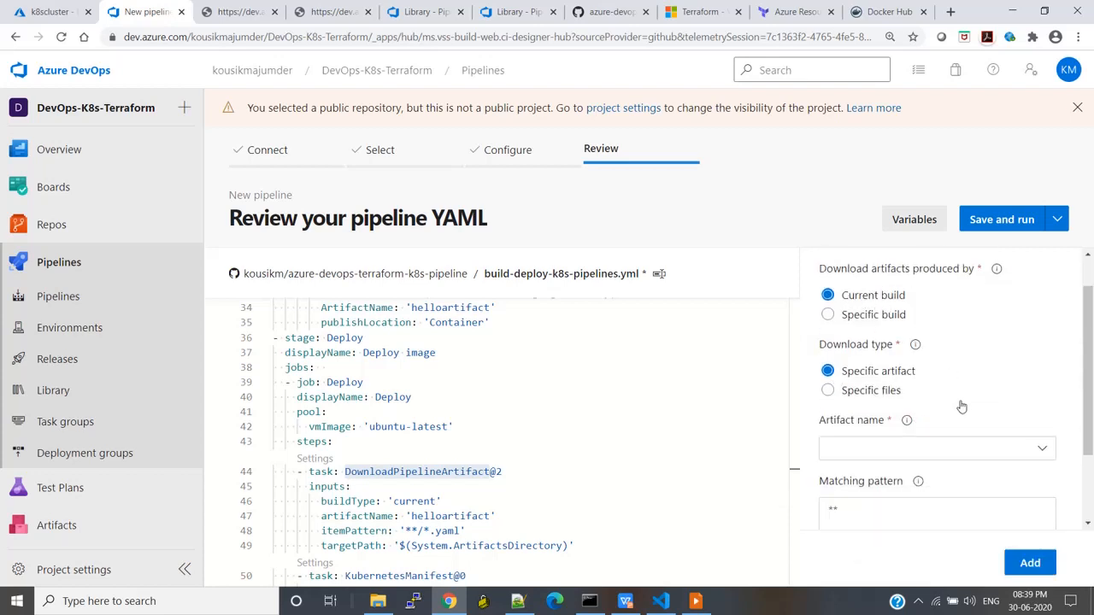
scroll(960, 408, "down", 2)
left_click(1043, 350)
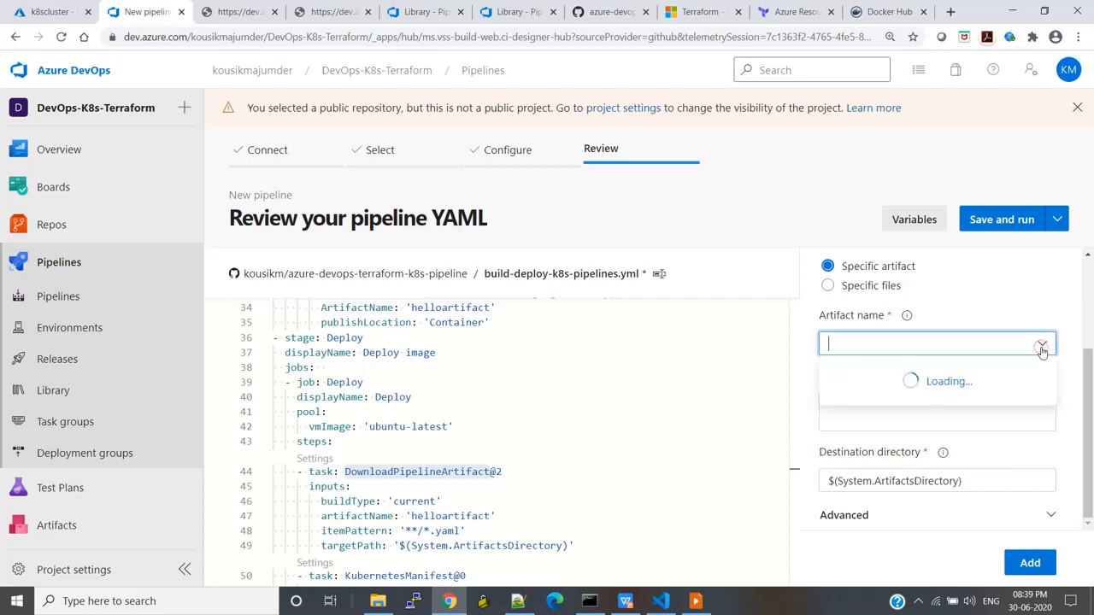
left_click(991, 301)
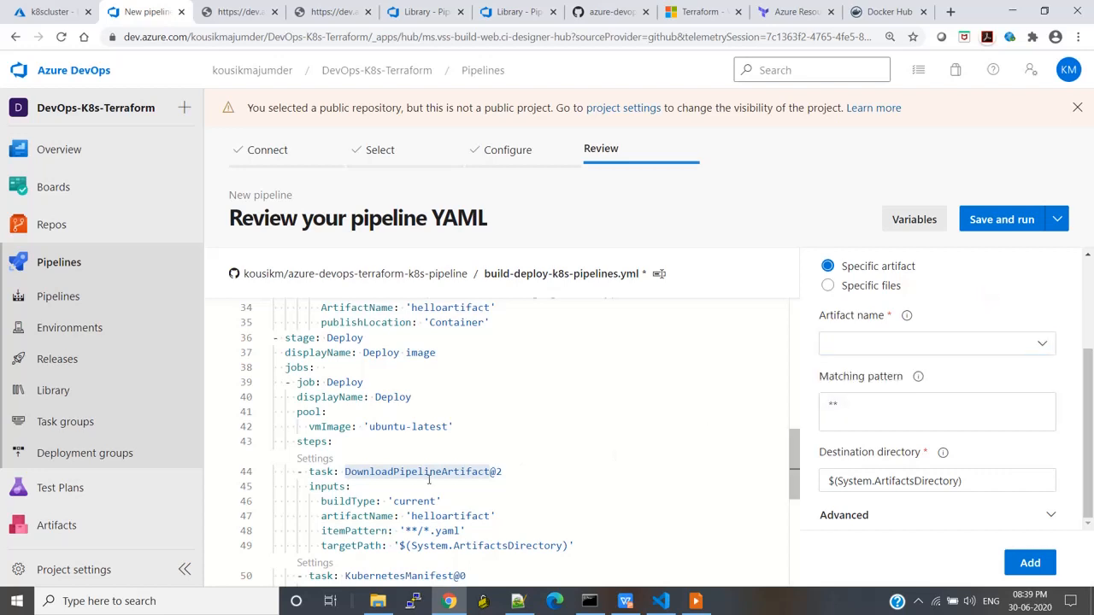
double_click(470, 518)
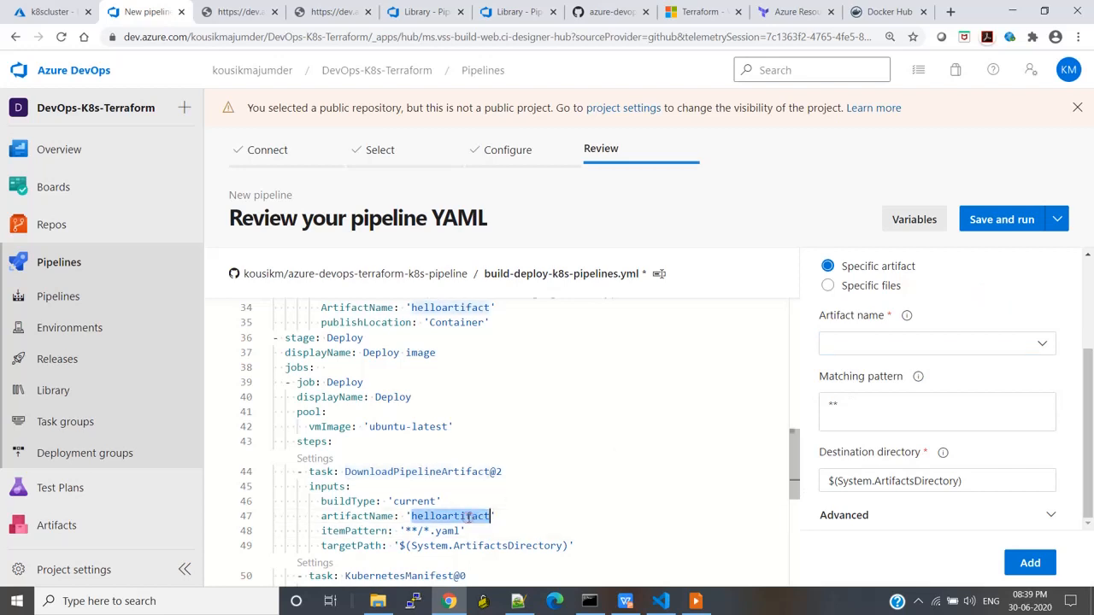
scroll(616, 410, "up", 1)
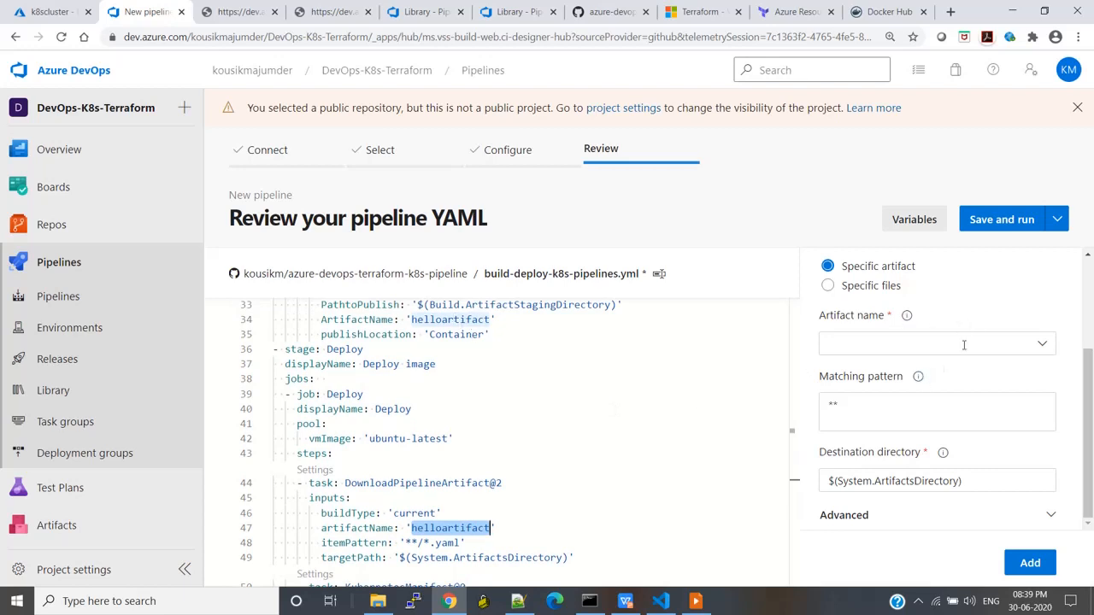
left_click(1044, 343)
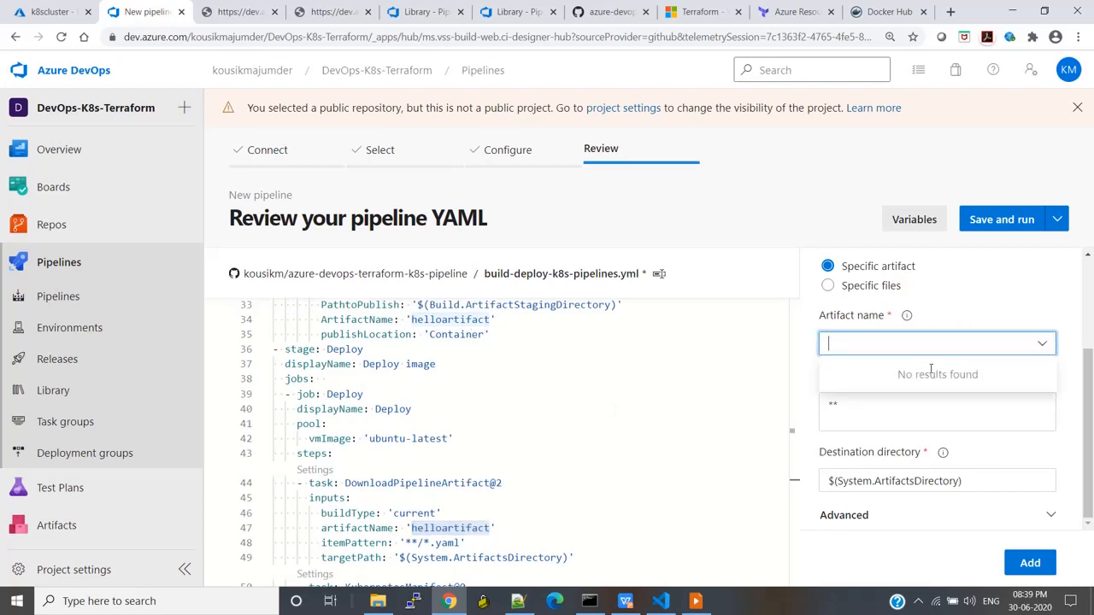
left_click(1005, 304)
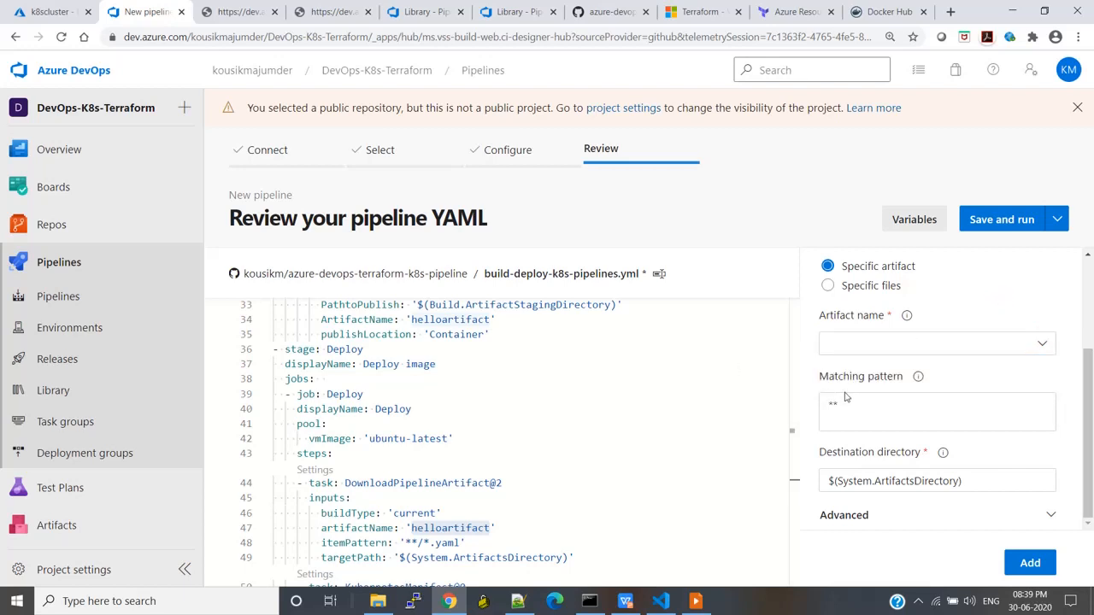
left_click(855, 349)
type("fdfdf")
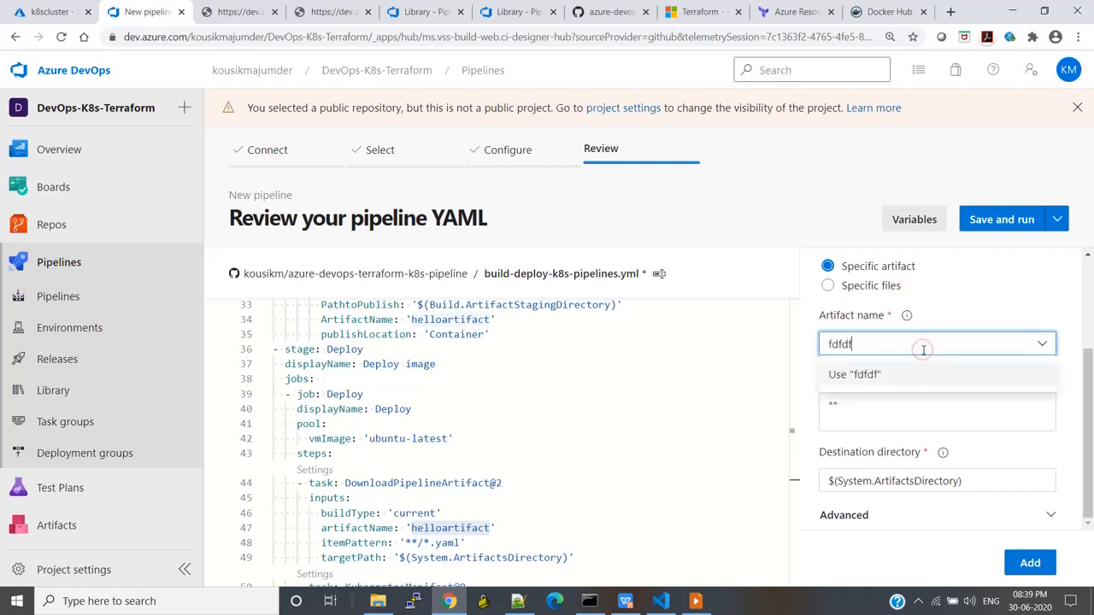
key("BackSpace")
key("BackSpace")
key("BackSpace")
key("BackSpace")
key("BackSpace")
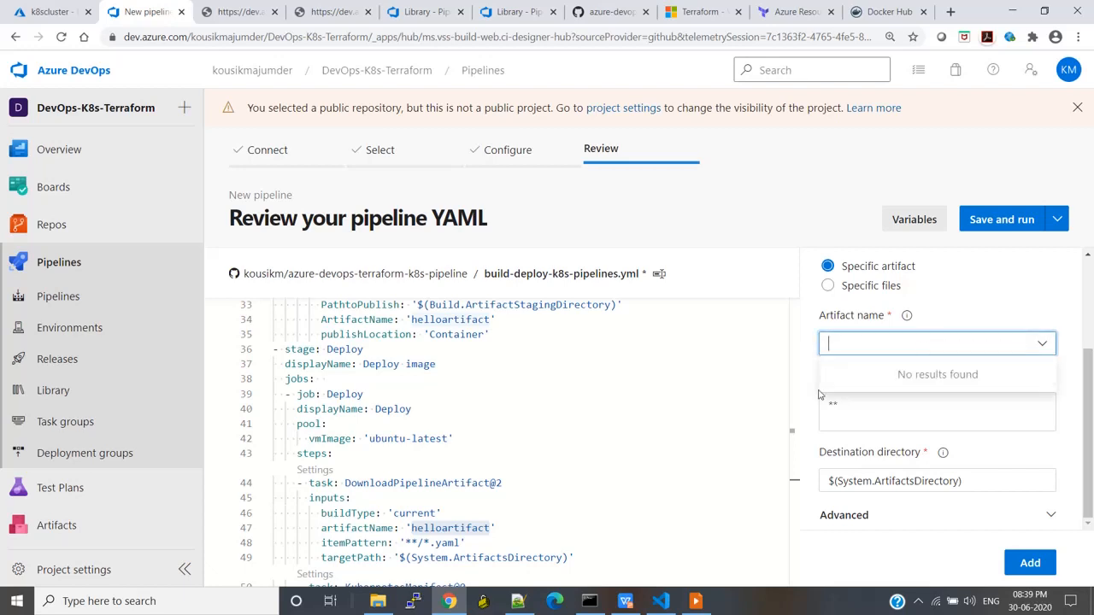
left_click(810, 395)
Compare the task's matching pattern and destination directory with itemPattern and targetPath in the DownloadPipelineArtifact YAML
scroll(530, 473, "down", 1)
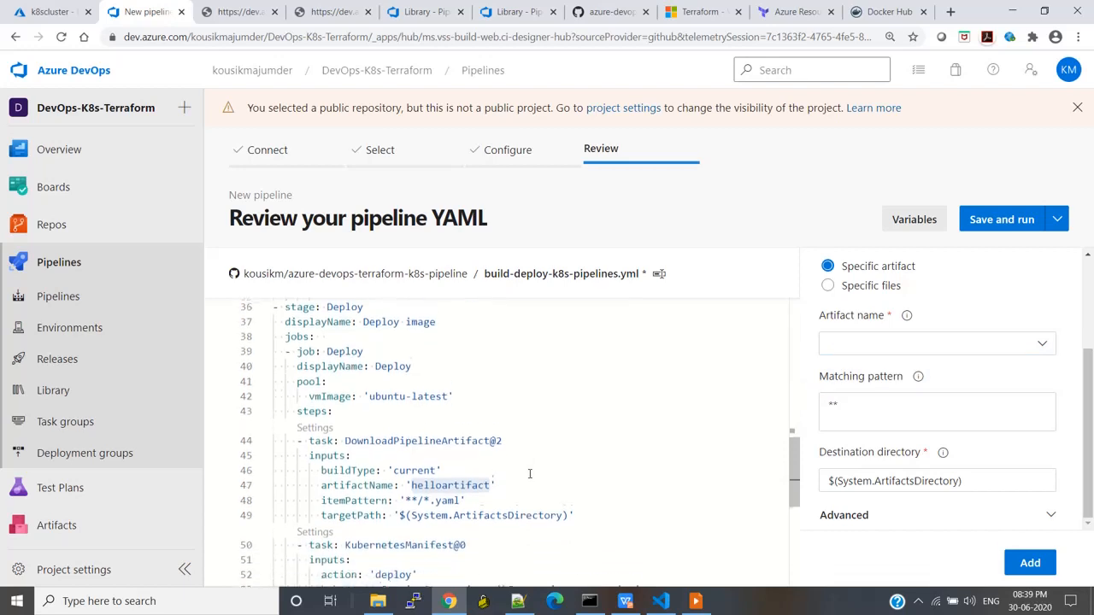
scroll(530, 473, "down", 1)
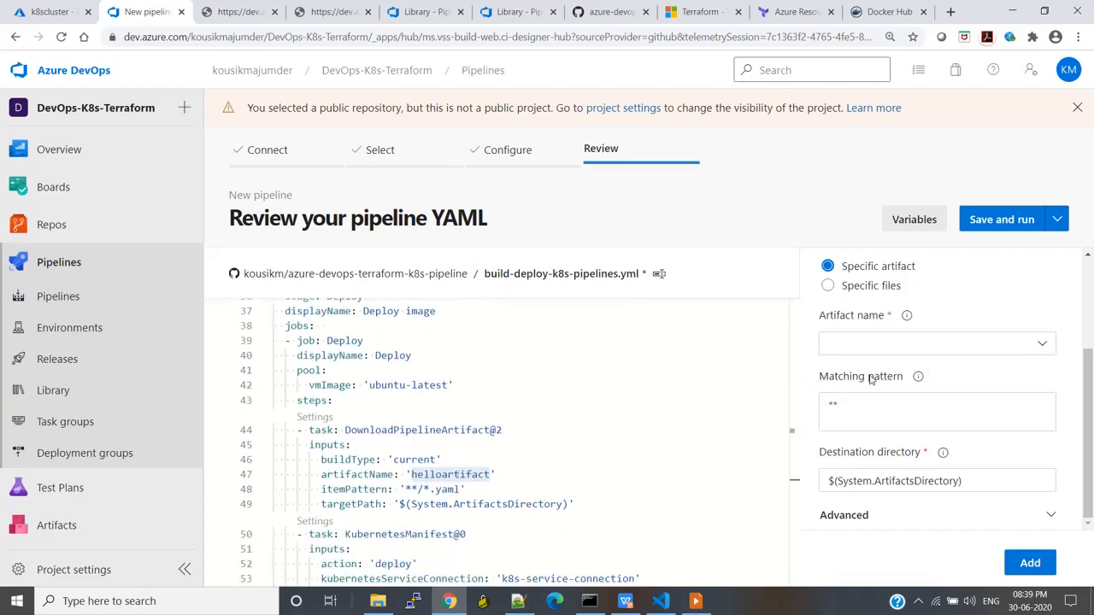
left_click(860, 417)
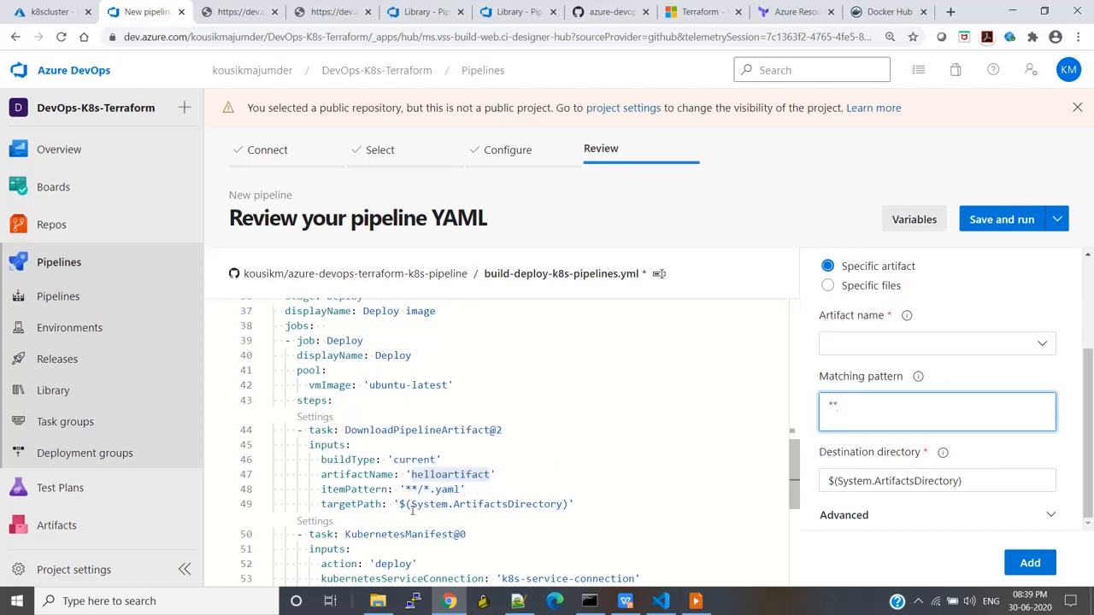
double_click(366, 504)
double_click(504, 505)
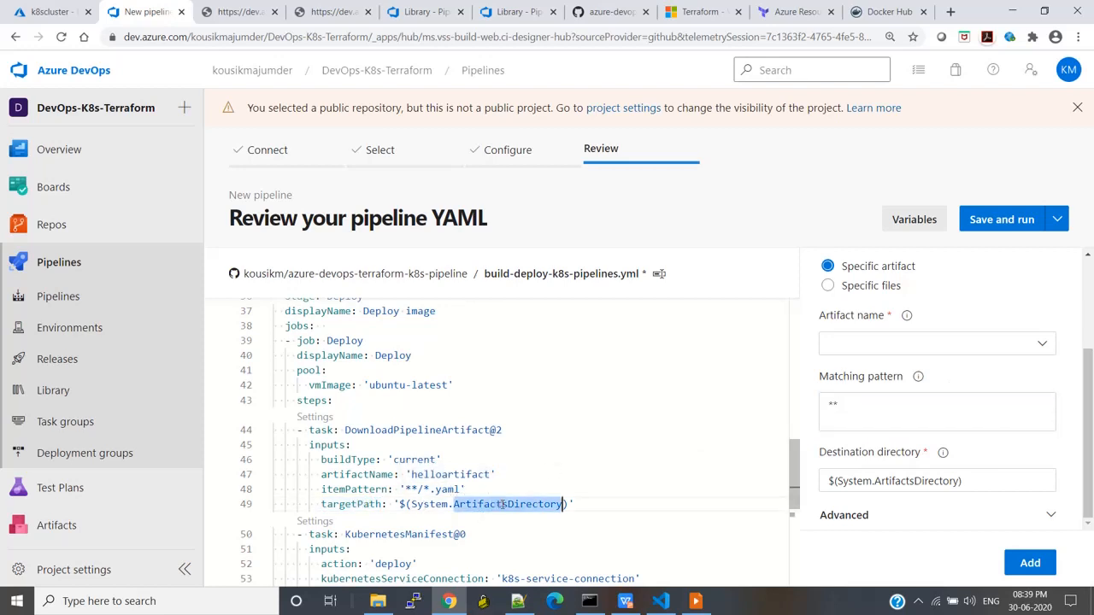
Examine the KubernetesManifest task in the YAML, search the pipeline tasks for "kubernetes" and open the Deploy to Kubernetes task
scroll(594, 459, "down", 1)
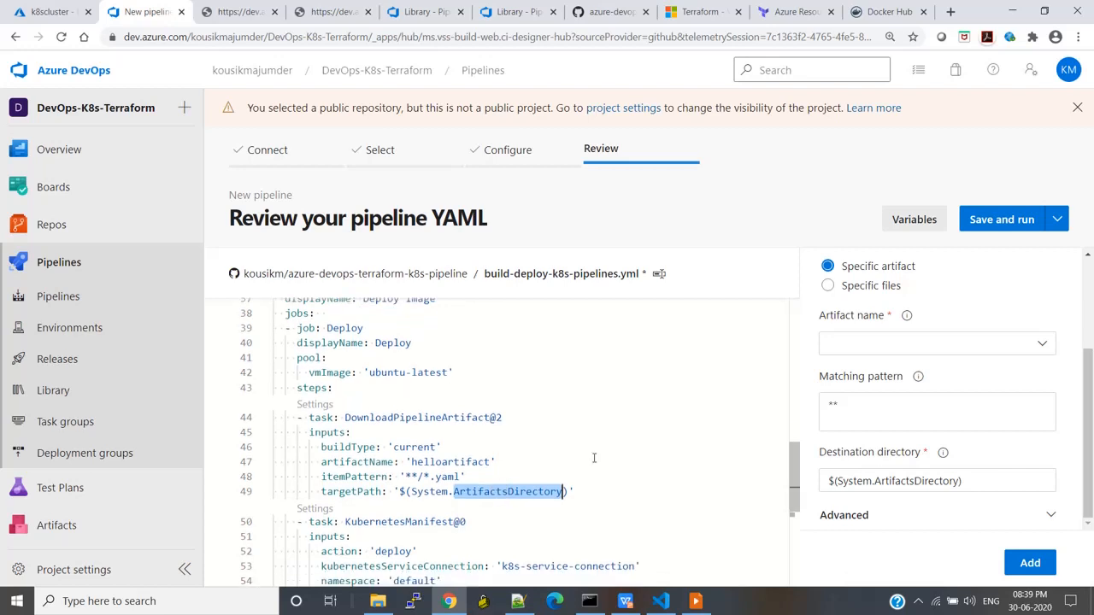
scroll(594, 459, "down", 3)
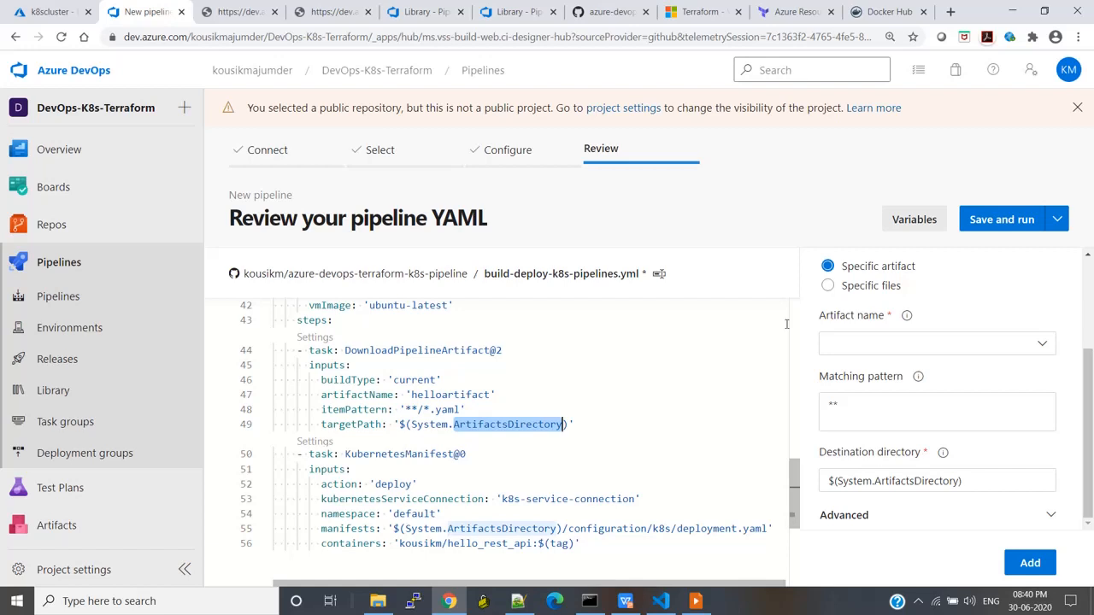
scroll(808, 323, "up", 2)
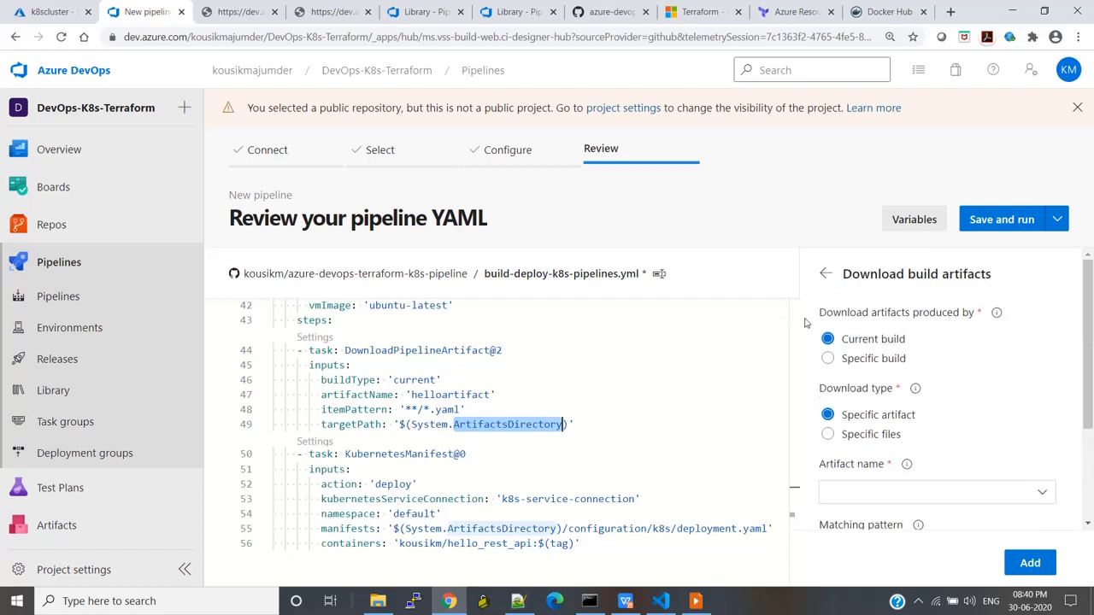
left_click(823, 271)
type("kubernetes")
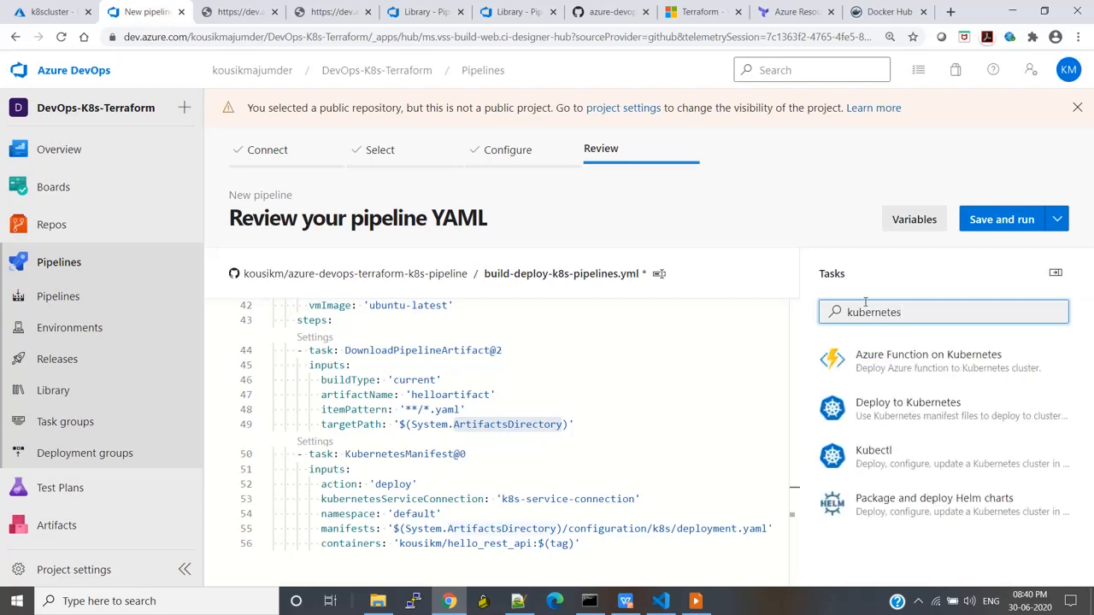
left_click(923, 419)
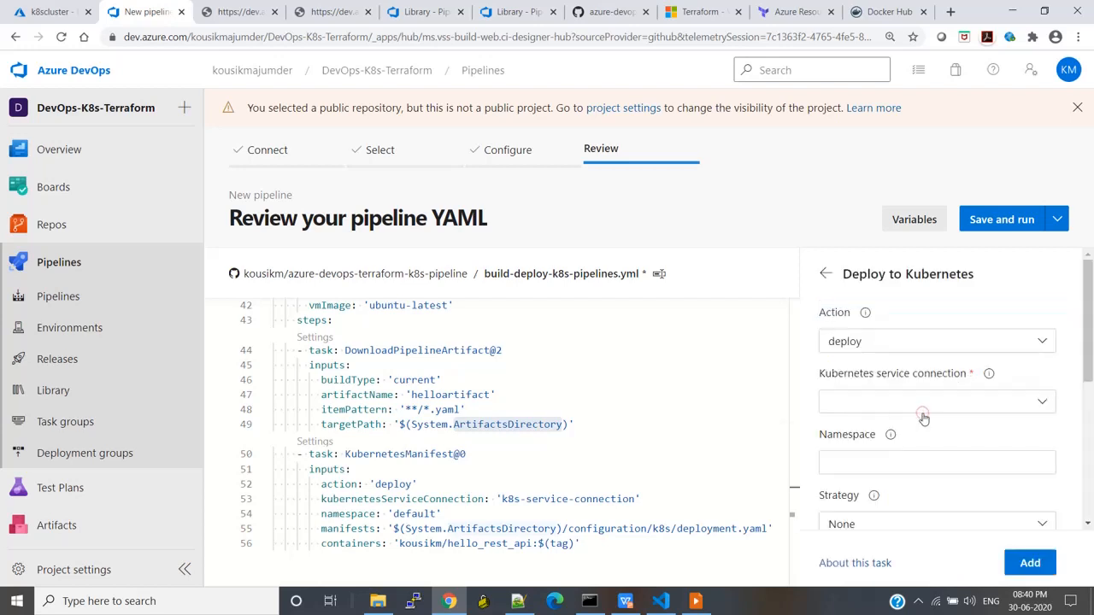
Review the available actions, keep deploy, and choose k8s-service-connection as the Kubernetes service connection
left_click(978, 351)
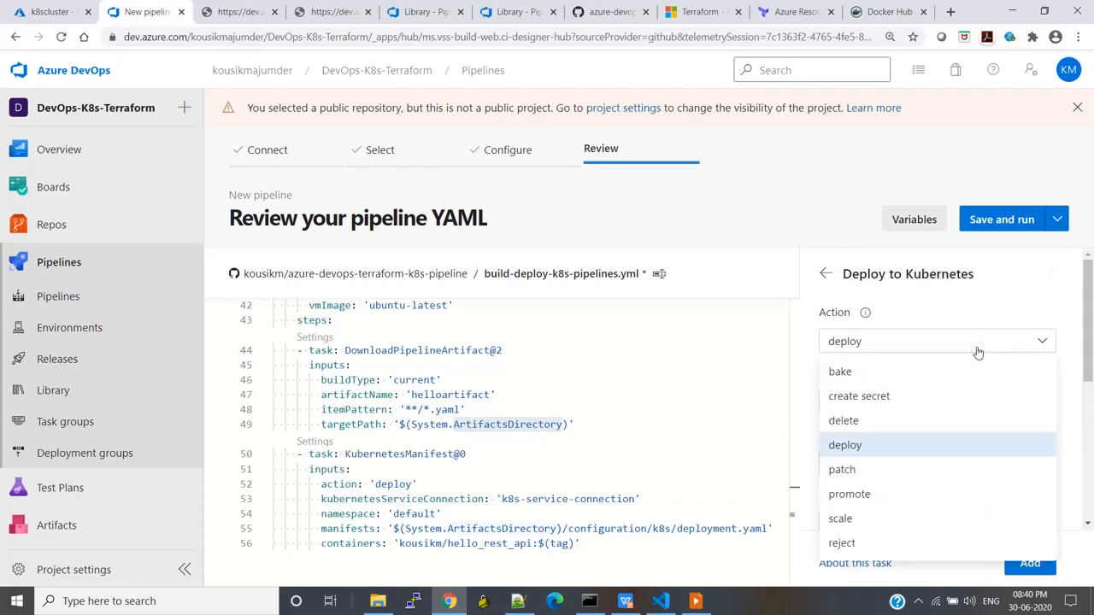
left_click(978, 350)
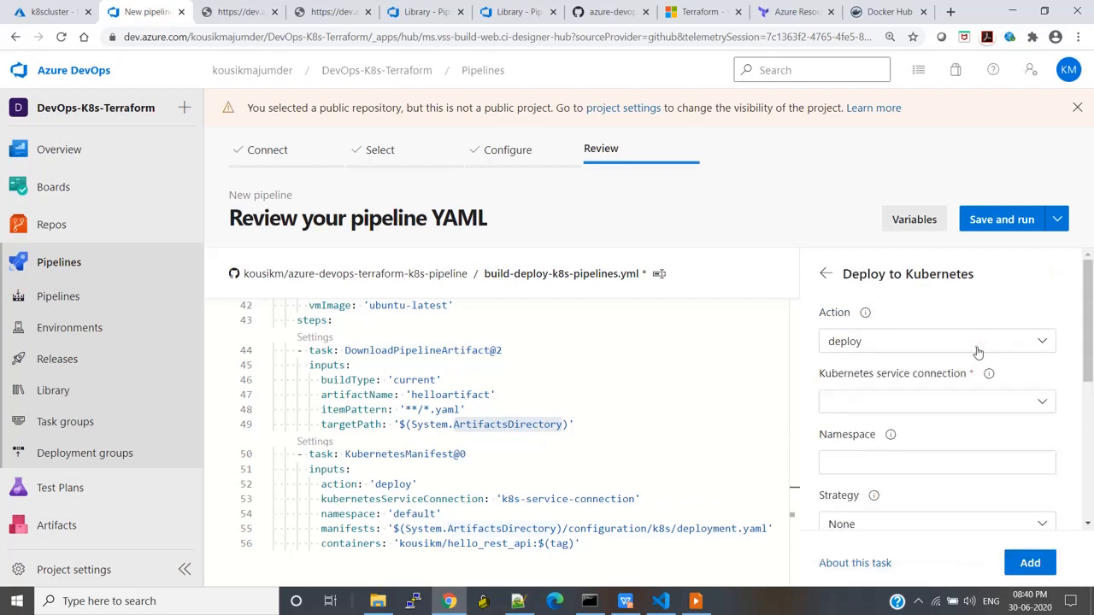
left_click(1034, 405)
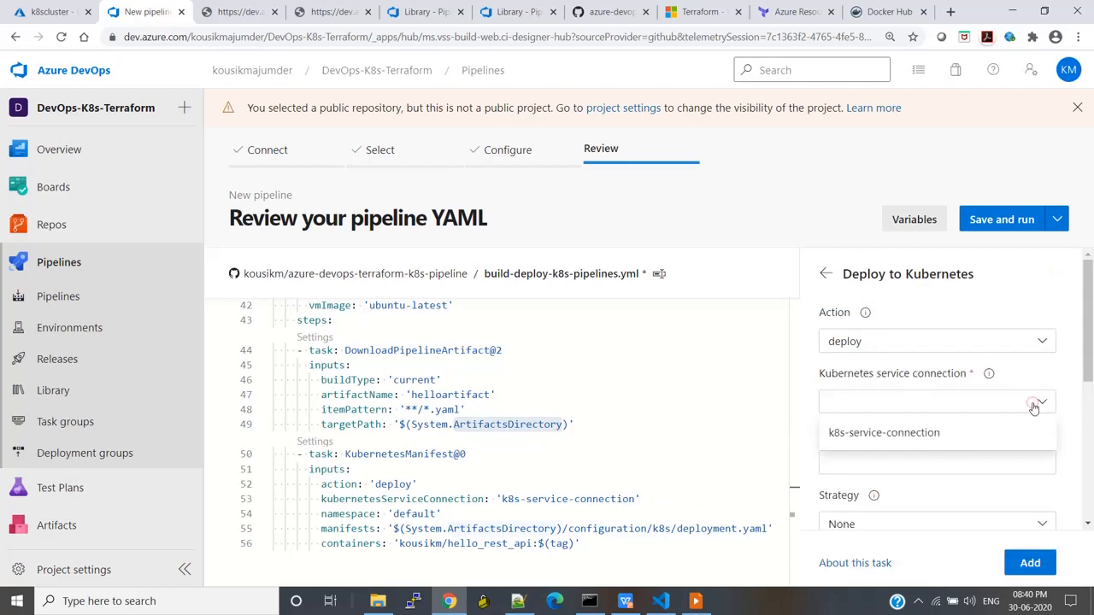
left_click(934, 436)
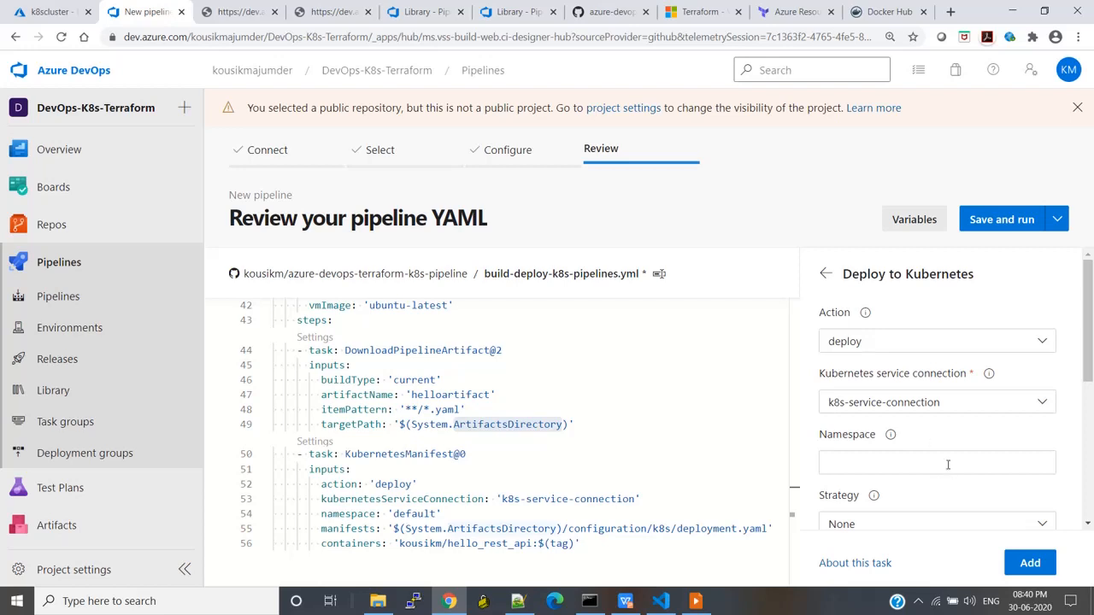
Review the namespace, strategy and manifests settings, and compare the manifests setting with the deployment.yaml path in the YAML
scroll(948, 464, "down", 2)
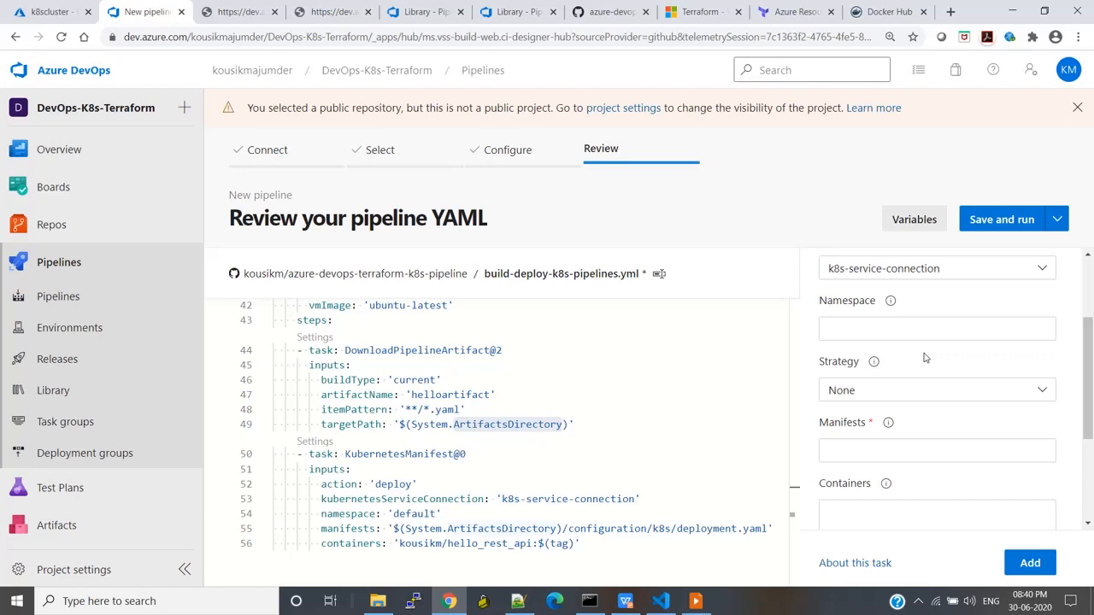
scroll(926, 358, "down", 1)
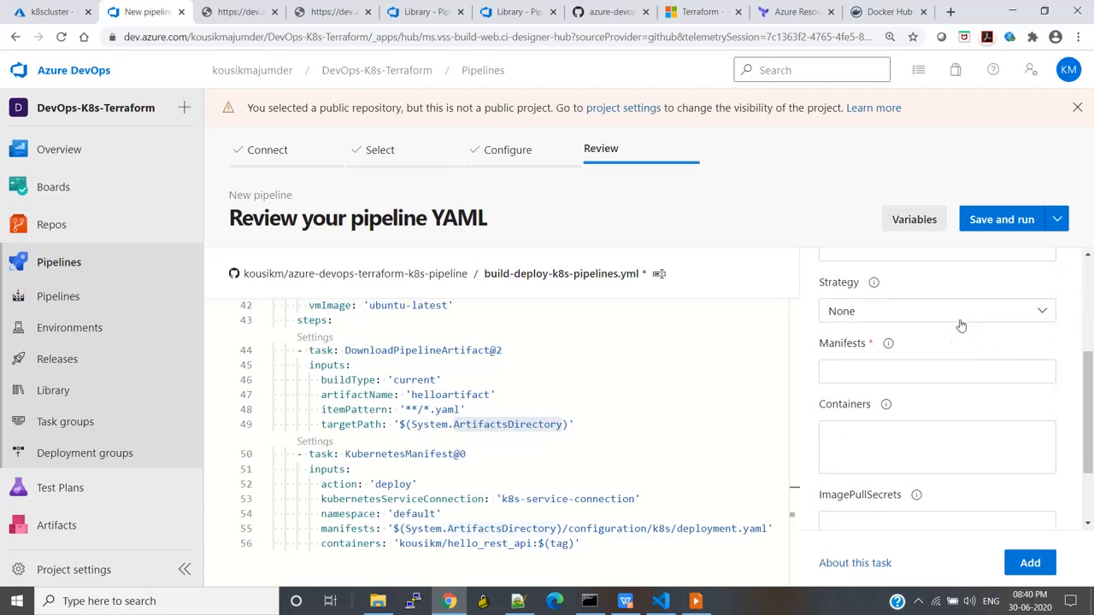
left_click(907, 376)
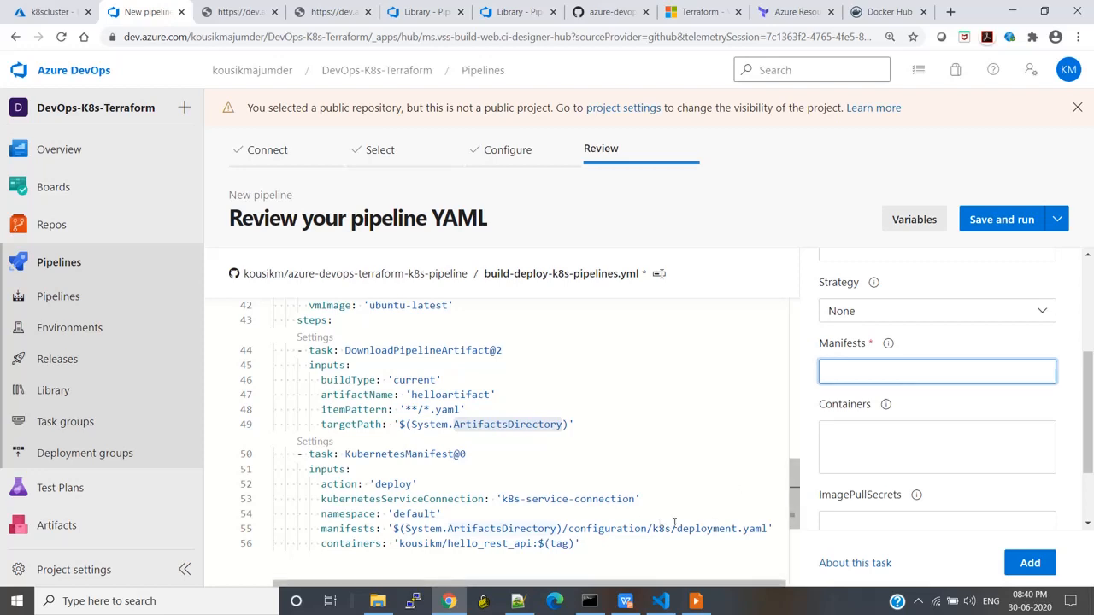
double_click(720, 528)
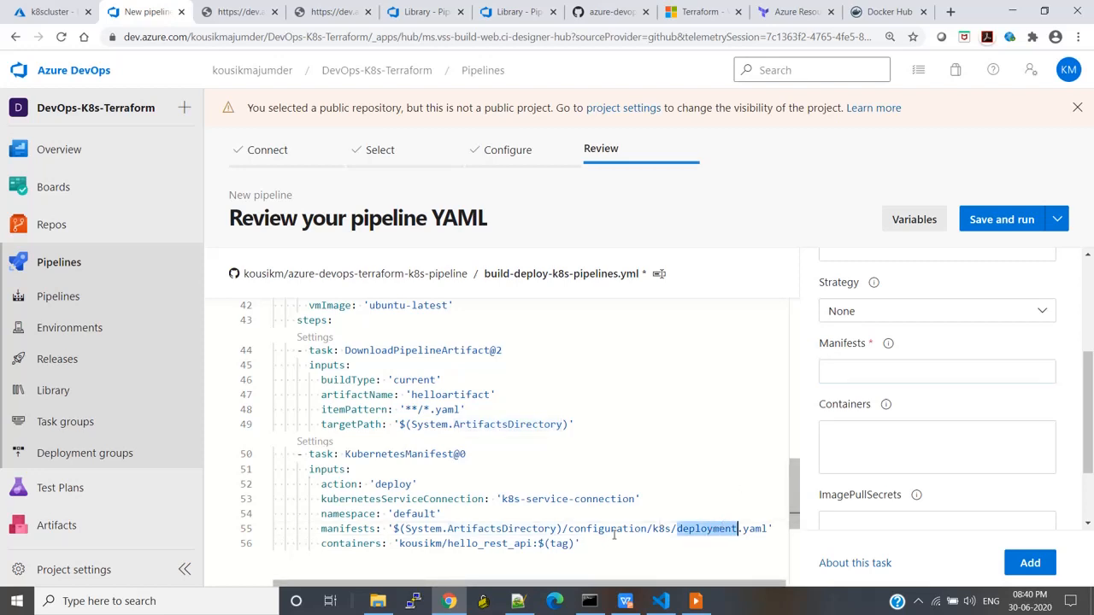
left_click(725, 528)
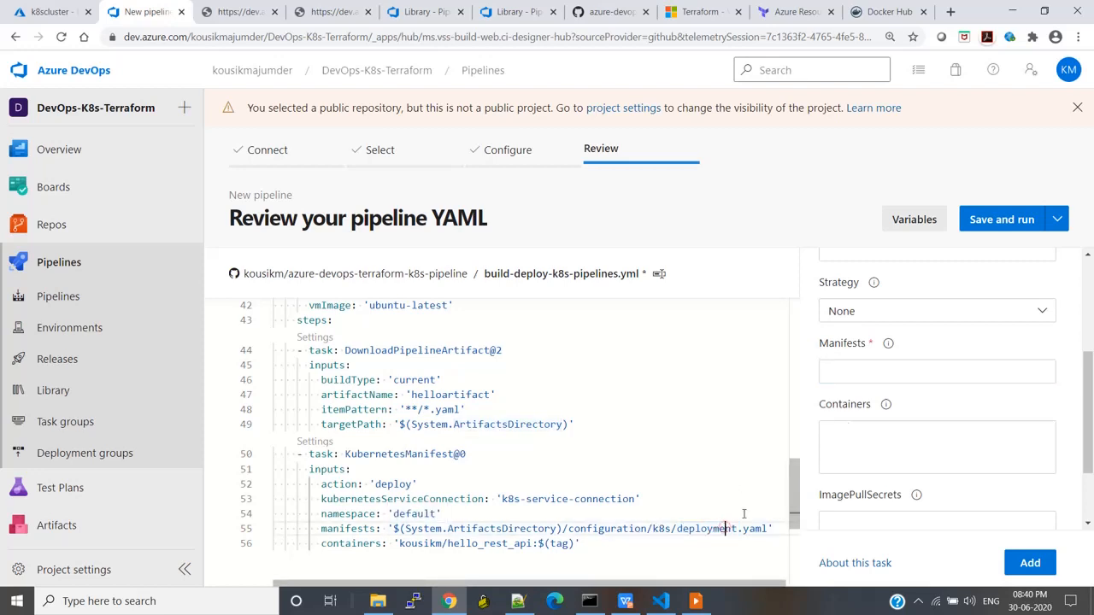
left_click(895, 374)
Compare the Deploy to Kubernetes task's containers setting with the containers image reference in the YAML
scroll(895, 374, "down", 2)
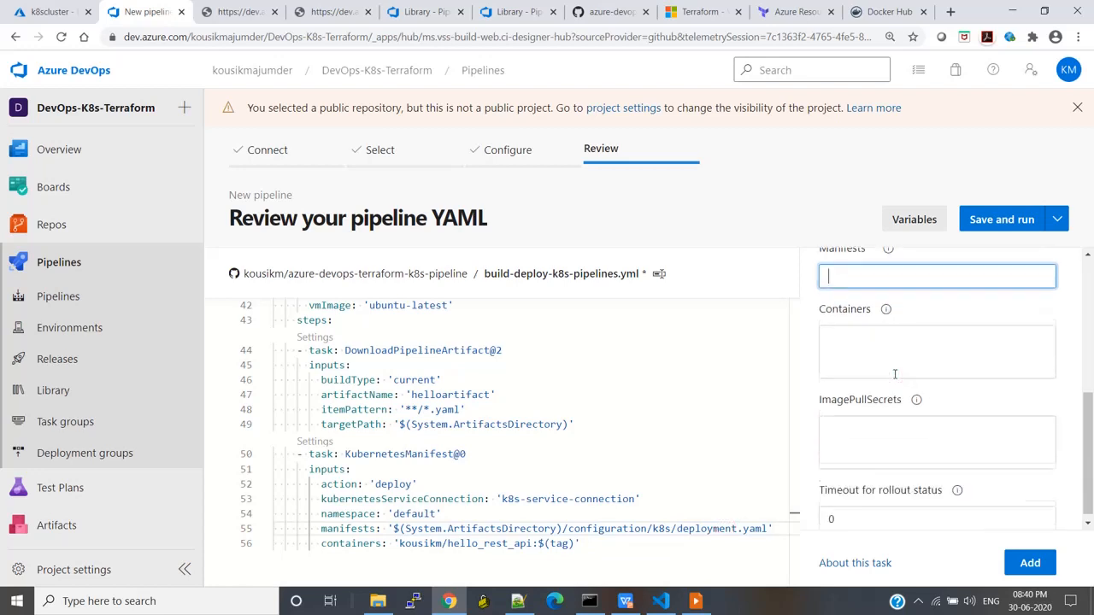
left_click(895, 379)
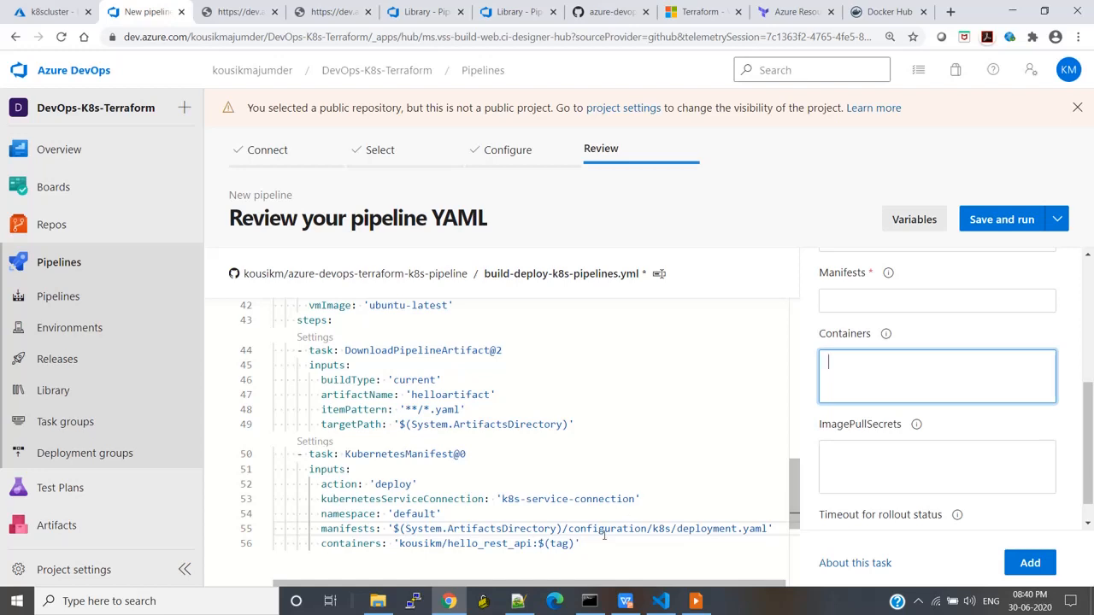
double_click(424, 547)
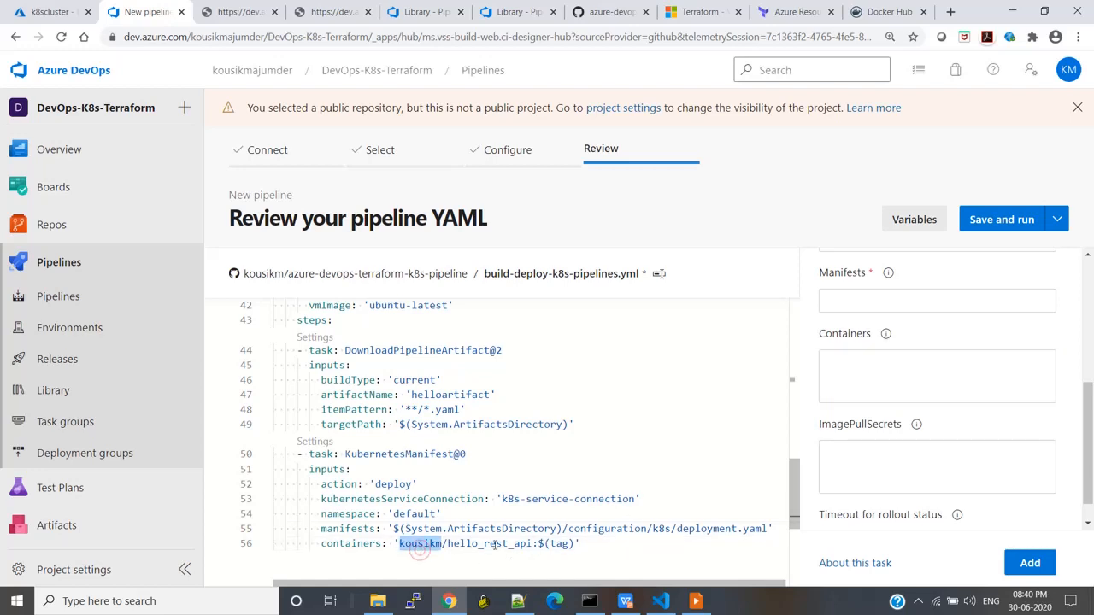
Search the YAML for "tag" and trace the tag variable from its definition to the Docker task's tags setting
left_click(535, 544, "shift")
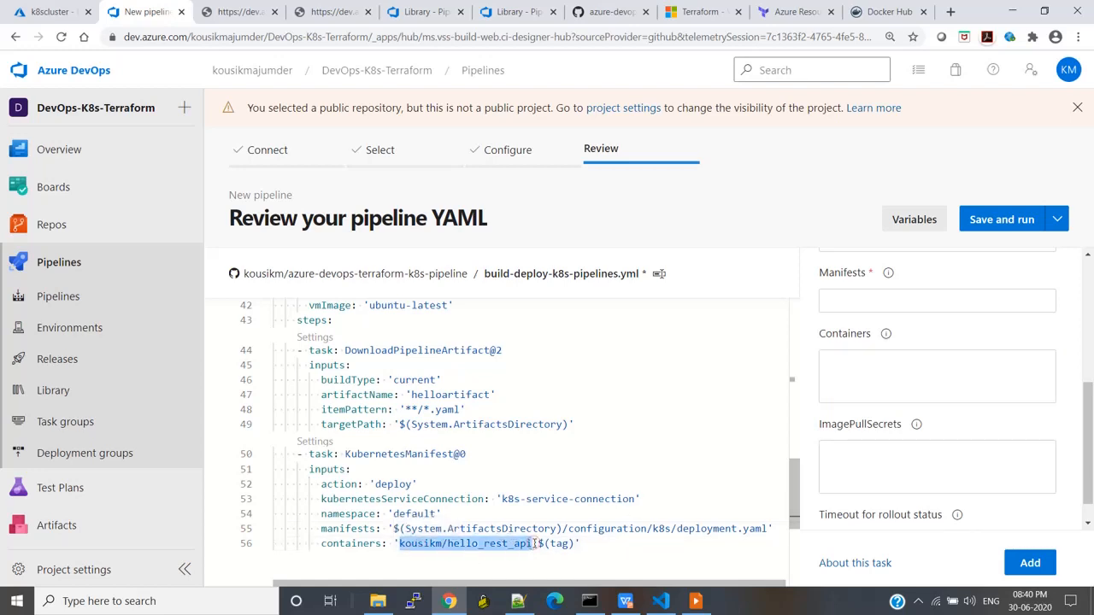
scroll(534, 543, "up", 1)
scroll(535, 544, "up", 2)
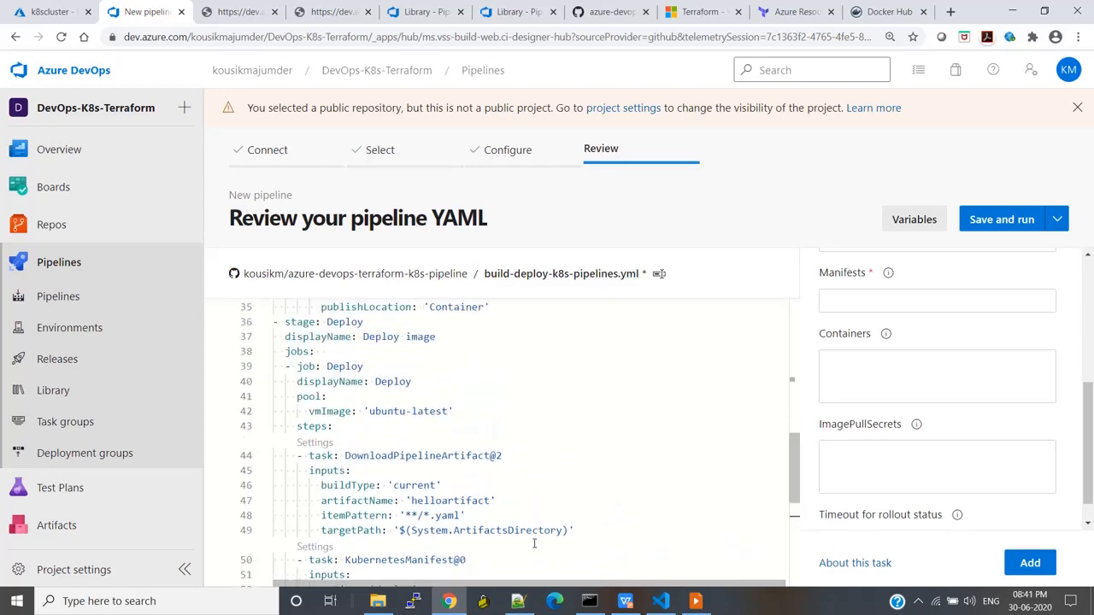
scroll(534, 544, "up", 11)
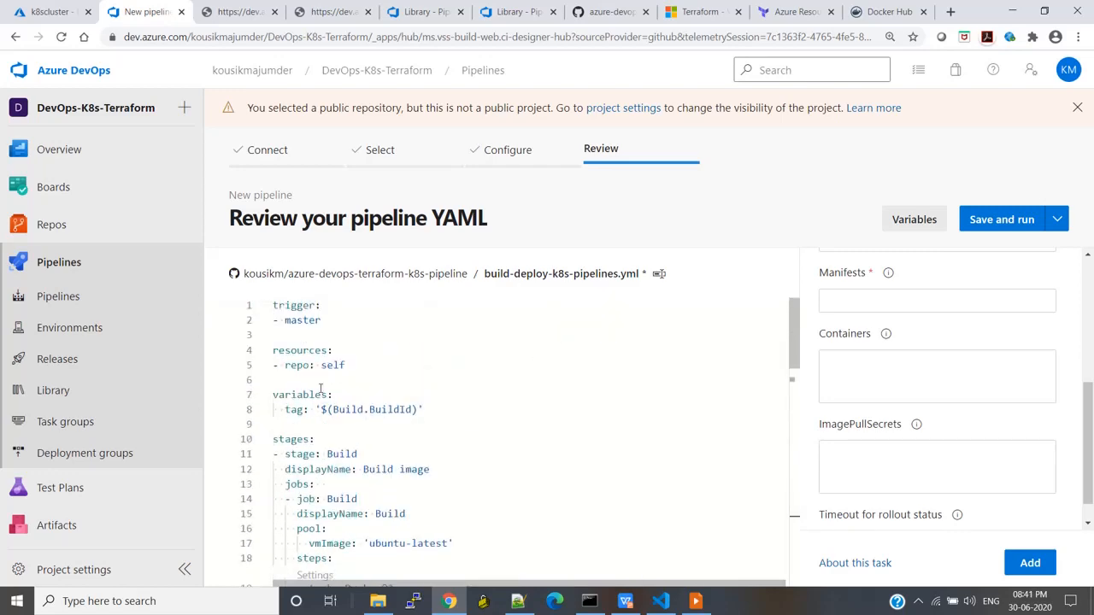
double_click(295, 409)
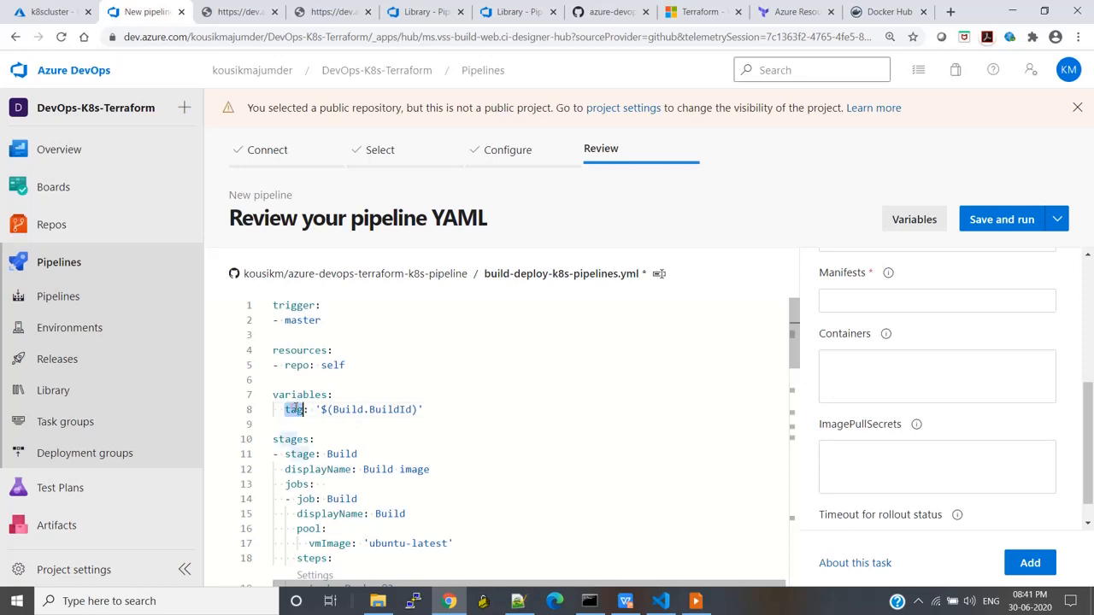
key("ctrl+f")
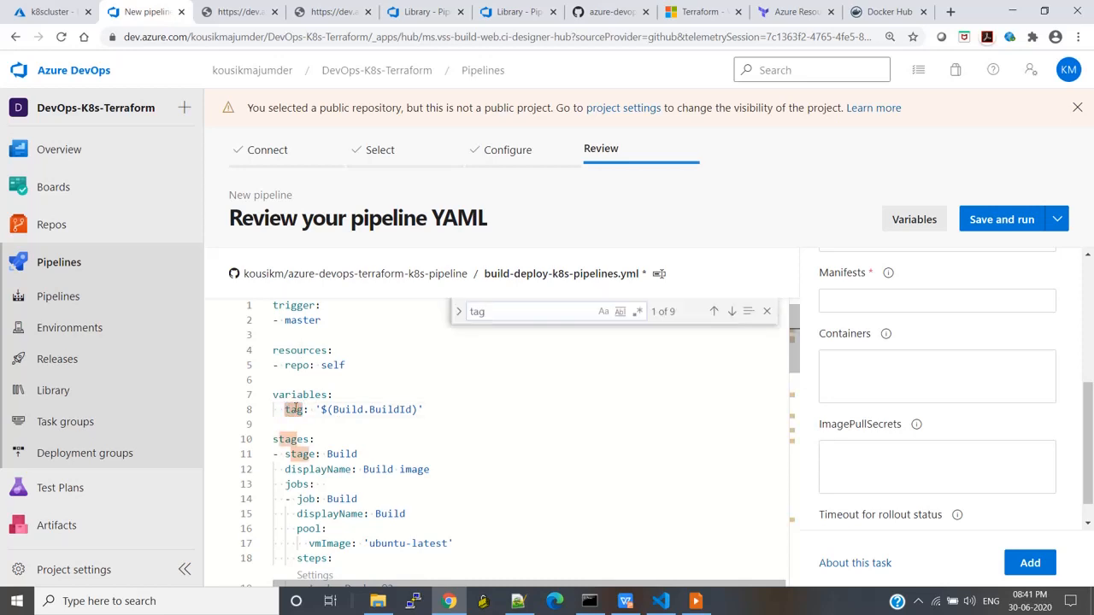
key("Return")
key("Return")
key("Return")
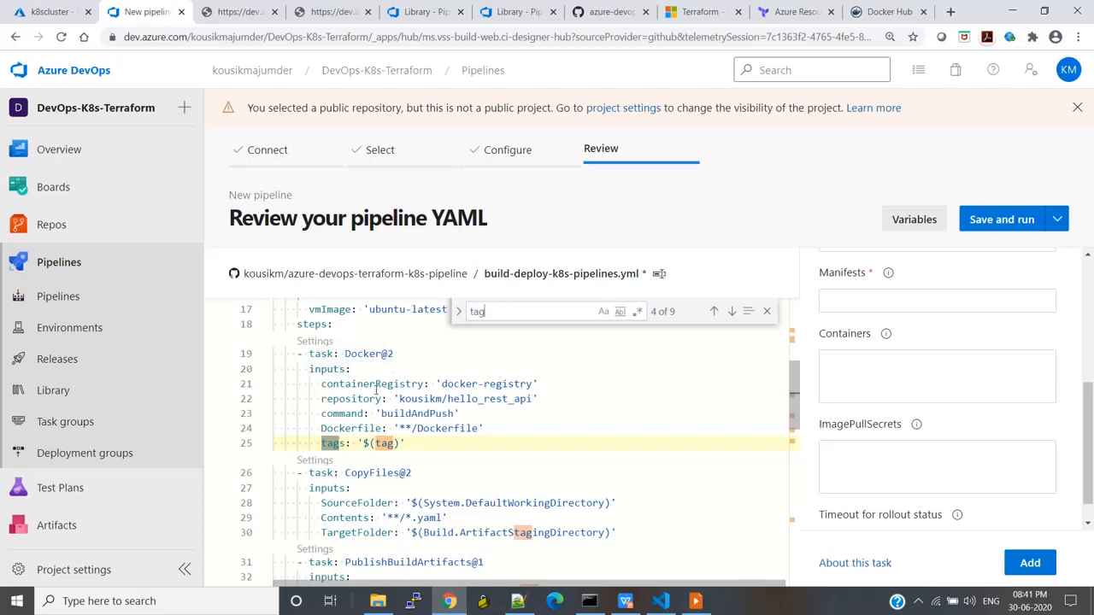
left_click(426, 367)
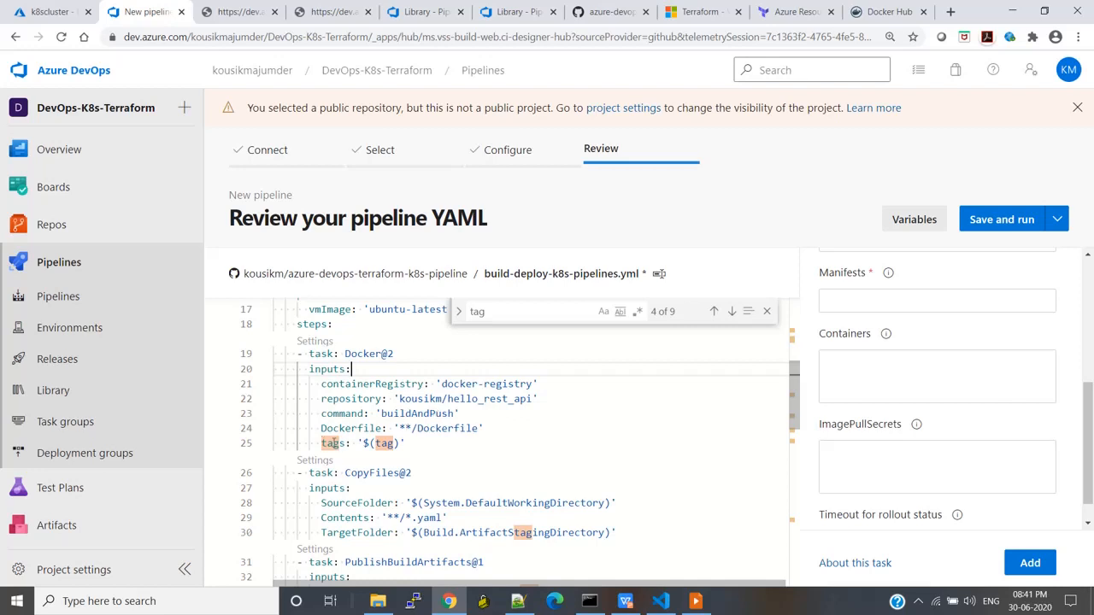
double_click(386, 443)
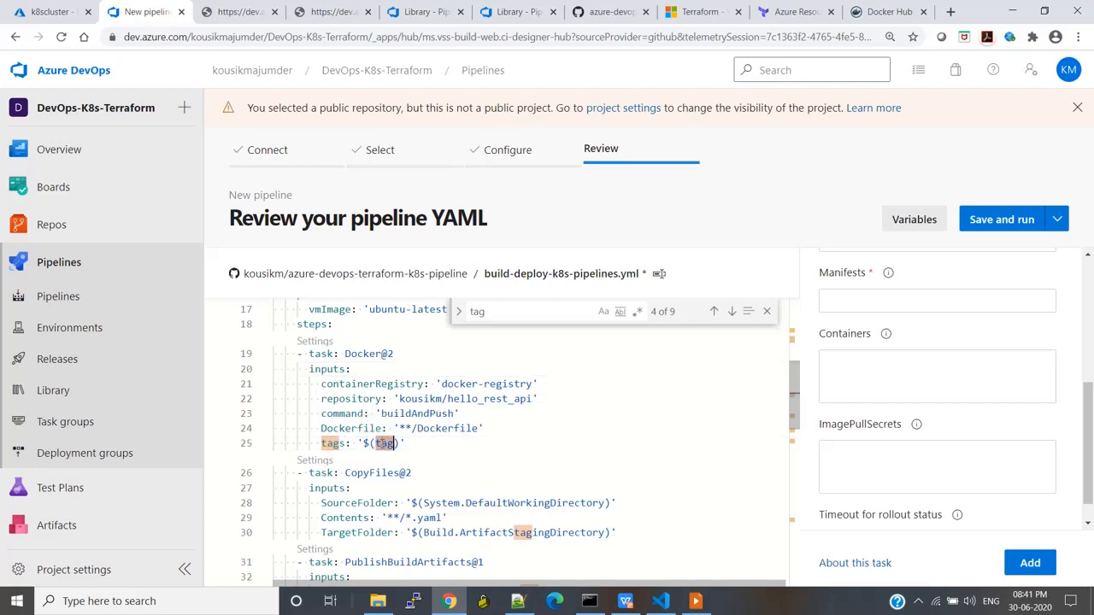
left_click(392, 442)
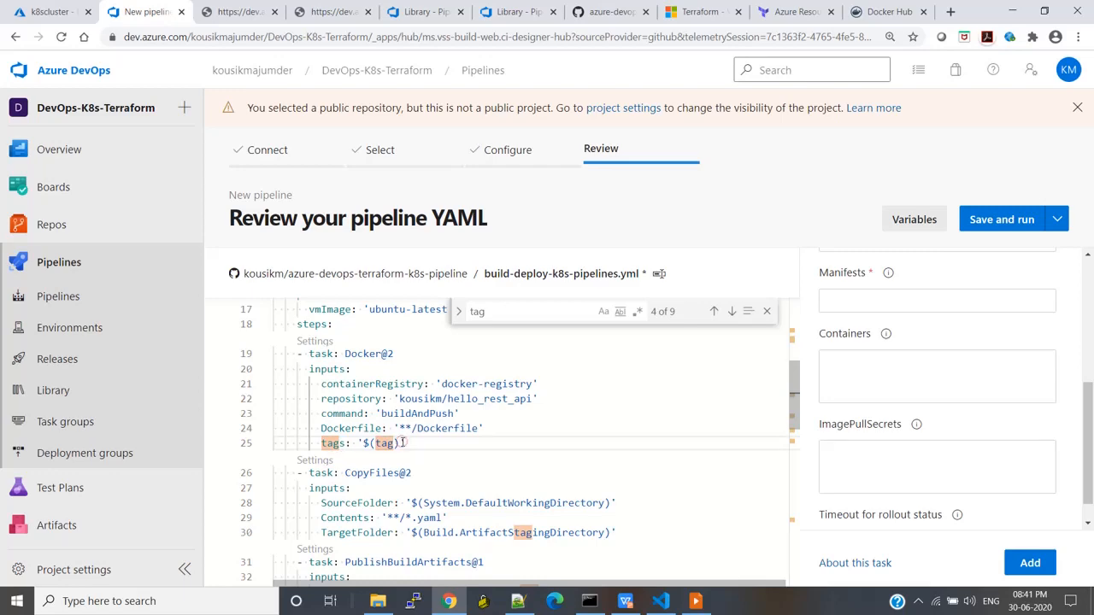
Examine the hello_rest_api image reference with its $(tag) suffix in the KubernetesManifest task's containers setting
scroll(403, 443, "down", 10)
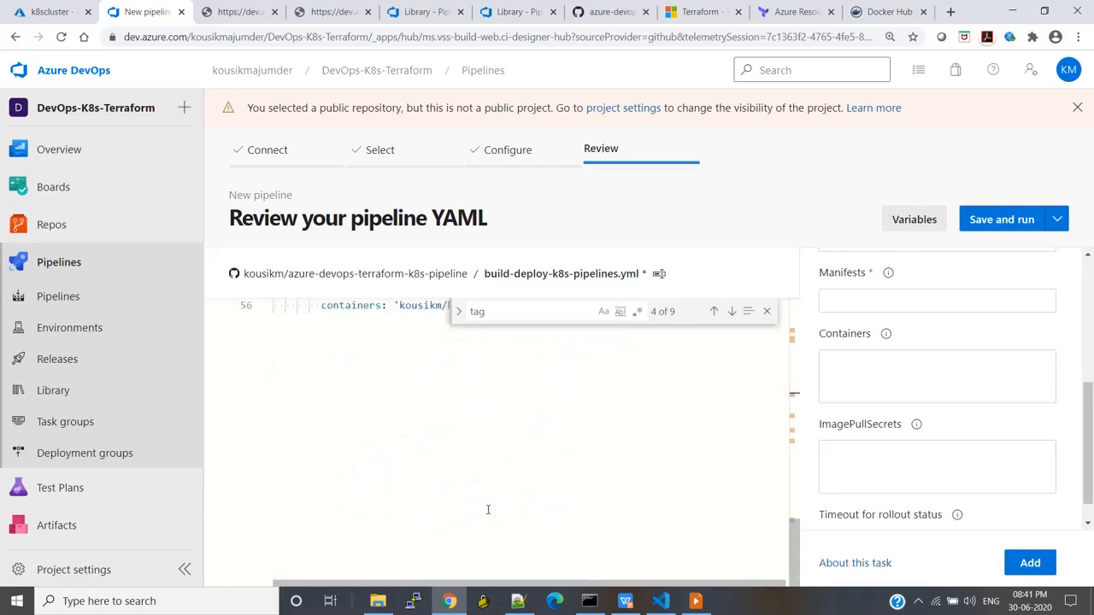
scroll(488, 510, "up", 3)
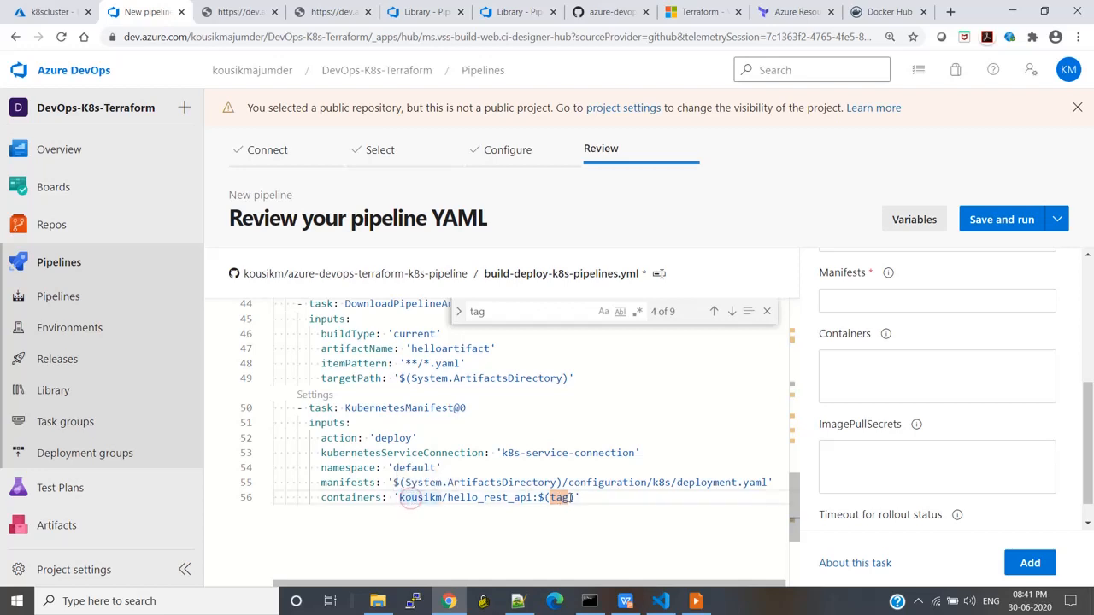
left_click_drag(412, 498, 577, 498)
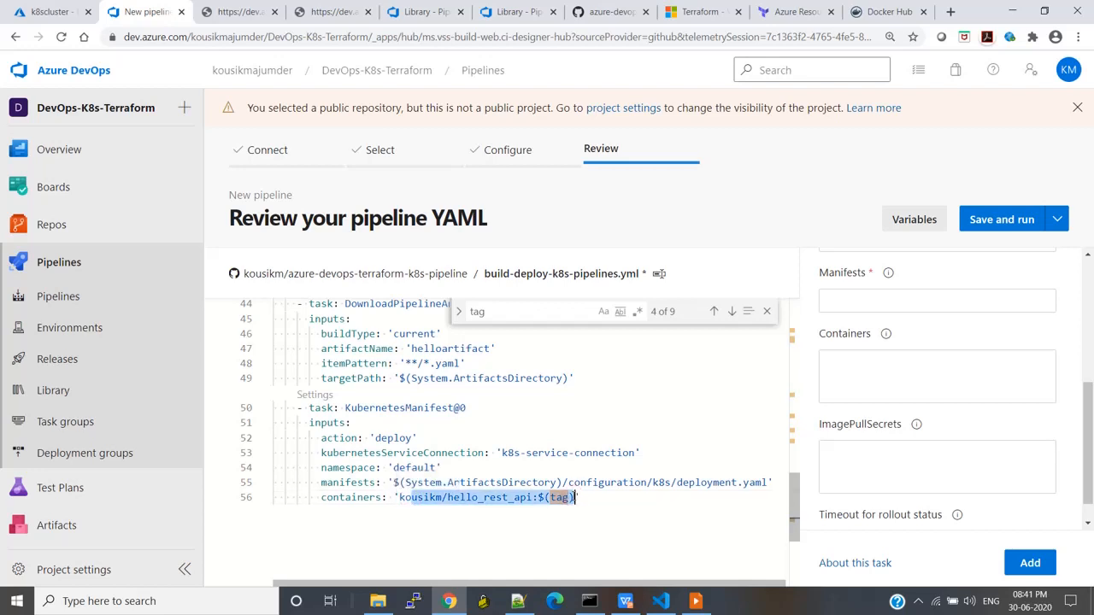
left_click(574, 497)
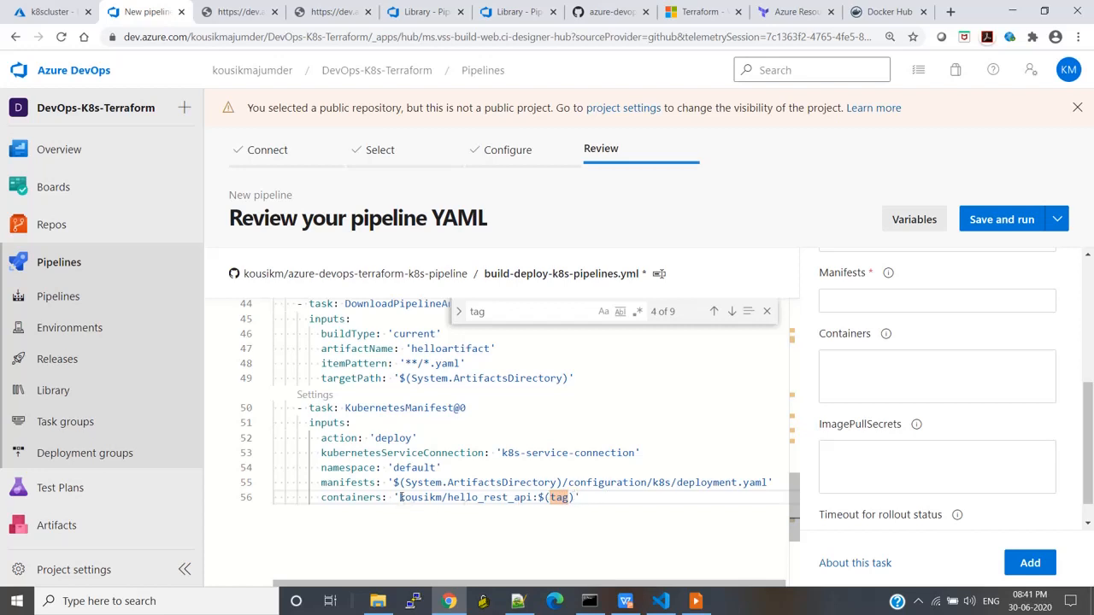
left_click_drag(400, 498, 454, 484)
left_click_drag(494, 485, 516, 496)
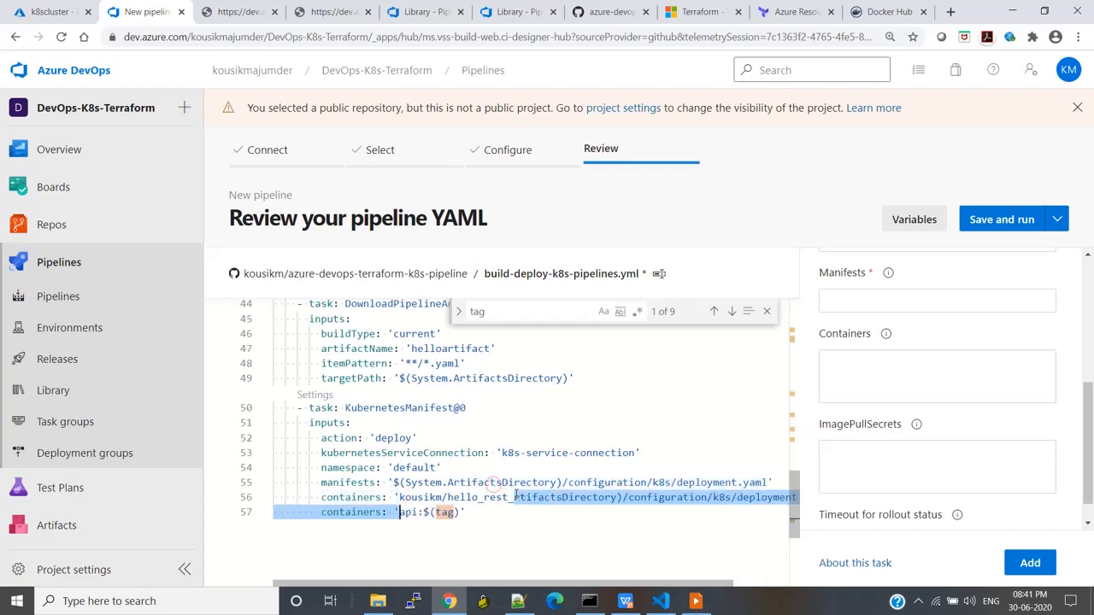
left_click(562, 385)
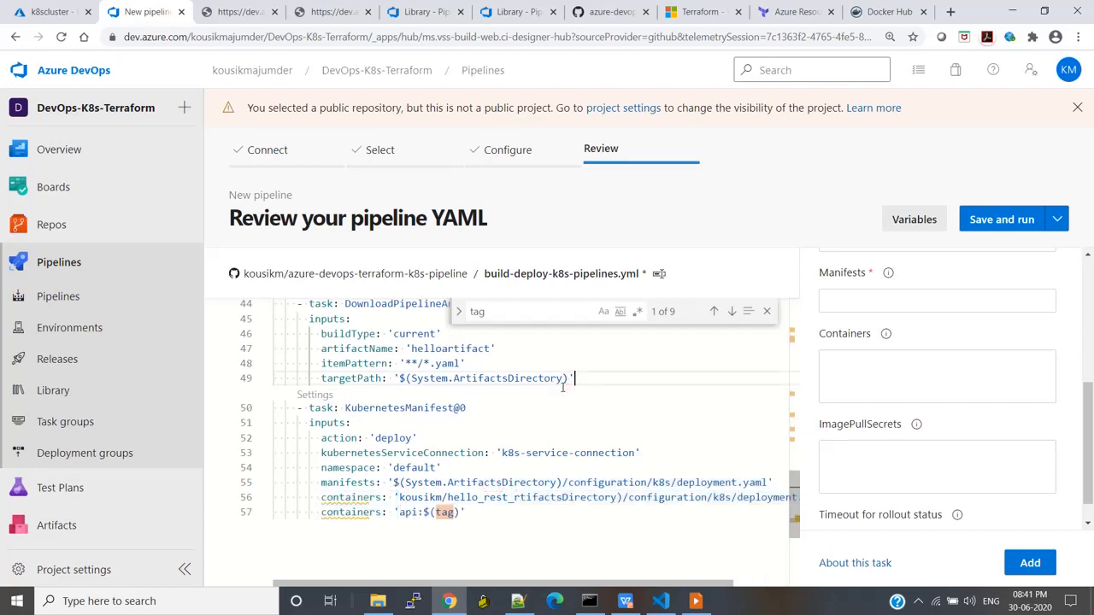
key("ctrl+z")
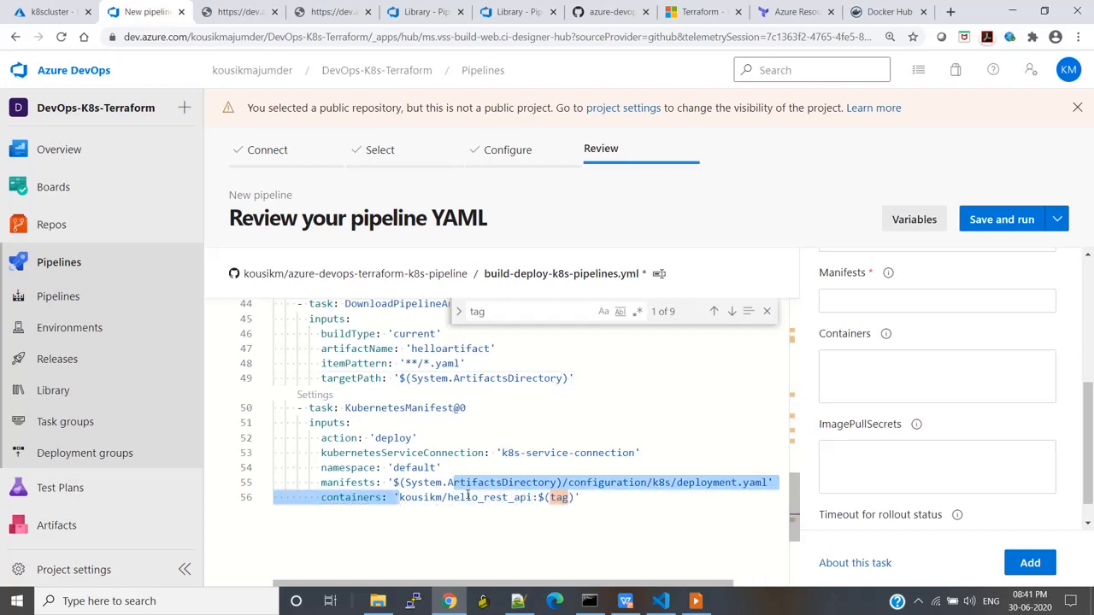
left_click(520, 483)
Compare the $(tag) reference in the containers setting with the tag variable defined at the start of the YAML
left_click(560, 497)
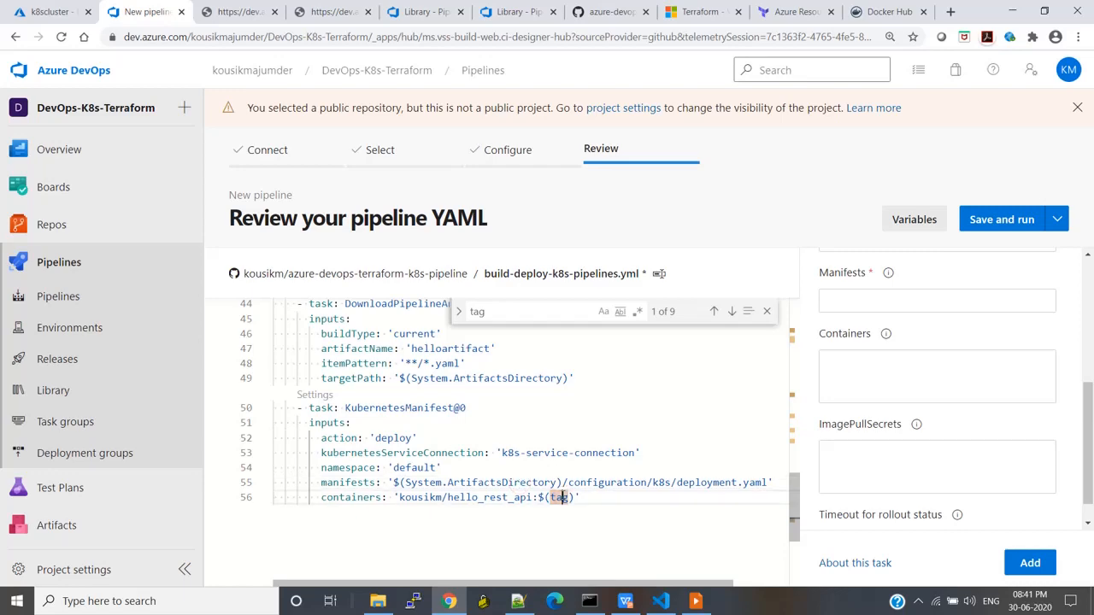
scroll(659, 456, "up", 10)
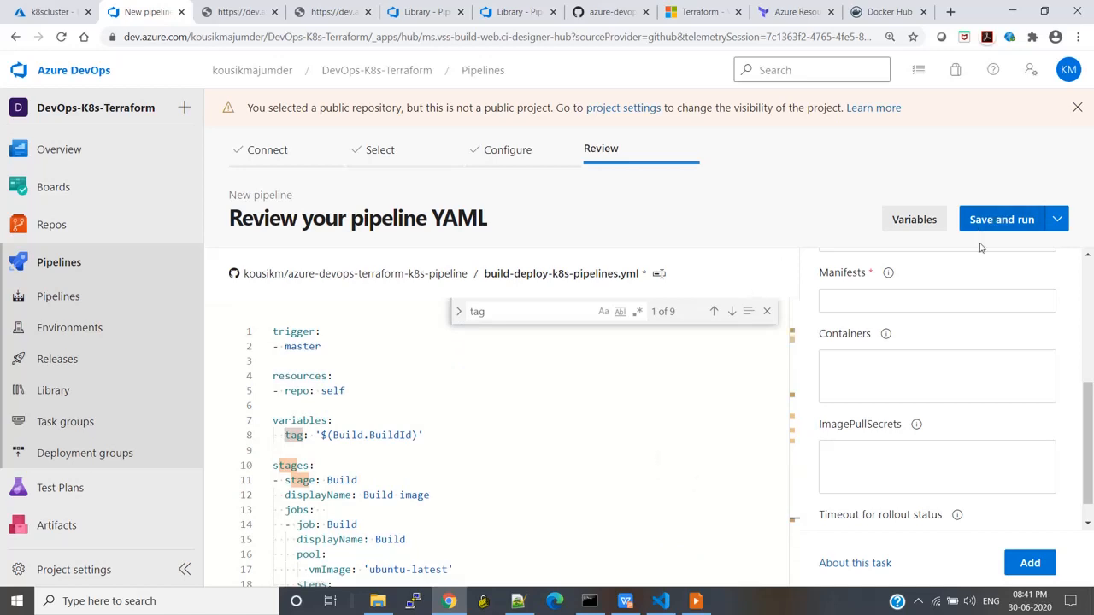
left_click(585, 425)
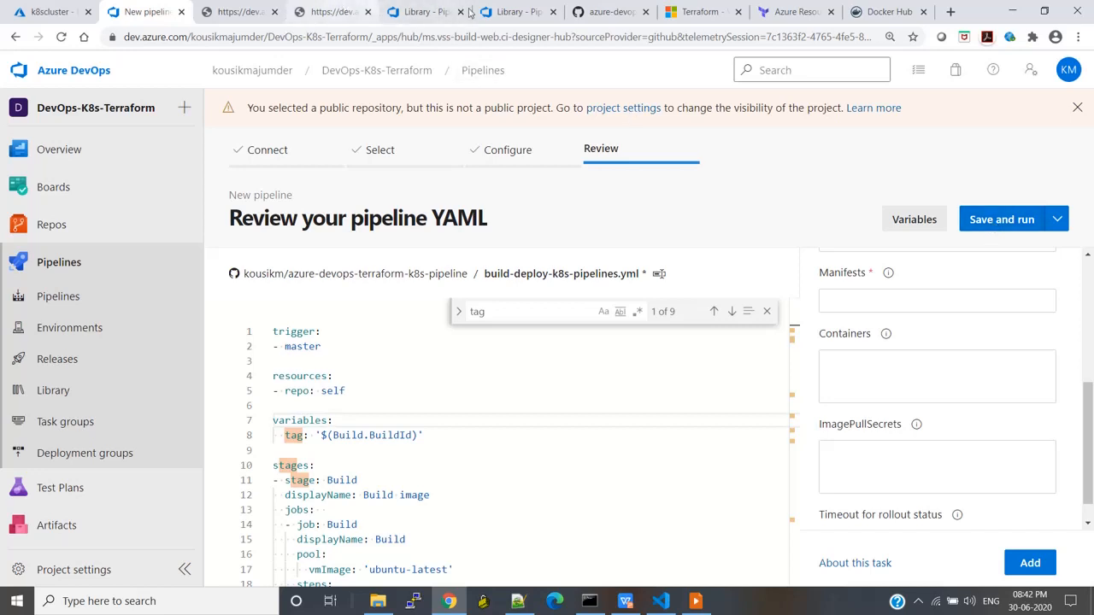
Check the root files of the azure-devops-terraform-k8s-pipeline repository on GitHub, and return to the Azure DevOps pipeline review
left_click(610, 7)
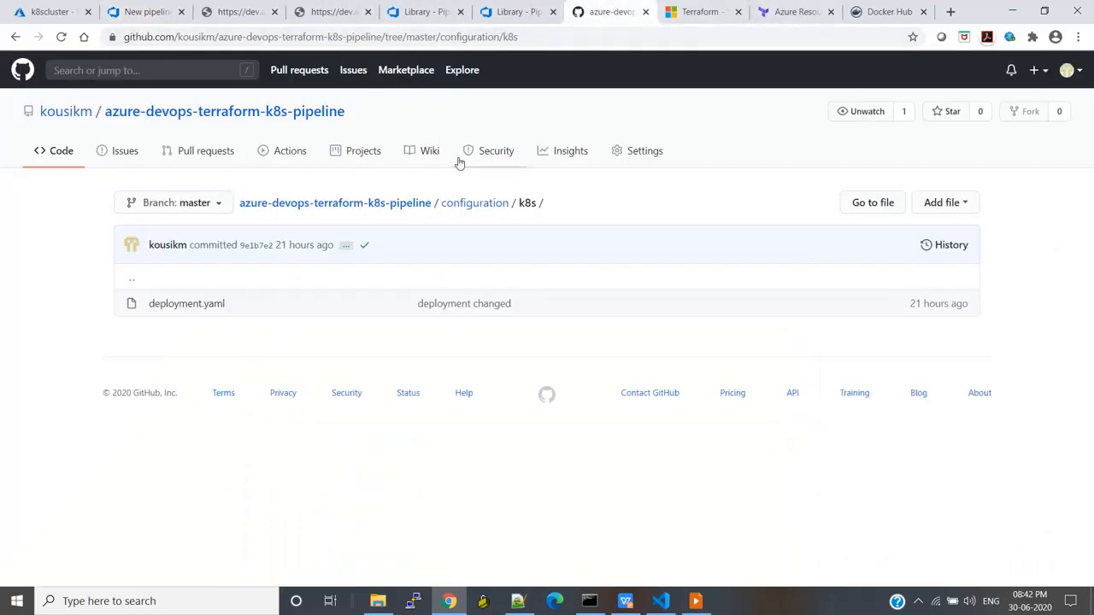
left_click(318, 207)
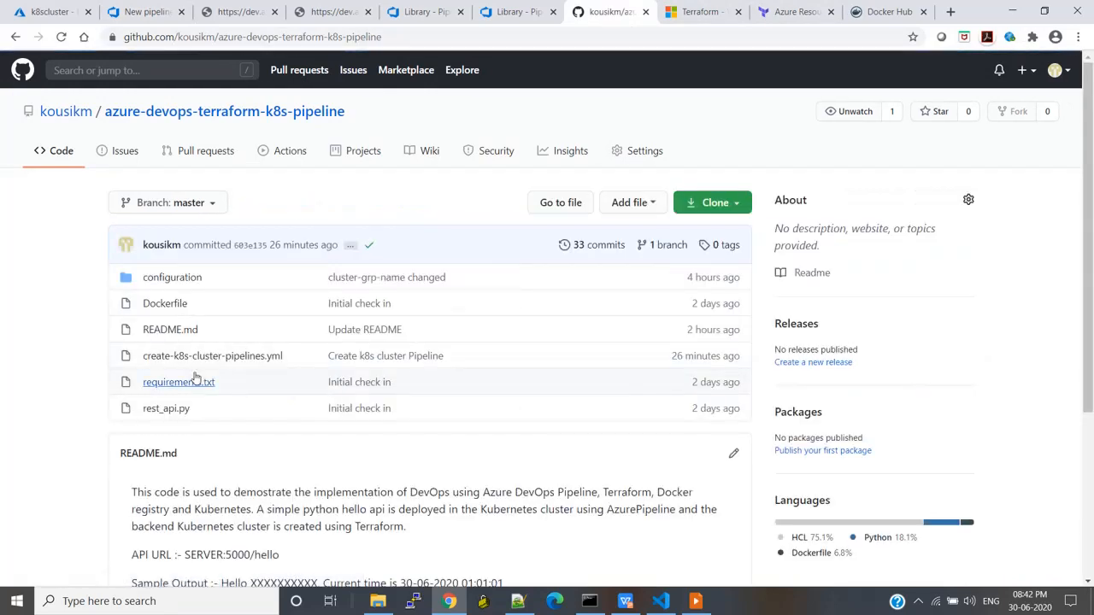
left_click(128, 9)
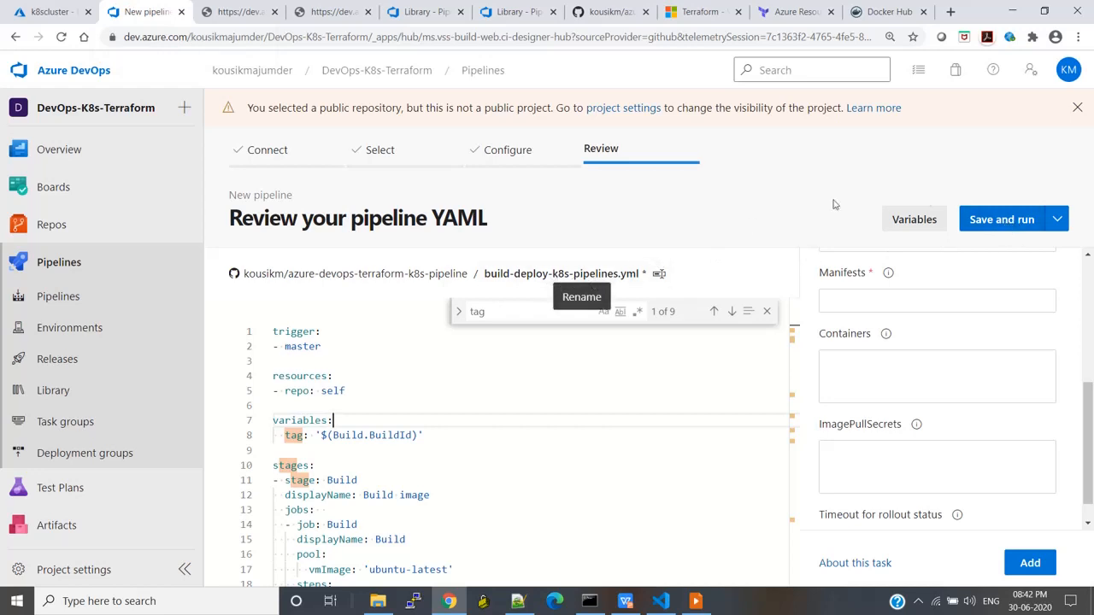
Begin saving and running the pipeline, with the commit message "Build and Deploy Microservice Pipeline"
left_click(1006, 222)
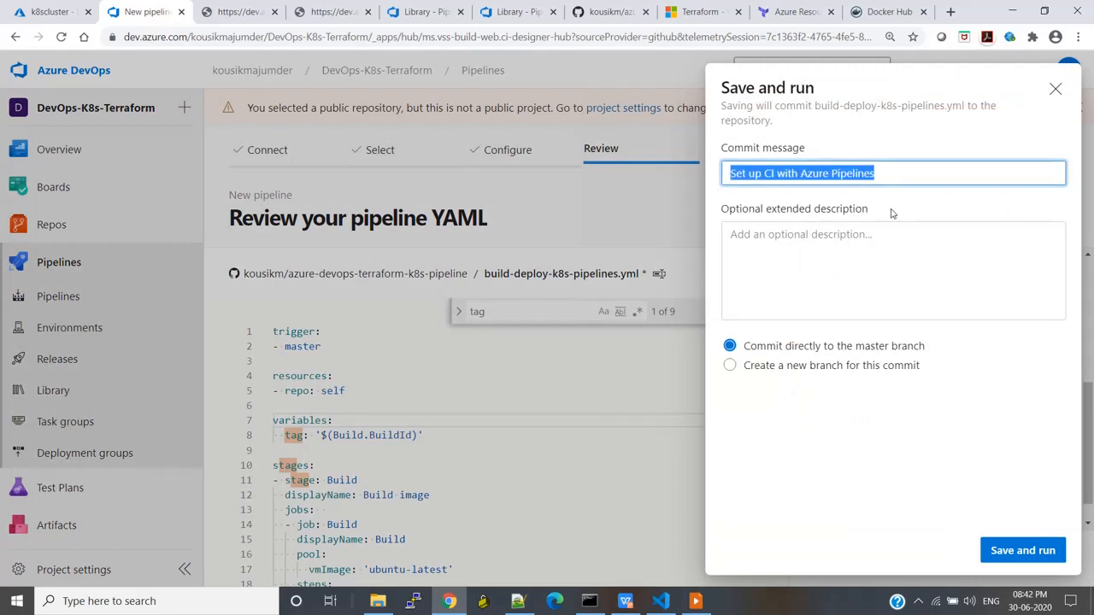
type("B")
key("BackSpace")
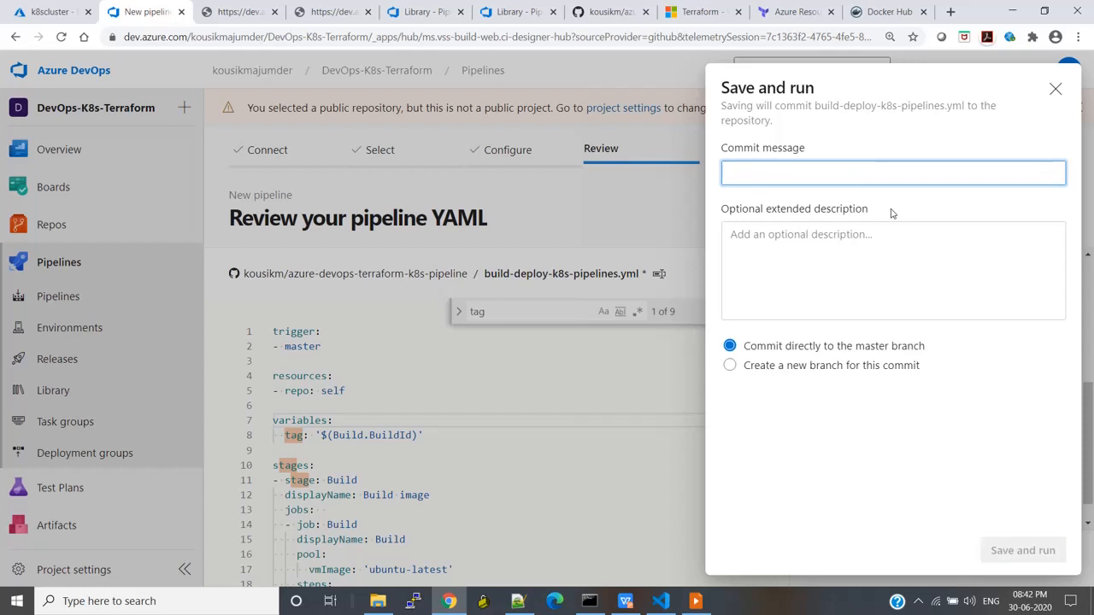
type("Build and Dep")
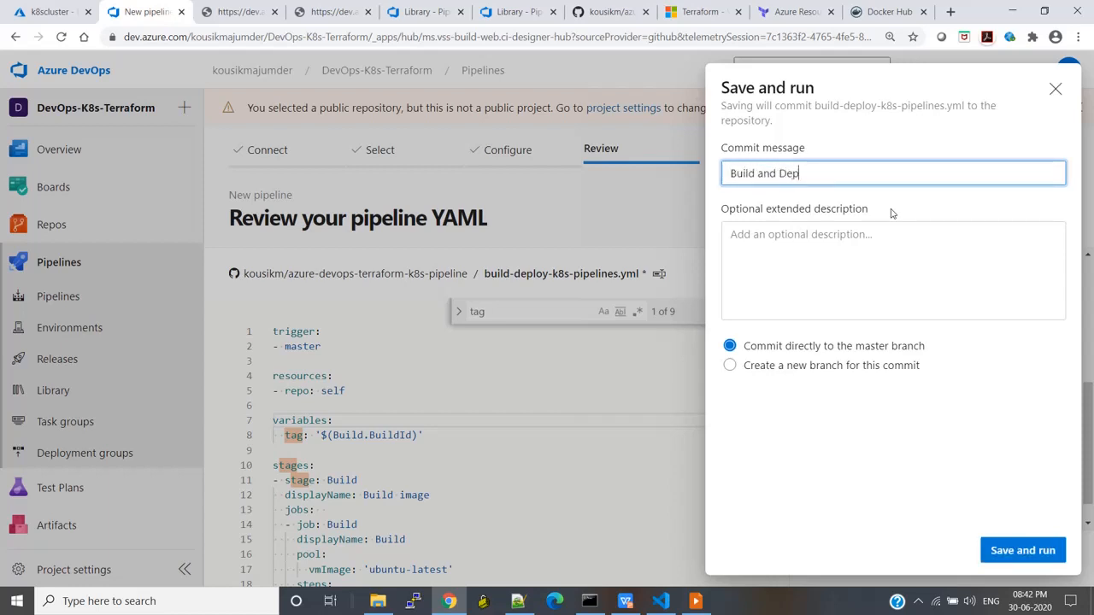
type("loy Microservice Pipeline")
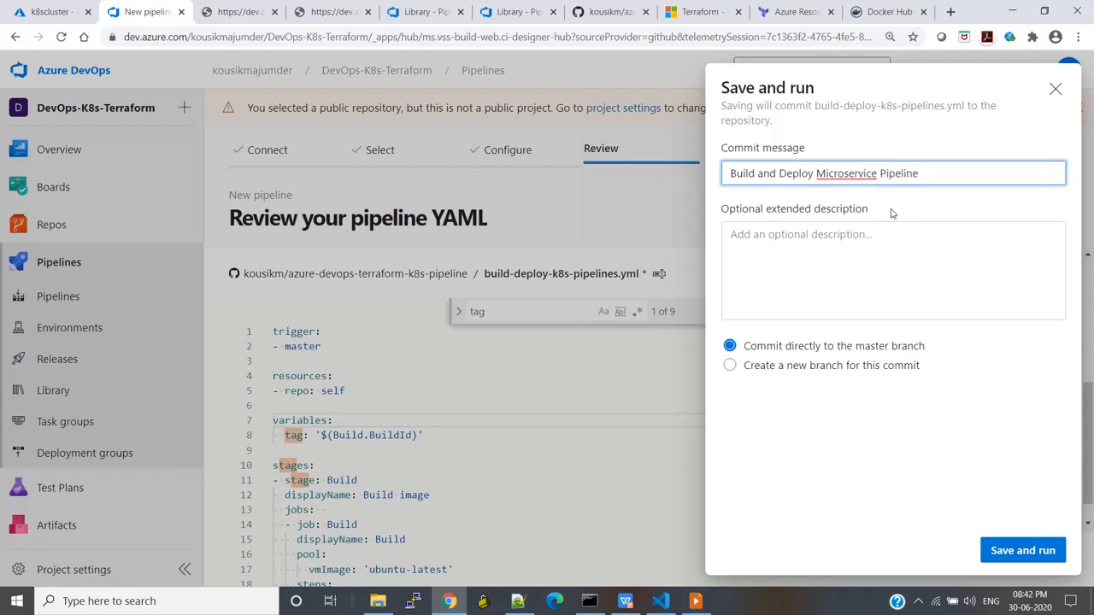
Copy the commit message into the extended description, then commit directly to the master branch and run the pipeline
key("ctrl+a")
key("ctrl+c")
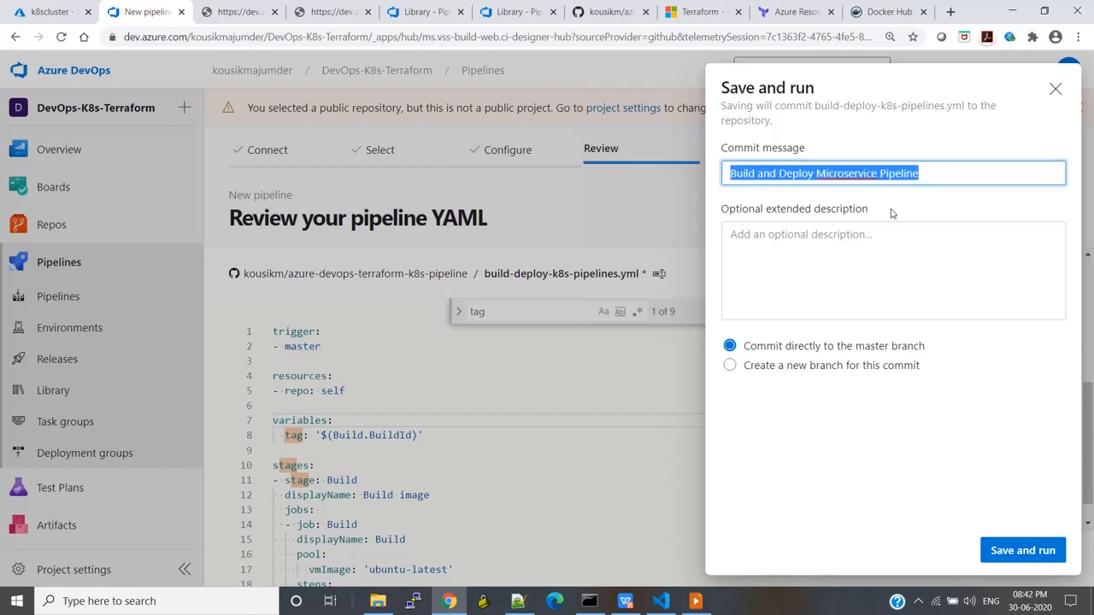
left_click(888, 291)
key("ctrl+v")
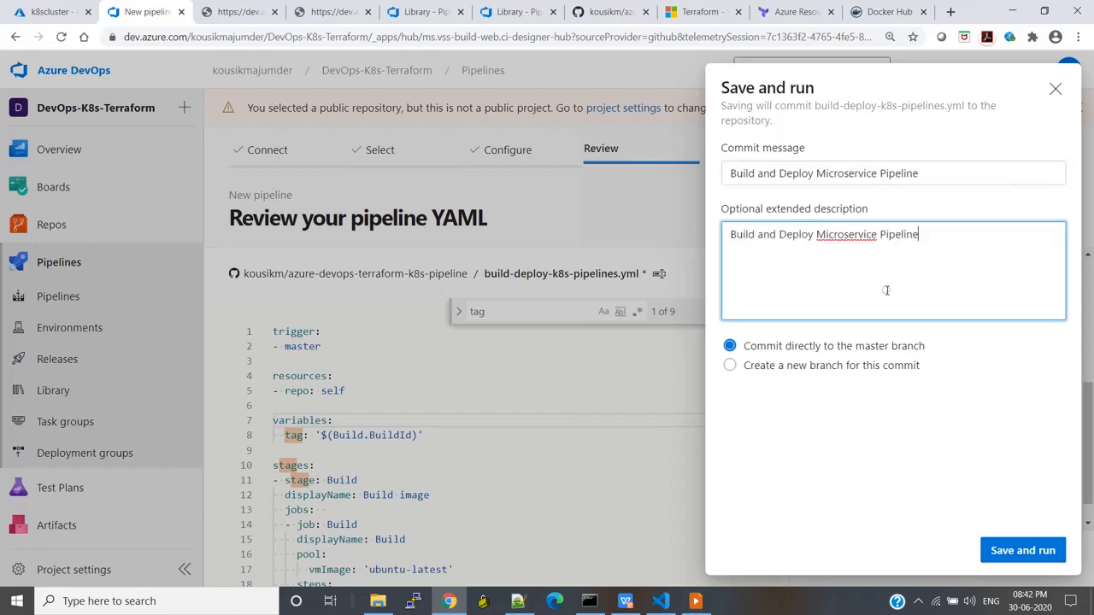
left_click(1025, 554)
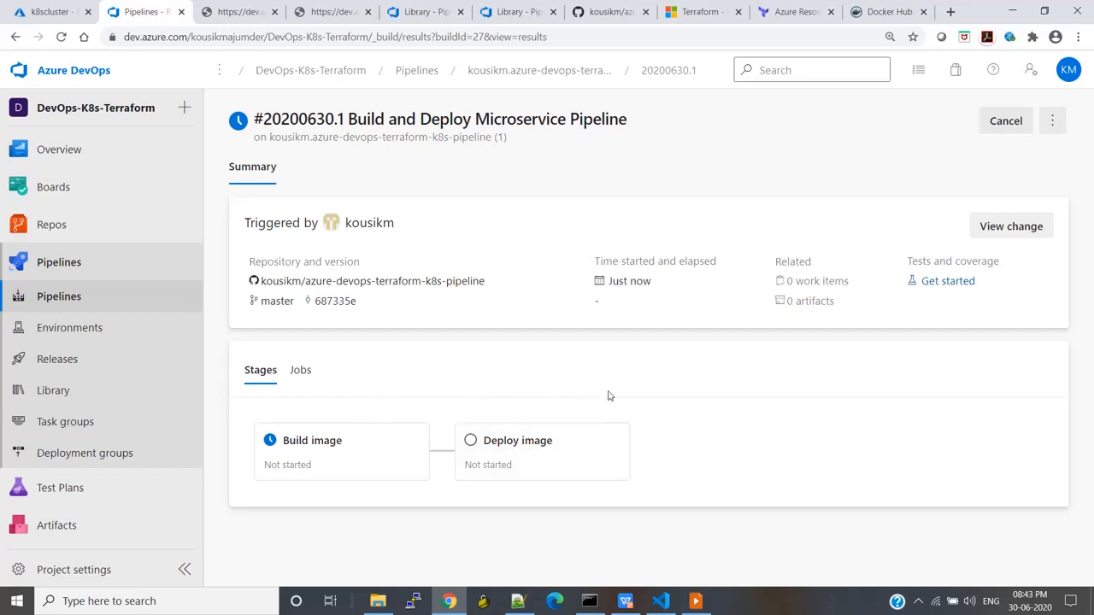
Open the Build image stage's jobs and review the repository checkout log while the build runs
left_click(314, 453)
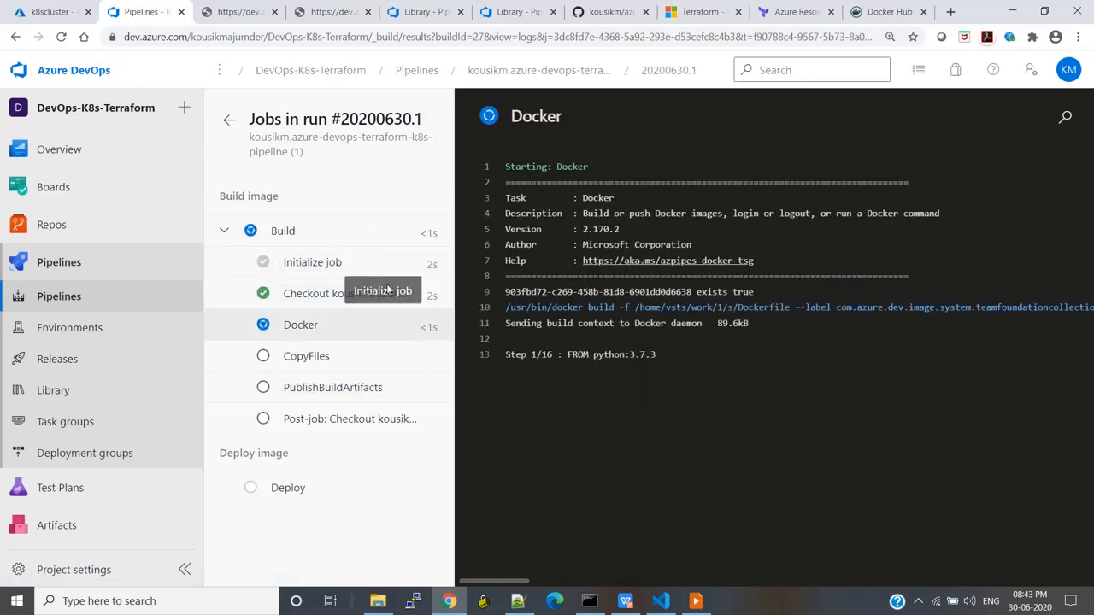
left_click(333, 295)
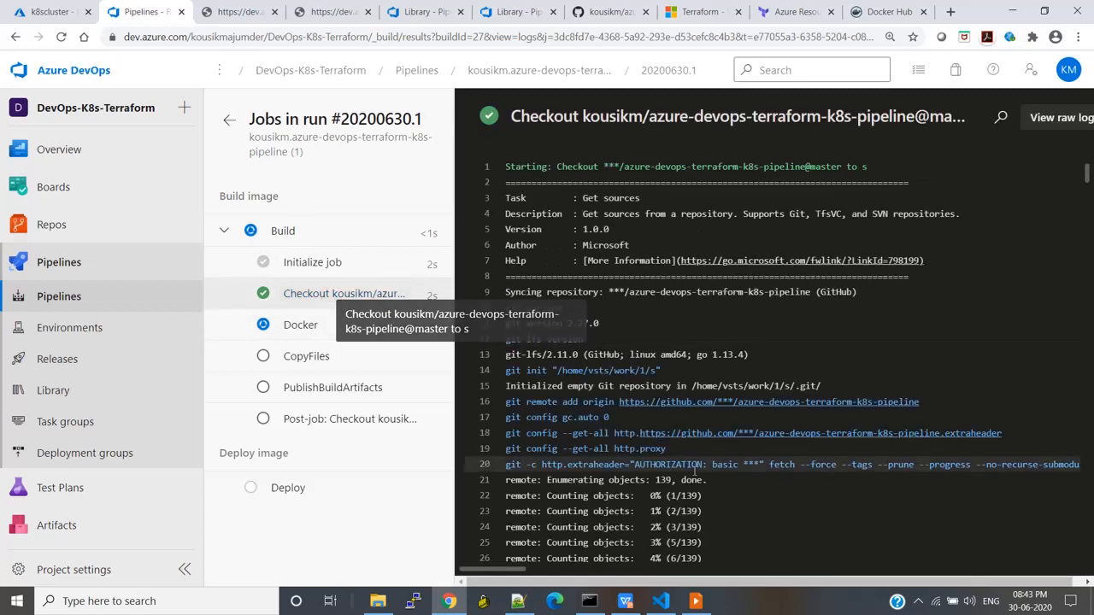
scroll(695, 470, "down", 15)
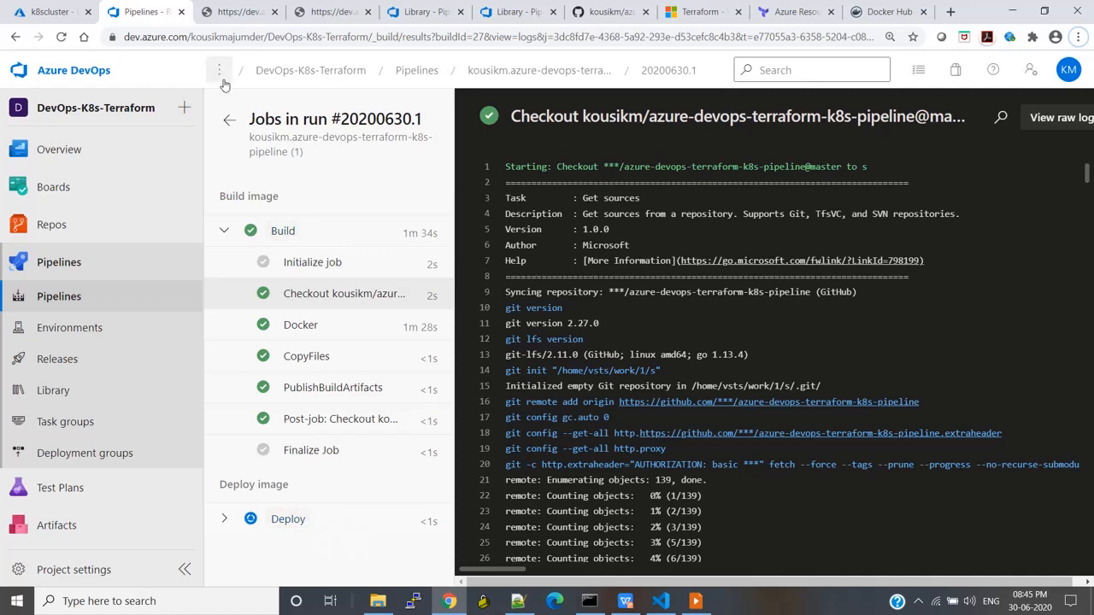
Return to the run summary, review the stages and open the Deploy image stage's job log
left_click(230, 133)
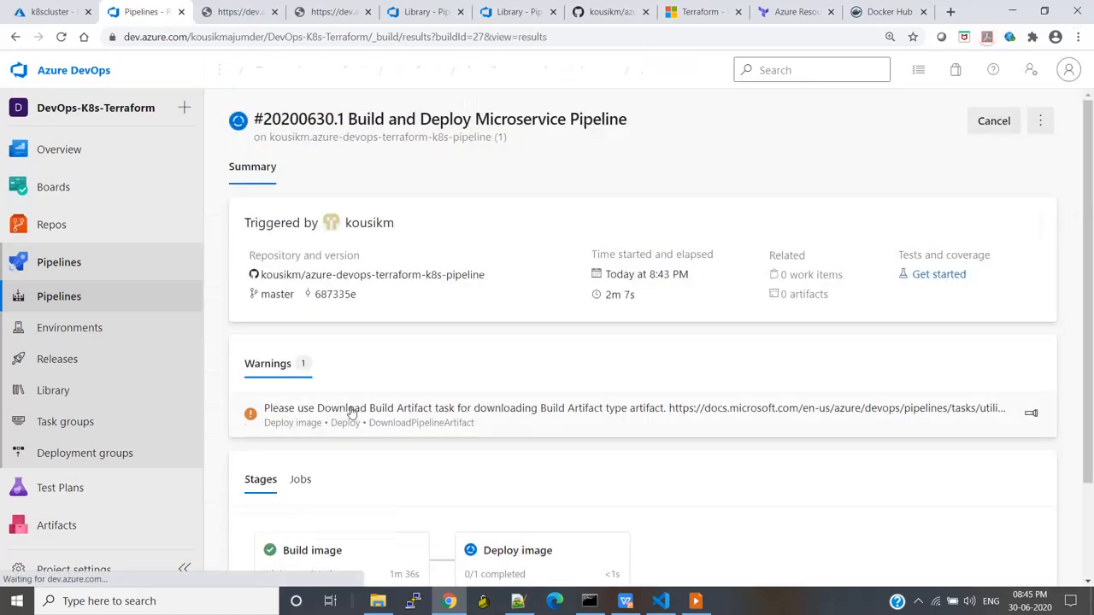
scroll(434, 475, "down", 3)
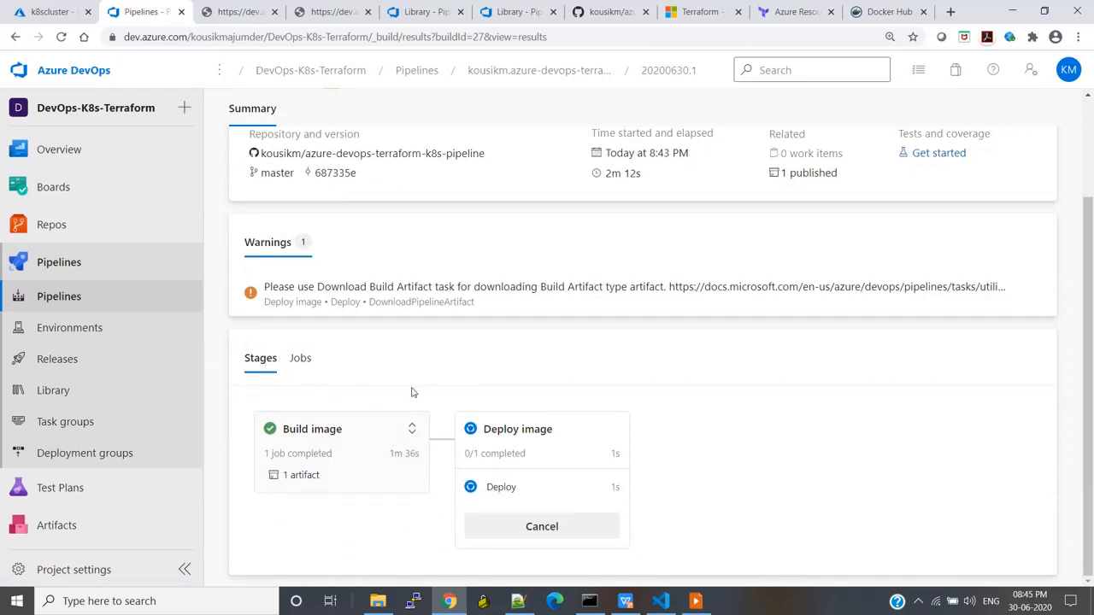
left_click(537, 469)
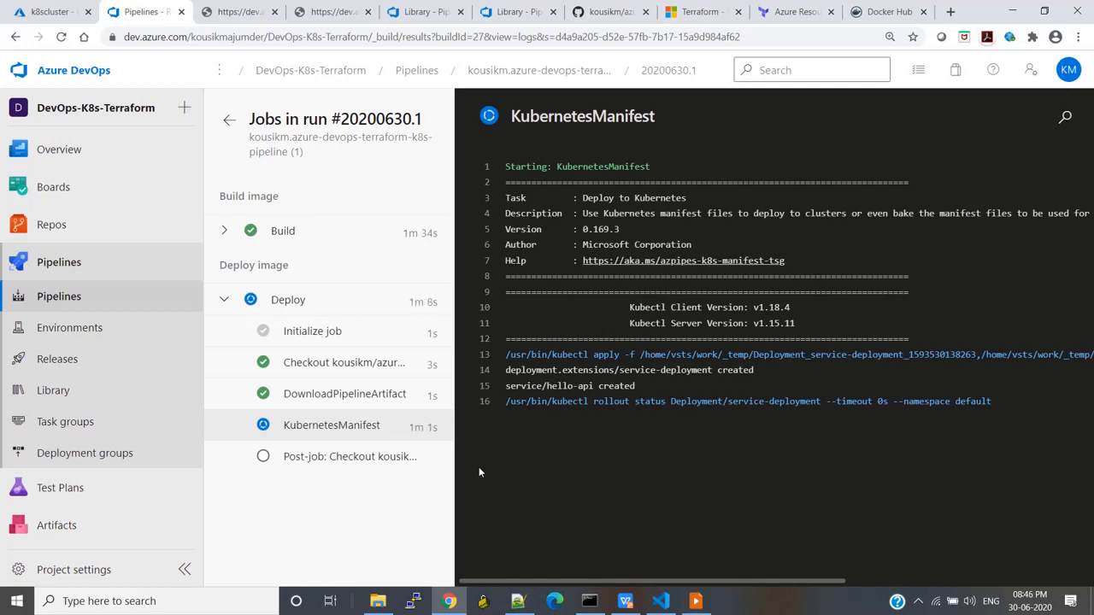
Check the Build job's details, then return to the run summary and review the progress of both stages
left_click(282, 229)
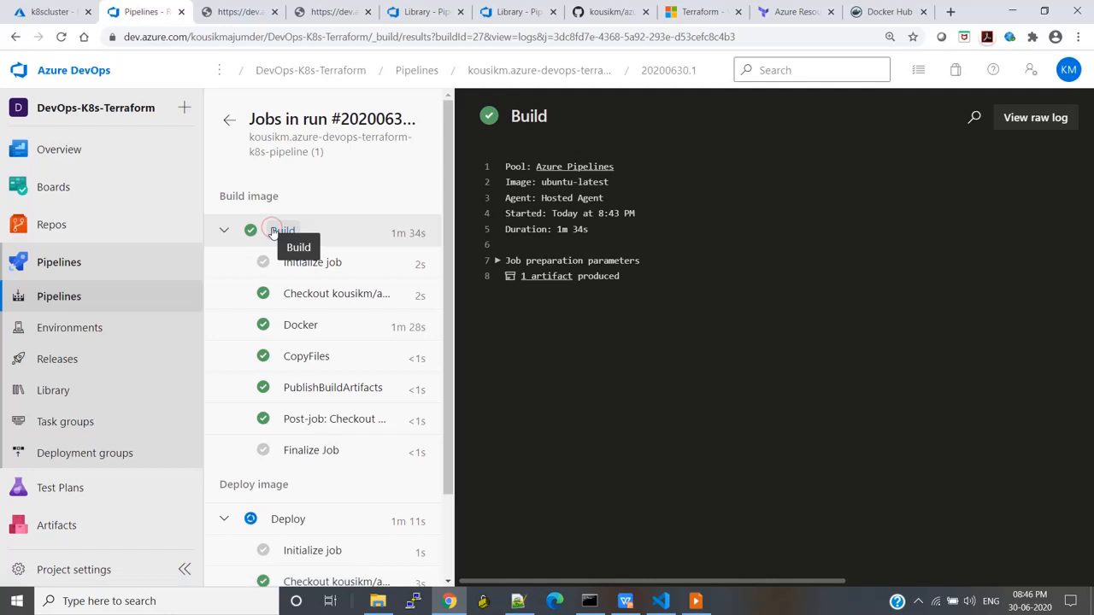
left_click(228, 120)
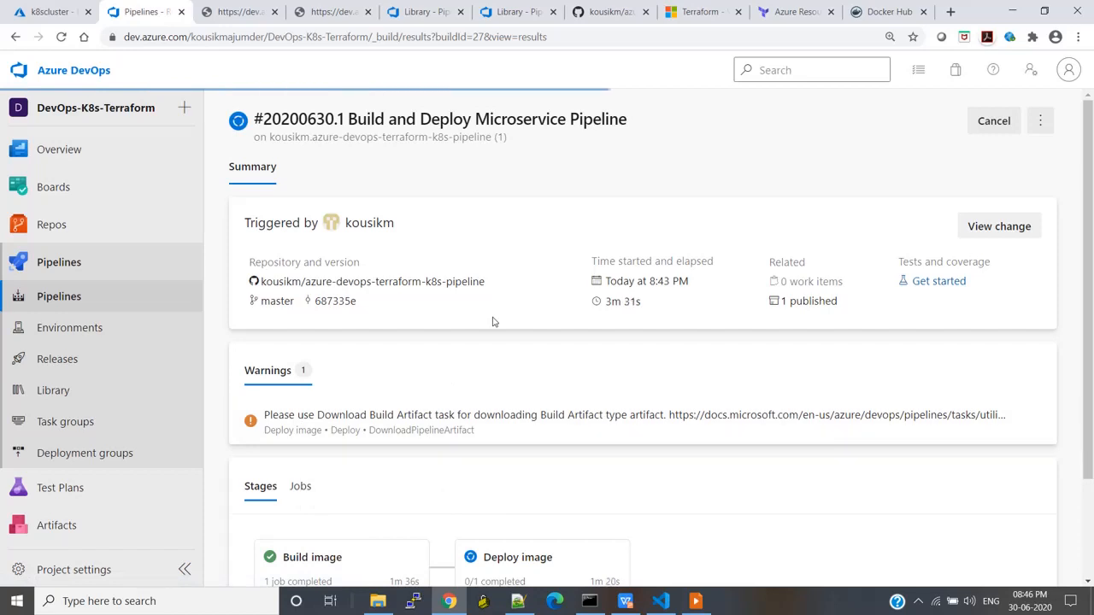
scroll(492, 322, "down", 2)
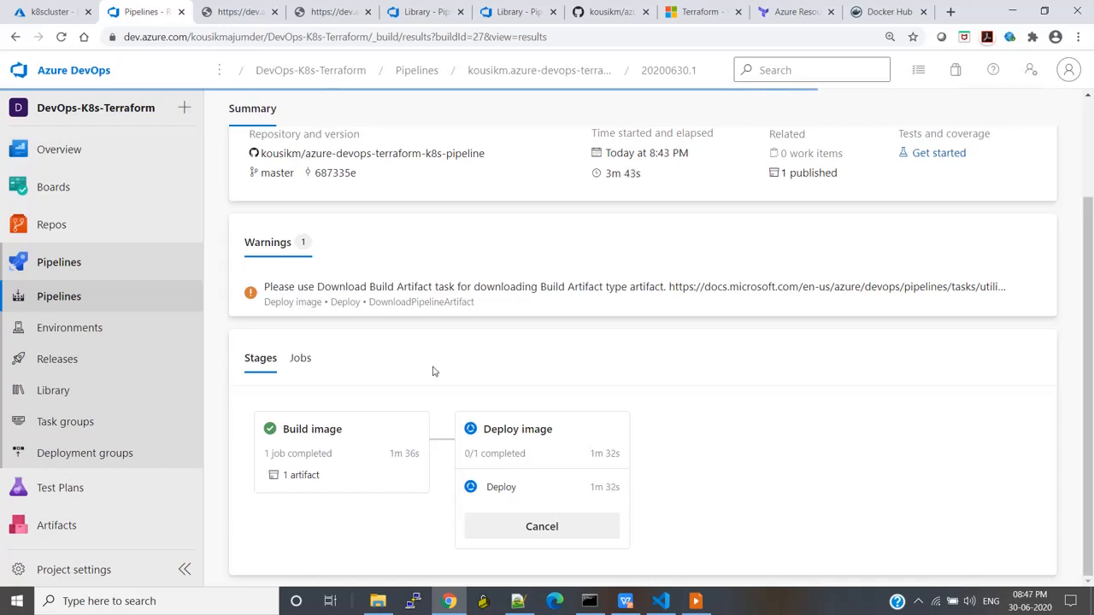
Open the Build job's raw log and examine the job initialization and repository checkout output
left_click(401, 436)
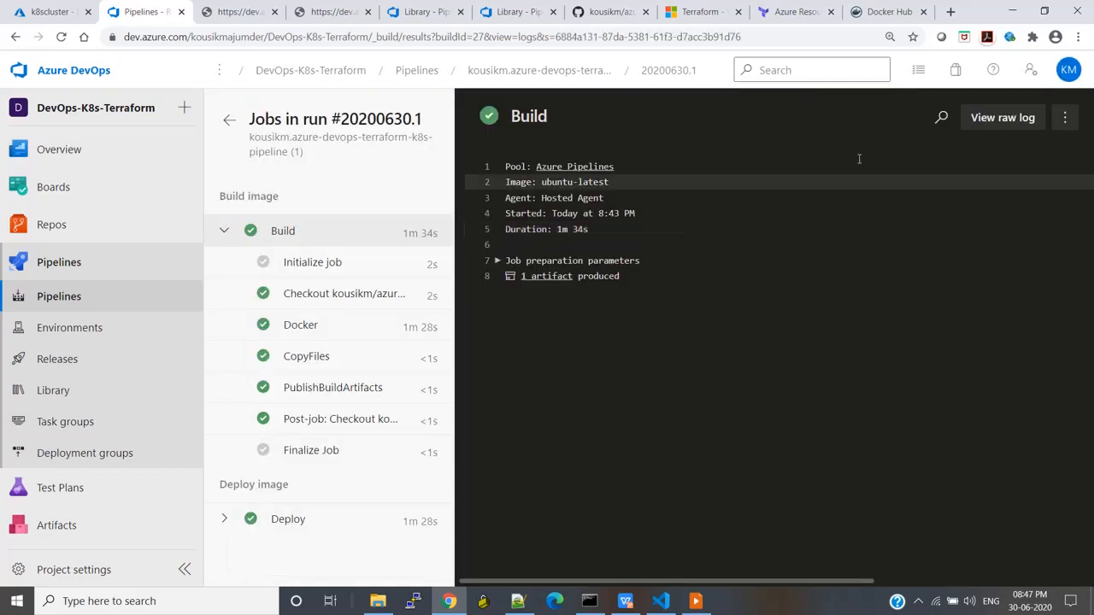
left_click(1002, 120)
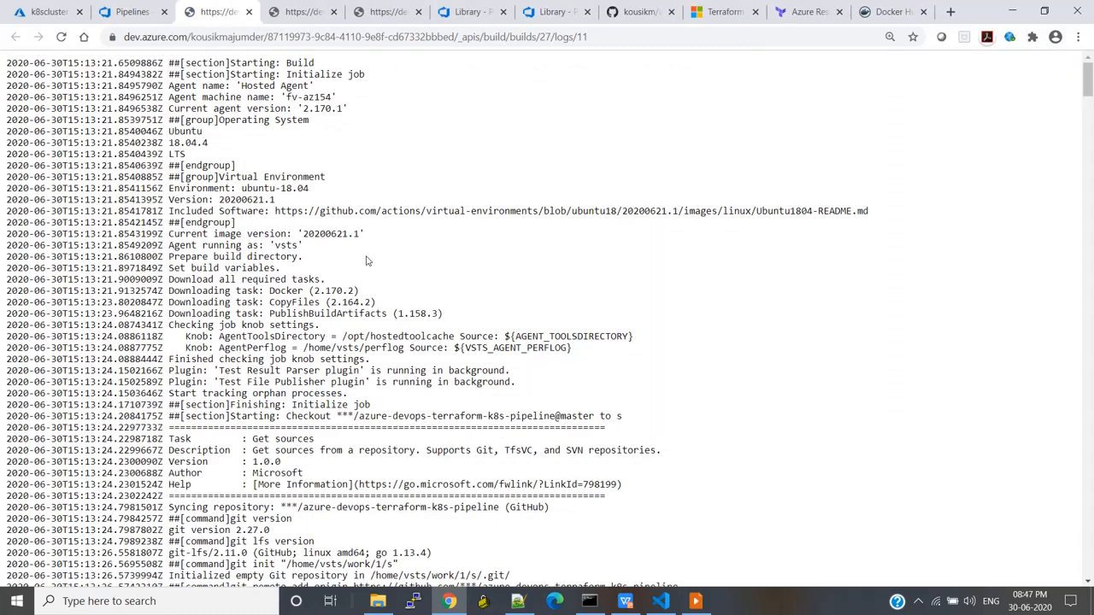
scroll(366, 260, "down", 7)
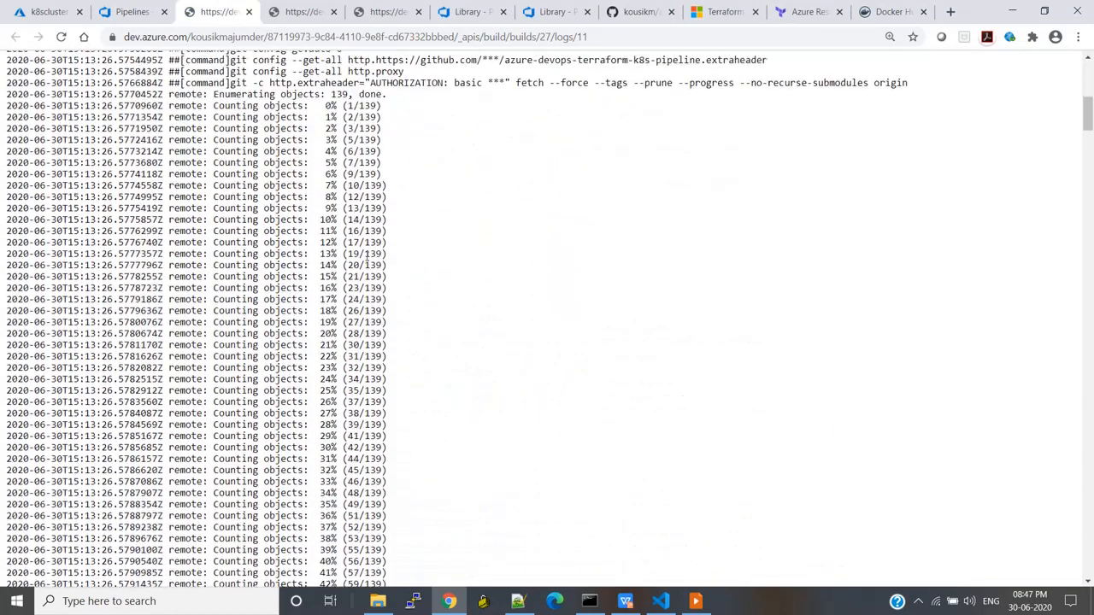
scroll(366, 257, "up", 4)
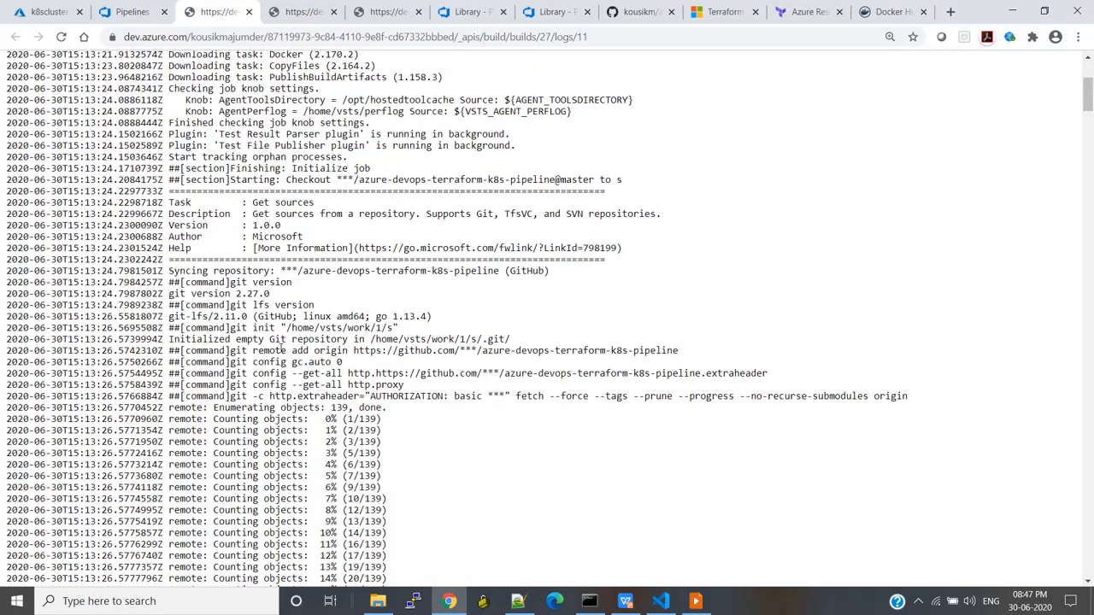
left_click_drag(280, 350, 436, 396)
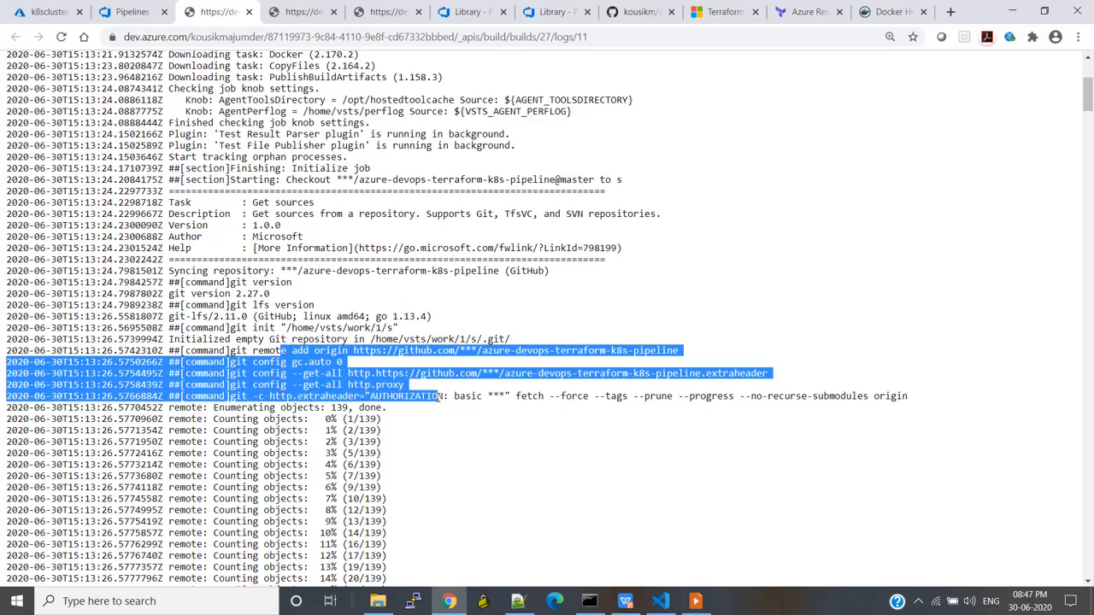
left_click(459, 425)
scroll(460, 425, "down", 3)
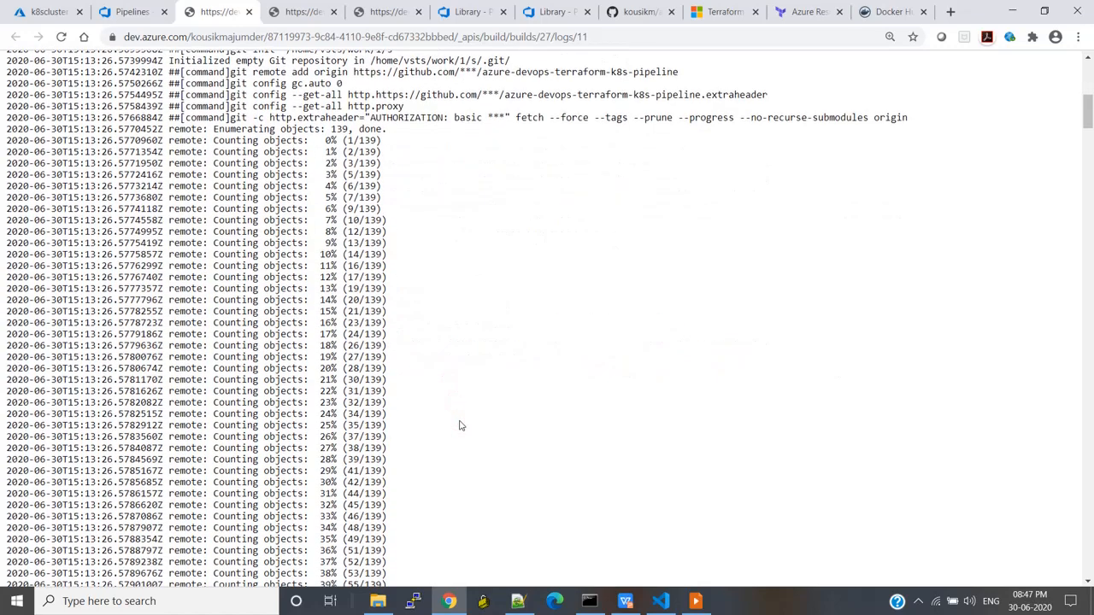
scroll(459, 425, "down", 20)
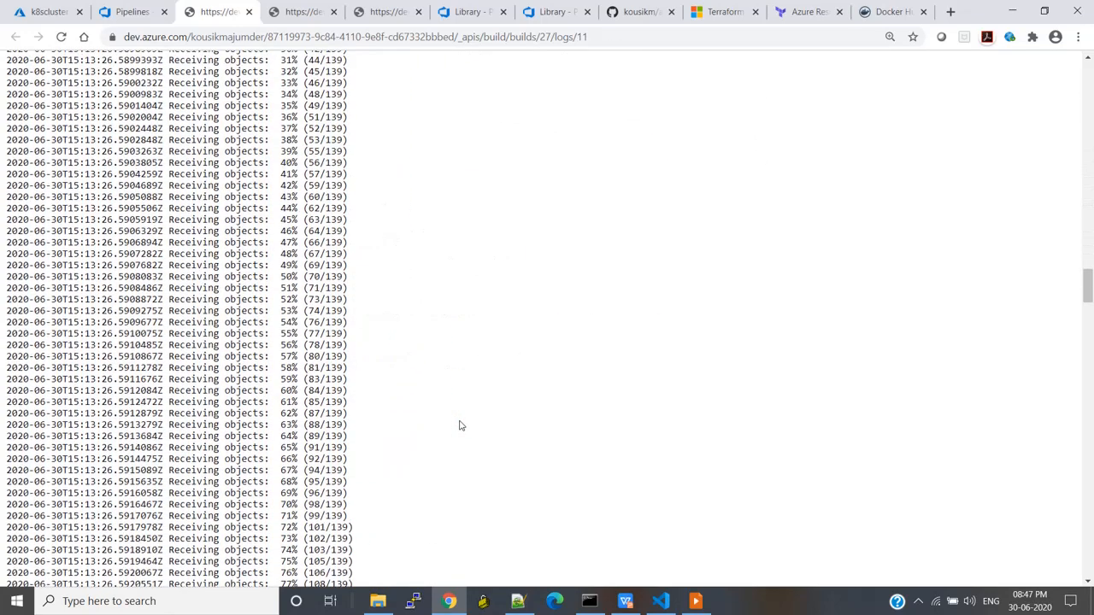
scroll(459, 425, "down", 20)
scroll(459, 424, "up", 9)
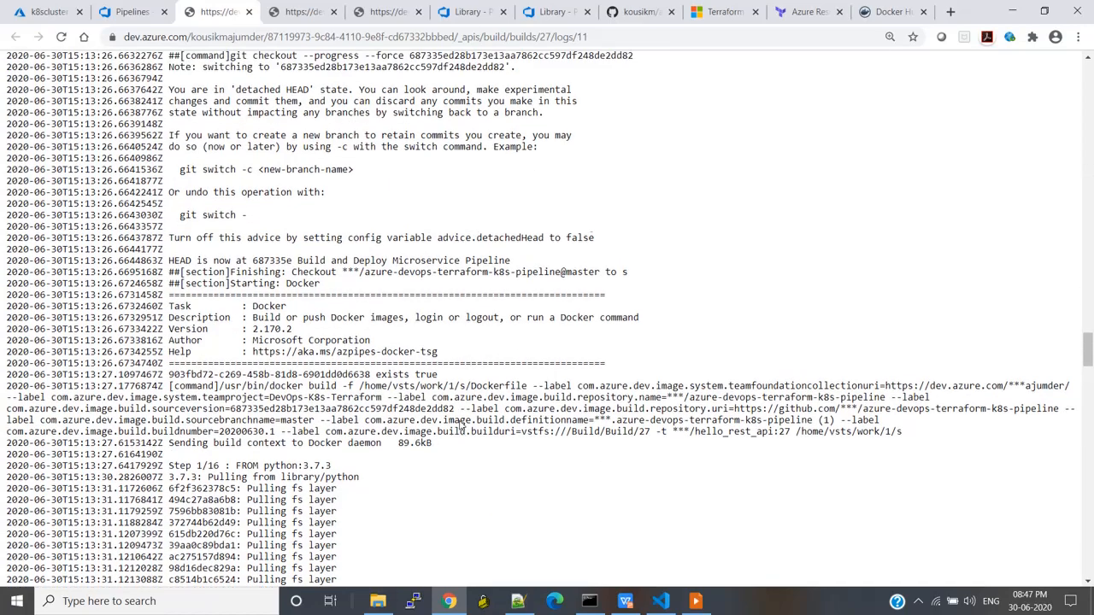
Examine the Docker task's image build in the raw log, from the python:3.7.3 base pull through the image labels
scroll(459, 423, "down", 9)
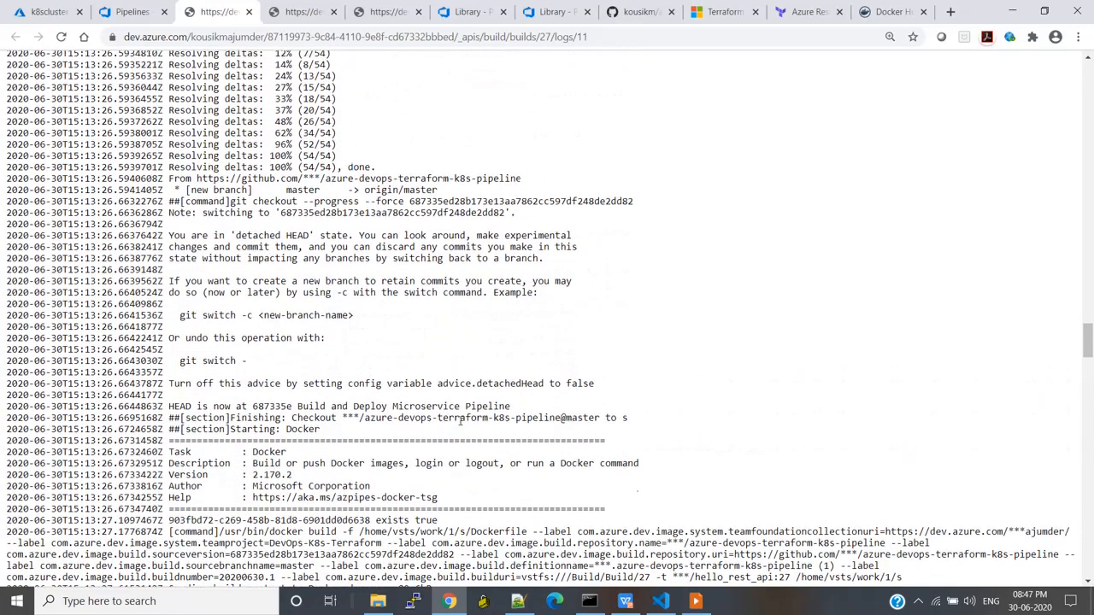
scroll(459, 425, "down", 9)
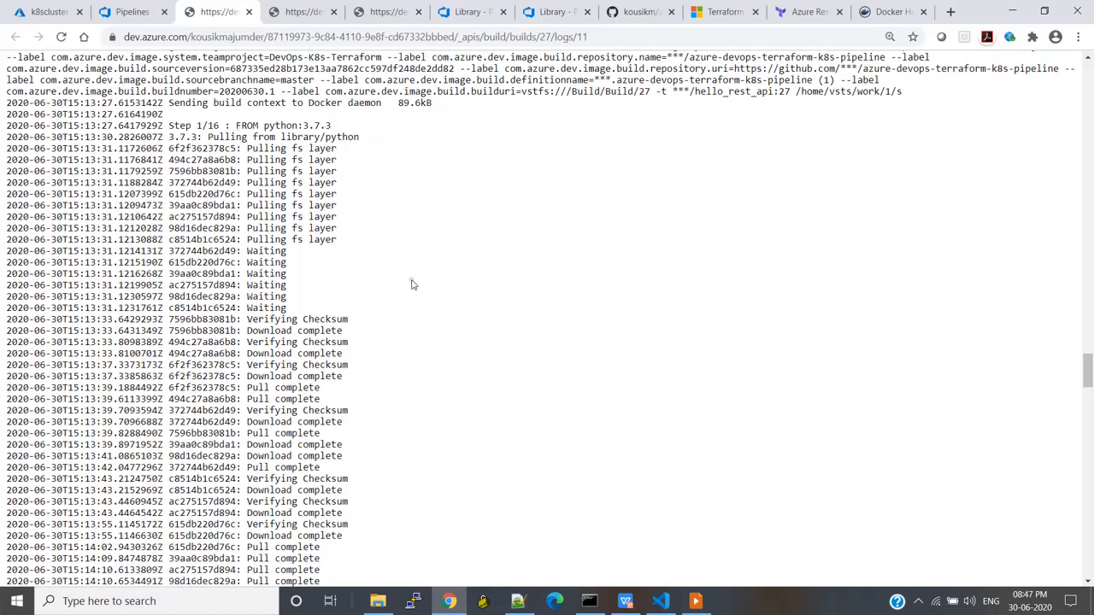
scroll(410, 281, "down", 1)
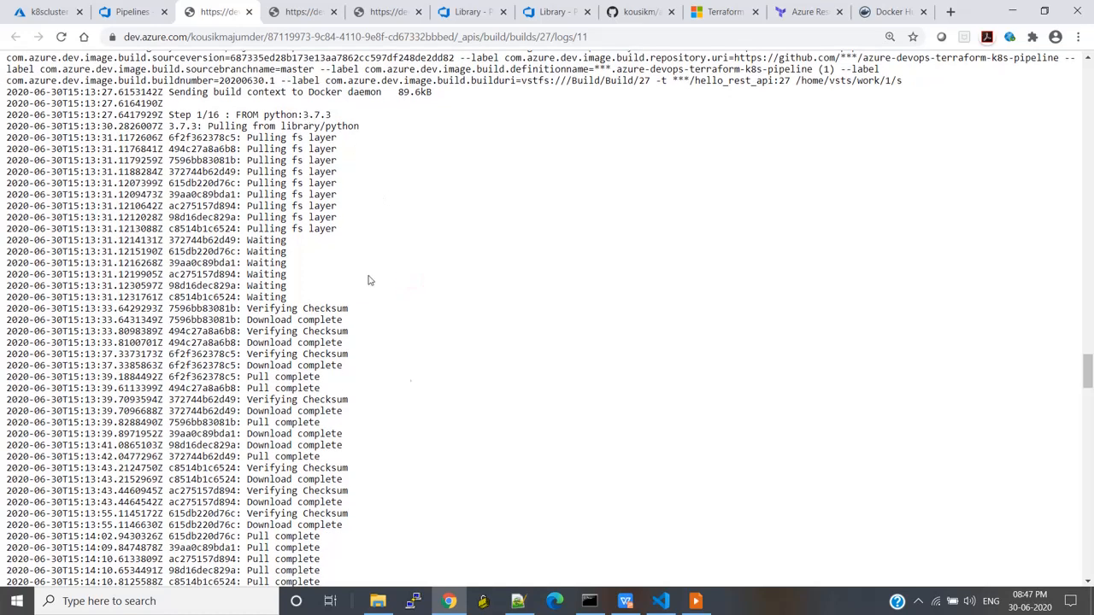
scroll(417, 395, "down", 7)
scroll(417, 395, "down", 1)
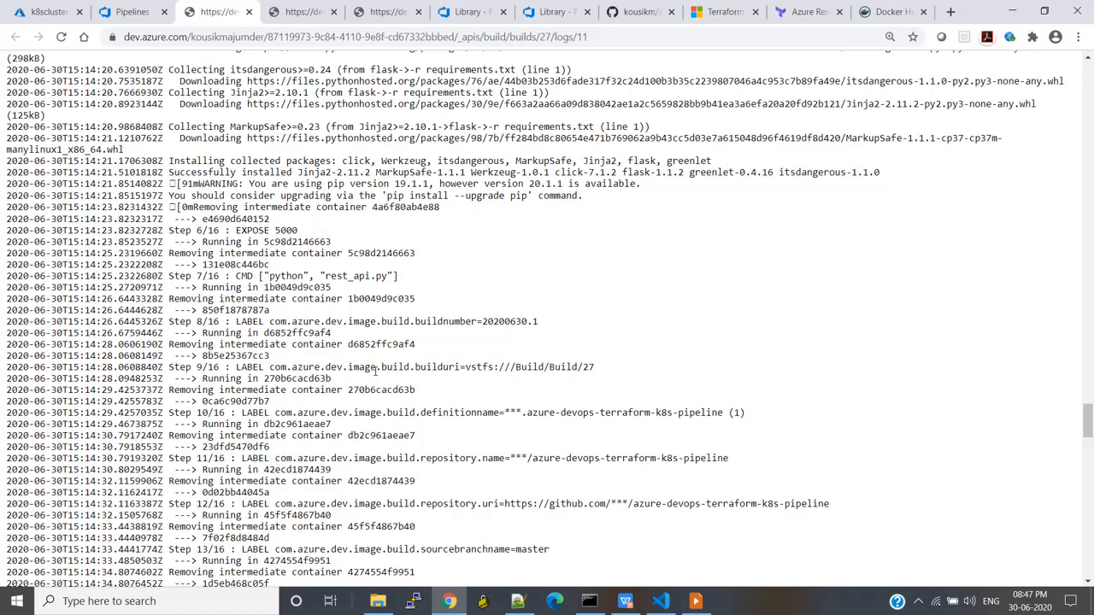
scroll(375, 370, "down", 5)
scroll(375, 370, "down", 1)
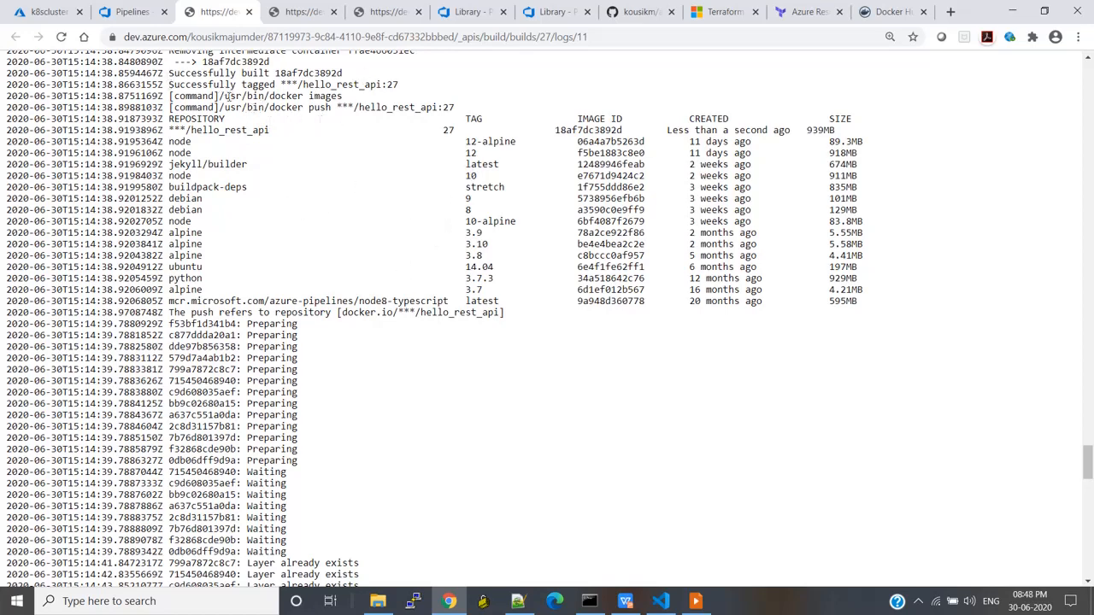
Examine the Docker image list and the tag in the hello_rest_api push command
left_click_drag(198, 142, 320, 278)
left_click(433, 350)
scroll(433, 352, "down", 1)
scroll(434, 354, "up", 1)
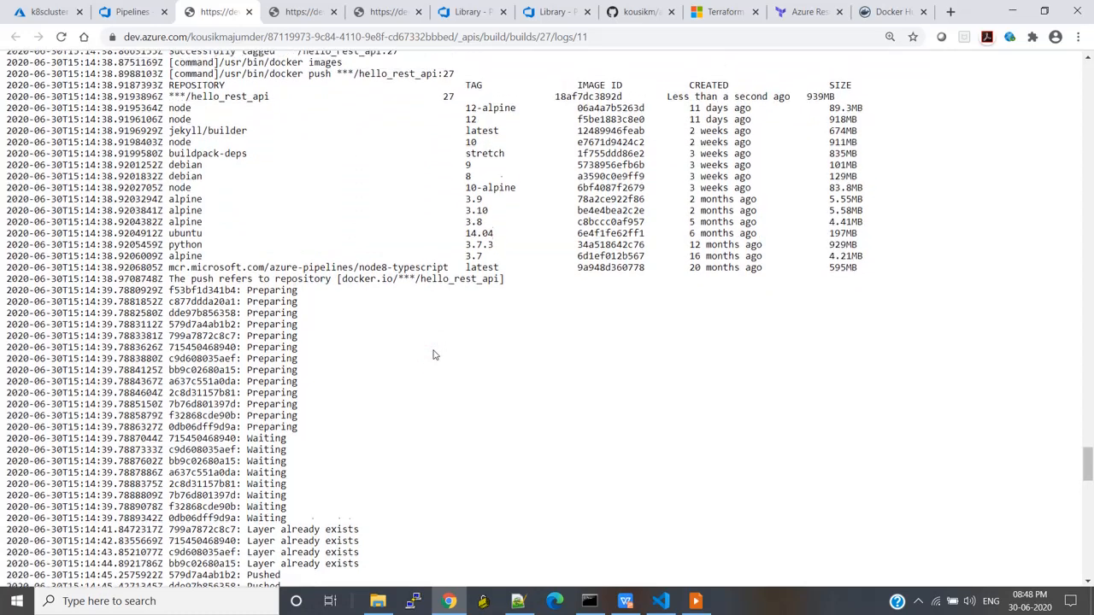
scroll(433, 354, "down", 1)
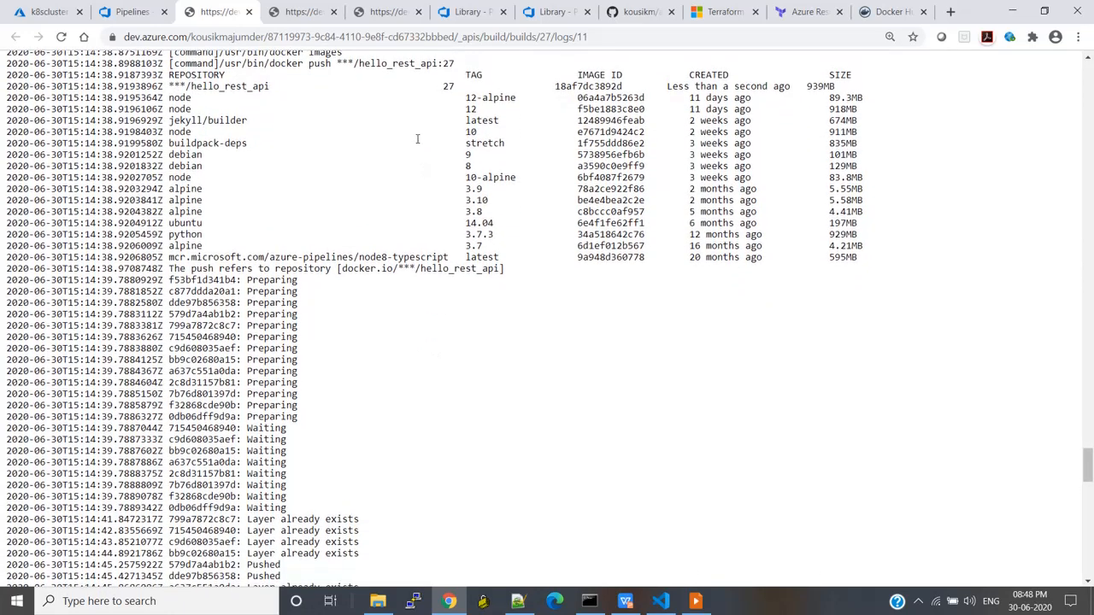
double_click(448, 64)
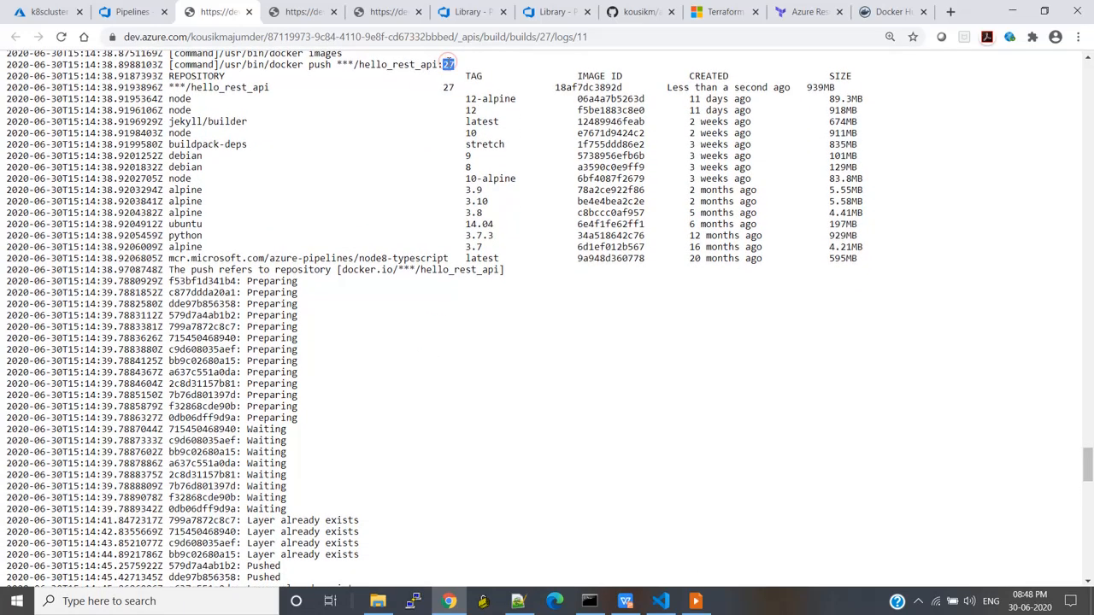
left_click(441, 104)
Review the rest of the build log, covering the pushed layers, image history, CopyFiles and PublishBuildArtifacts tasks
scroll(418, 301, "down", 3)
scroll(418, 301, "down", 1)
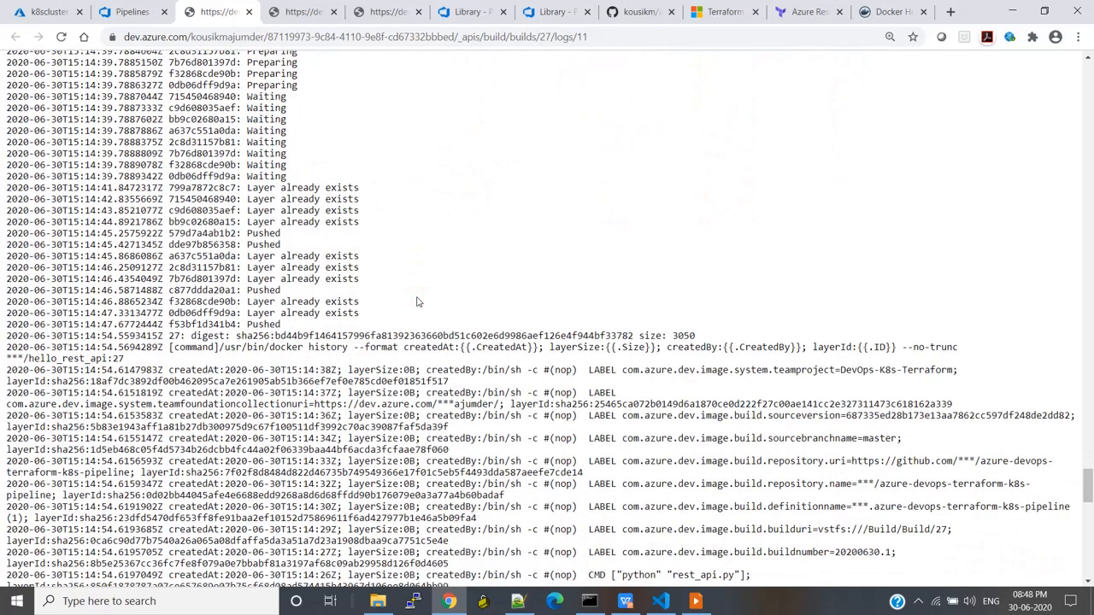
scroll(418, 302, "down", 2)
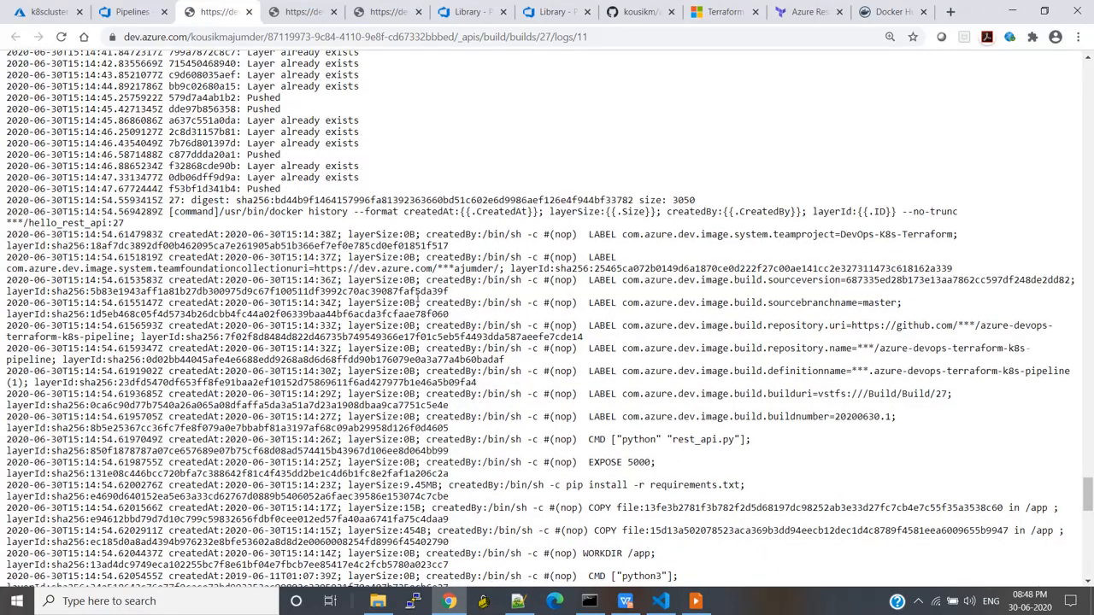
scroll(418, 301, "down", 4)
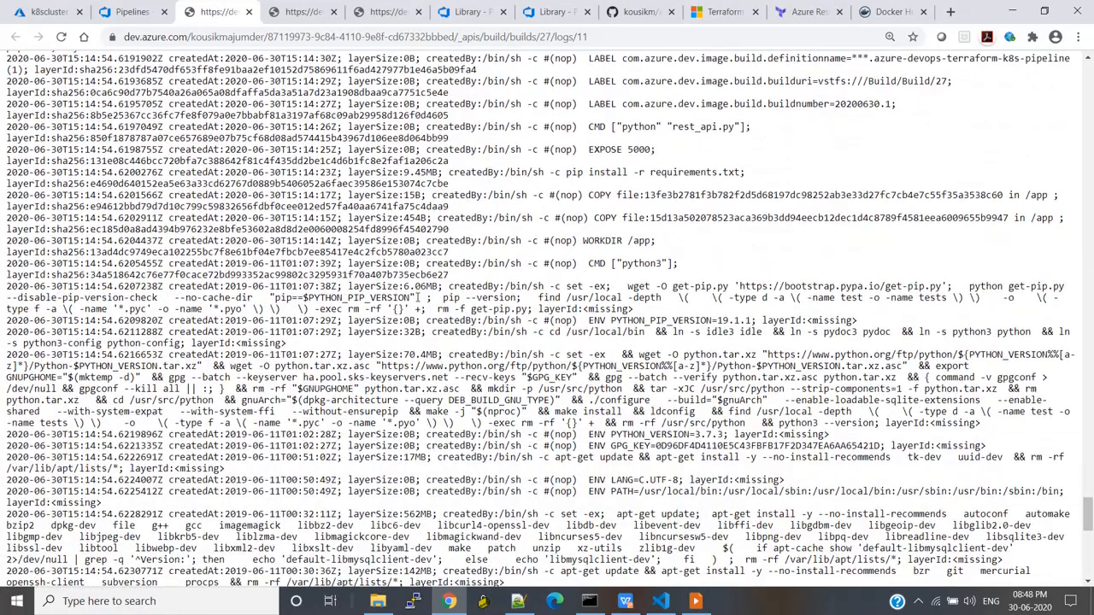
scroll(417, 297, "down", 7)
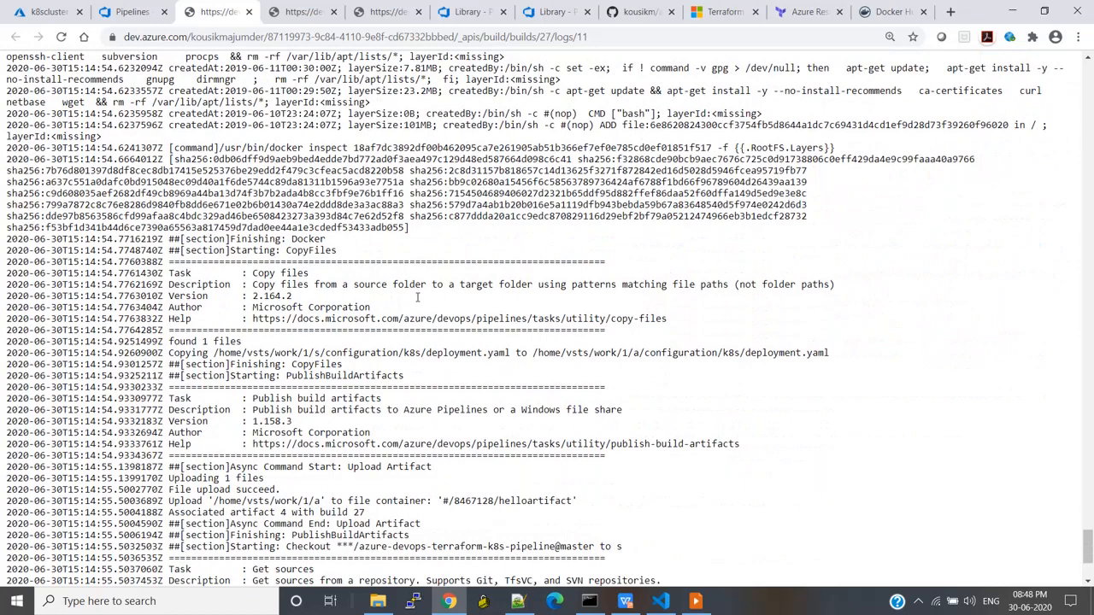
scroll(418, 296, "down", 3)
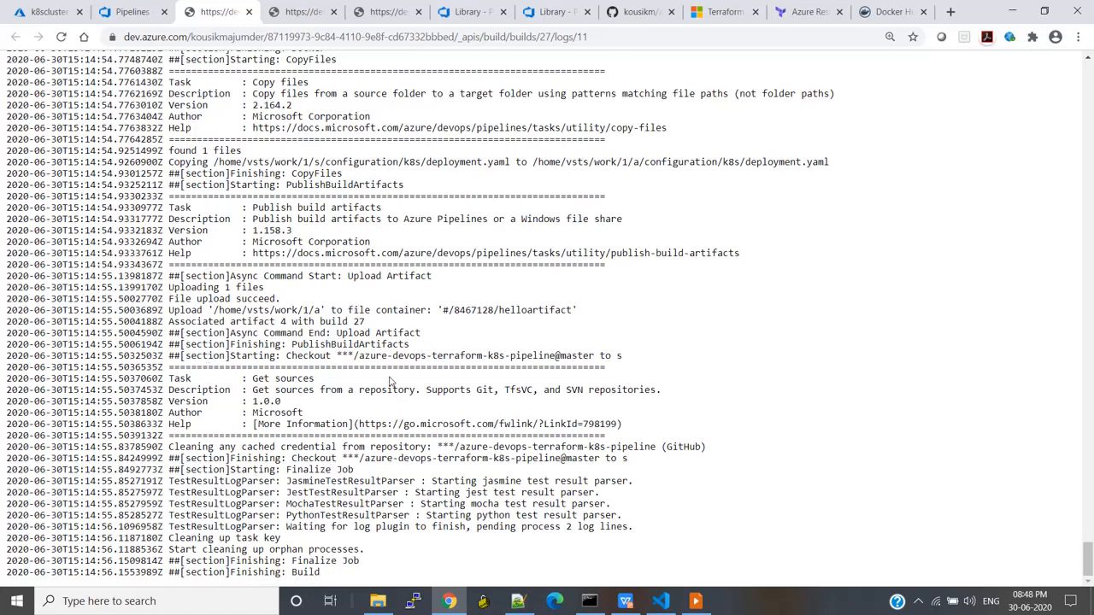
scroll(389, 381, "up", 15)
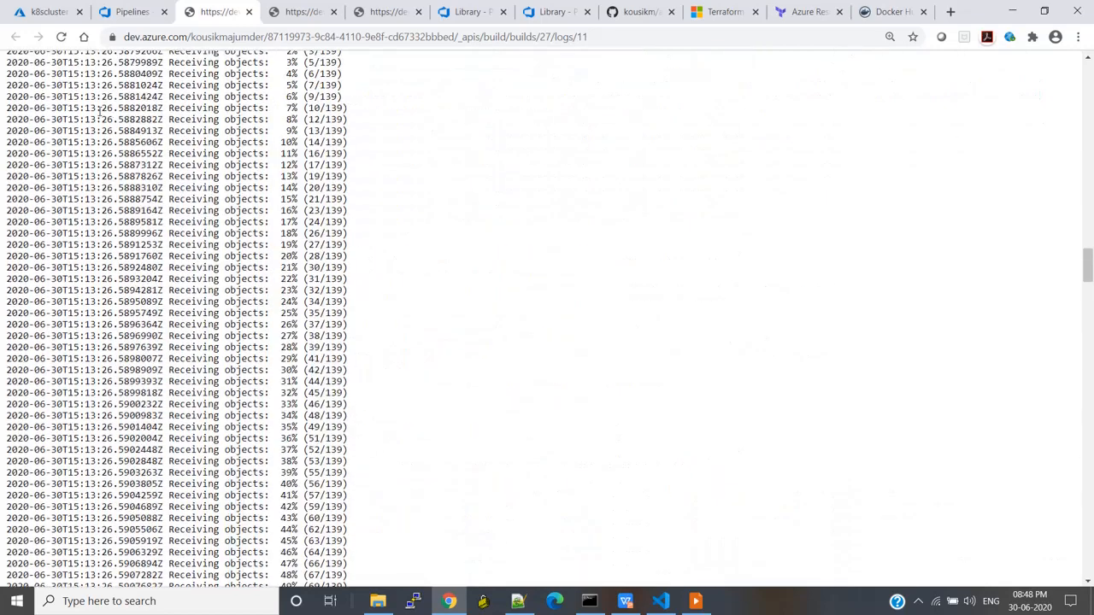
Open the Deploy job's raw log from the pipeline run and examine the deployment rollout and hello-api service output
left_click(132, 11)
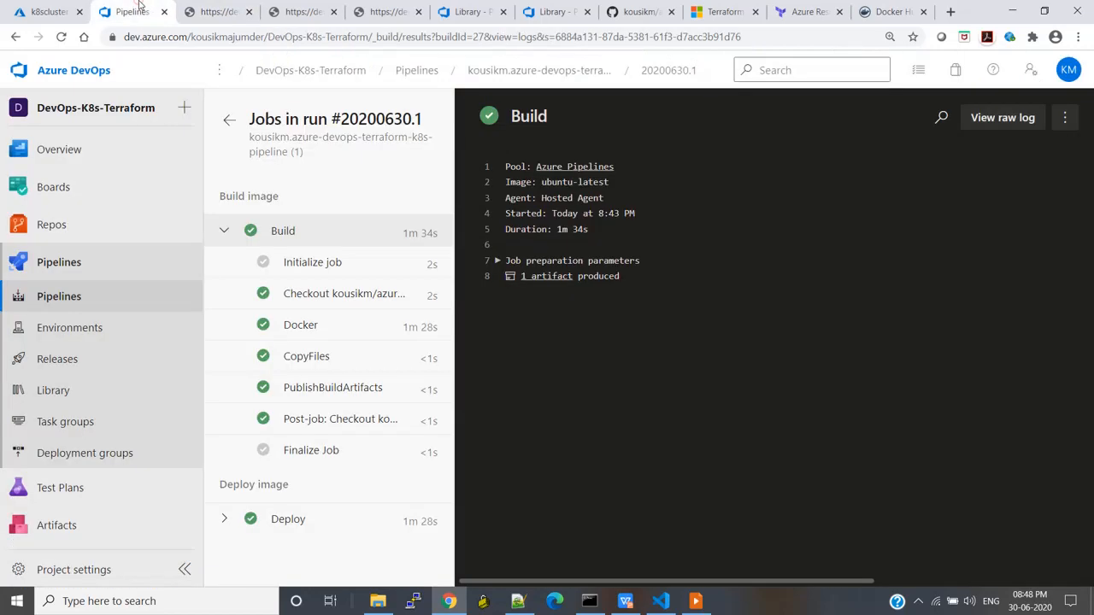
left_click(287, 519)
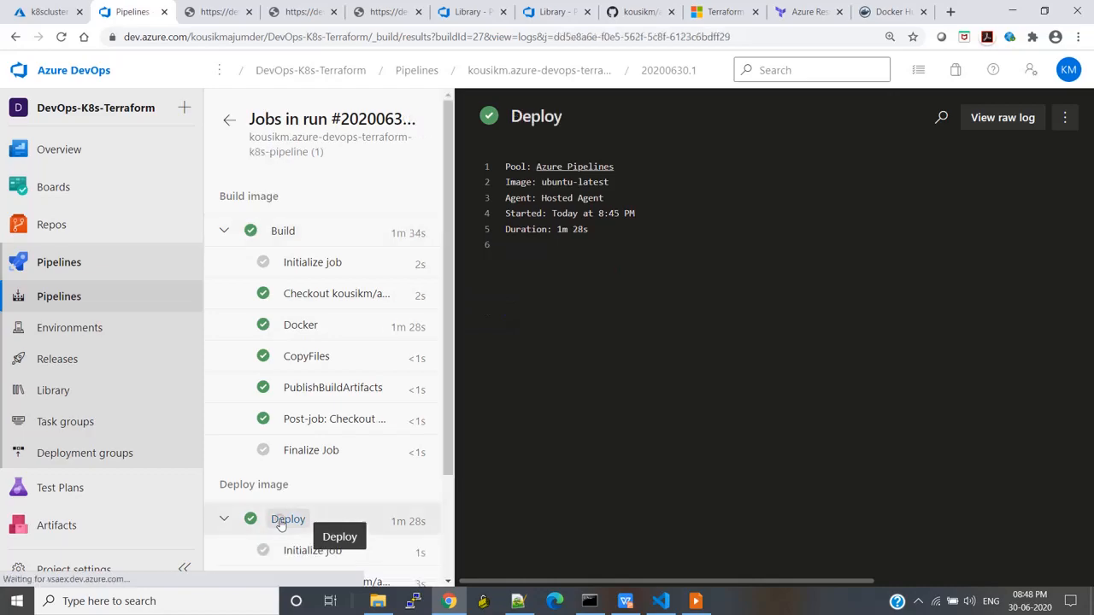
left_click(996, 115)
scroll(444, 279, "down", 20)
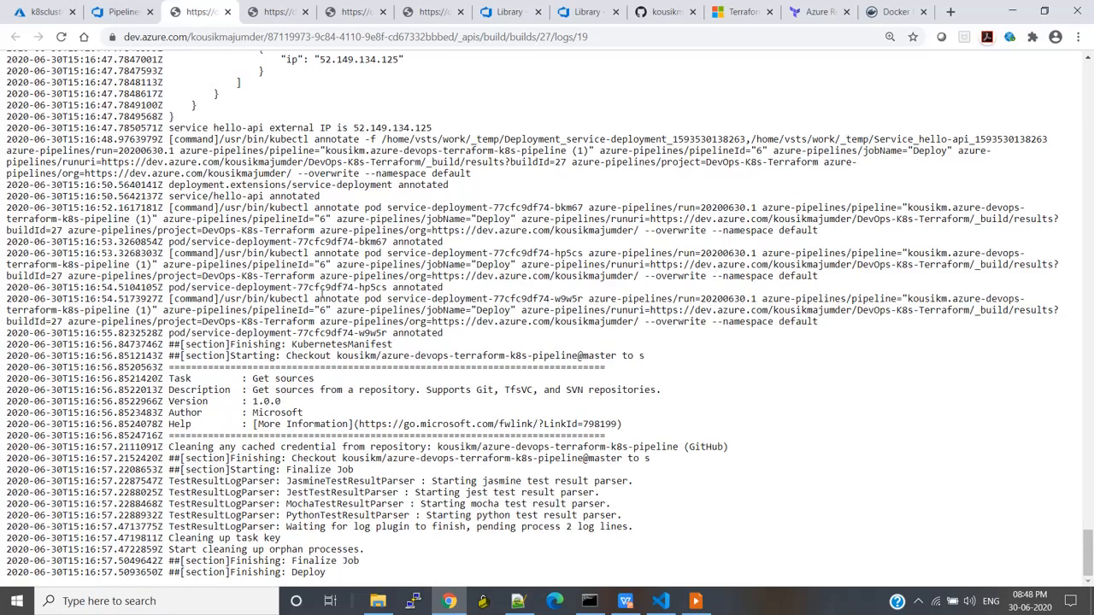
scroll(342, 351, "up", 10)
scroll(322, 295, "down", 3)
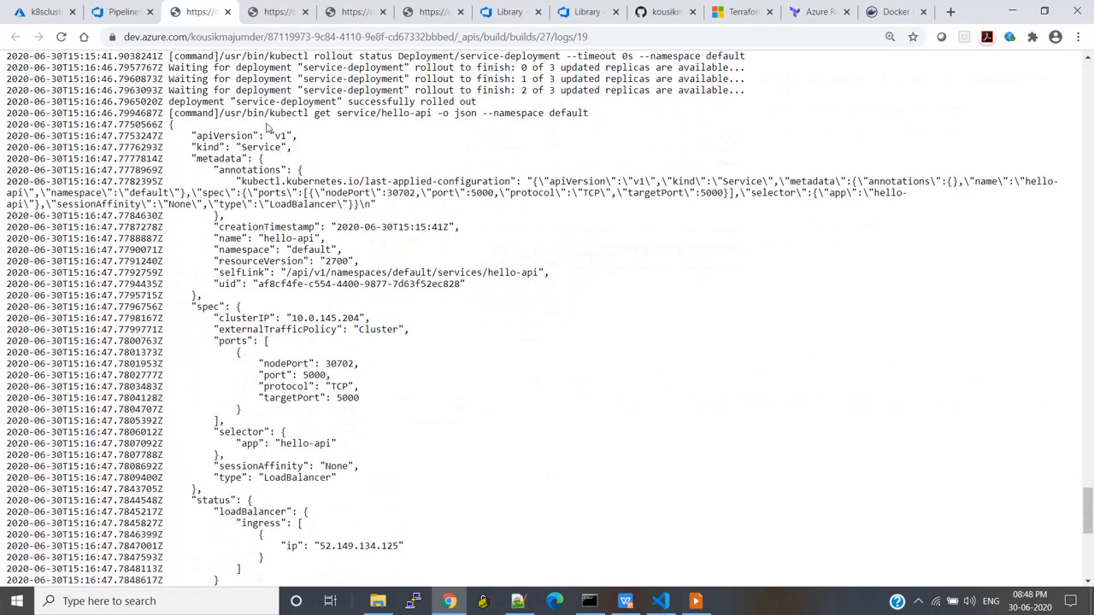
left_click(334, 129)
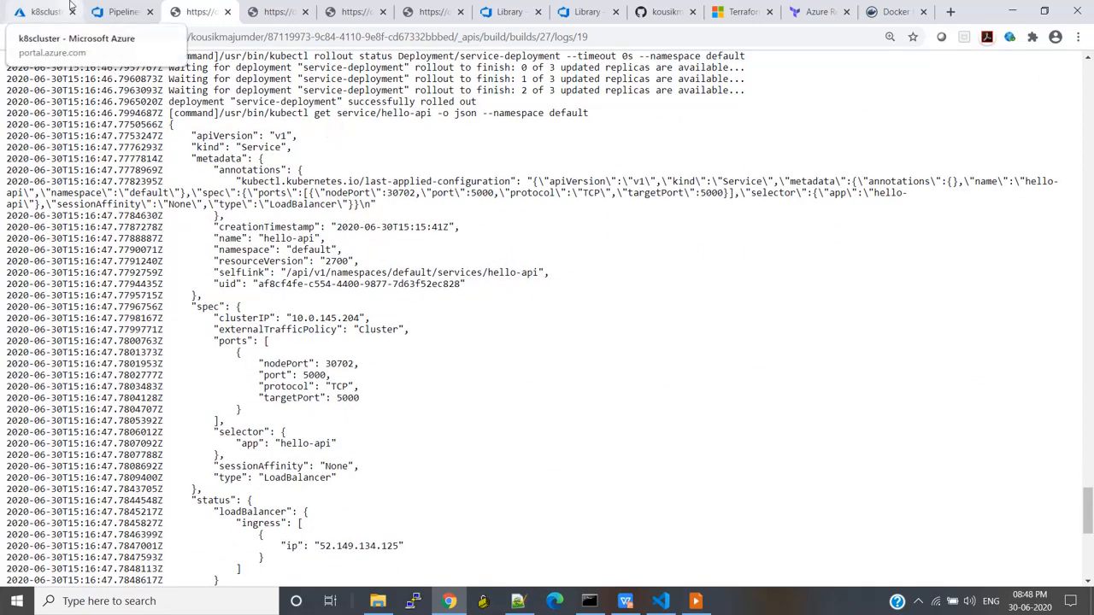
Switch to the Azure portal and open k8scluster from the k8s-rg resource group
left_click(29, 6)
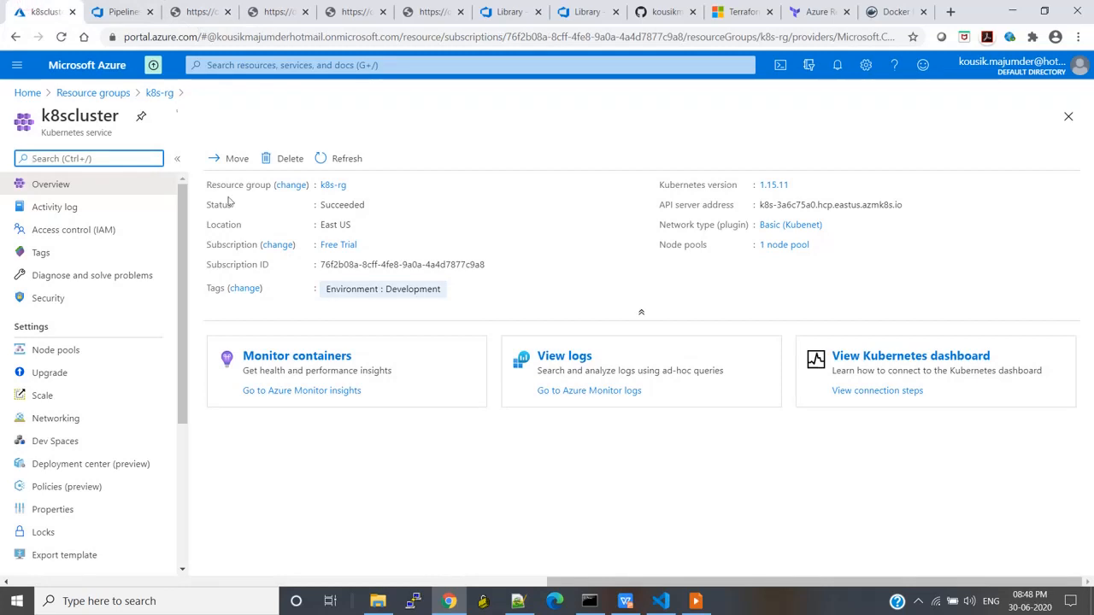
left_click(89, 92)
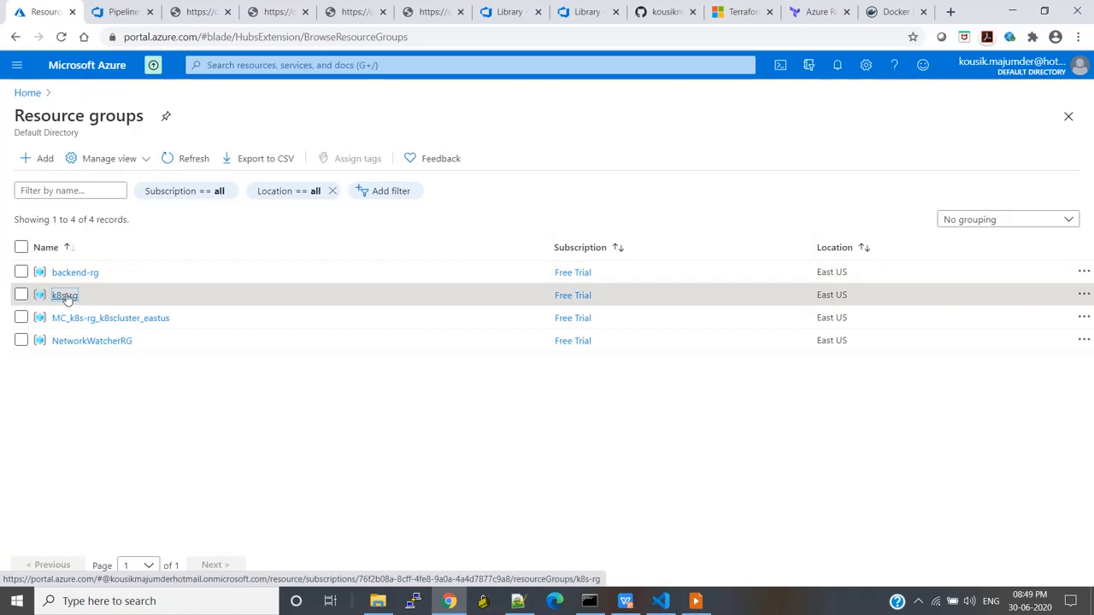
left_click(66, 296)
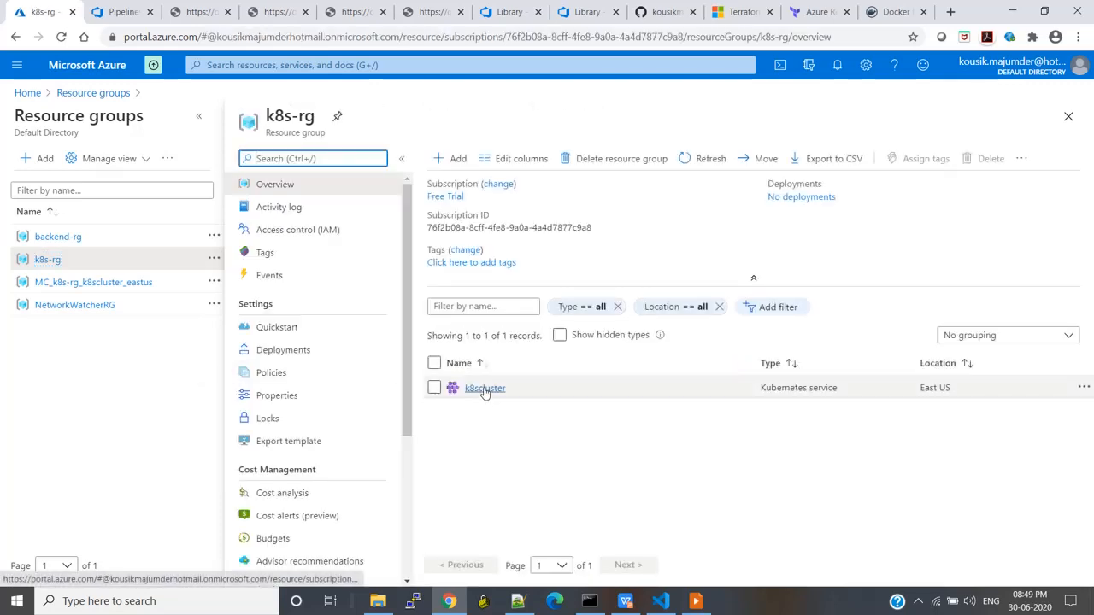
left_click(484, 389)
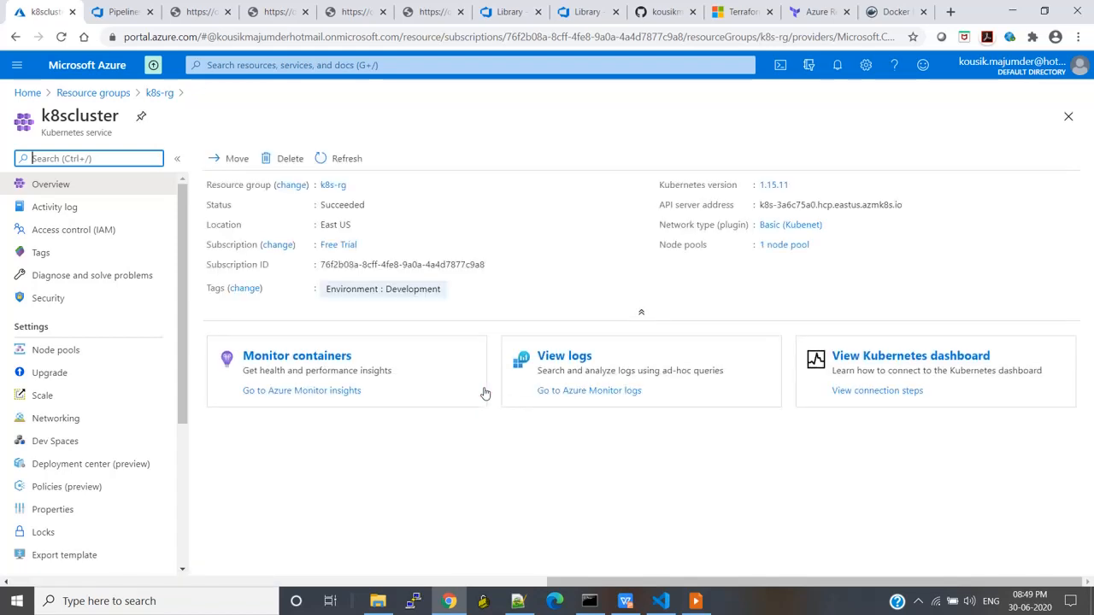
Inspect the cluster's node pools, opening and closing the scale settings of the agent pool
left_click(782, 247)
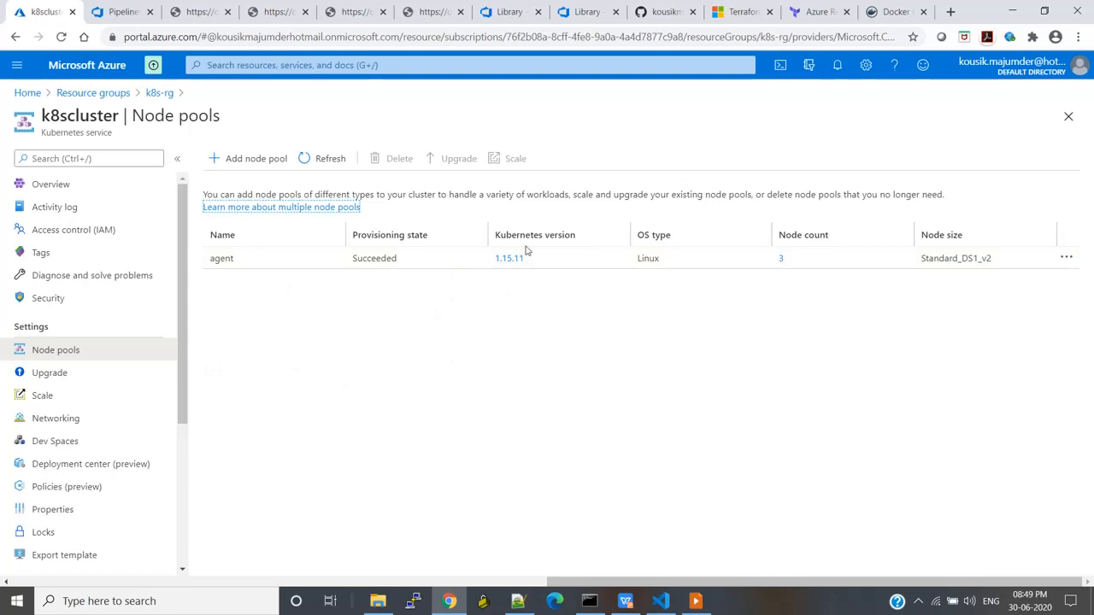
left_click(782, 260)
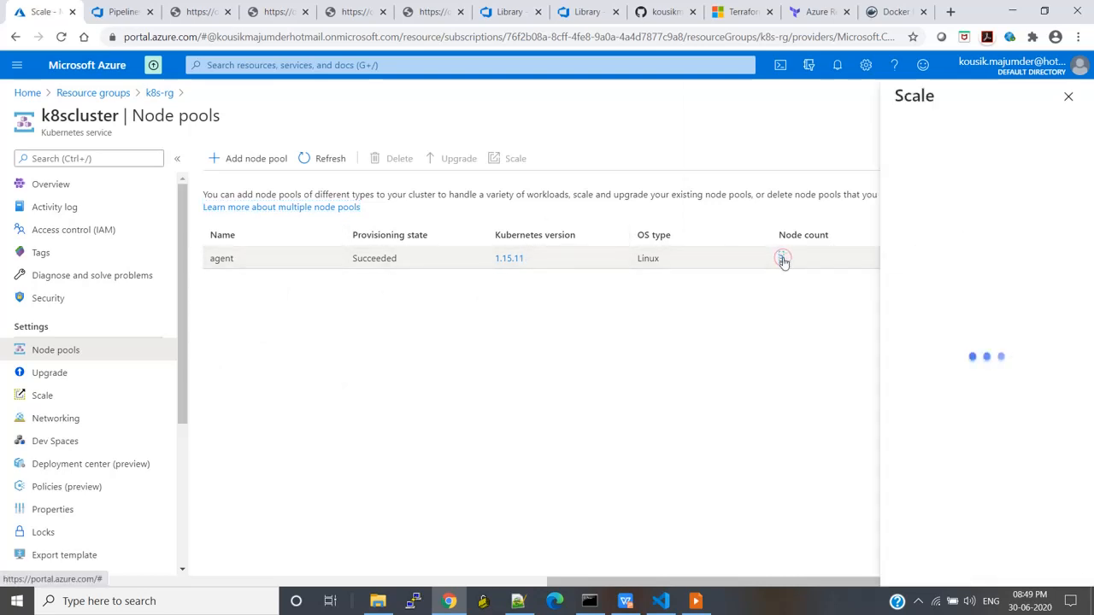
left_click(1068, 97)
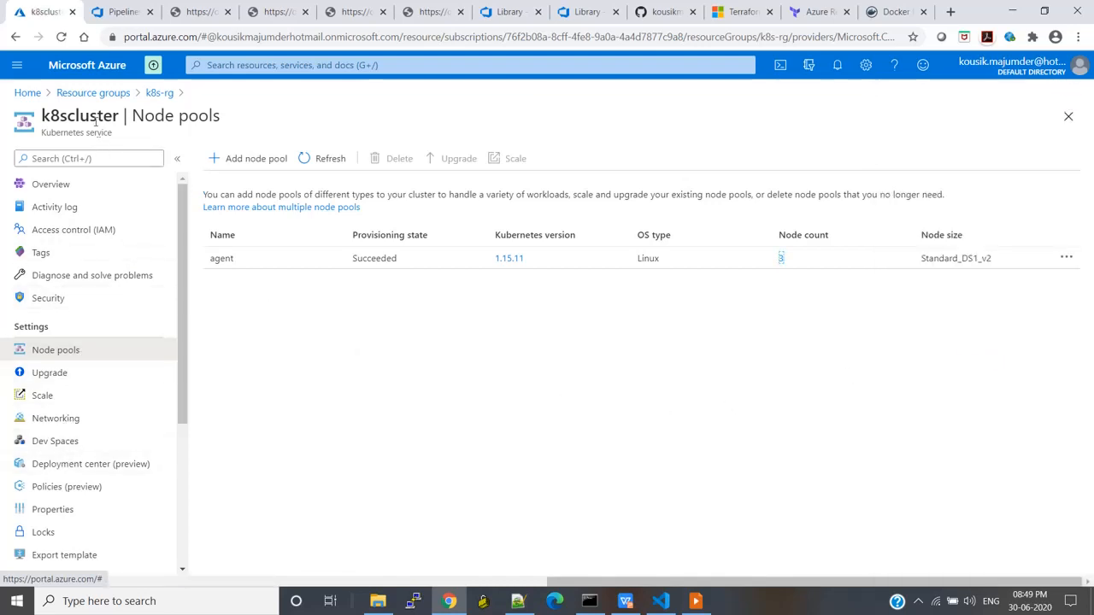
Reopen k8scluster from the k8s-rg resource group and show the connection steps for its Kubernetes dashboard
left_click(159, 92)
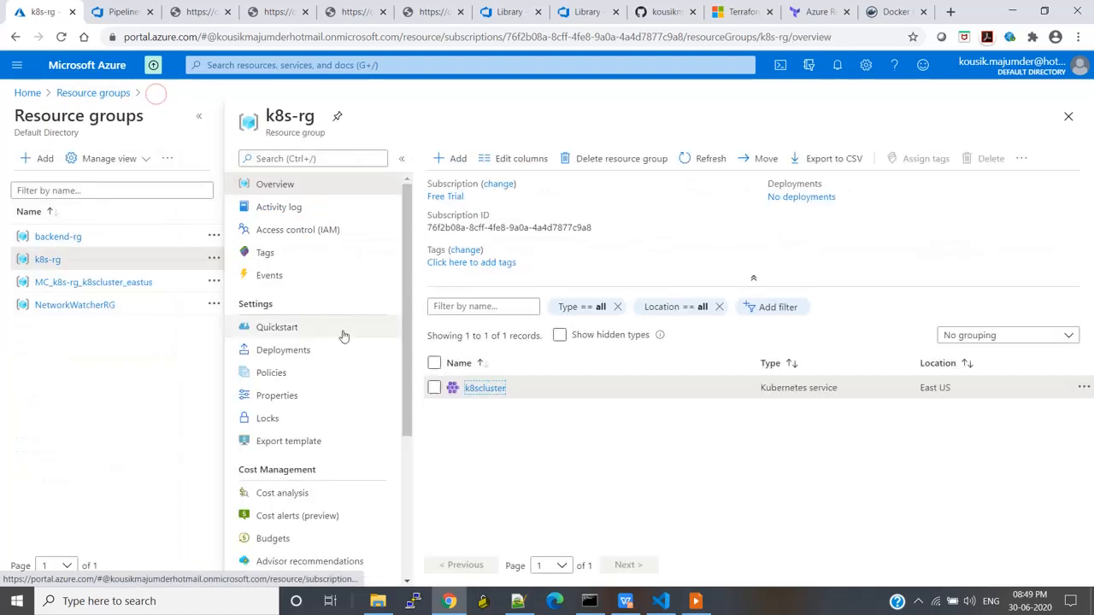
left_click(492, 389)
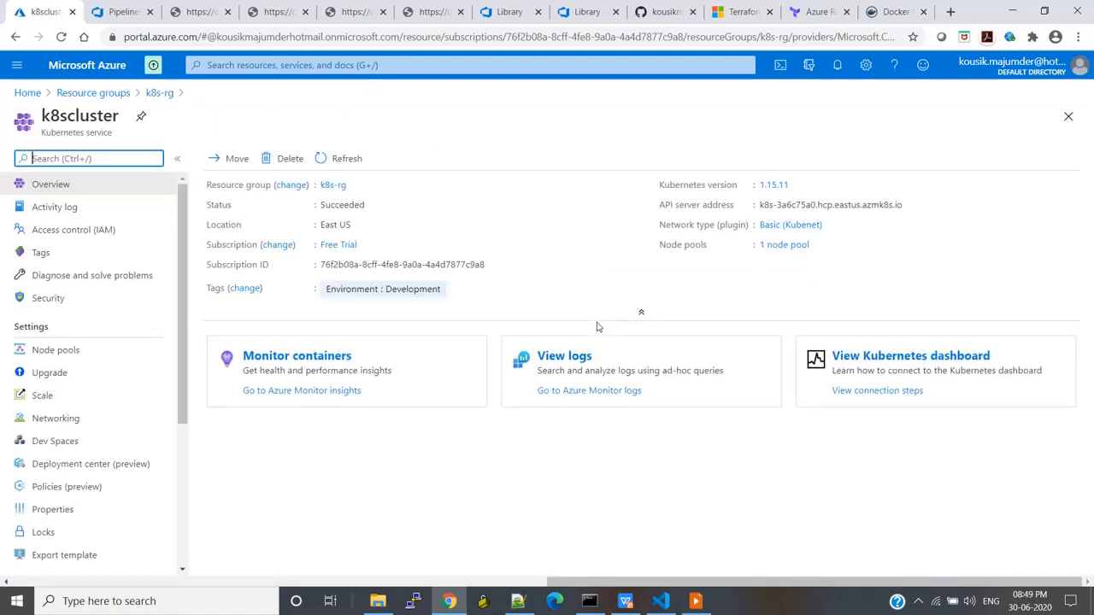
left_click(934, 360)
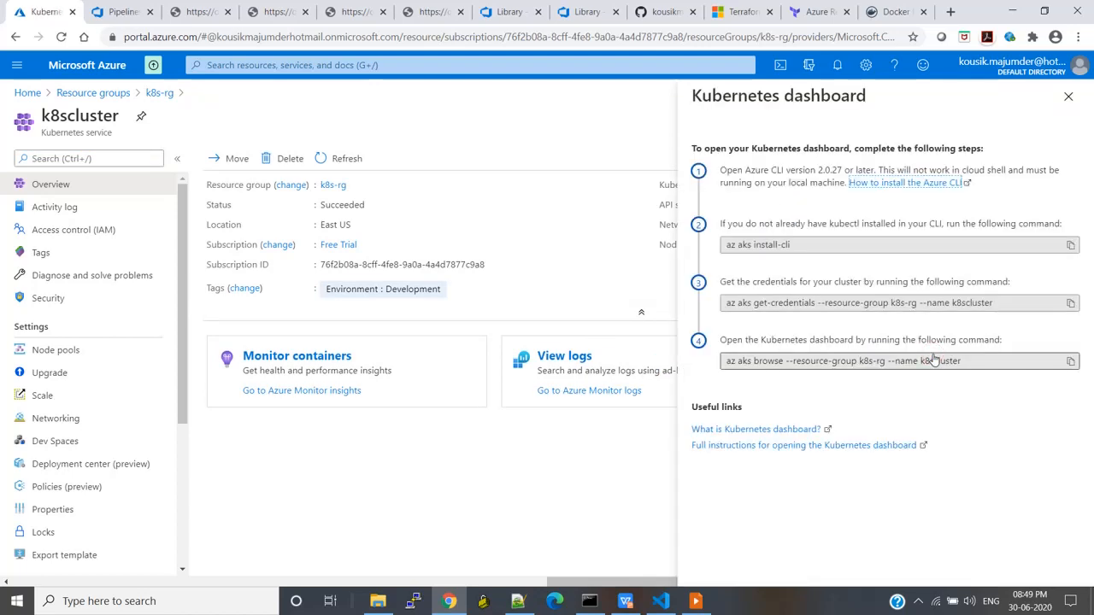
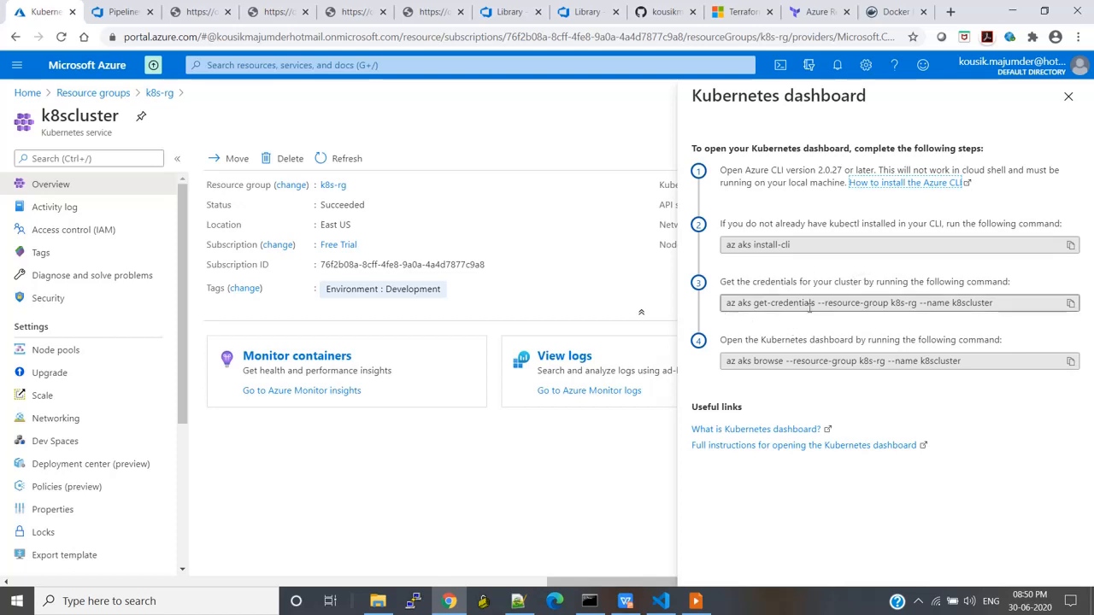
Copy the cluster credentials command from the portal and run az aks get-credentials --resource-group k8s-rg --name k8scluster in Command Prompt
left_click(1069, 304)
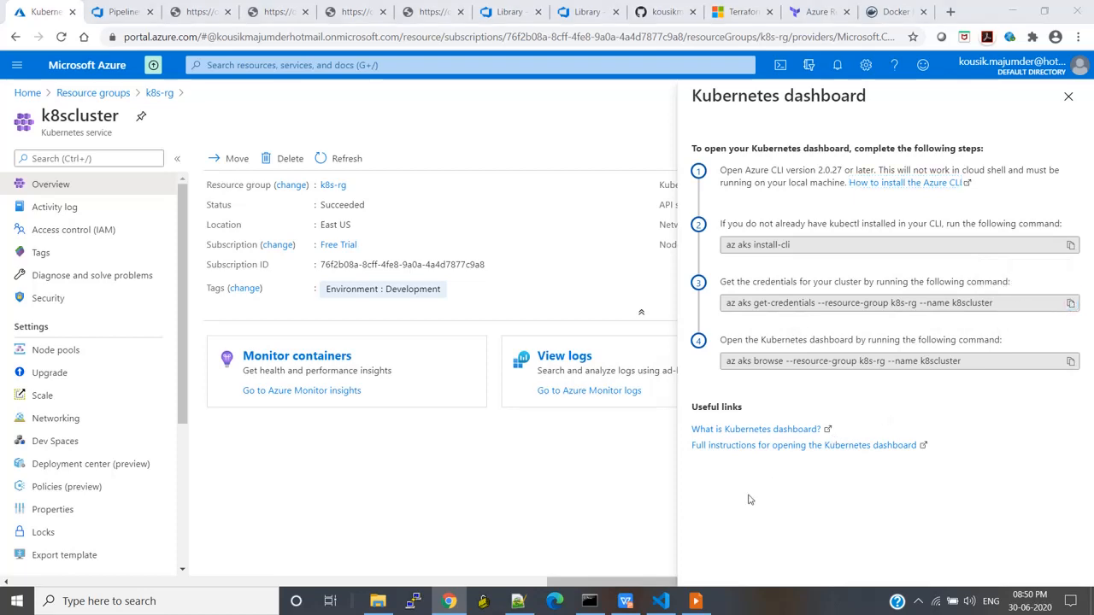
key("alt+Tab")
key("alt+Tab")
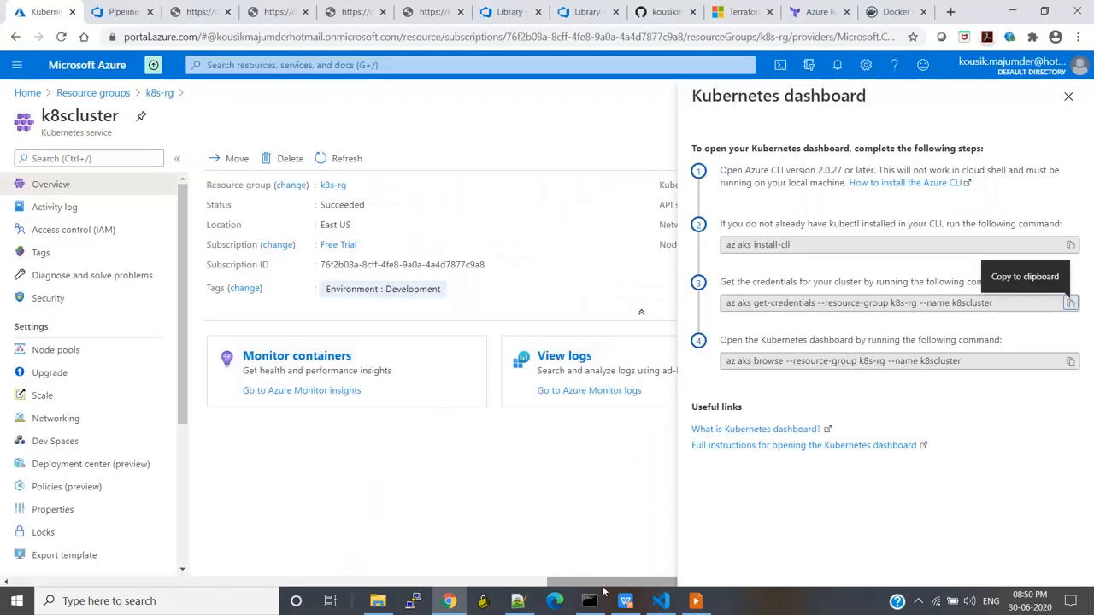
left_click(590, 601)
key("Return")
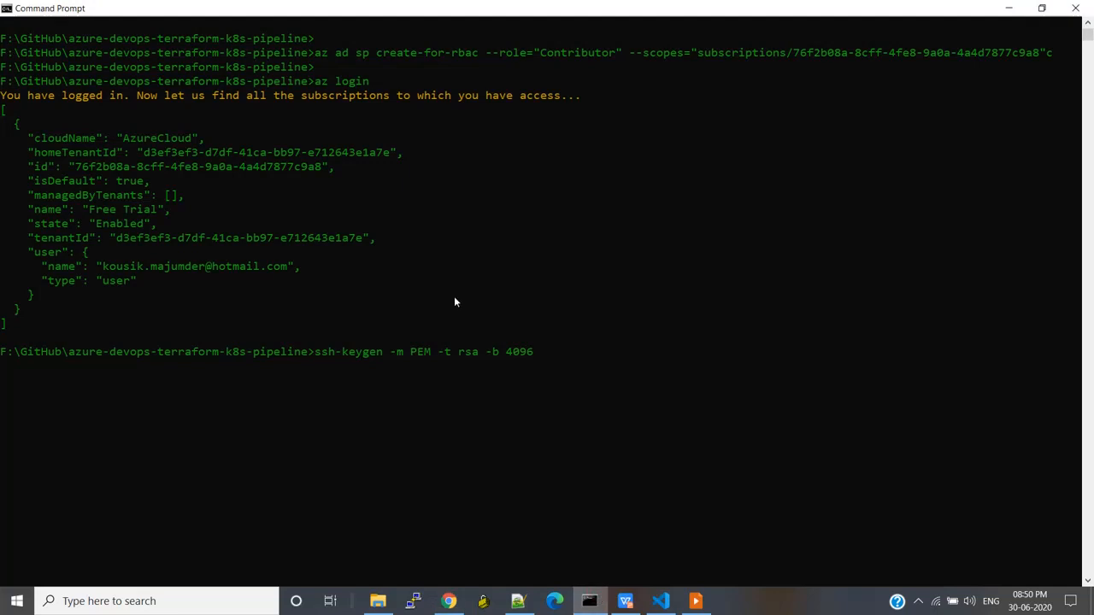
key("Return")
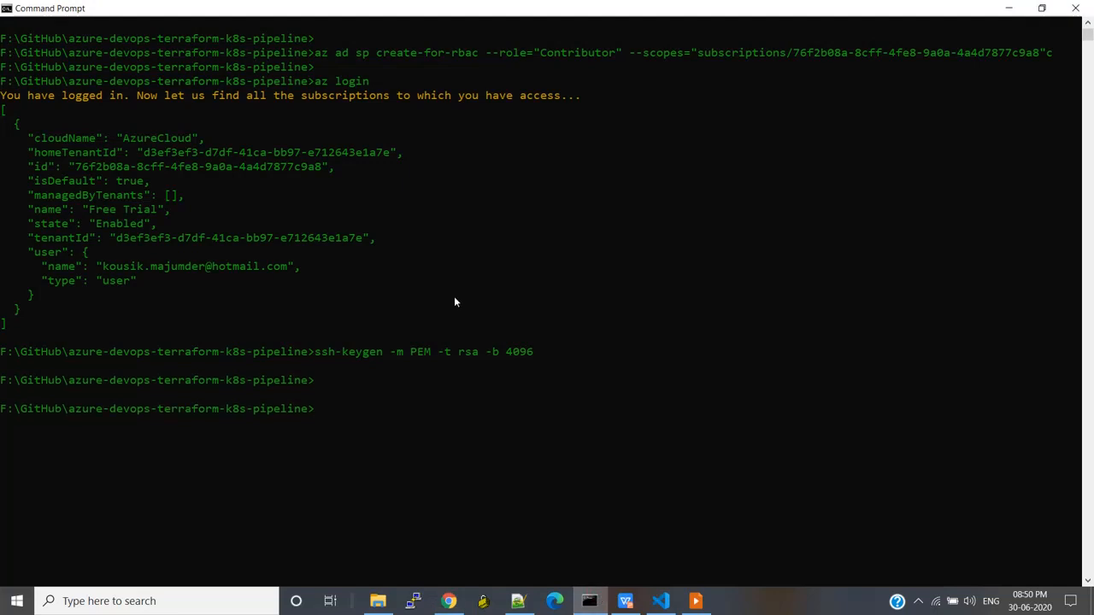
key("alt+Tab")
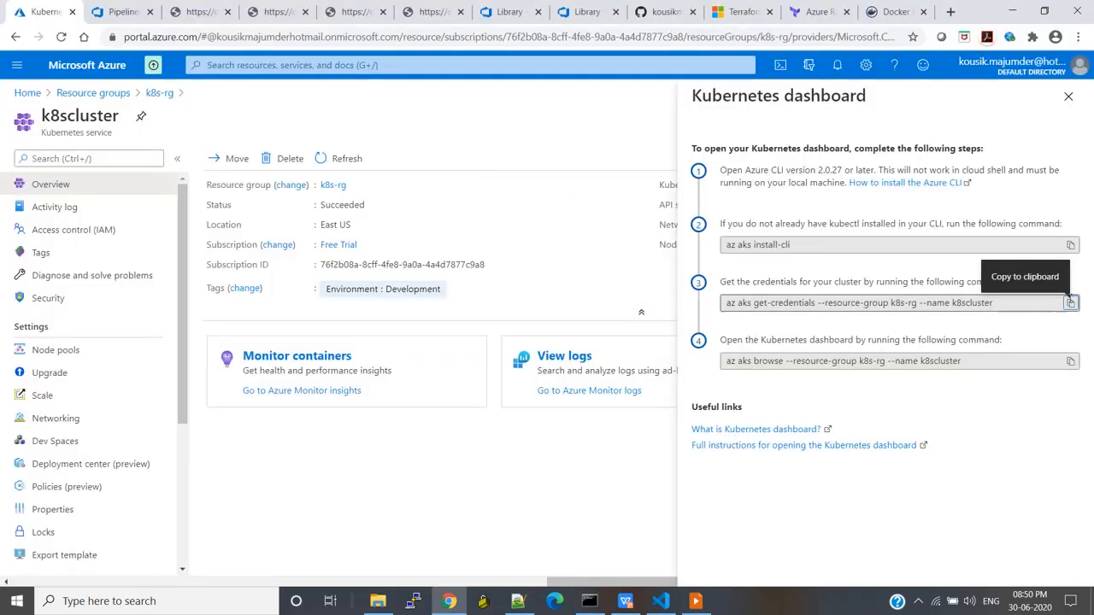
left_click(1070, 303)
key("alt+Tab")
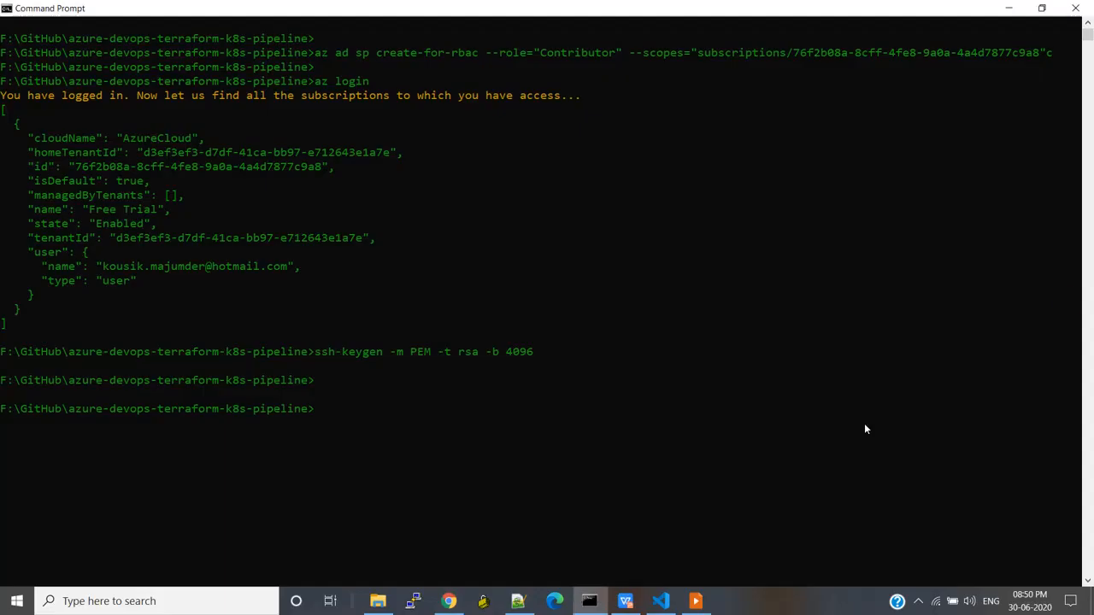
right_click(485, 391)
key("Return")
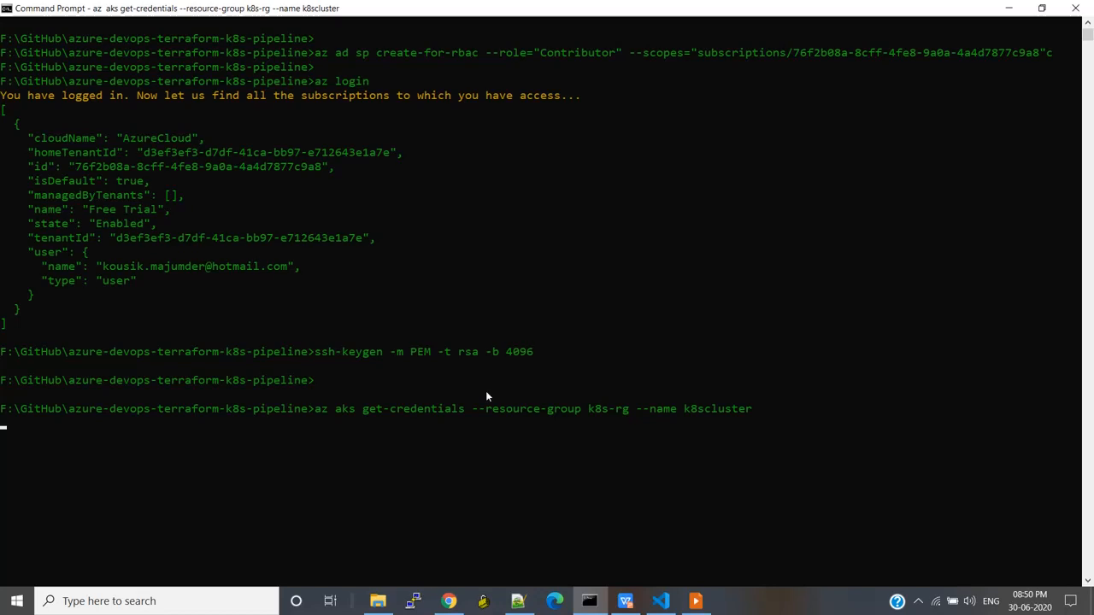
Copy the portal's az aks browse command, and answer y to both prompts about overwriting the existing k8scluster kubeconfig entries in Command Prompt
key("alt+Tab")
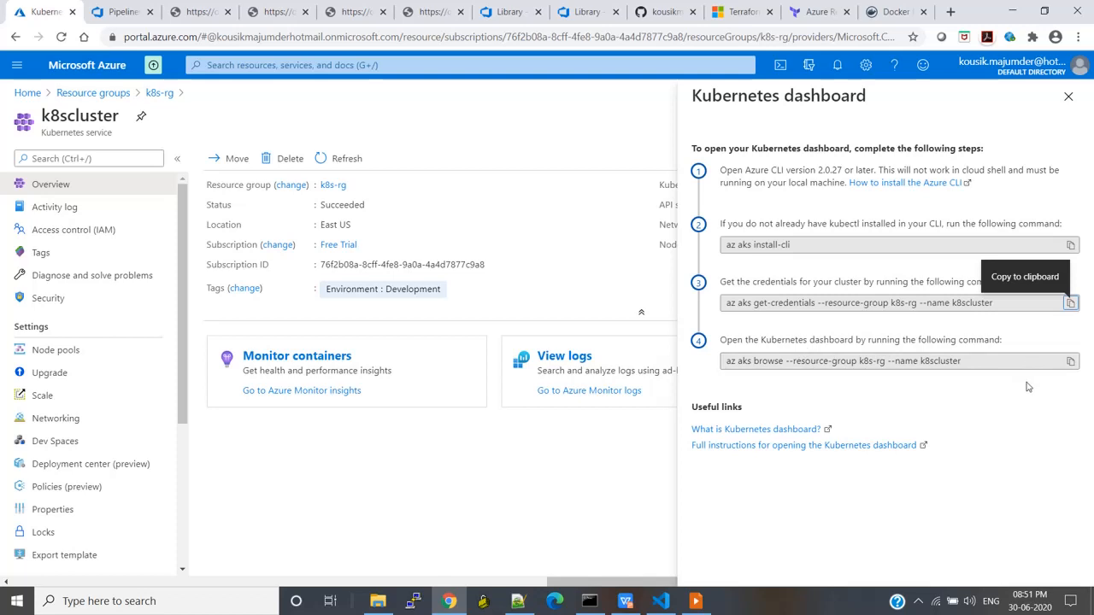
left_click(1071, 362)
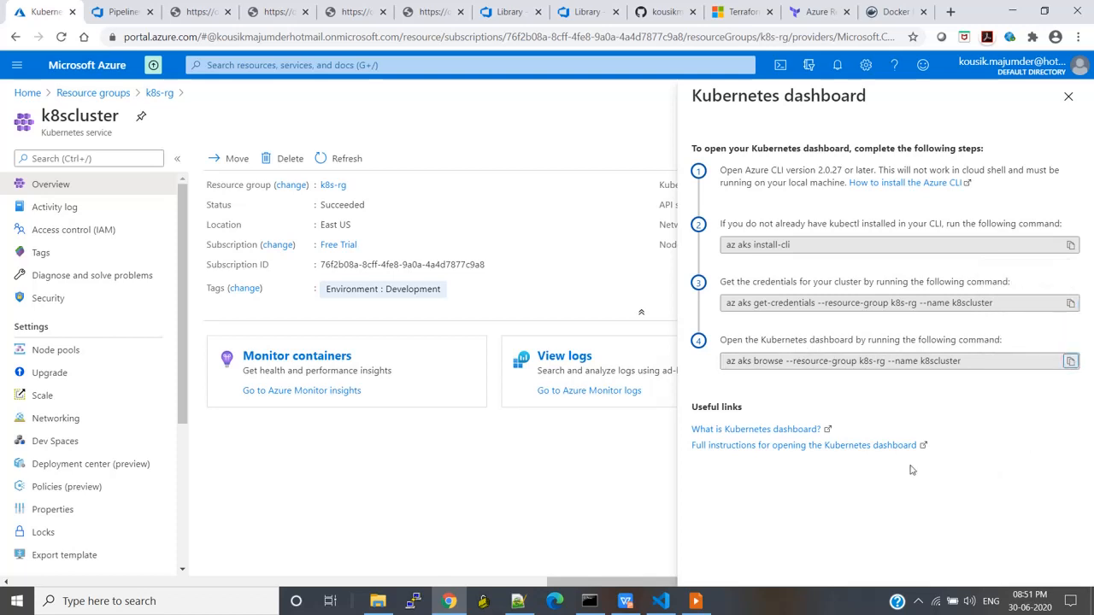
key("alt+Tab")
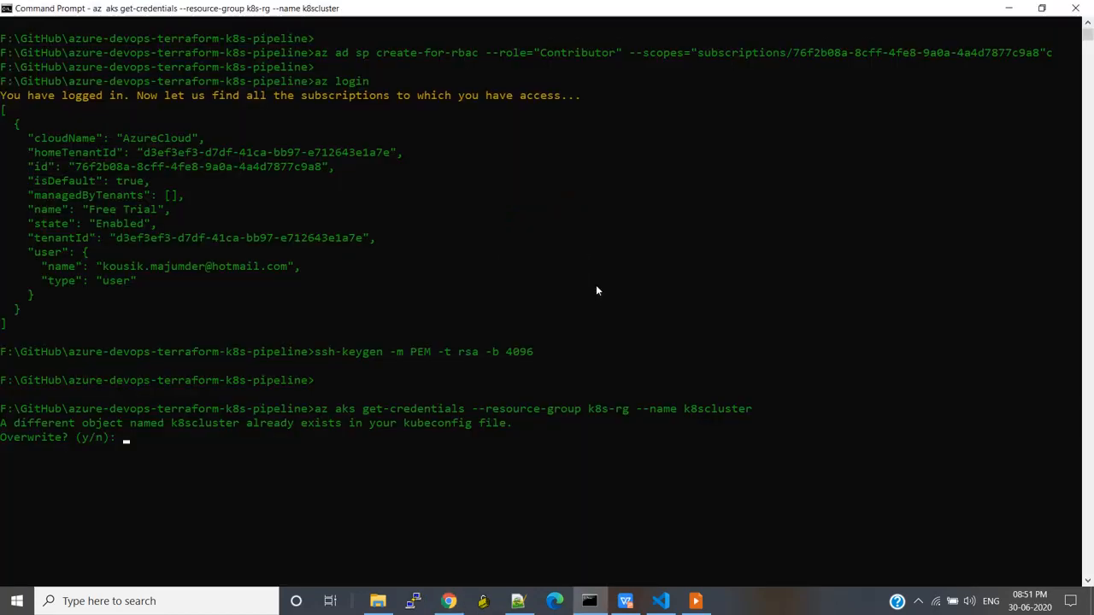
type("y")
key("Return")
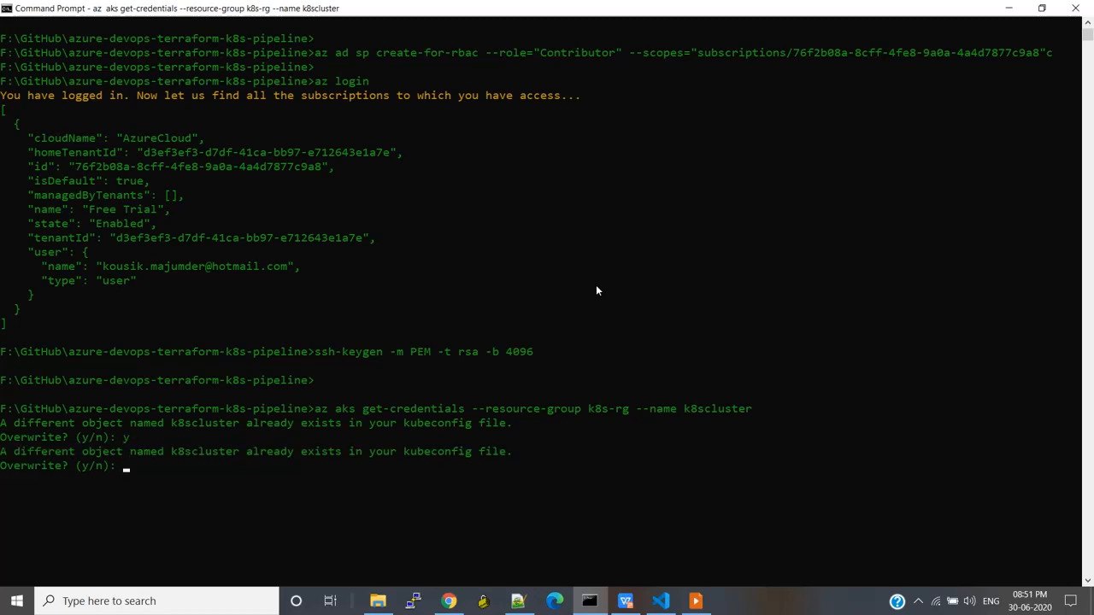
type("y")
key("Return")
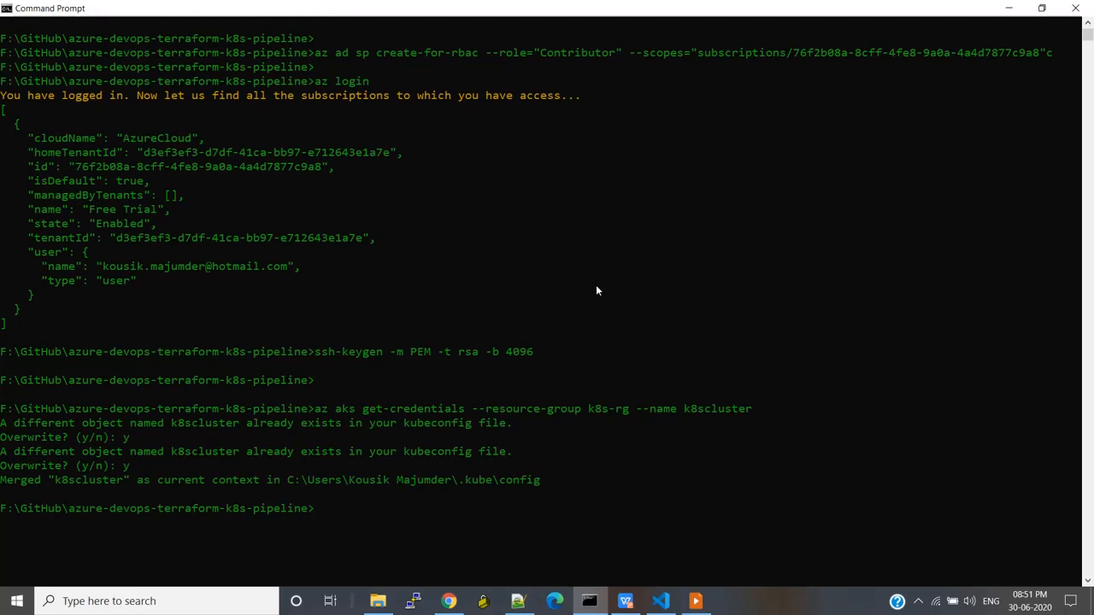
Try to open the Kubernetes dashboard by running az aks browse --resource-group k8s-rg --name k8scluster
key("ctrl+v")
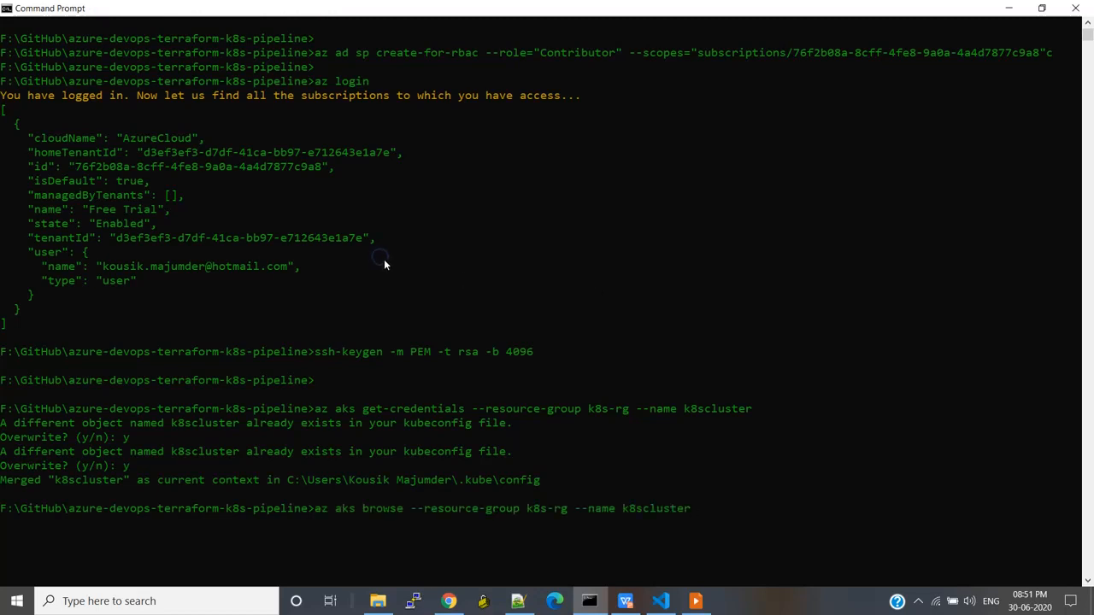
key("alt+Tab")
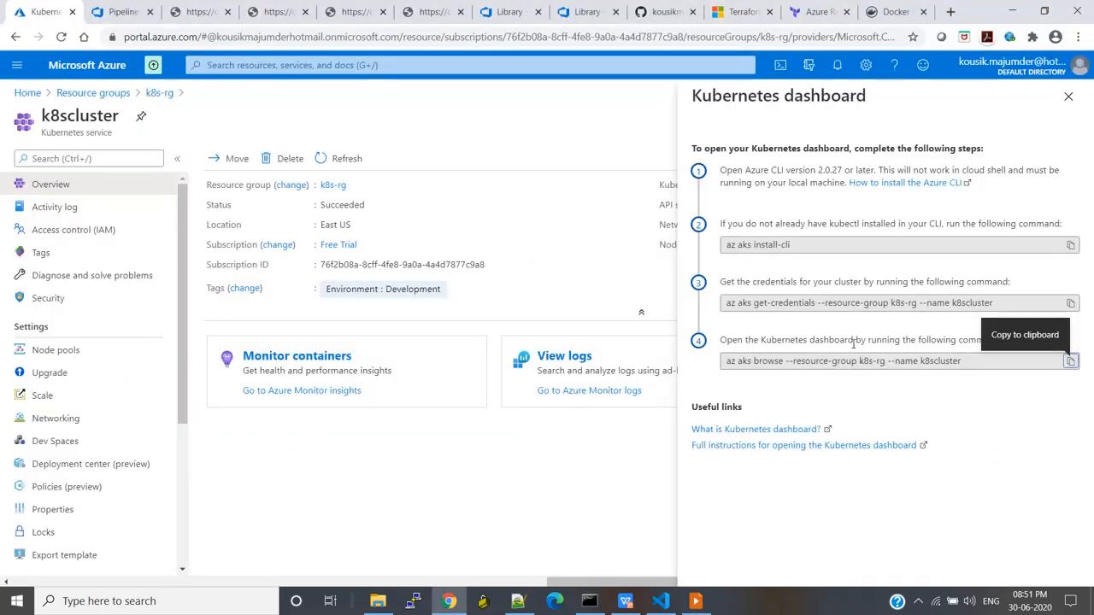
key("alt+Tab")
key("Return")
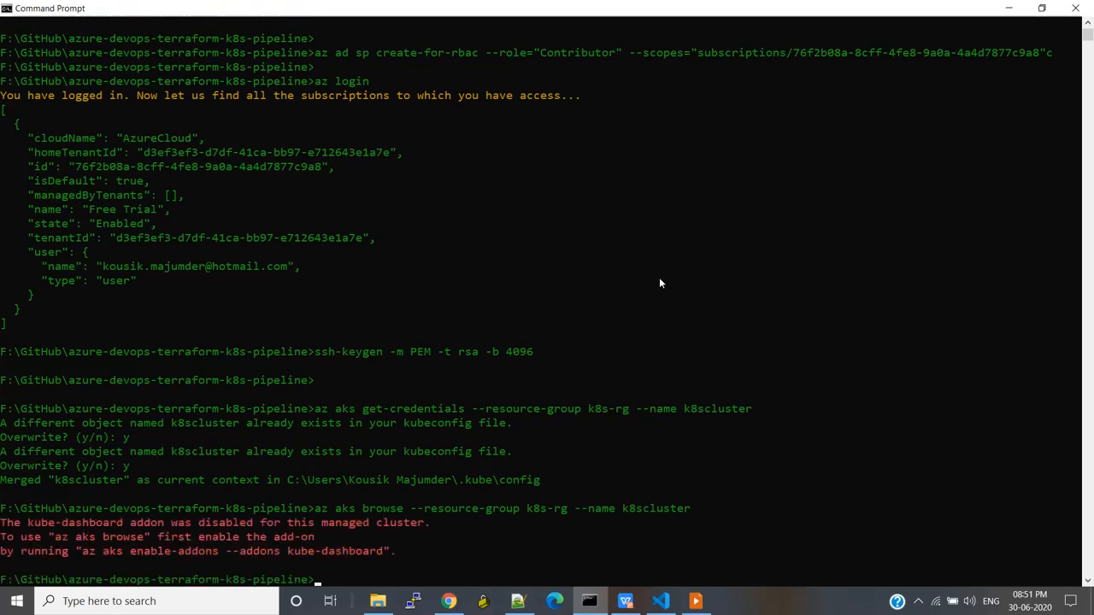
scroll(659, 283, "down", 1)
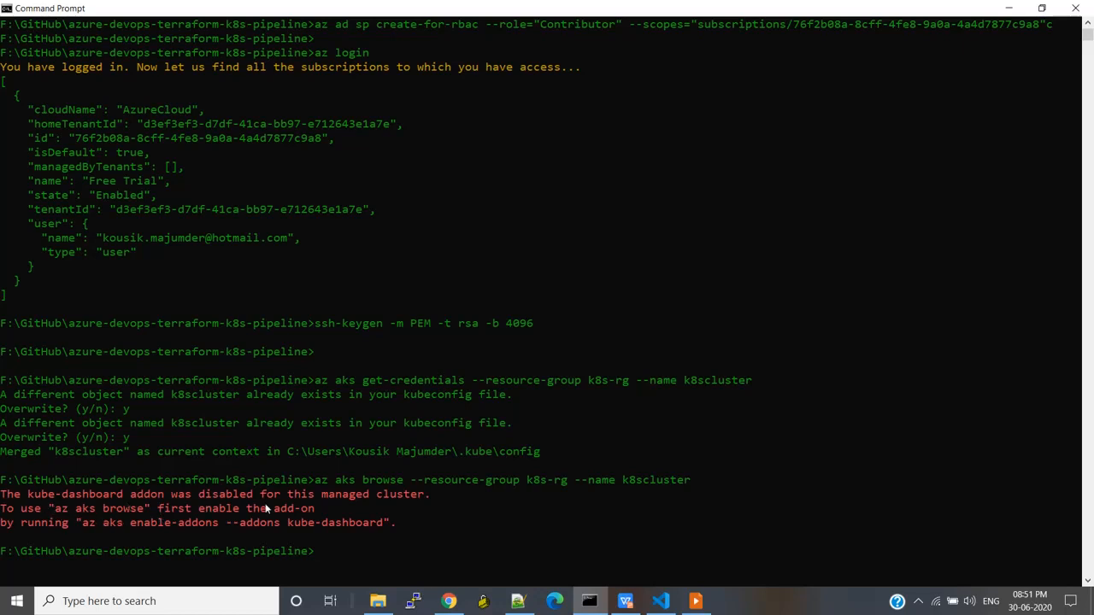
Switch to Notepad++ and, in the "new 6" notes, change the resource group in the az aks enable-addons command to k8s-rg
key("alt+Tab")
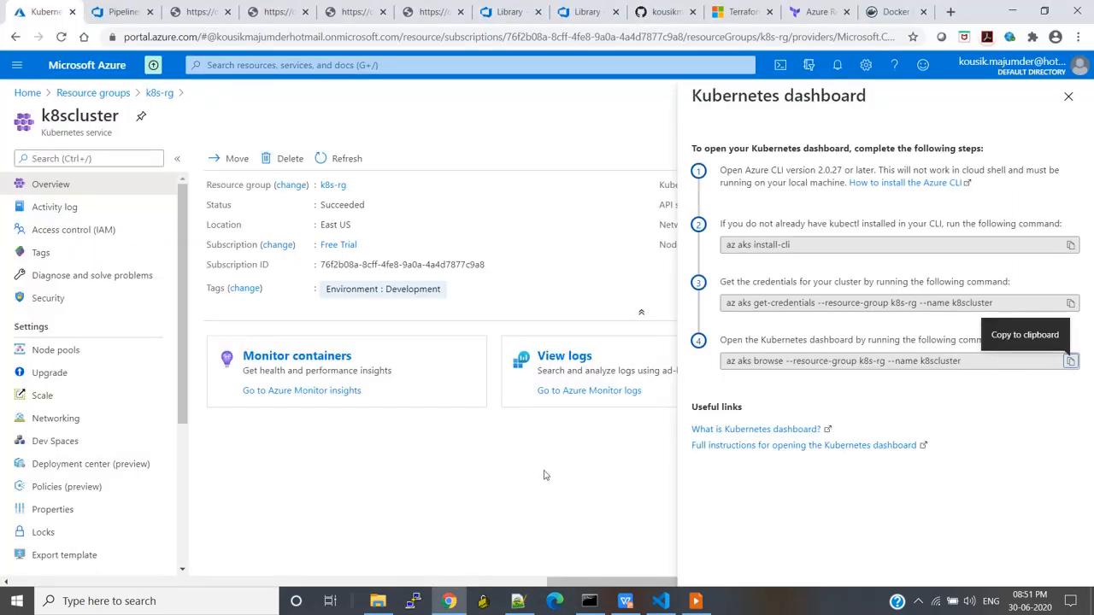
left_click(518, 601)
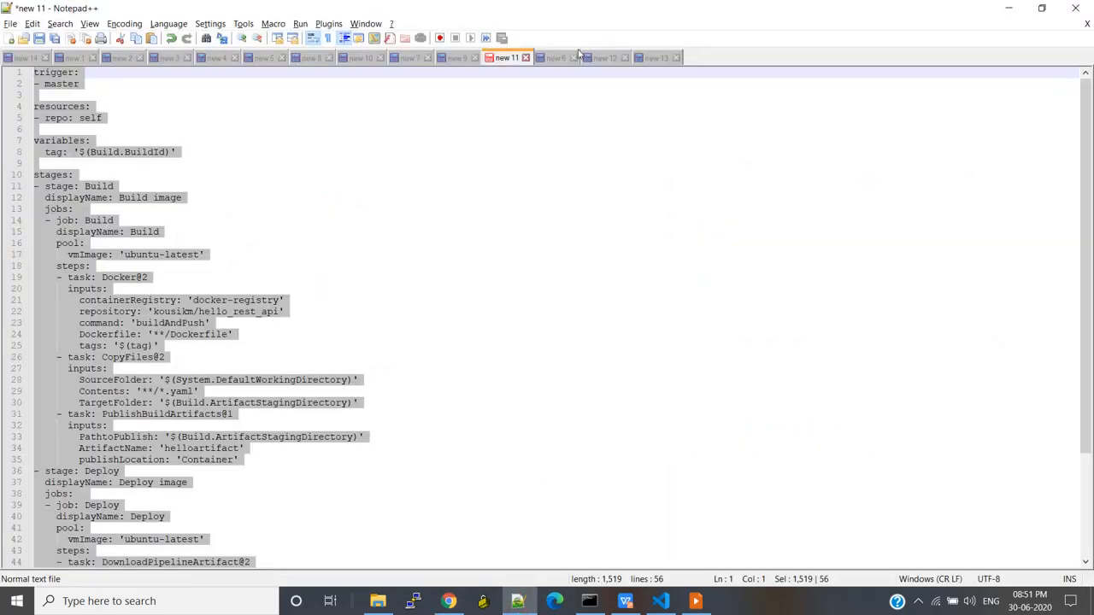
left_click(607, 57)
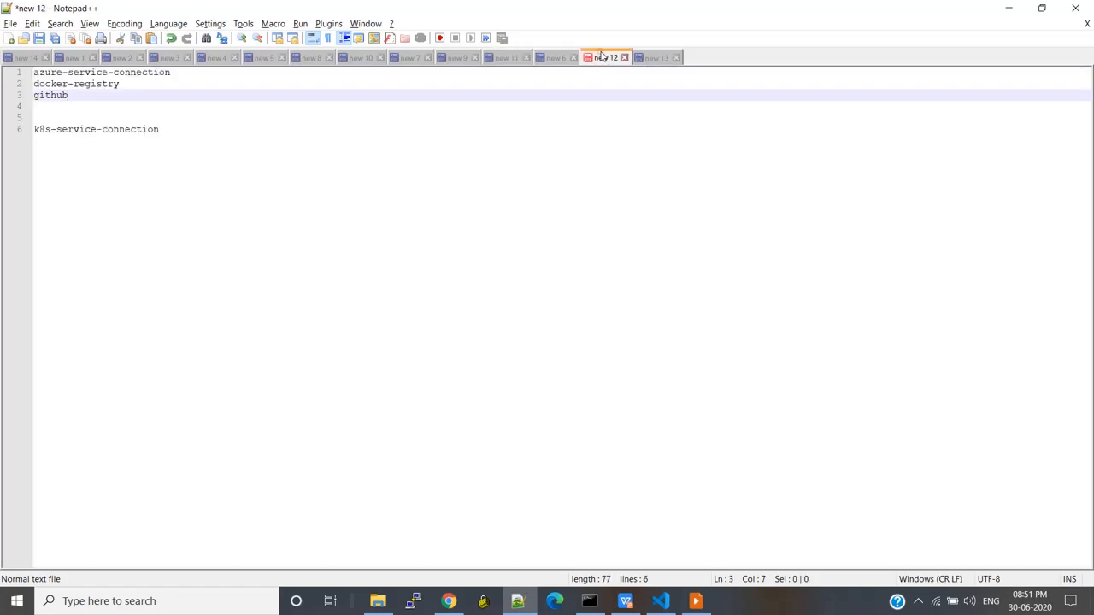
left_click(554, 57)
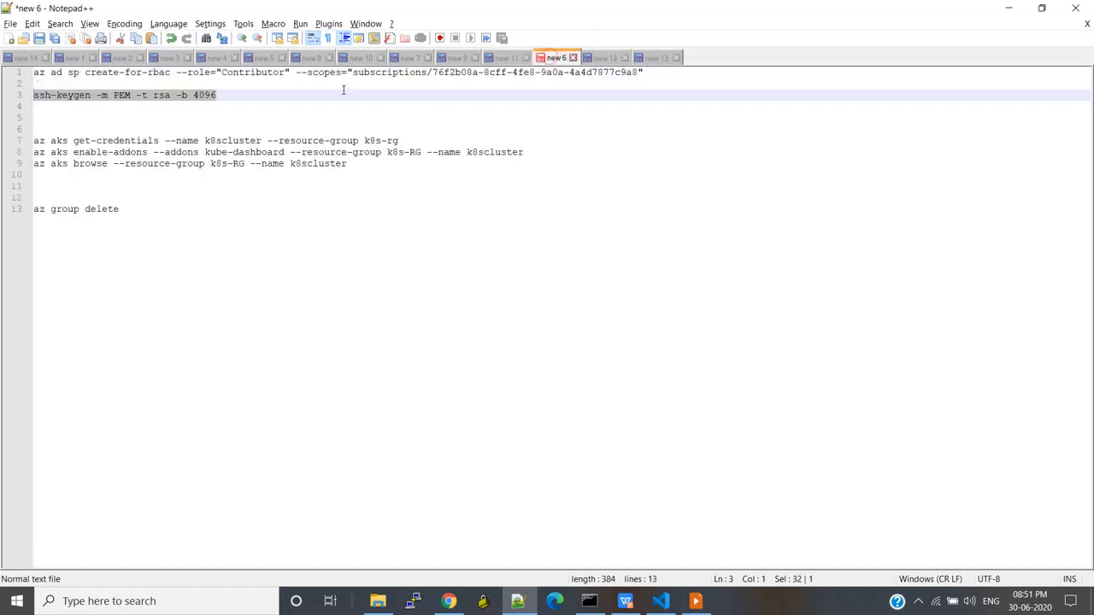
left_click(537, 151)
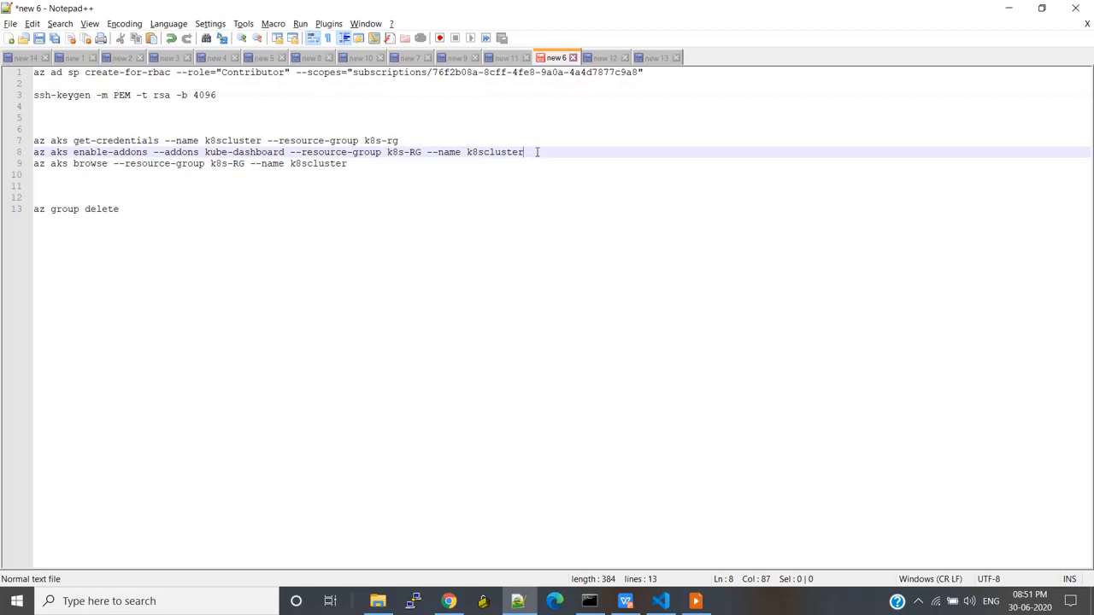
left_click(422, 152)
key("BackSpace")
key("BackSpace")
type("rg")
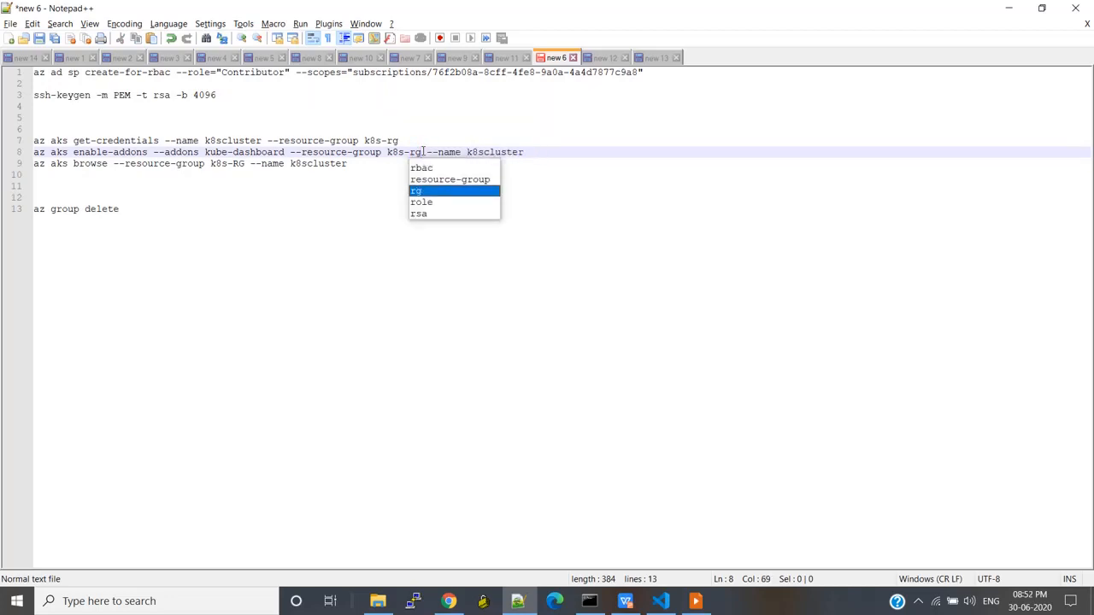
Copy the edited command and run az aks enable-addons --addons kube-dashboard --resource-group k8s-rg --name k8scluster in Command Prompt
key("Home")
key("shift+End")
key("alt+Tab")
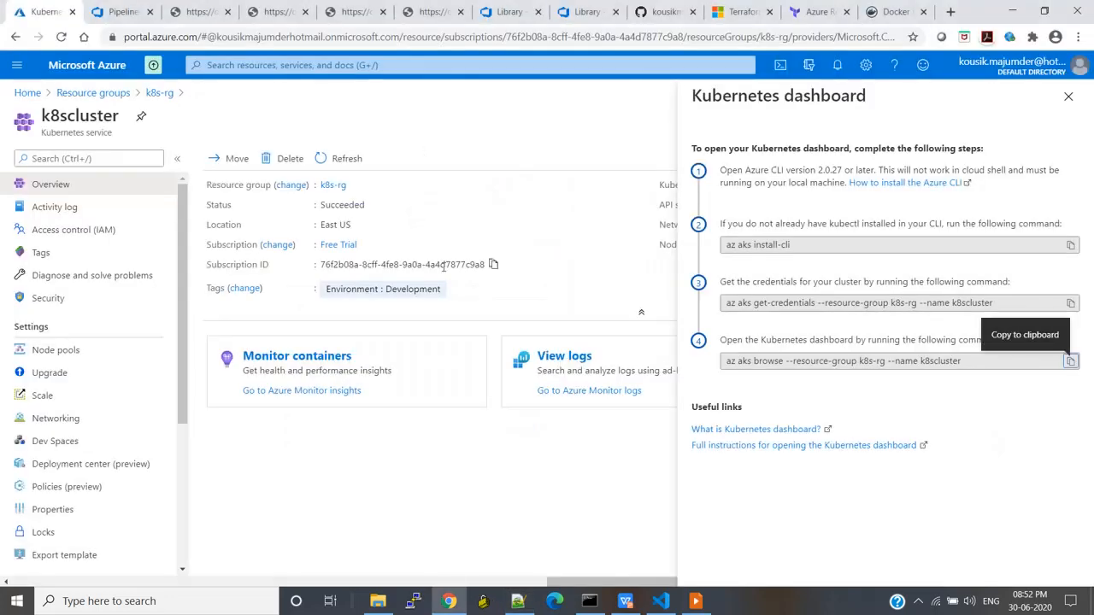
key("alt+Tab")
key("alt+Tab")
key("ctrl+v")
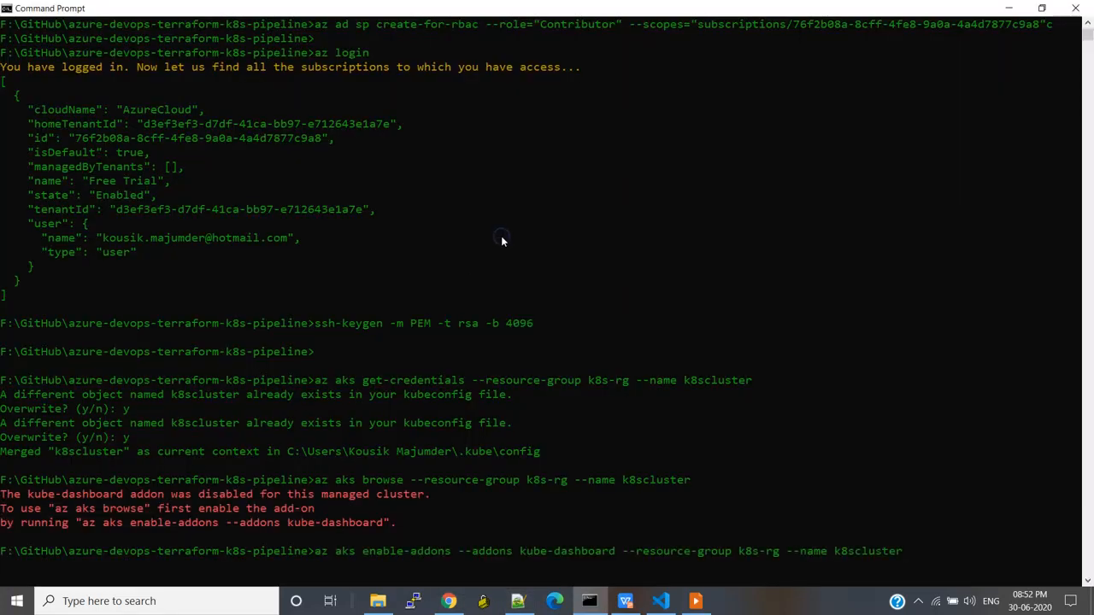
key("Return")
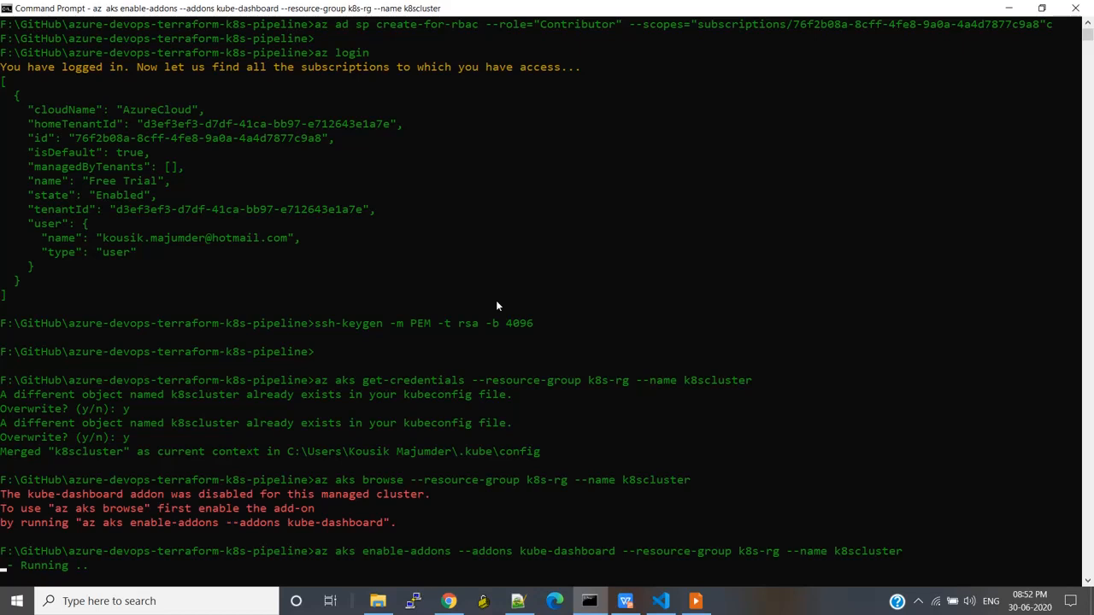
scroll(496, 304, "down", 3)
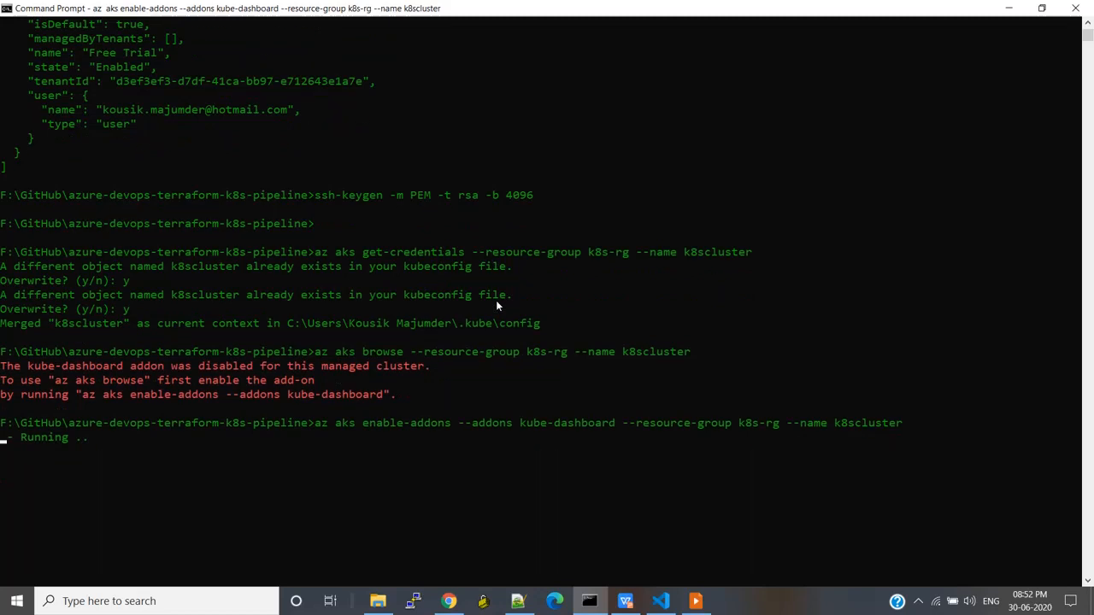
Run az aks browse --resource-group k8s-rg --name k8scluster and switch to the Kubernetes dashboard in Chrome
type("ss")
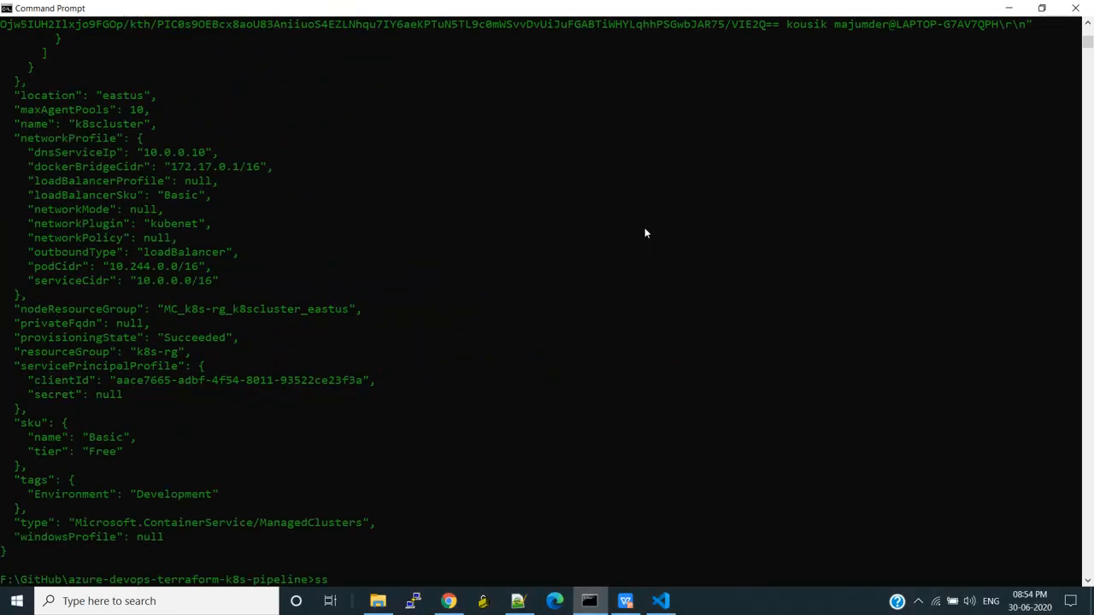
key("BackSpace")
key("BackSpace")
key("ctrl+v")
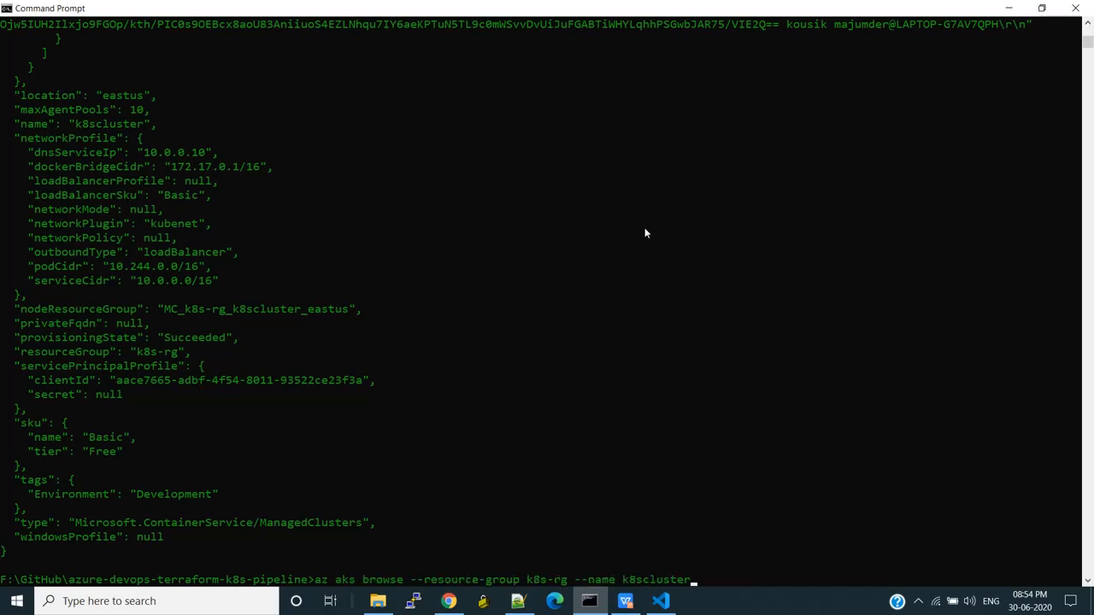
key("Return")
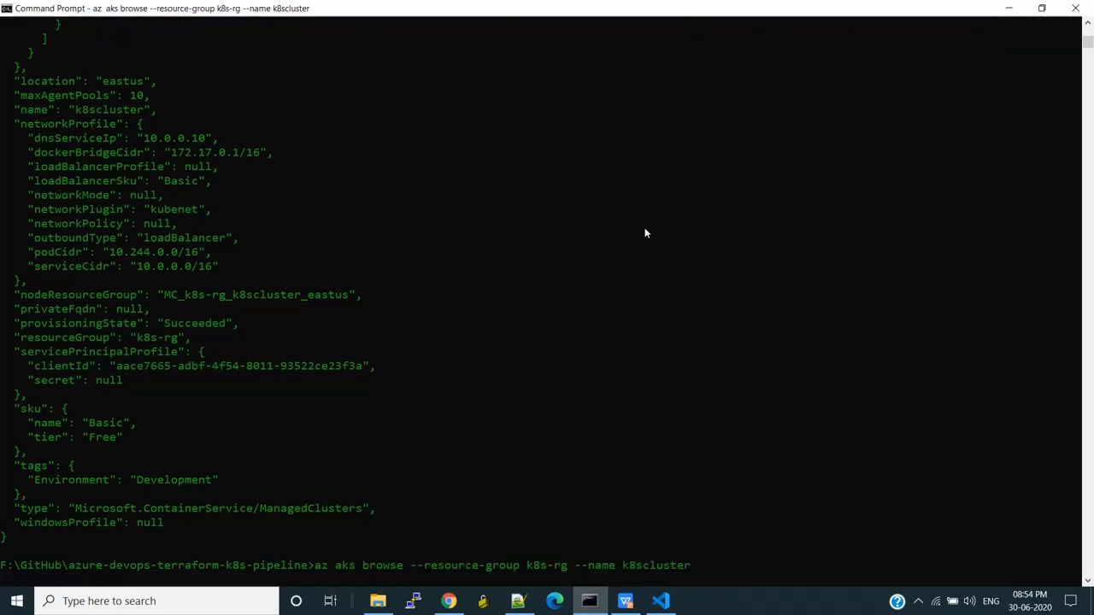
left_click(448, 601)
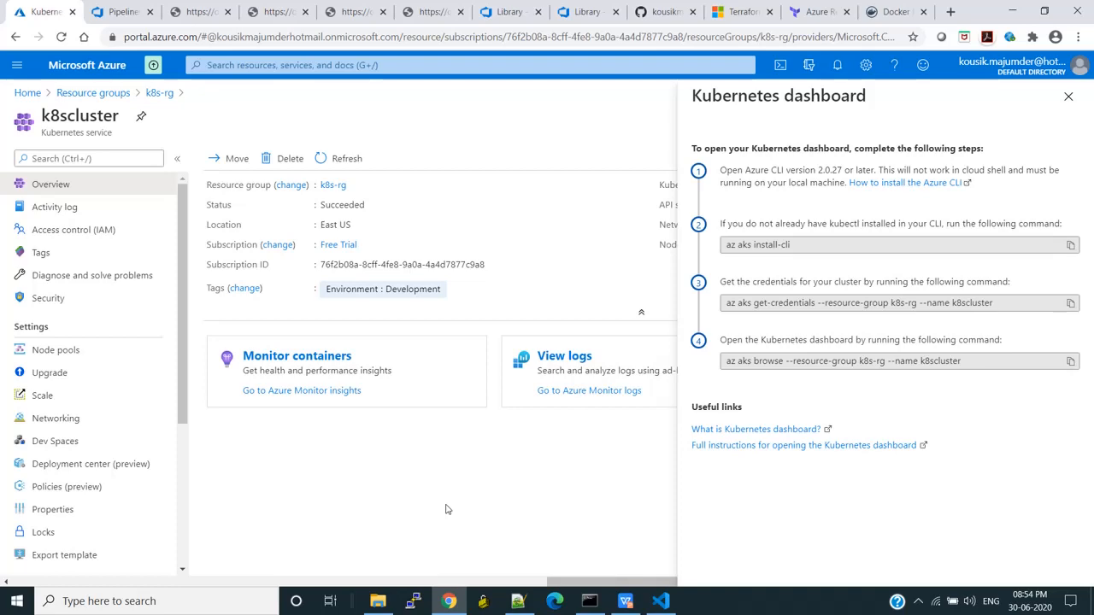
key("alt+Tab")
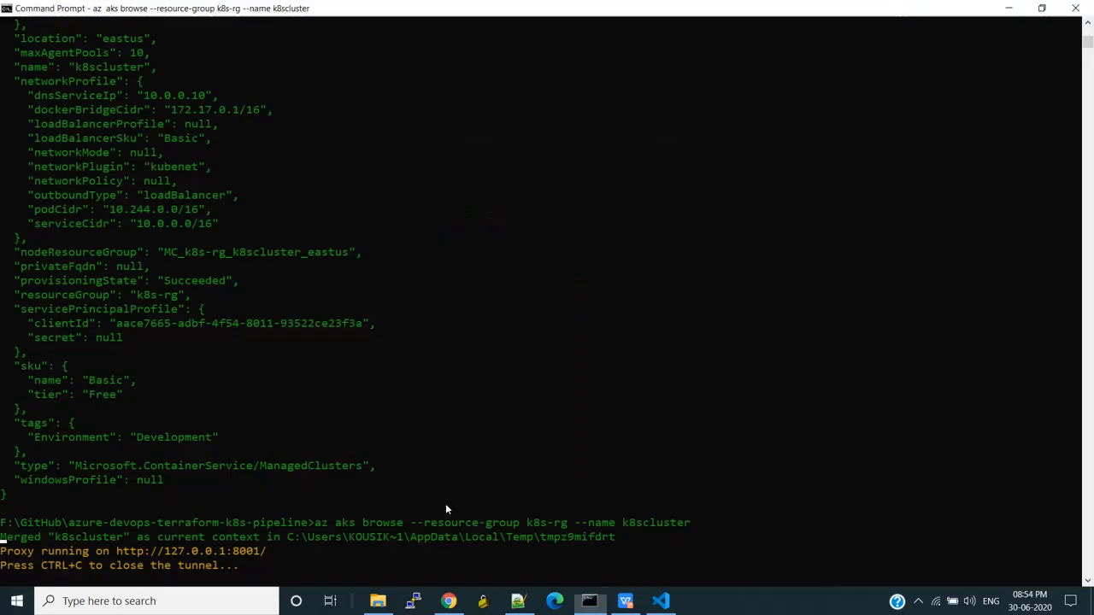
key("alt+Tab")
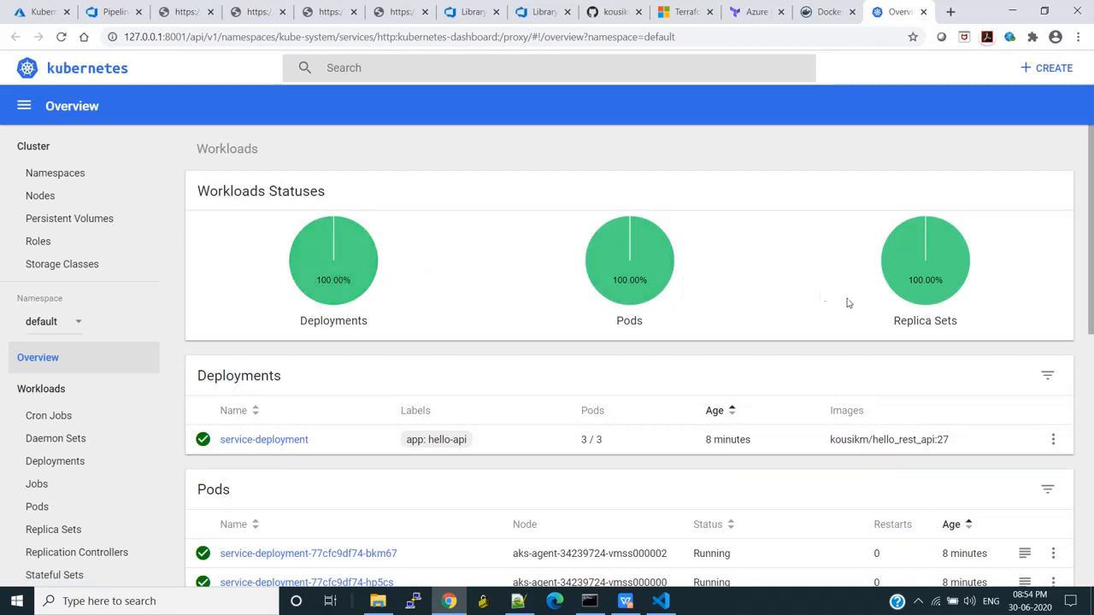
Examine the deployment's image tag and the pods and replica sets in the Kubernetes dashboard overview
scroll(713, 227, "down", 1)
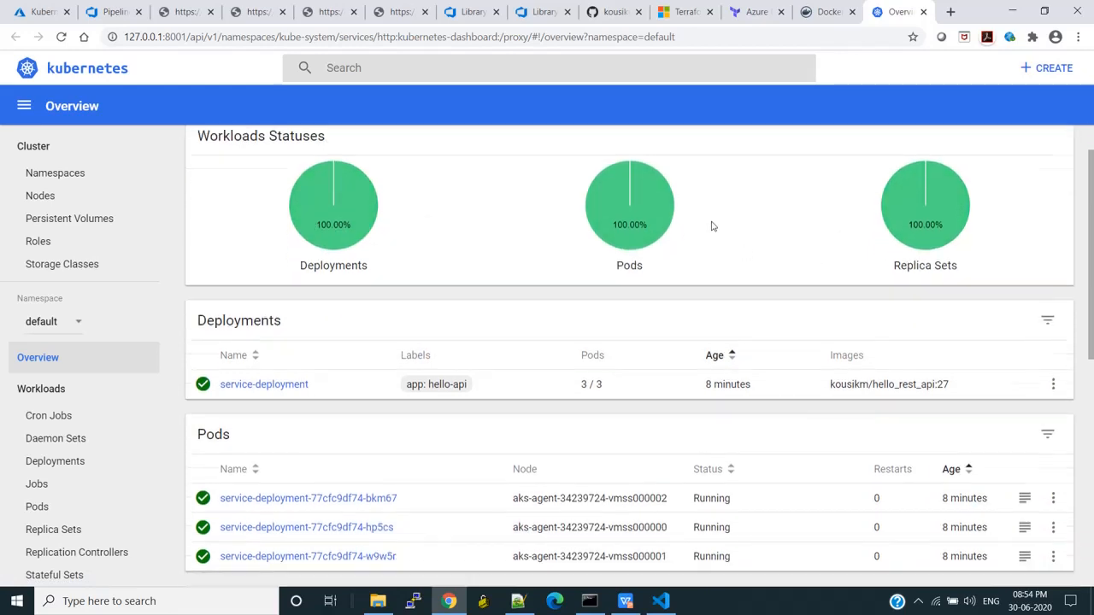
scroll(712, 226, "down", 2)
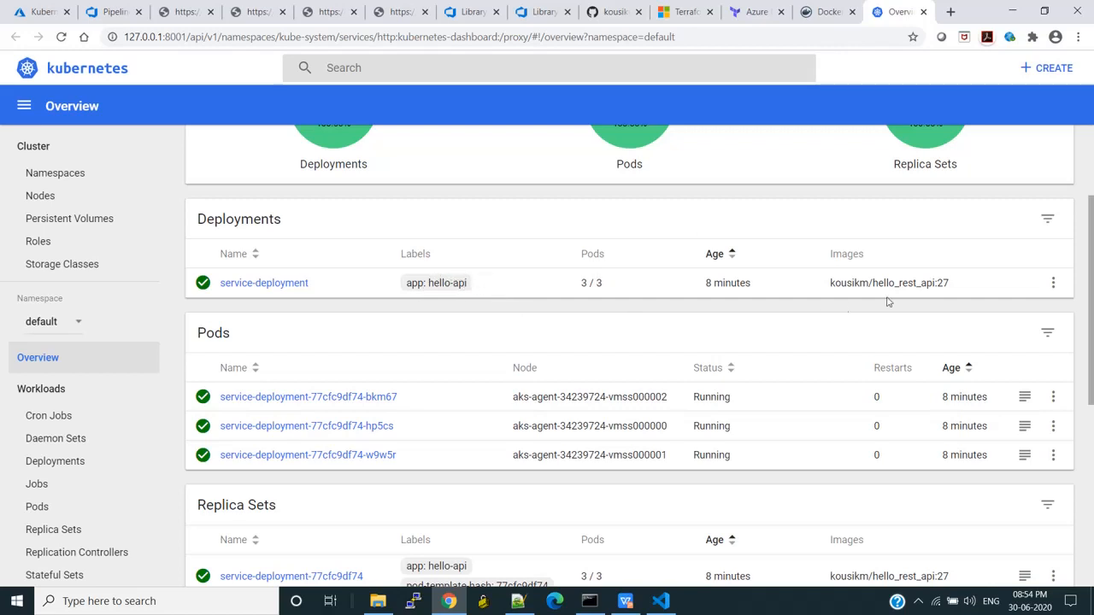
double_click(944, 283)
left_click(921, 311)
scroll(530, 333, "down", 2)
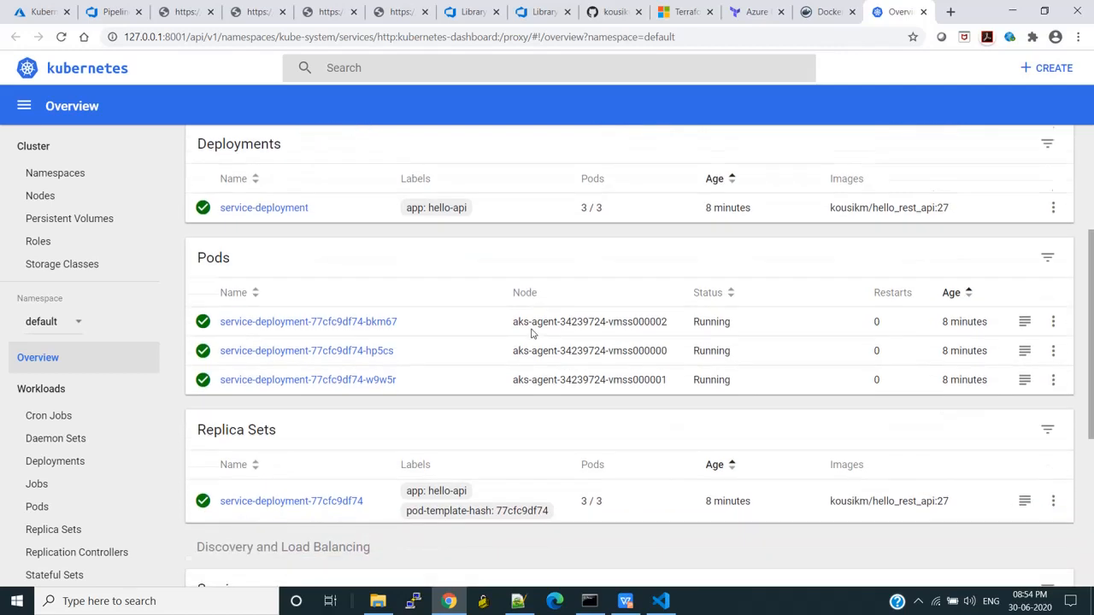
Open the hello-api service's external endpoint from the Kubernetes dashboard in a new browser tab and switch to it
scroll(531, 333, "down", 2)
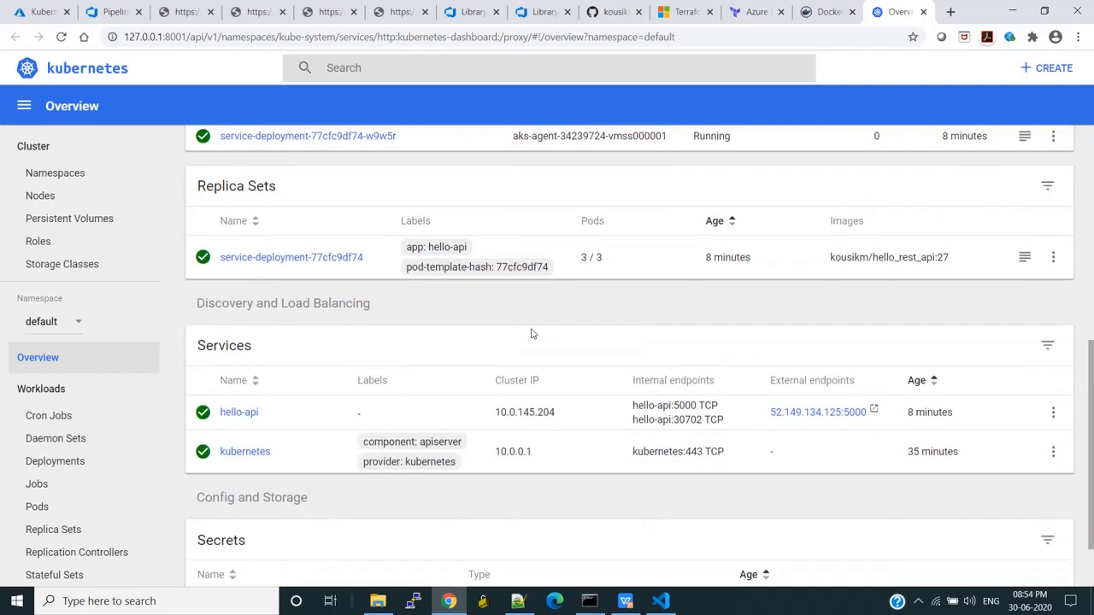
scroll(531, 333, "down", 1)
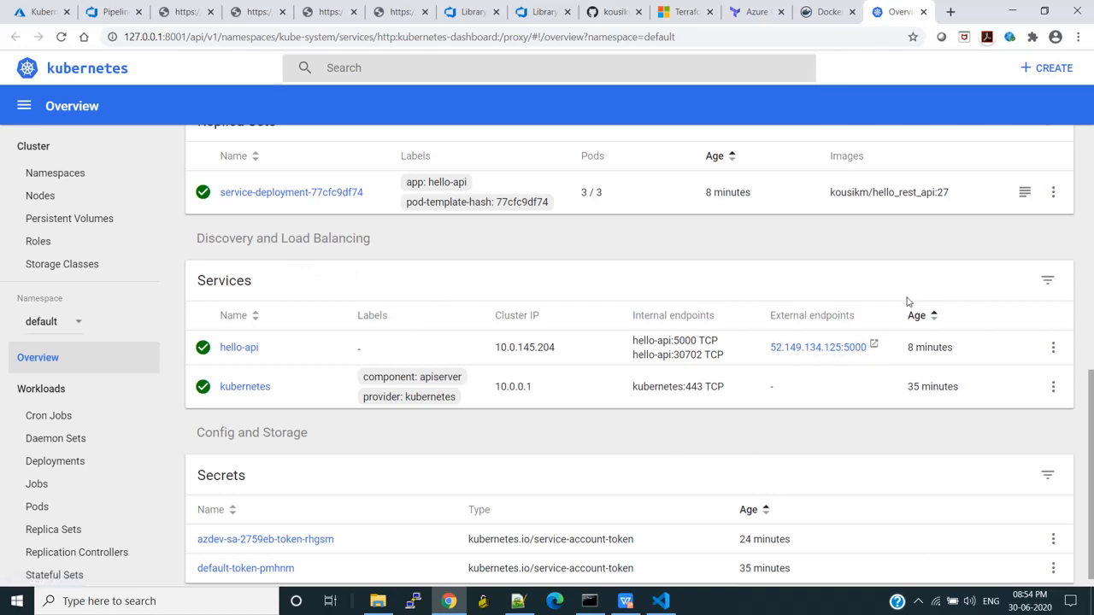
right_click(840, 352)
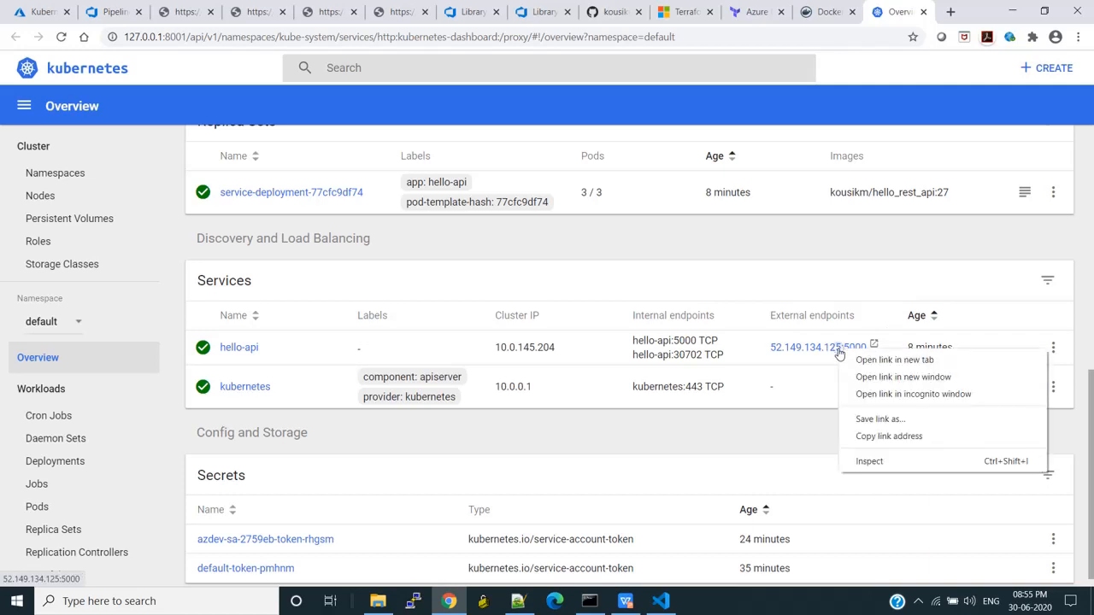
left_click(865, 360)
key("ctrl+Tab")
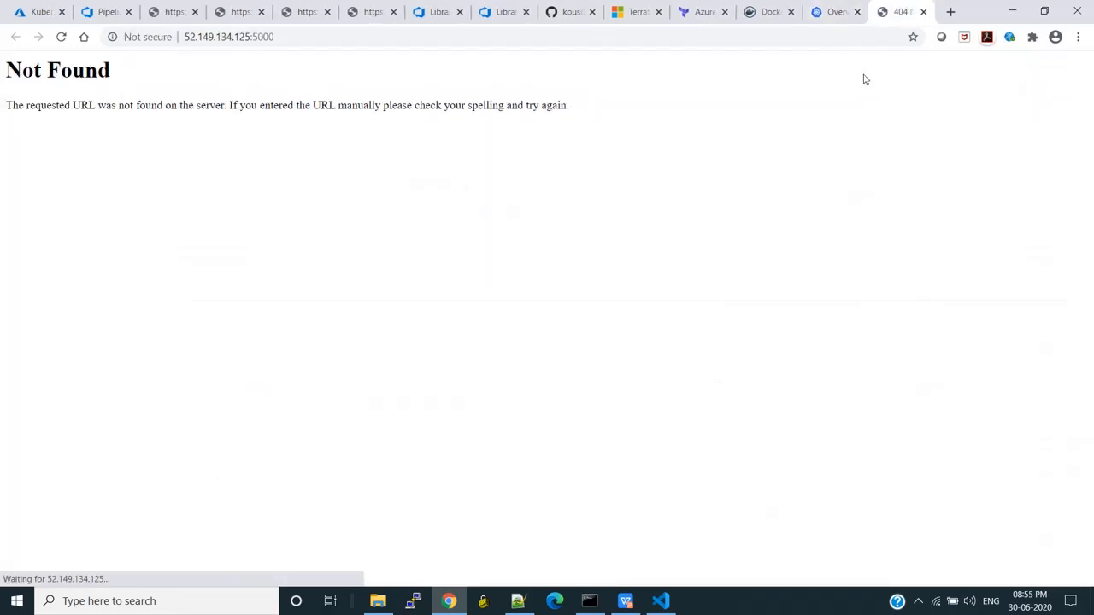
Add /hello to the endpoint address and load 52.149.134.125:5000/hello
left_click(305, 38)
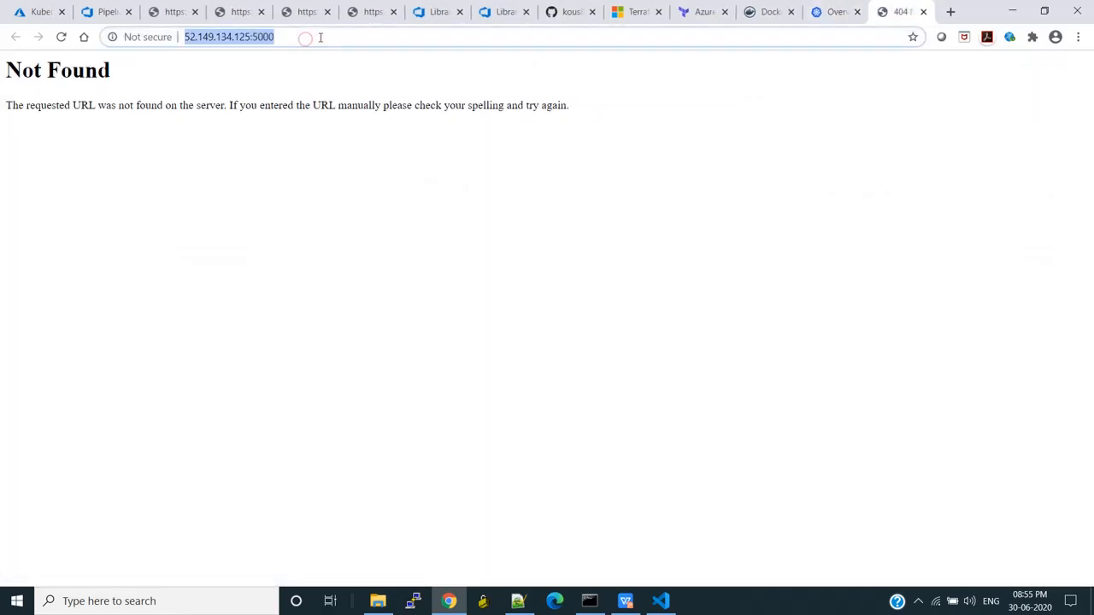
left_click(321, 37)
type("/hel")
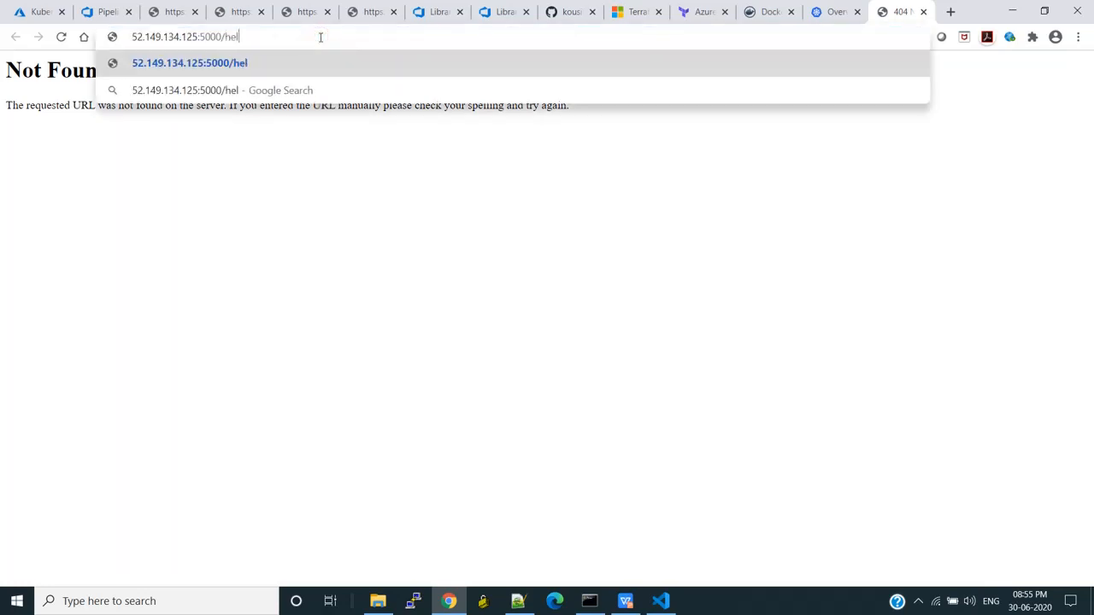
type("lo")
key("Return")
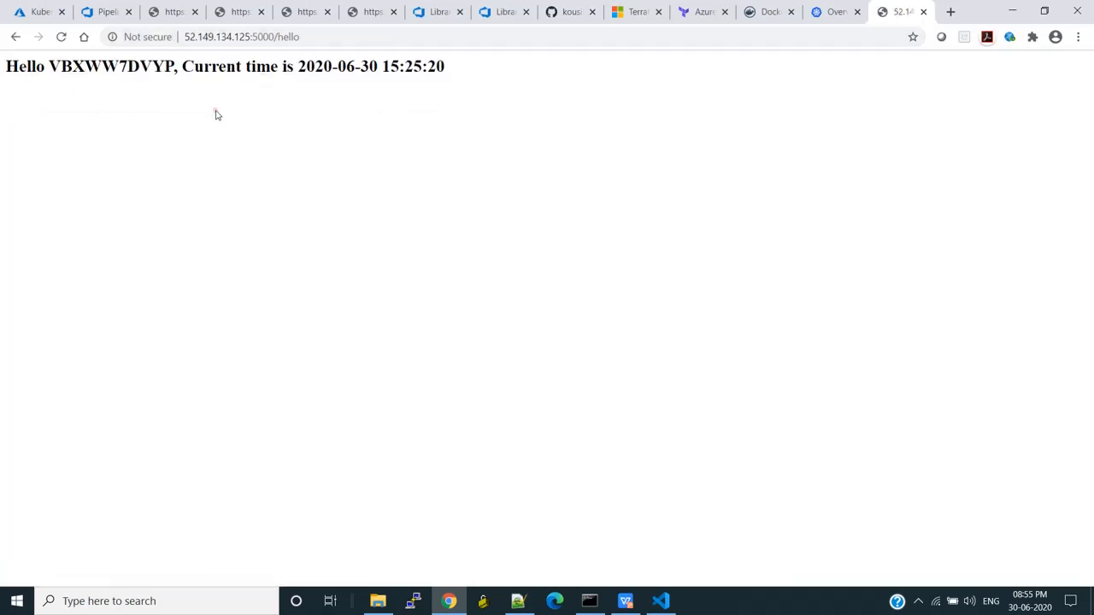
Check the random string in the hello page's greeting and reload the page three times to compare the responses
double_click(95, 65)
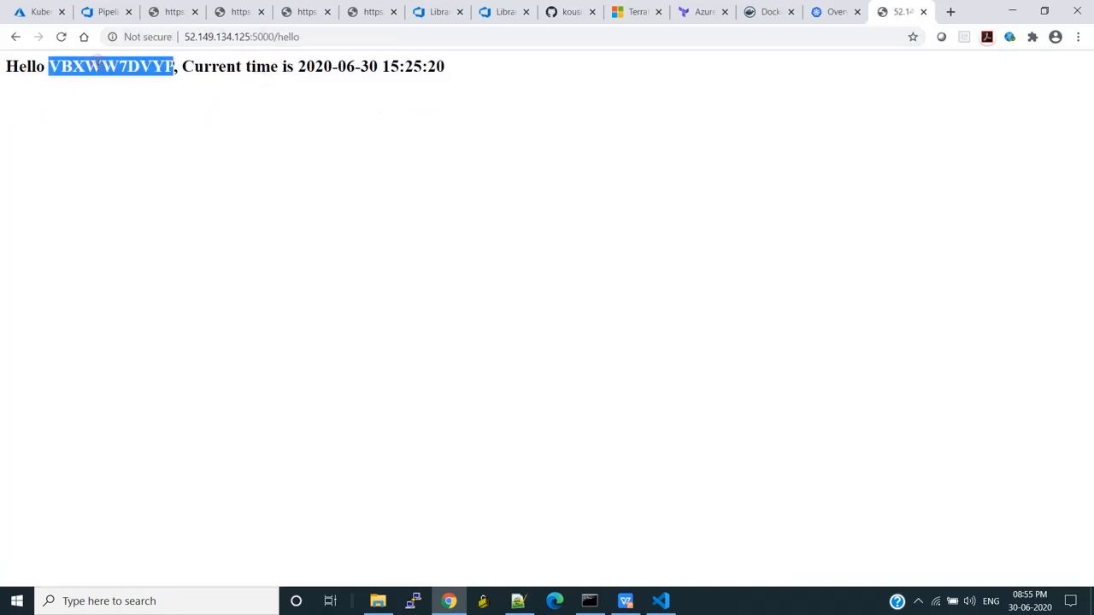
left_click(91, 117)
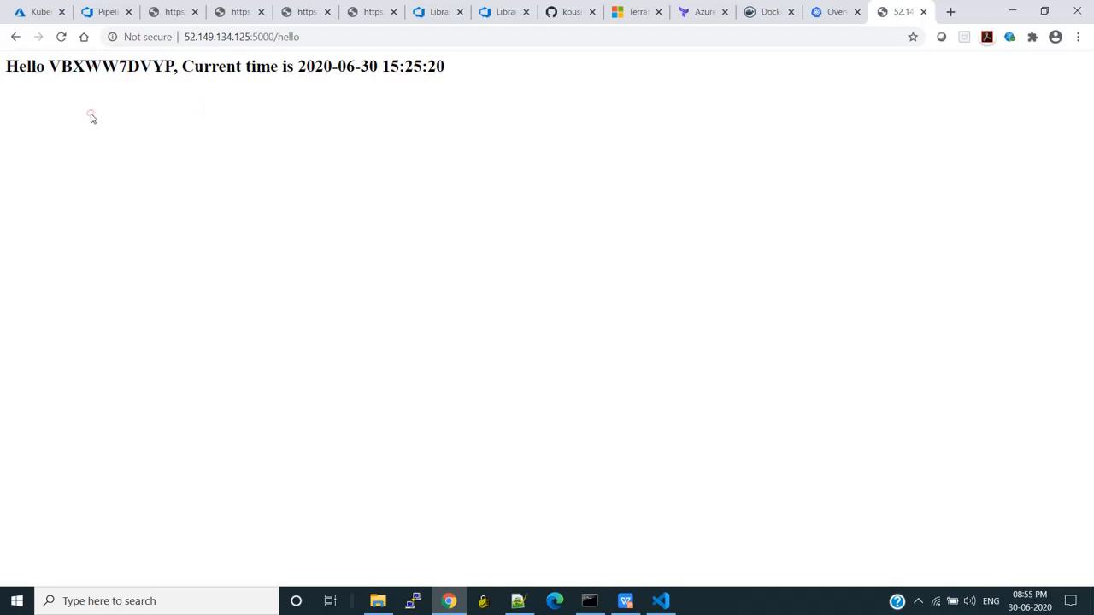
left_click(61, 38)
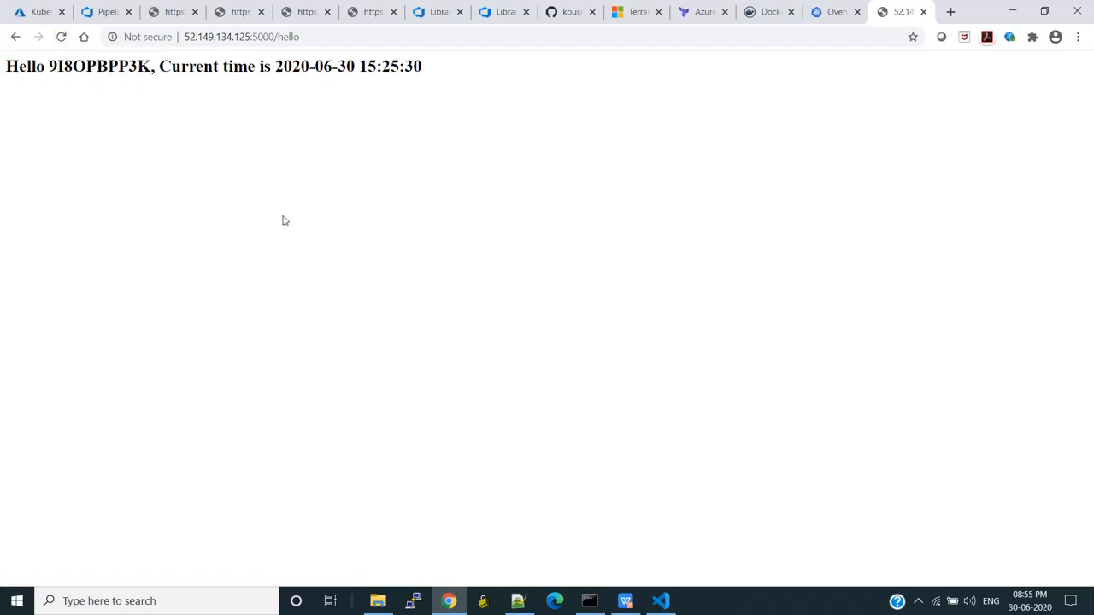
left_click(62, 37)
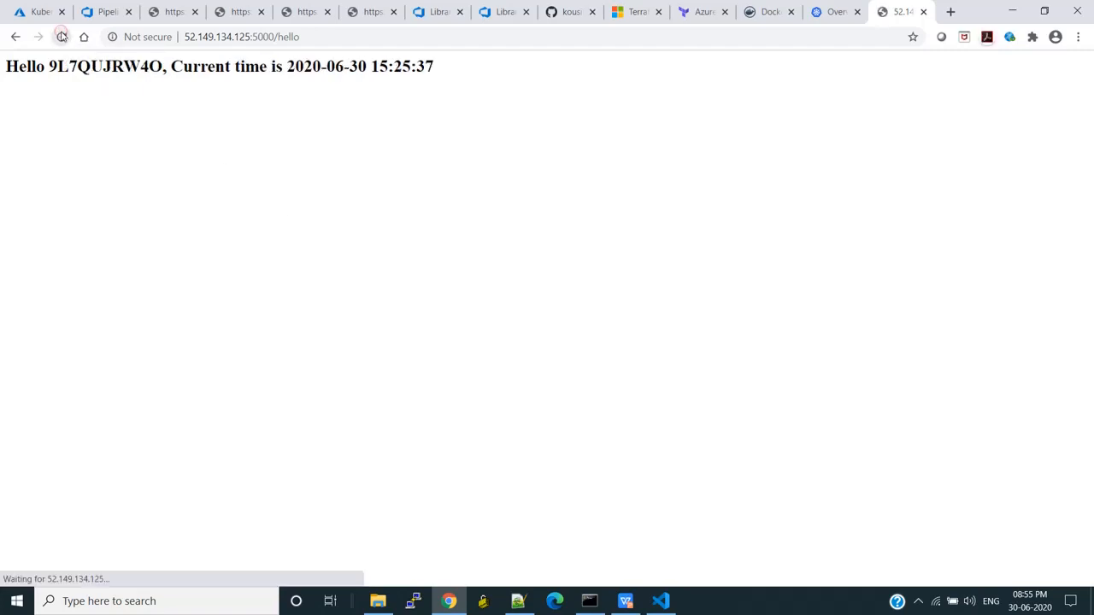
left_click(62, 36)
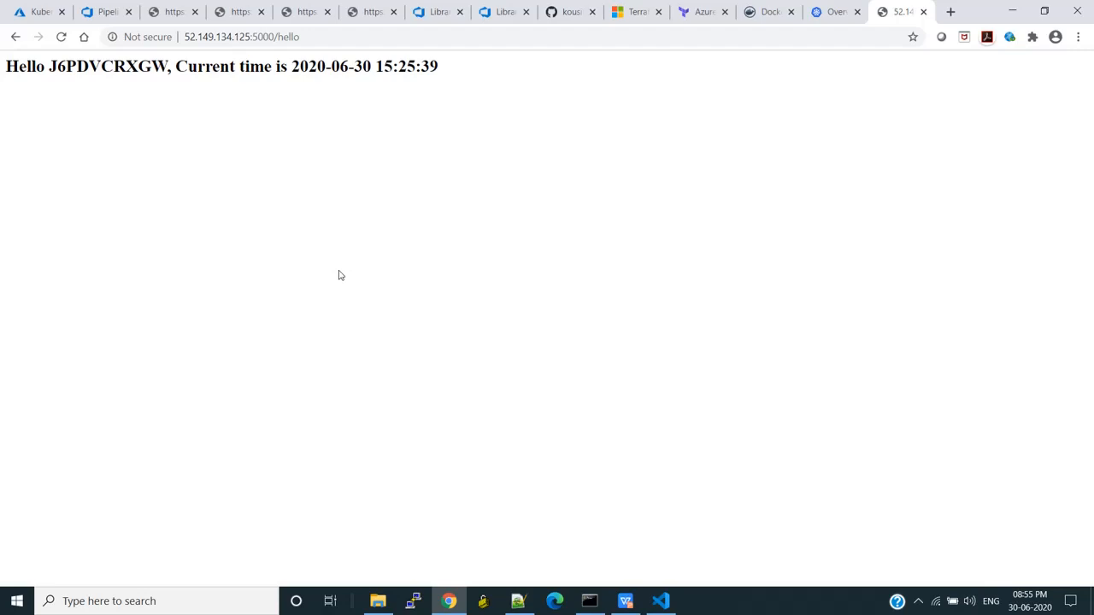
Switch to Azure DevOps and view the recently run pipelines of the DevOps-K8s-Terraform project
left_click(98, 11)
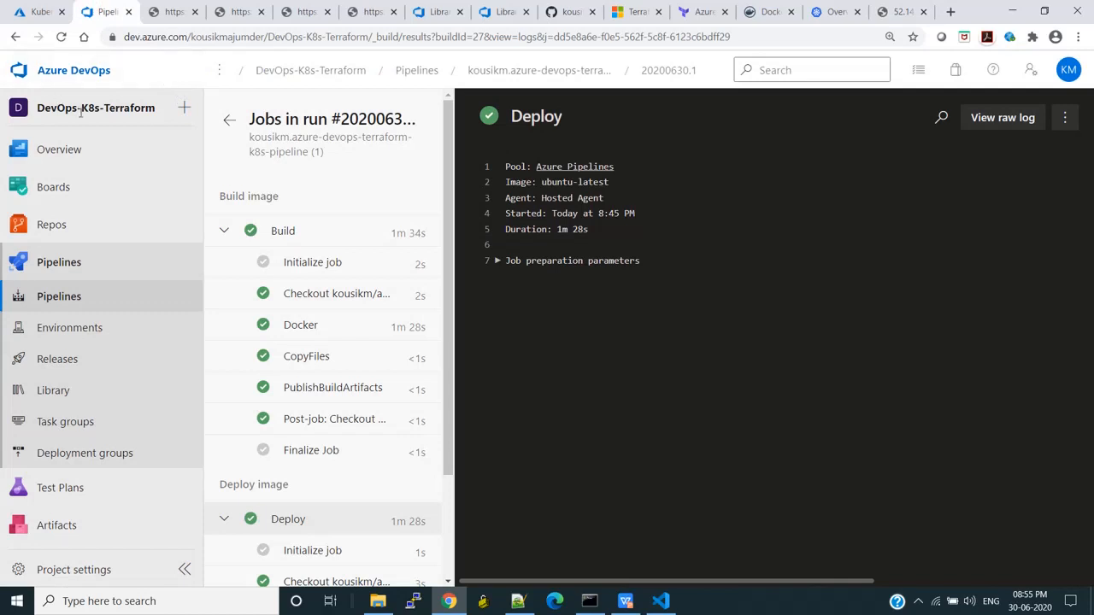
left_click(51, 267)
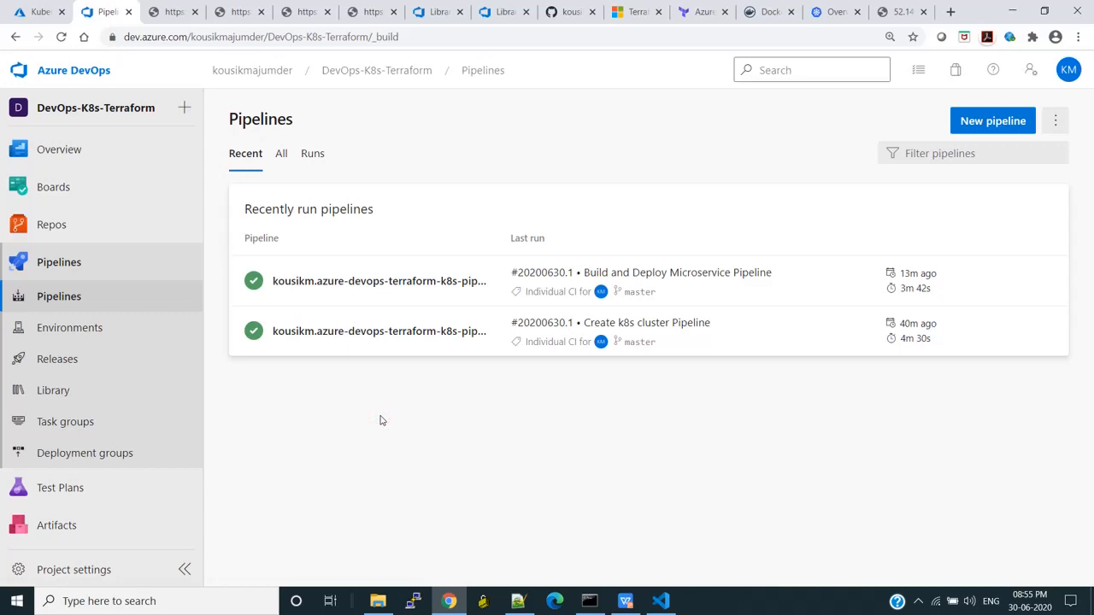
left_click(709, 138)
Switch to Command Prompt, terminate the running az aks browse tunnel and run git pull in the azure-devops-terraform-k8s-pipeline folder
key("alt+Tab")
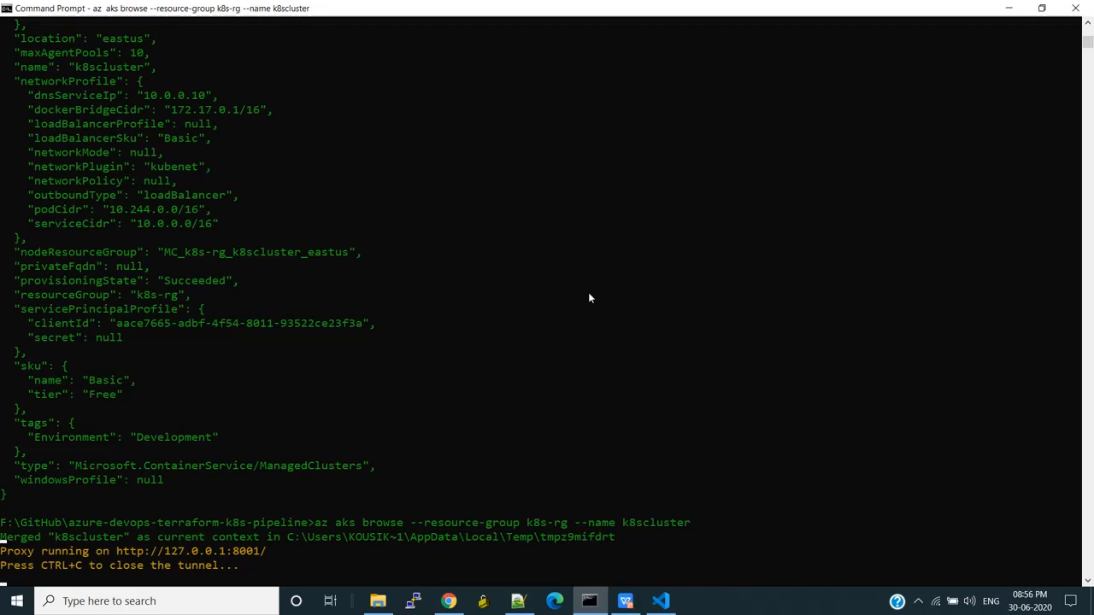
key("ctrl+c")
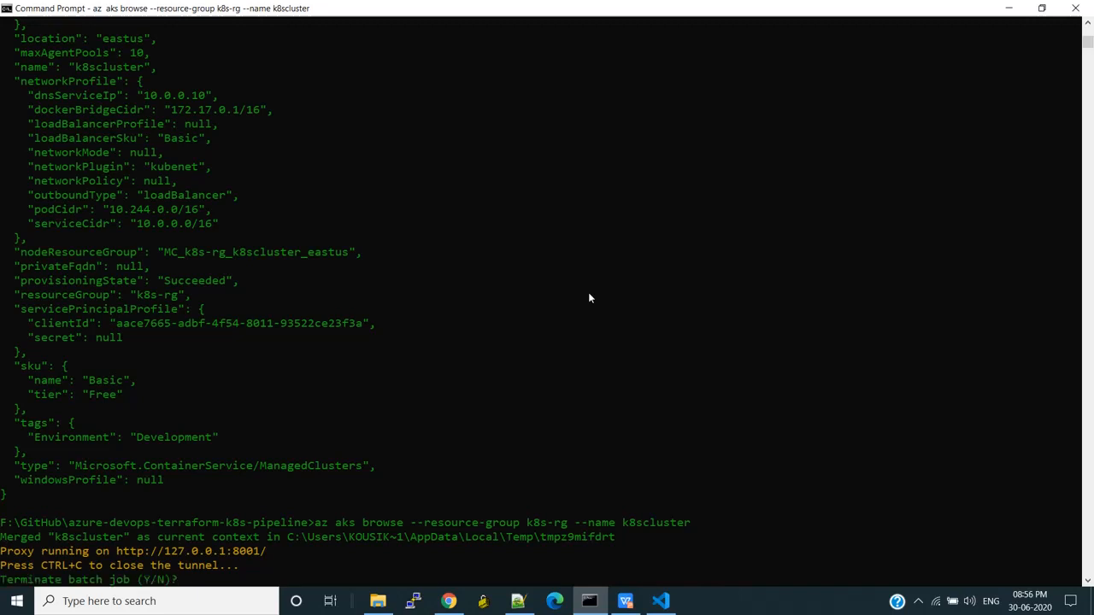
type("y")
key("Return")
key("Return")
key("Return")
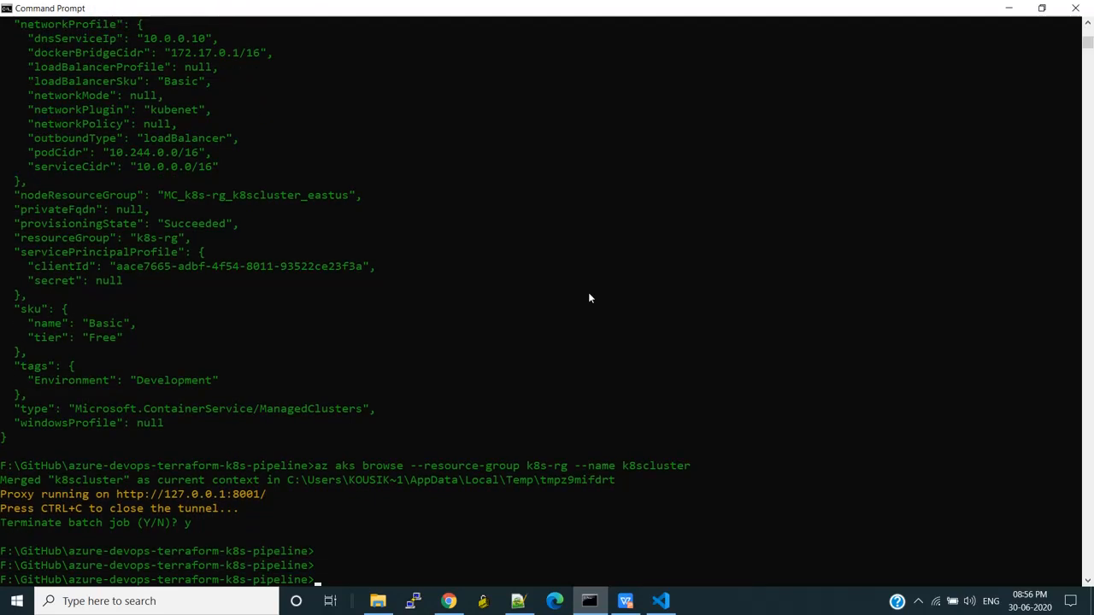
type("git pull")
key("Return")
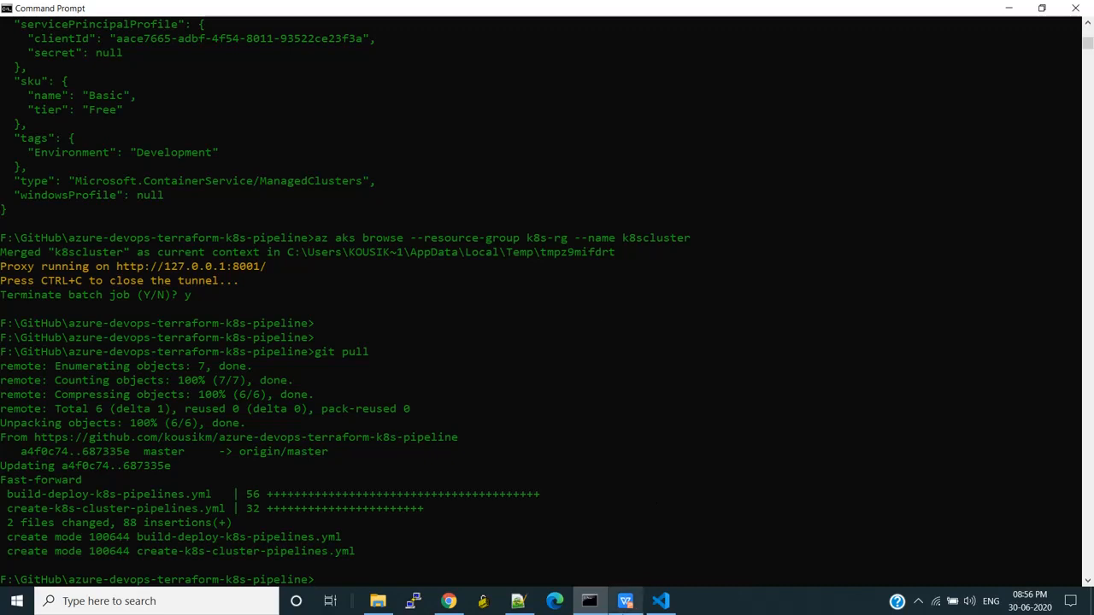
Switch to Visual Studio Code, change the opening and closing heading tags in rest_api.py's return line to h1, and save the file
left_click(664, 599)
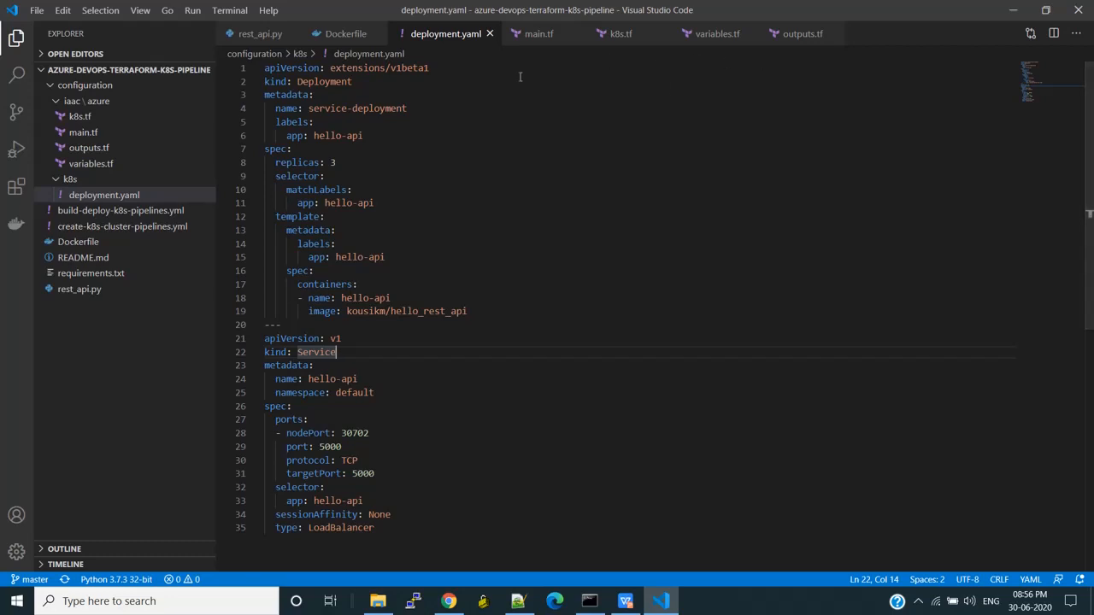
left_click(257, 36)
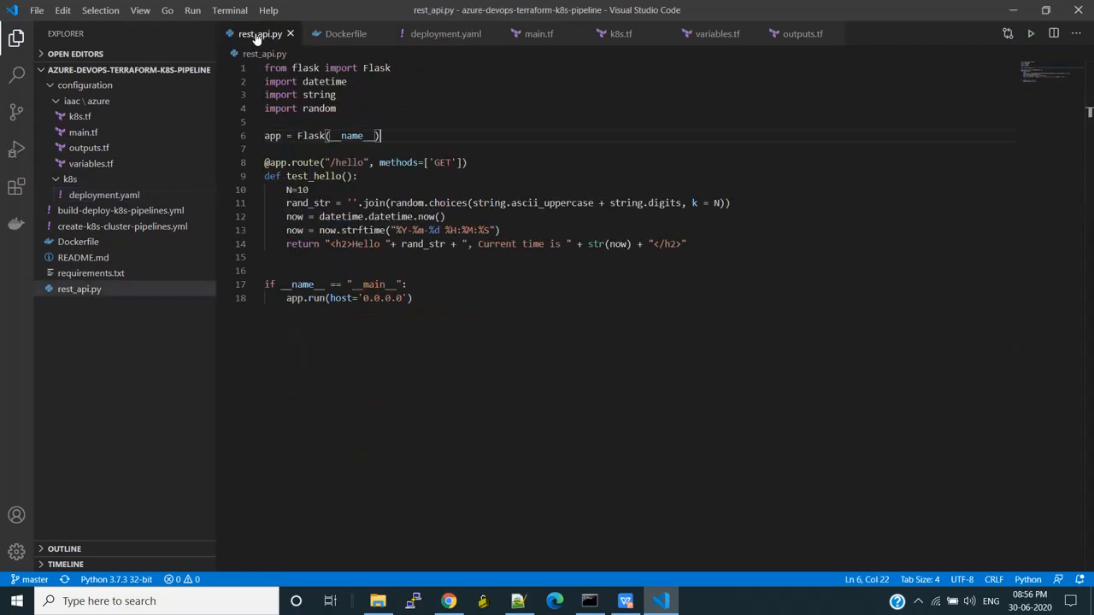
left_click(345, 244)
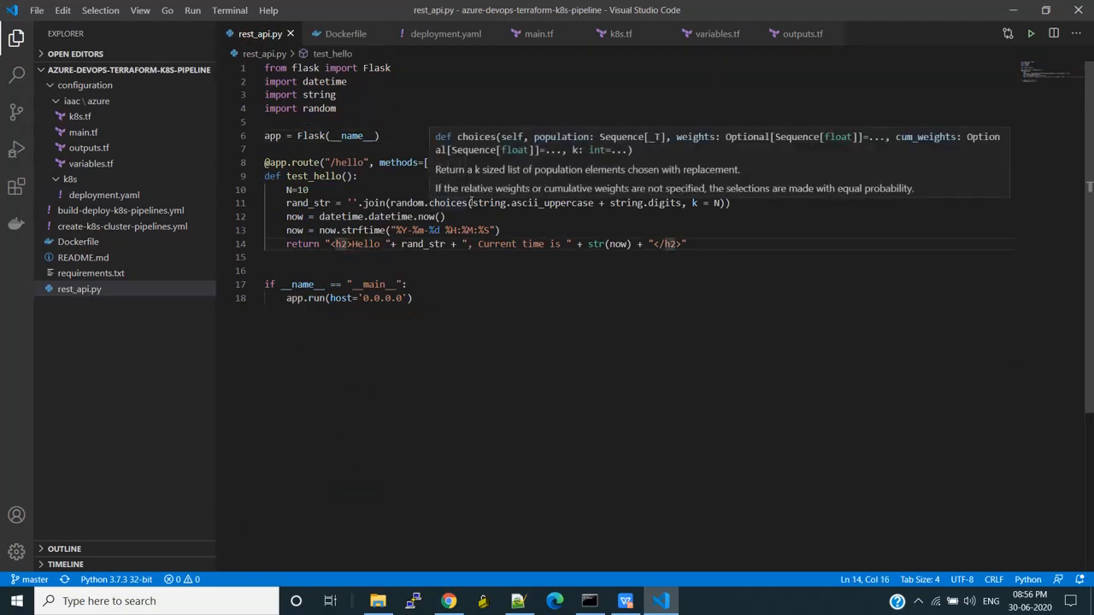
key("BackSpace")
type("1")
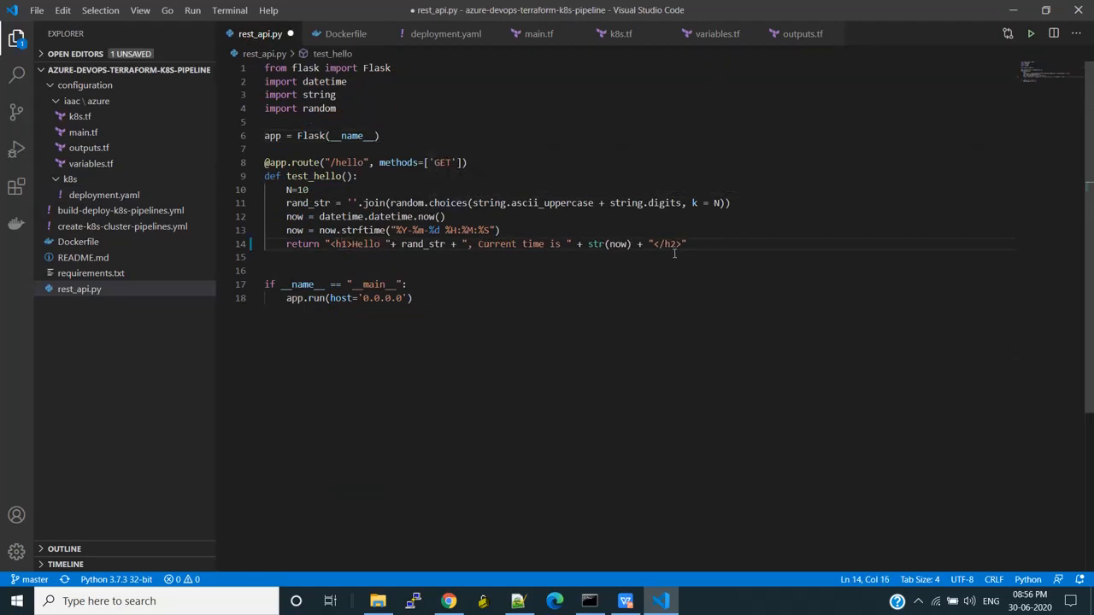
left_click(677, 243)
key("BackSpace")
type("1")
key("ctrl+s")
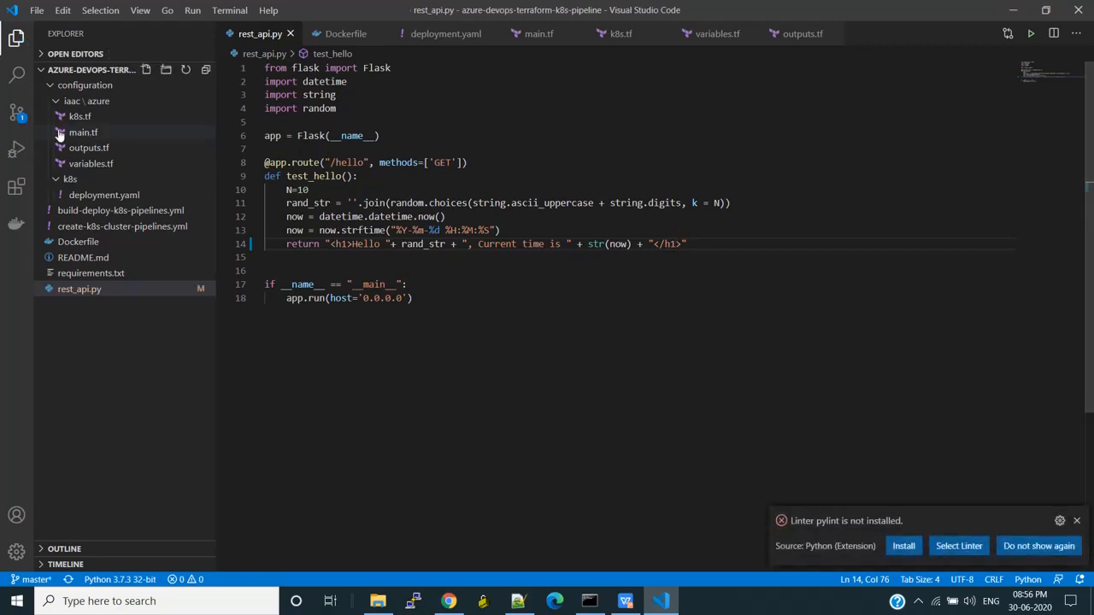
Check the pending changes in Source Control, switch to Command Prompt and run git status
left_click(16, 114)
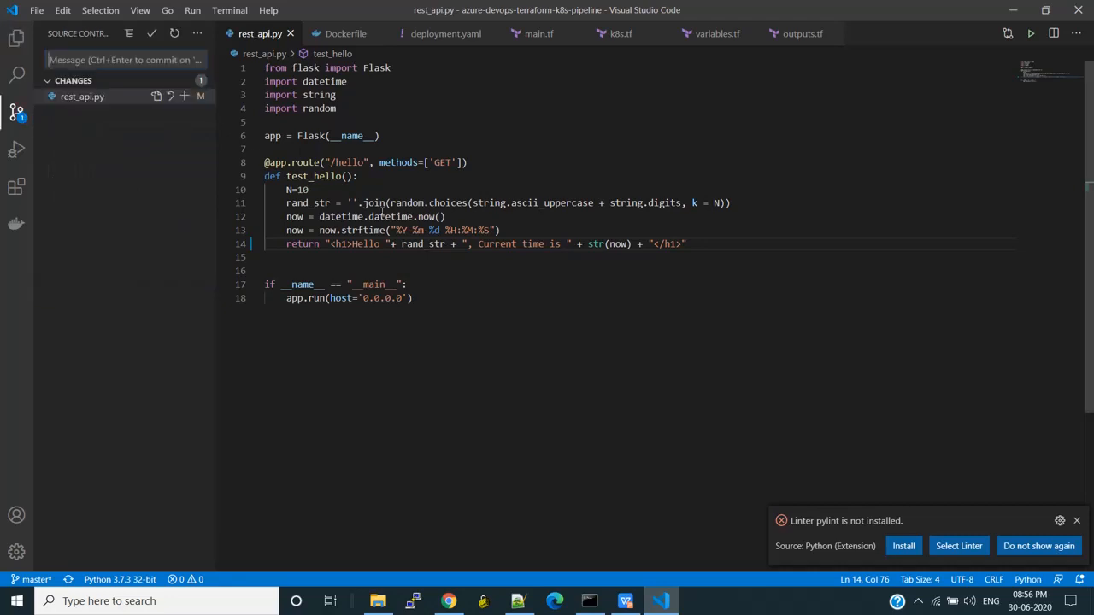
key("alt+Tab")
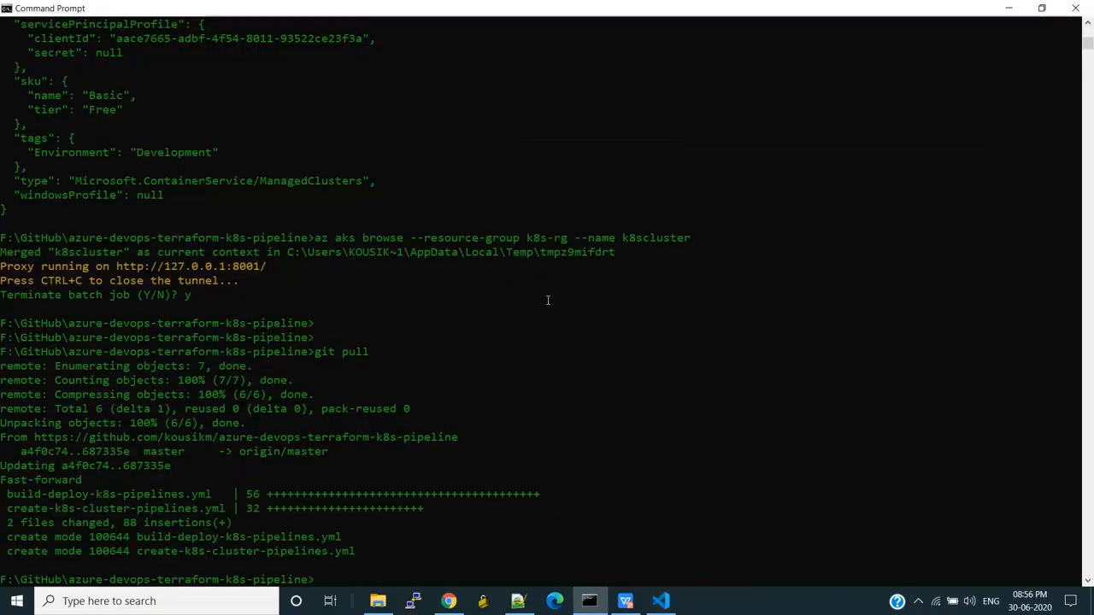
type("git status")
key("Return")
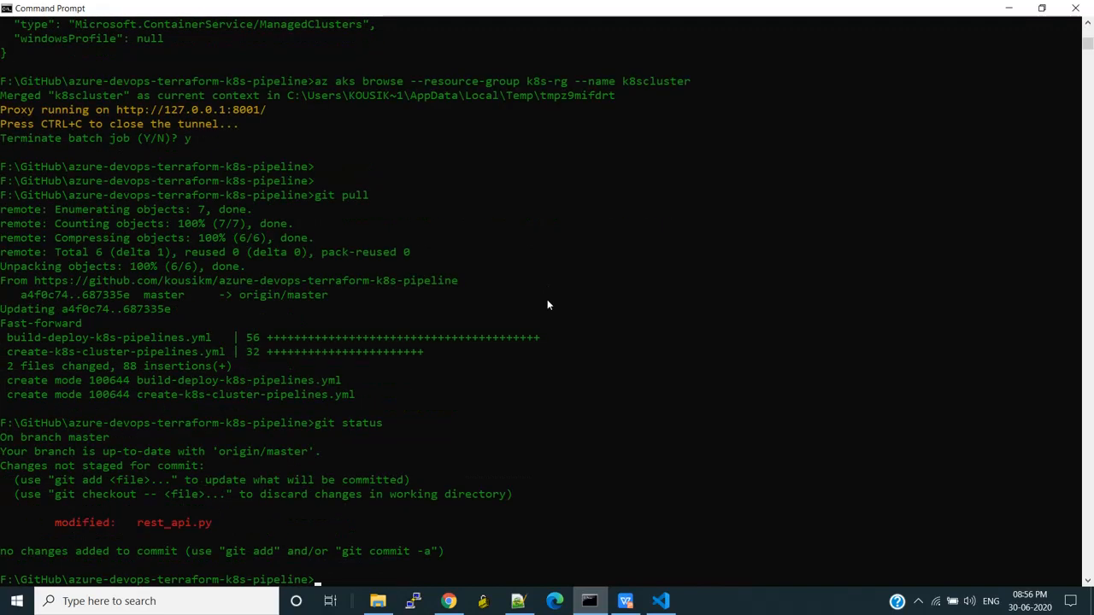
Stage the modified file by running git add rest_api.py, copying the file name from the status output
type("git add")
left_click_drag(140, 520, 210, 527)
right_click(209, 526)
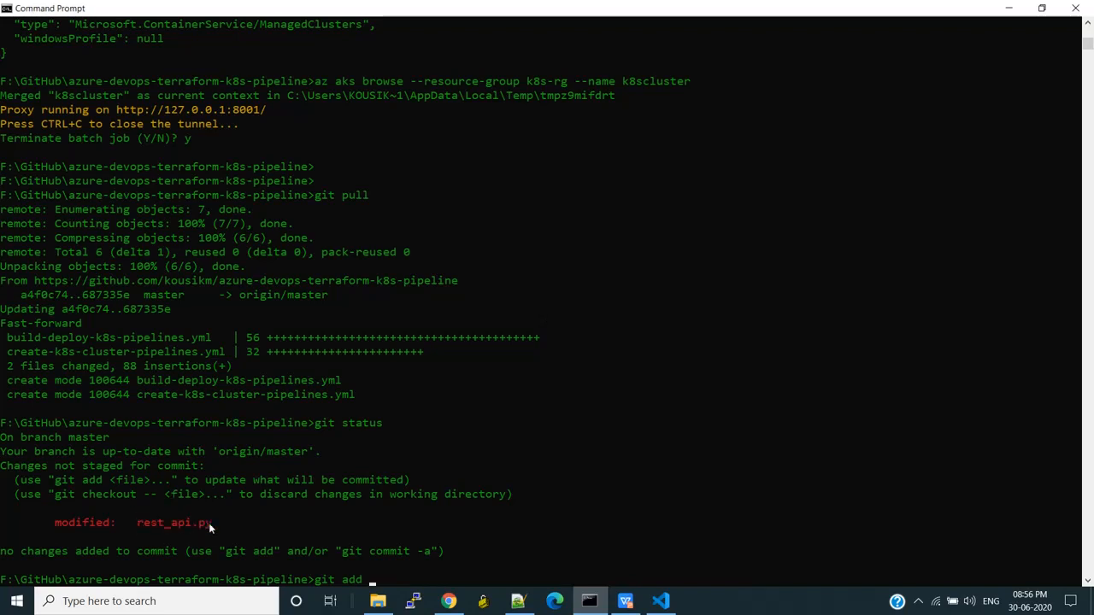
right_click(439, 415)
key("Return")
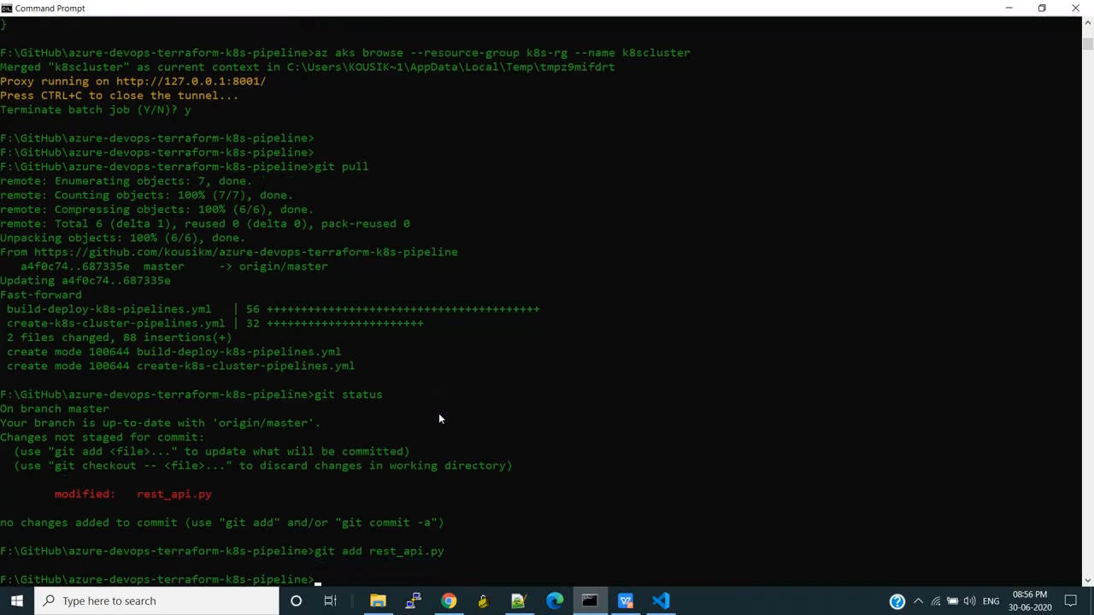
Commit the staged change with git commit -m "api header made h1 instead of h2"
type("git commit -m")
key("Up")
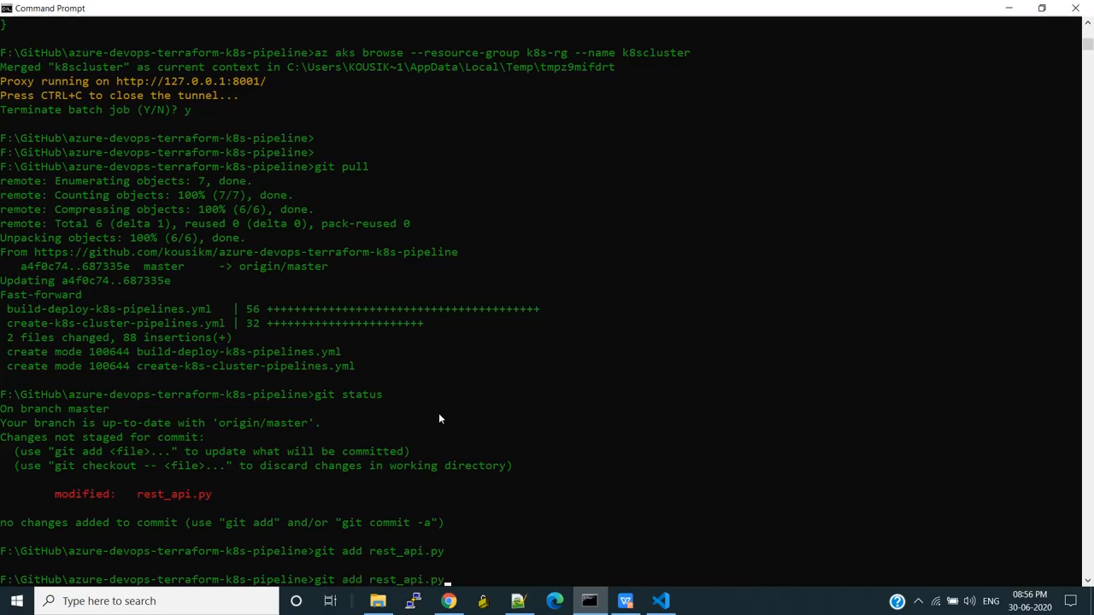
key("BackSpace")
key("BackSpace")
key("BackSpace")
key("BackSpace")
key("BackSpace")
key("BackSpace")
key("BackSpace")
key("BackSpace")
key("BackSpace")
key("BackSpace")
key("BackSpace")
key("BackSpace")
key("BackSpace")
key("BackSpace")
key("BackSpace")
key("BackSpace")
key("BackSpace")
type("t commit -m \"\"")
key("alt+Tab")
key("alt+Tab")
type("api header")
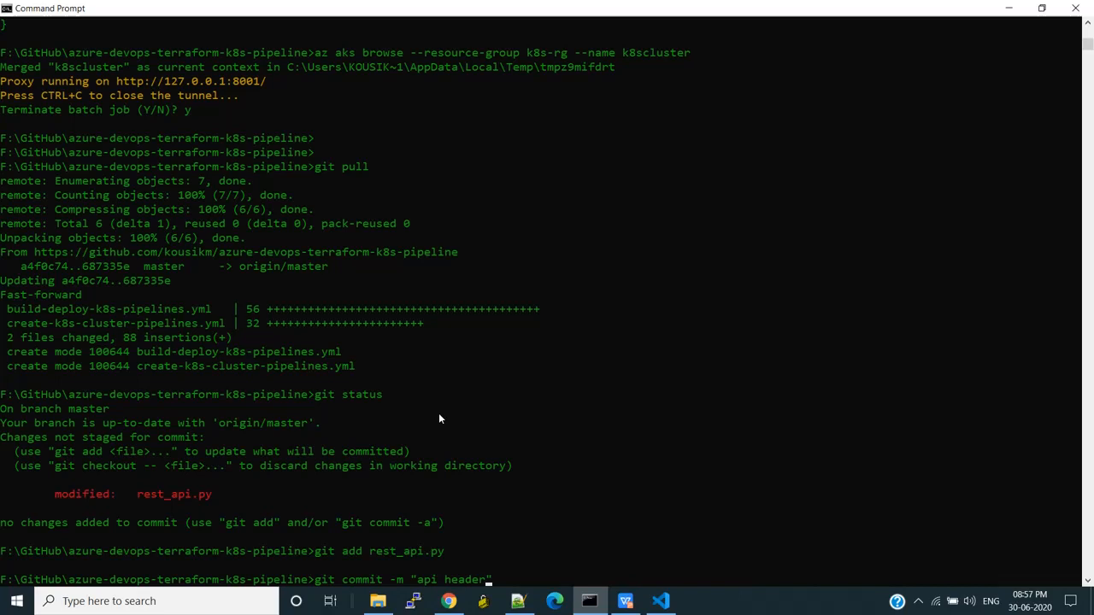
type(" made h1 instead of h")
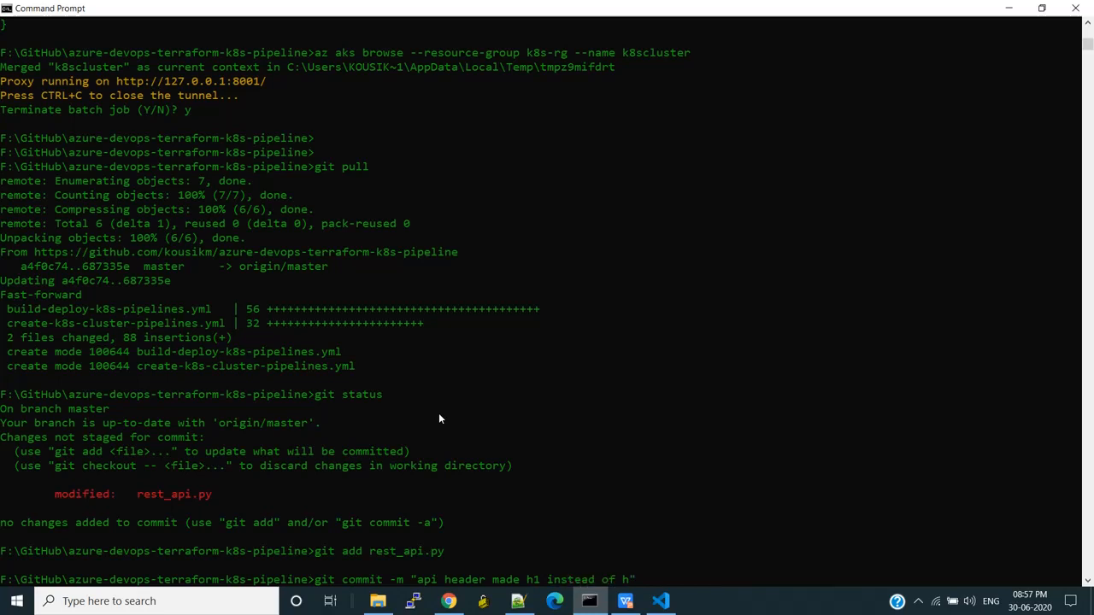
type("2\"")
key("Return")
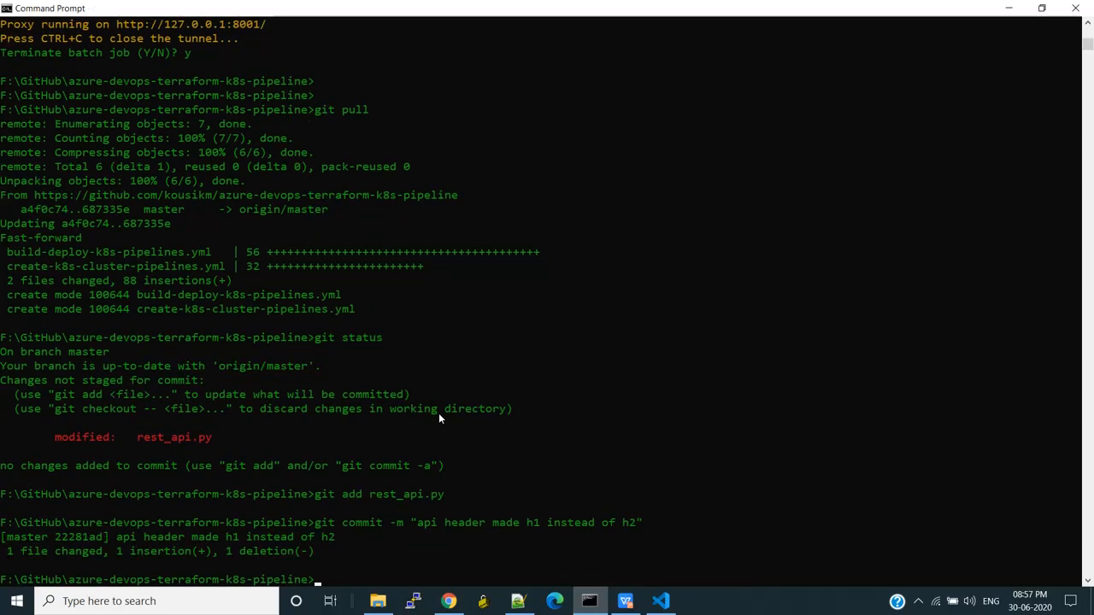
Run git push and authenticate to GitHub with the account username and password
type("git push")
key("Return")
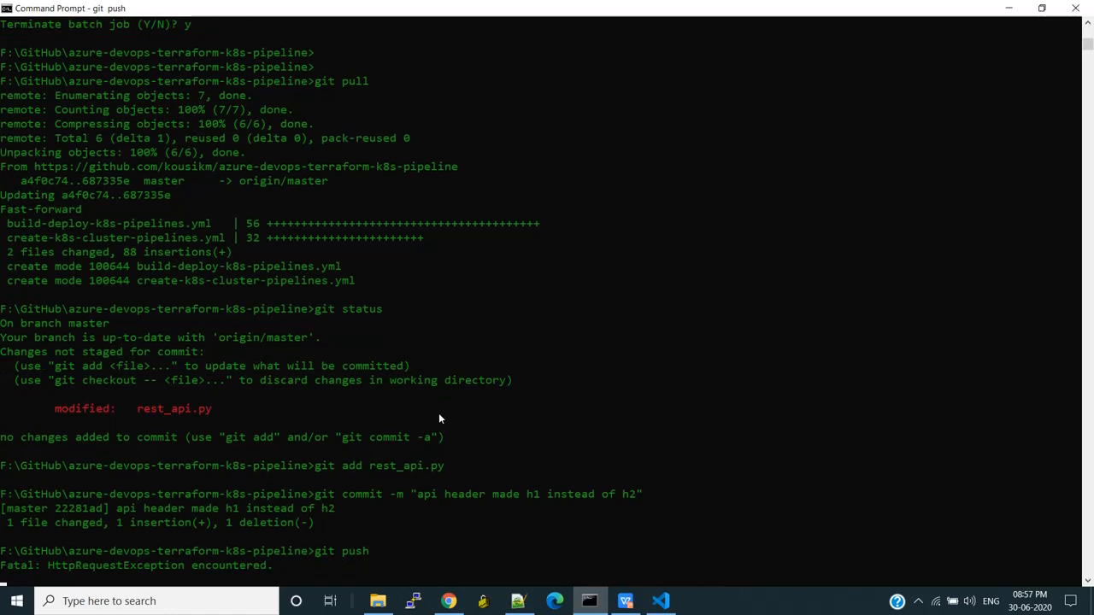
type("kousikm")
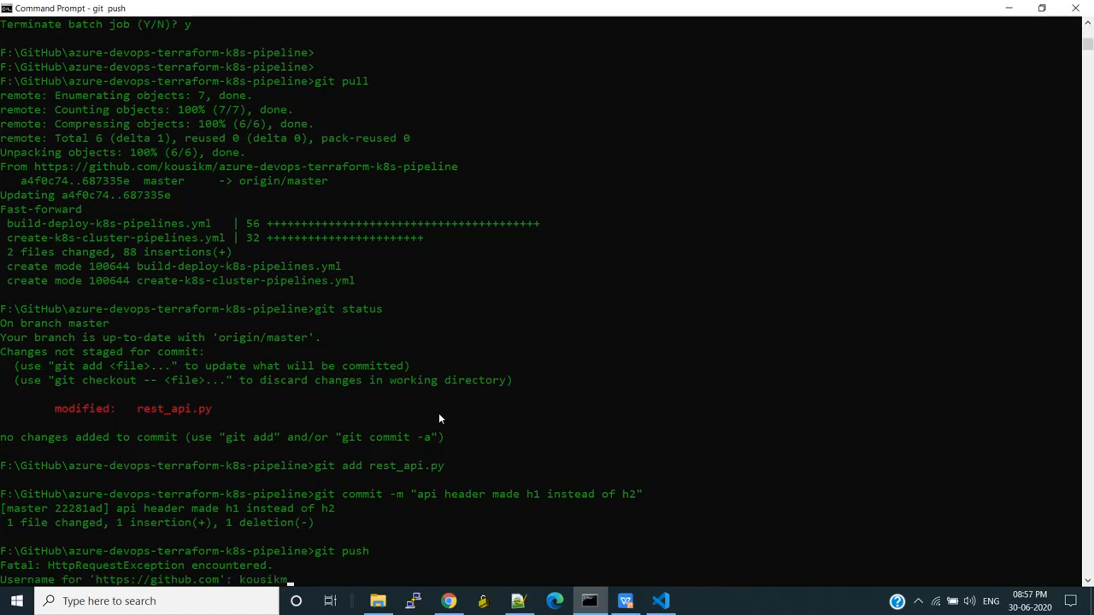
key("Return")
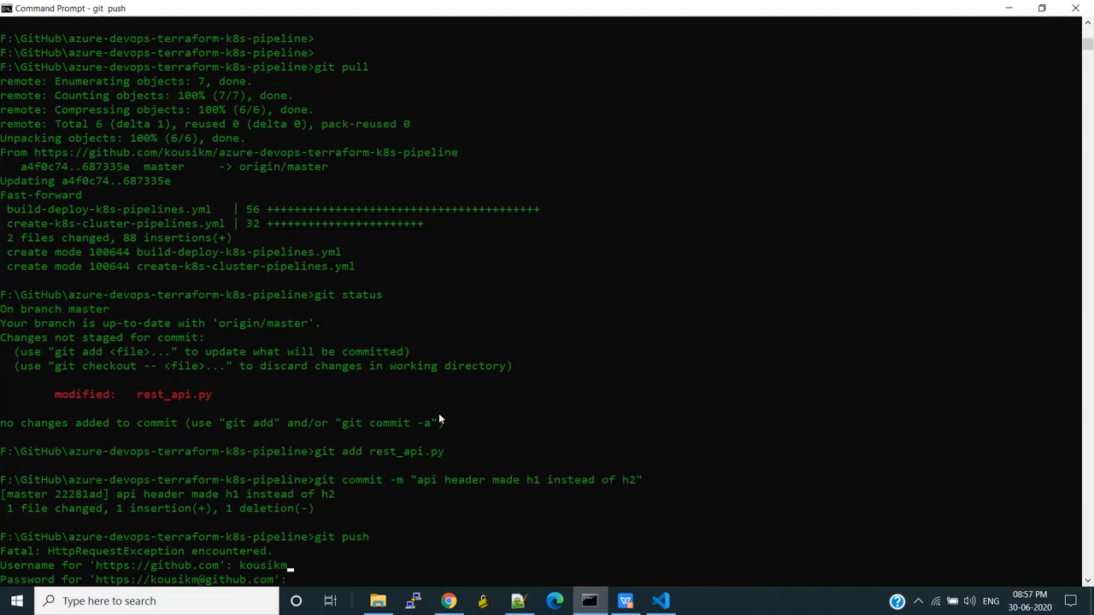
key("Return")
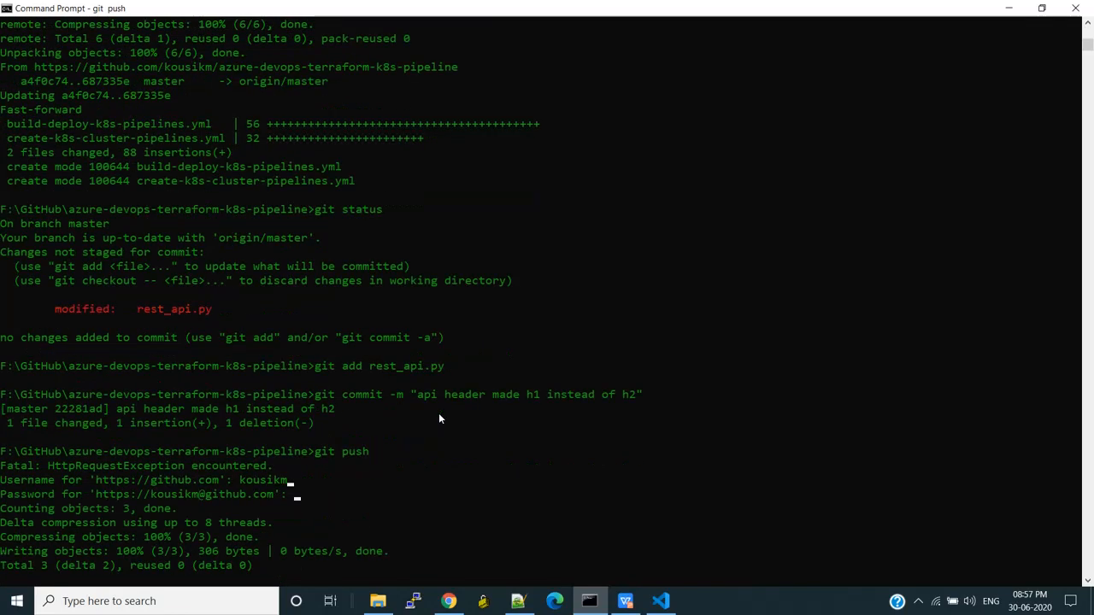
Switch to Chrome and refresh the azure-devops-terraform-k8s-pipeline GitHub repository to check that the latest commit was pushed
left_click(451, 602)
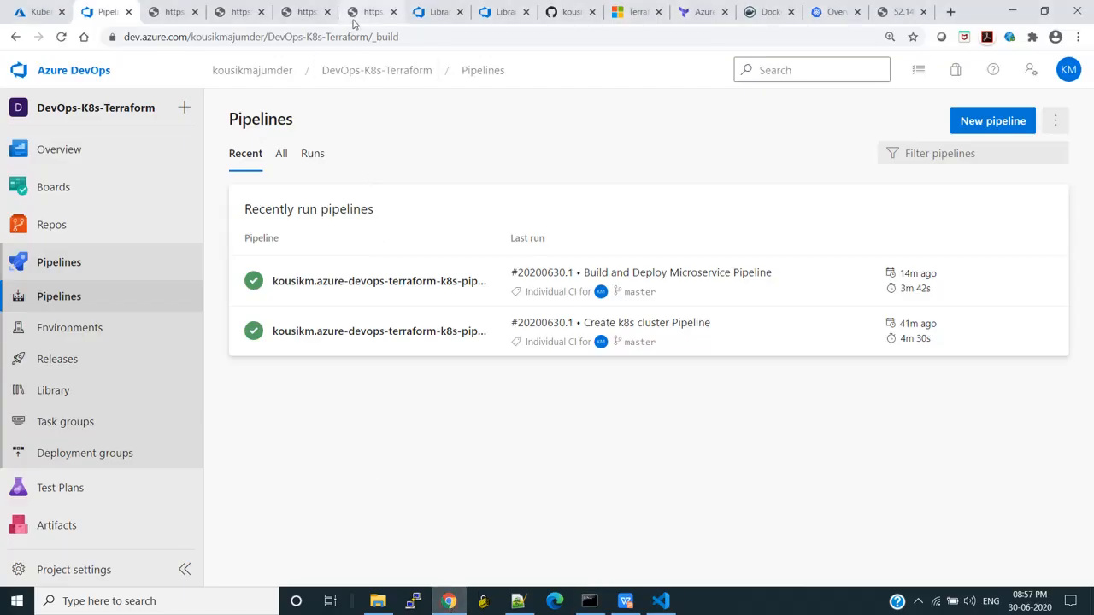
left_click(566, 12)
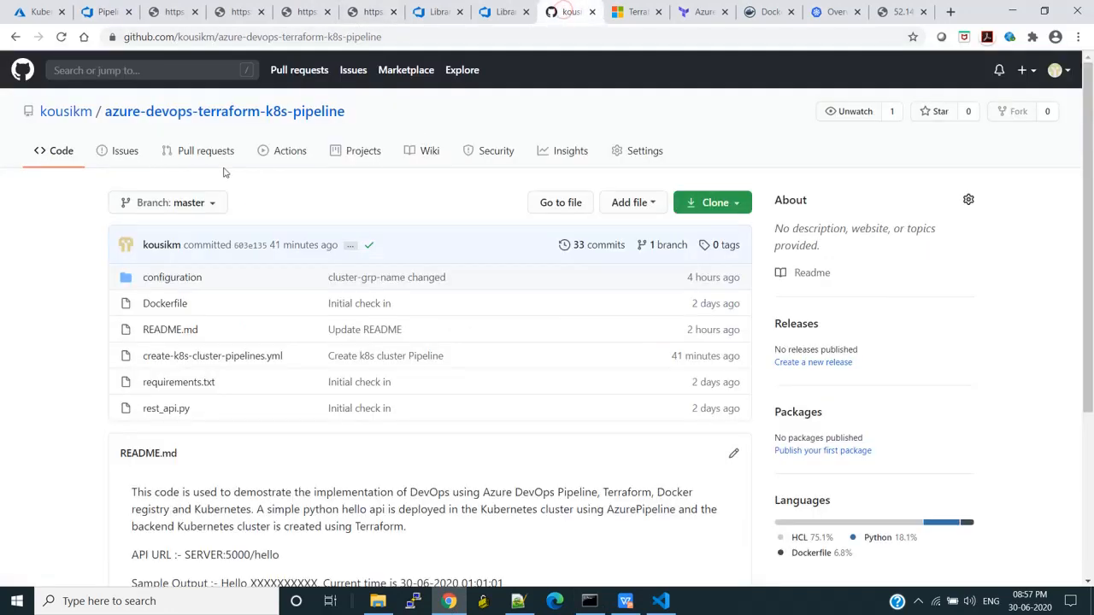
left_click(60, 37)
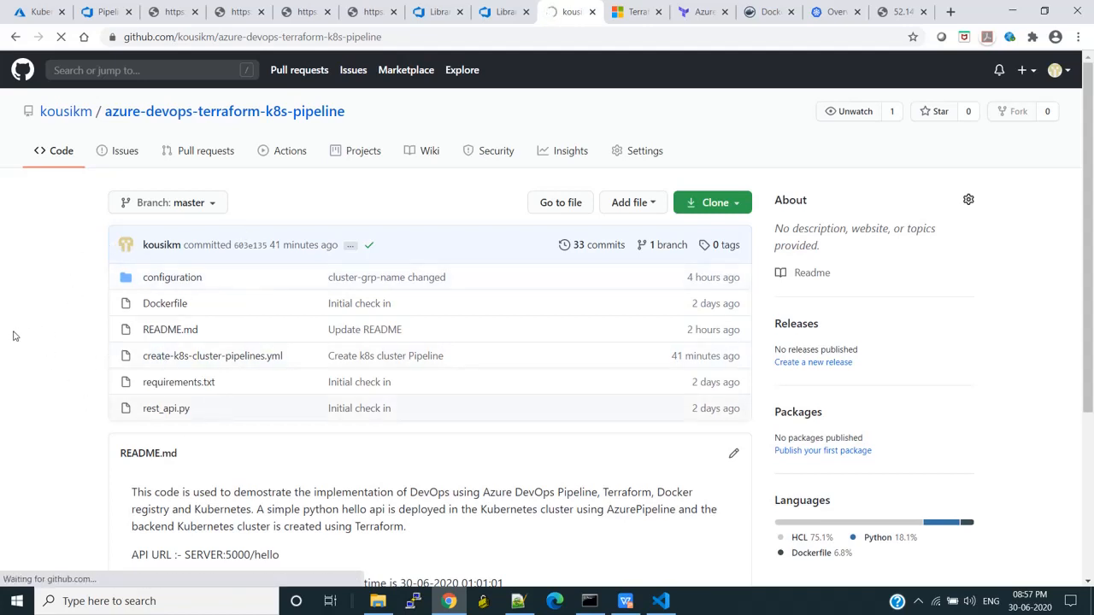
key("alt+Tab")
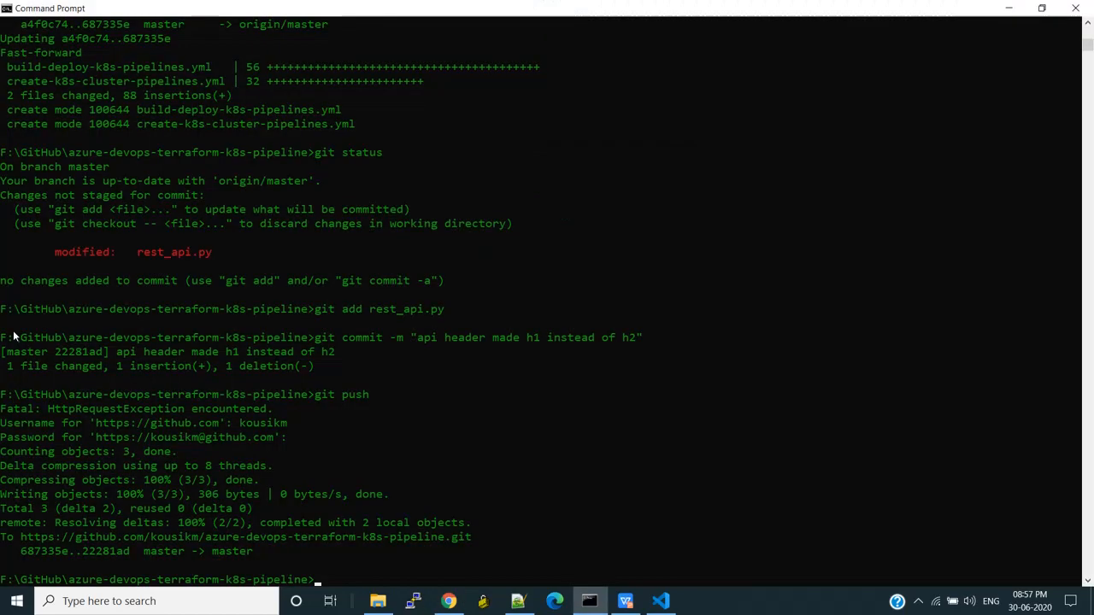
key("alt+Tab")
key("F5")
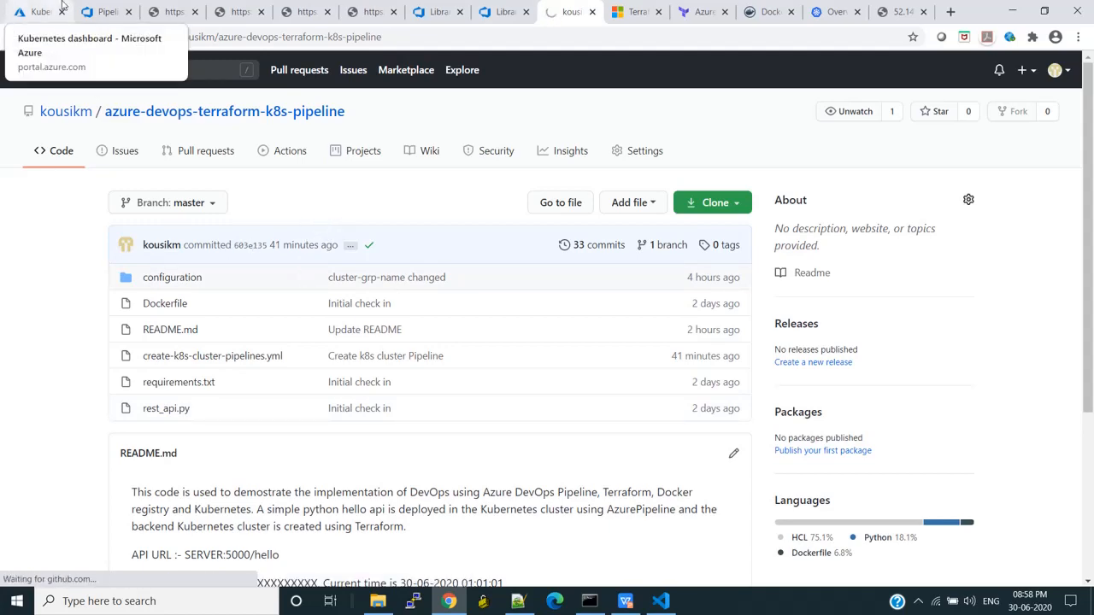
left_click(38, 12)
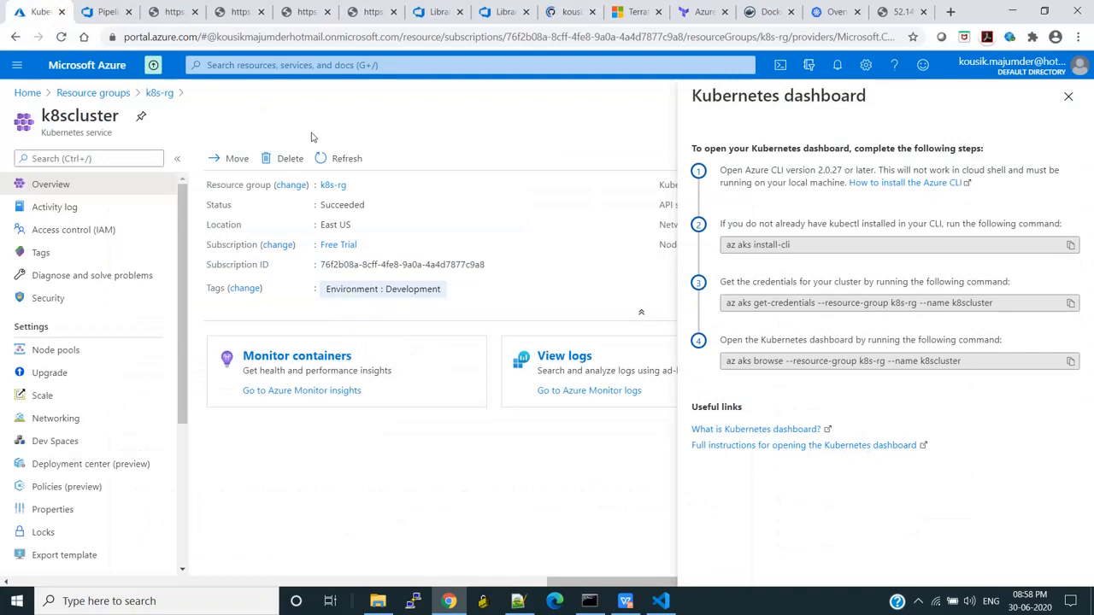
left_click(576, 9)
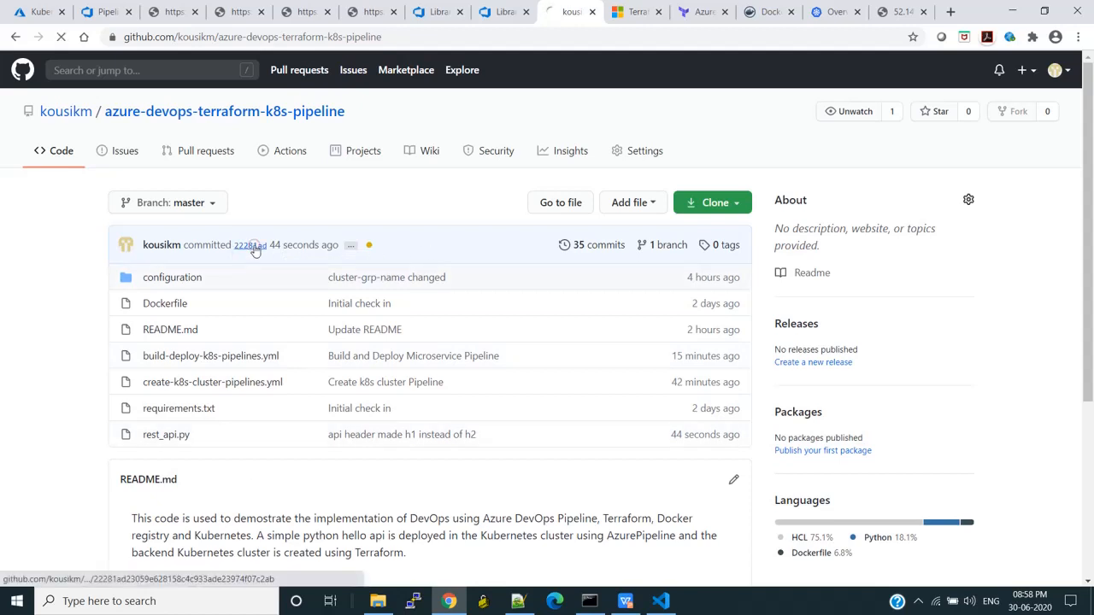
In Azure DevOps, open the "api header made h1 instead of h2" run #20200630.2 of the build and deploy pipeline to check its stages
left_click(121, 8)
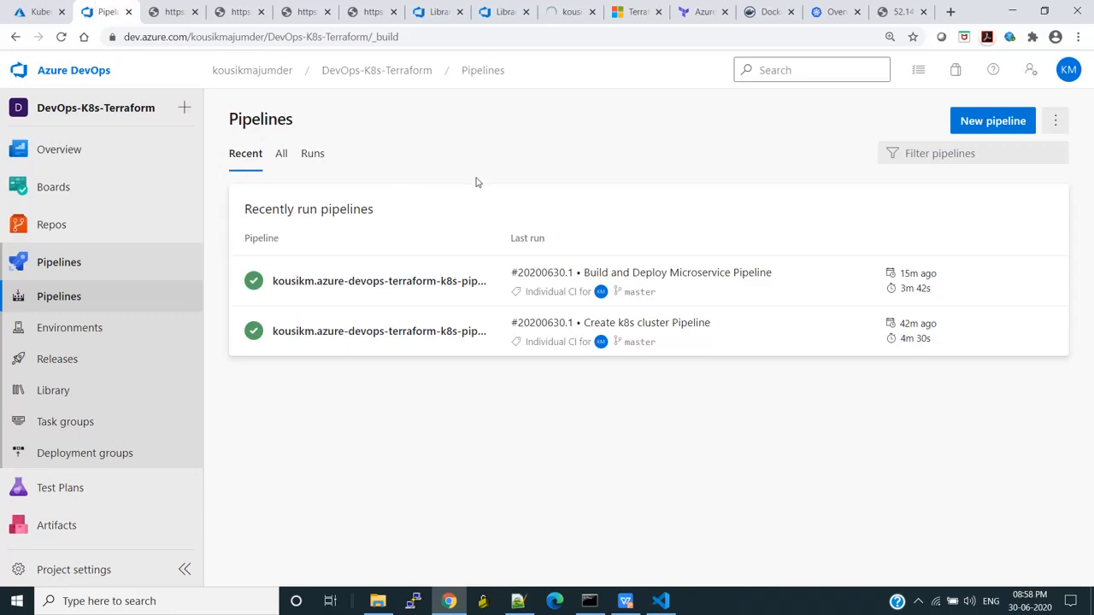
left_click(99, 296)
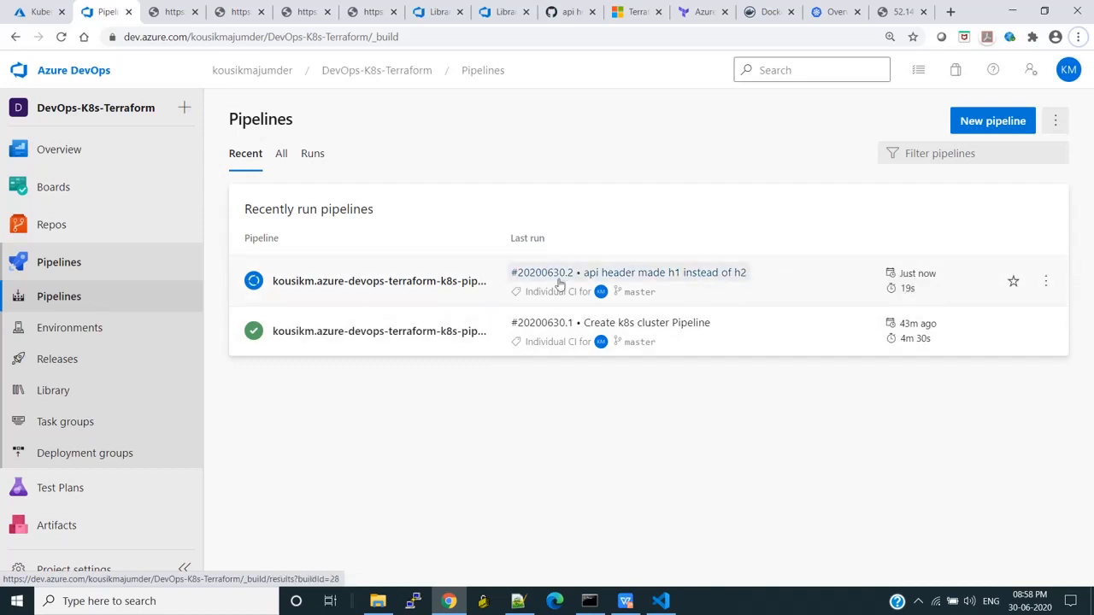
left_click(345, 282)
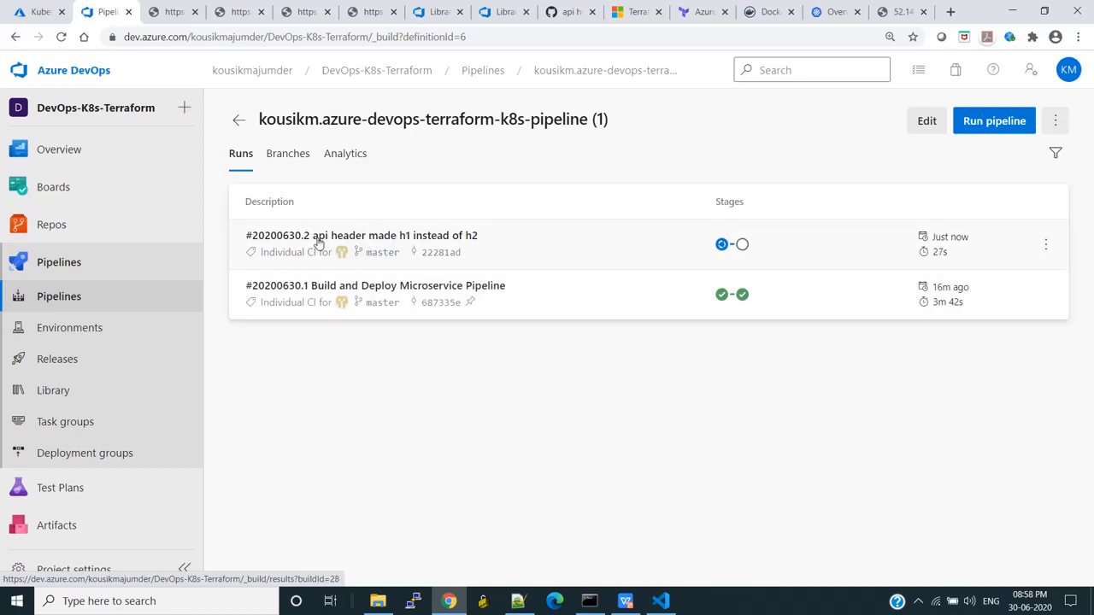
key("alt+Tab")
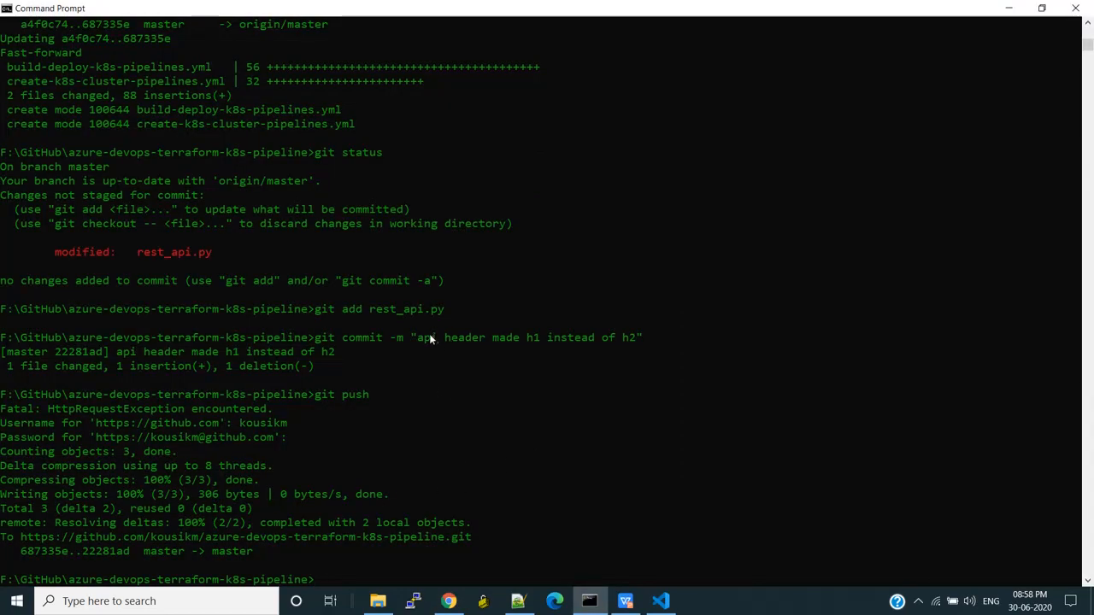
key("alt+Tab")
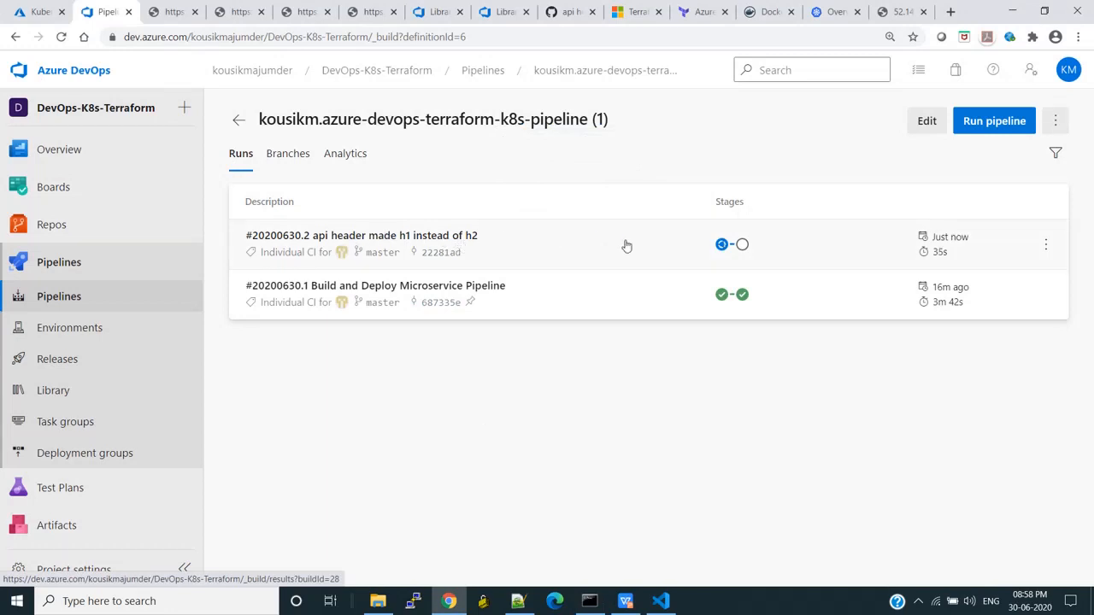
left_click(520, 241)
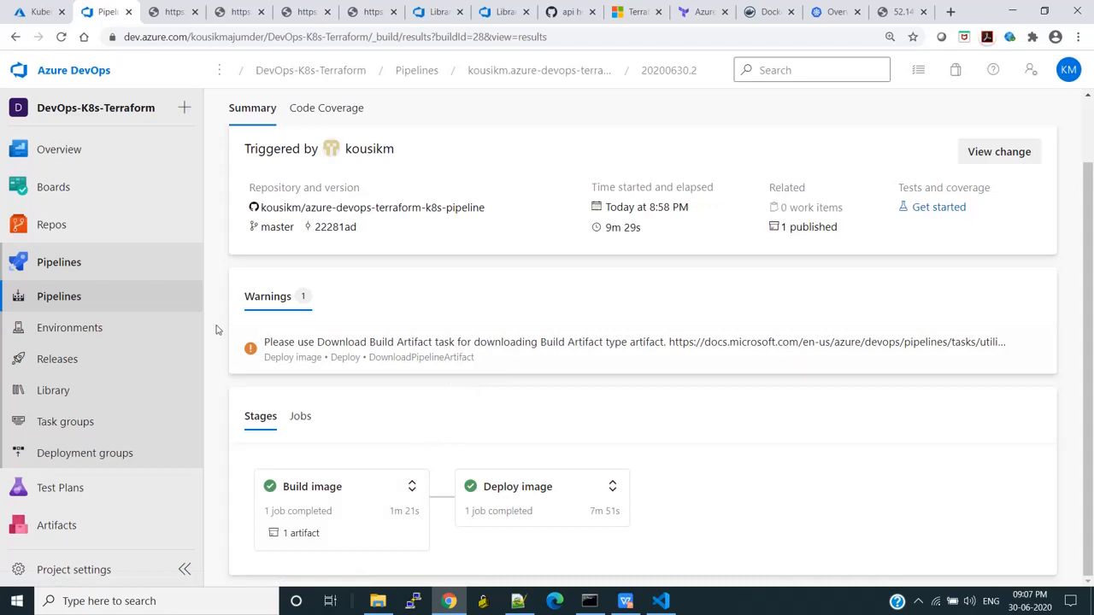
Run az aks browse --resource-group k8s-rg --name k8scluster in Command Prompt and bring up the Kubernetes dashboard overview in Chrome
left_click(589, 601)
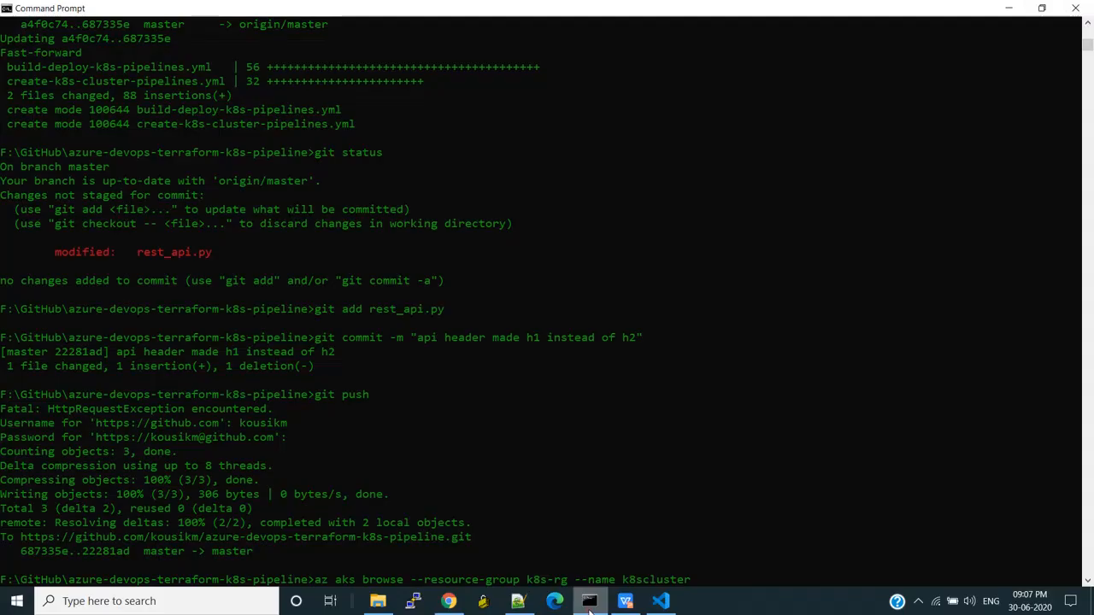
key("Return")
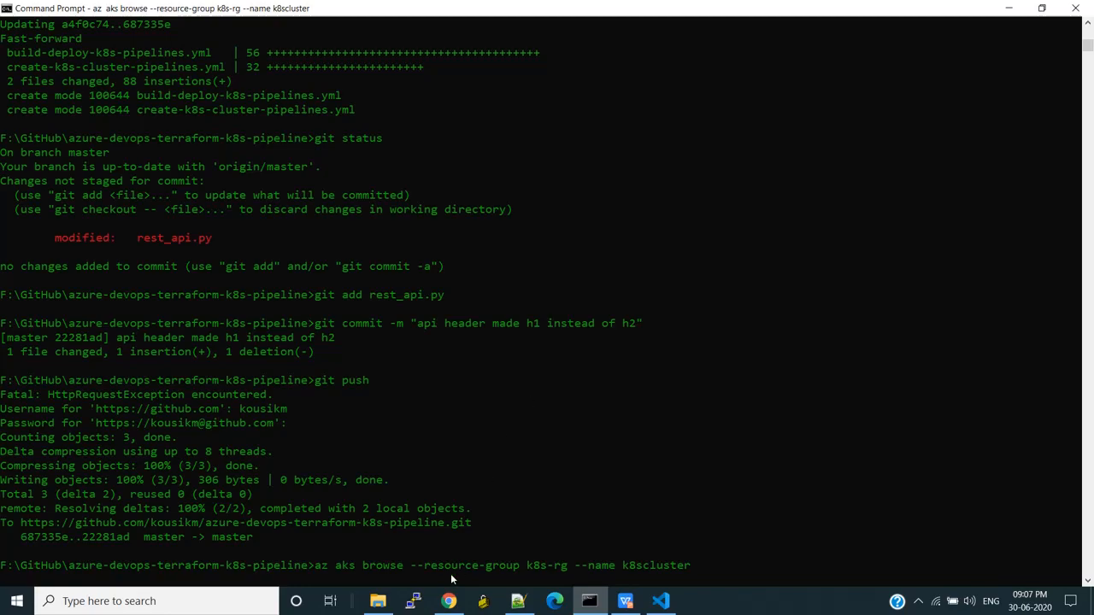
left_click(448, 601)
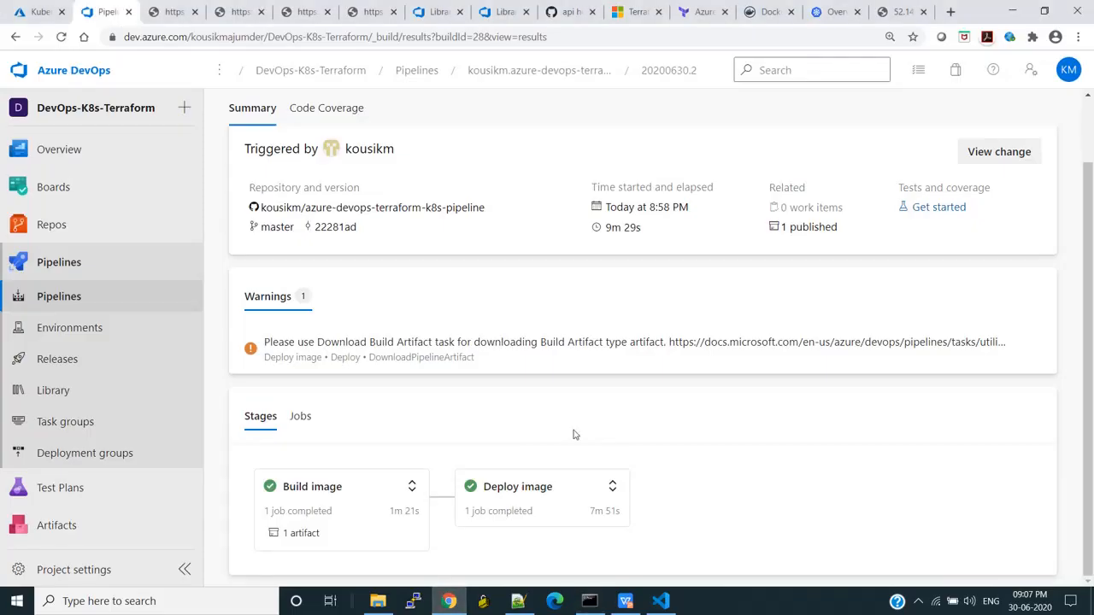
left_click(903, 7)
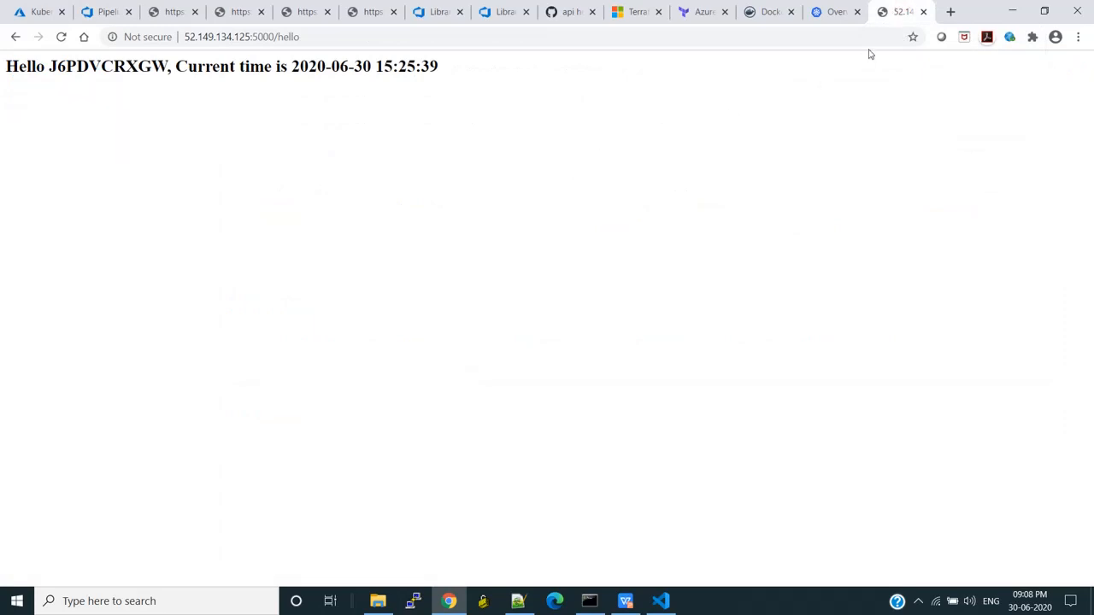
left_click(948, 11)
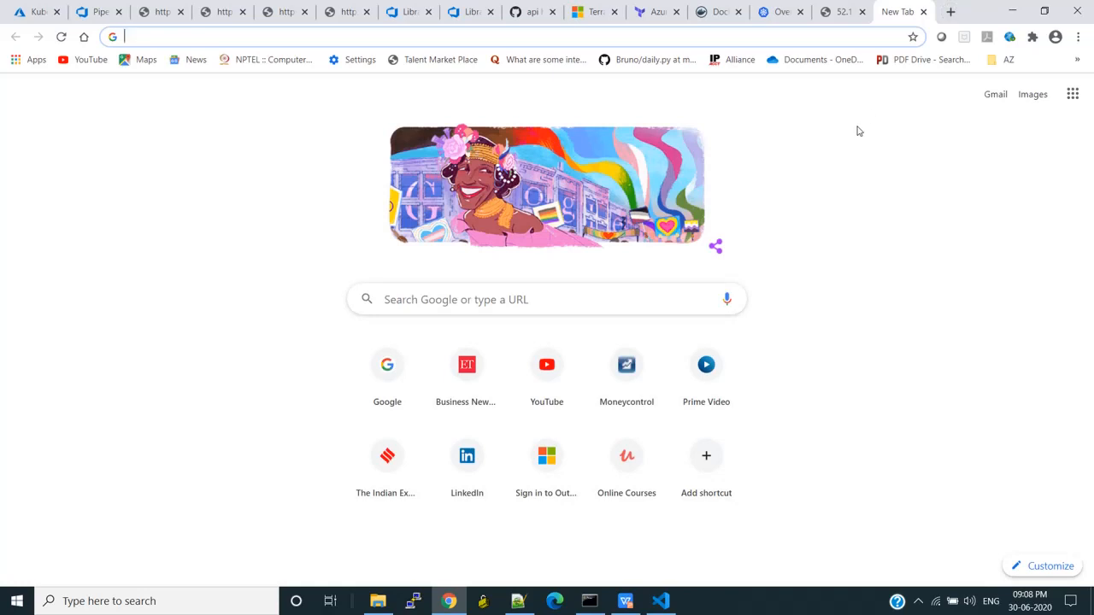
type("127.0.0.1:8001/api/v1/namespaces/kube-system/services/http:kubernetes-dashboard:/proxy/")
key("Return")
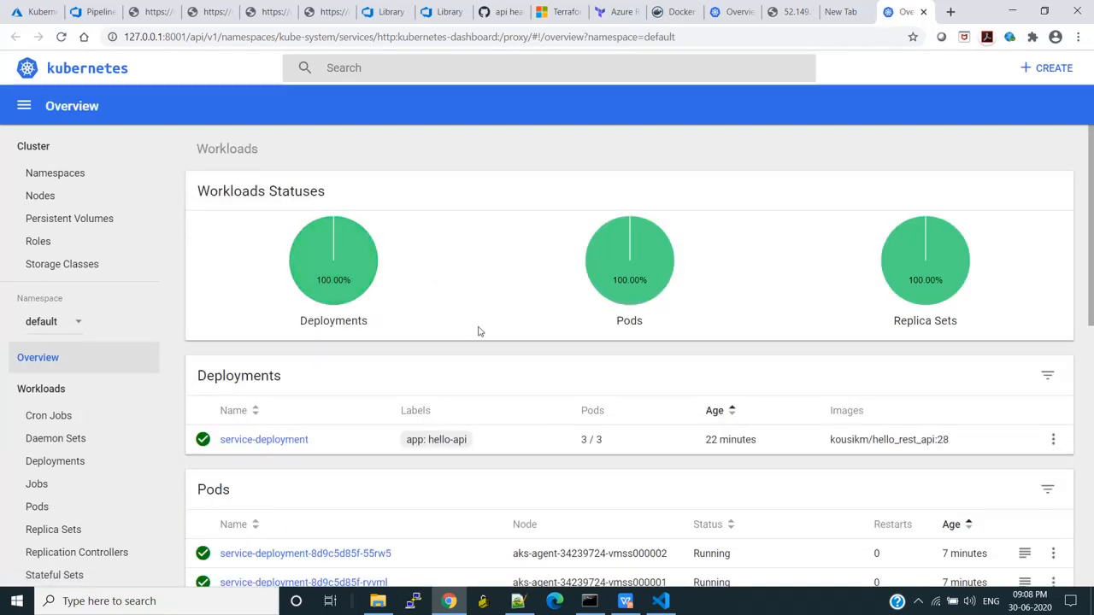
Open the hello-api service's external endpoint in a new tab and load its /hello path
scroll(479, 332, "down", 5)
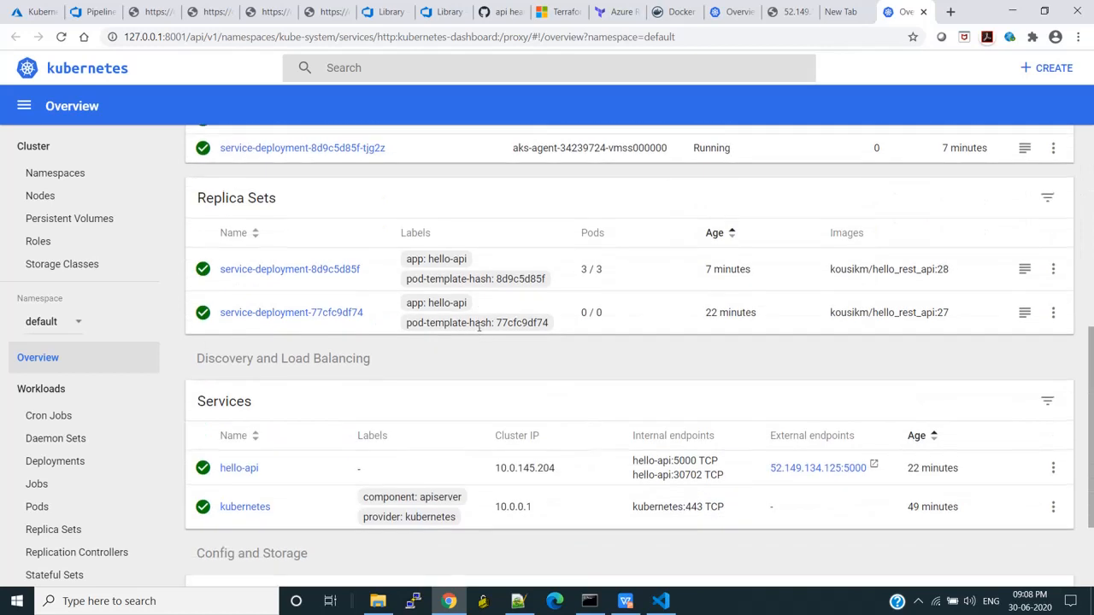
scroll(479, 331, "down", 2)
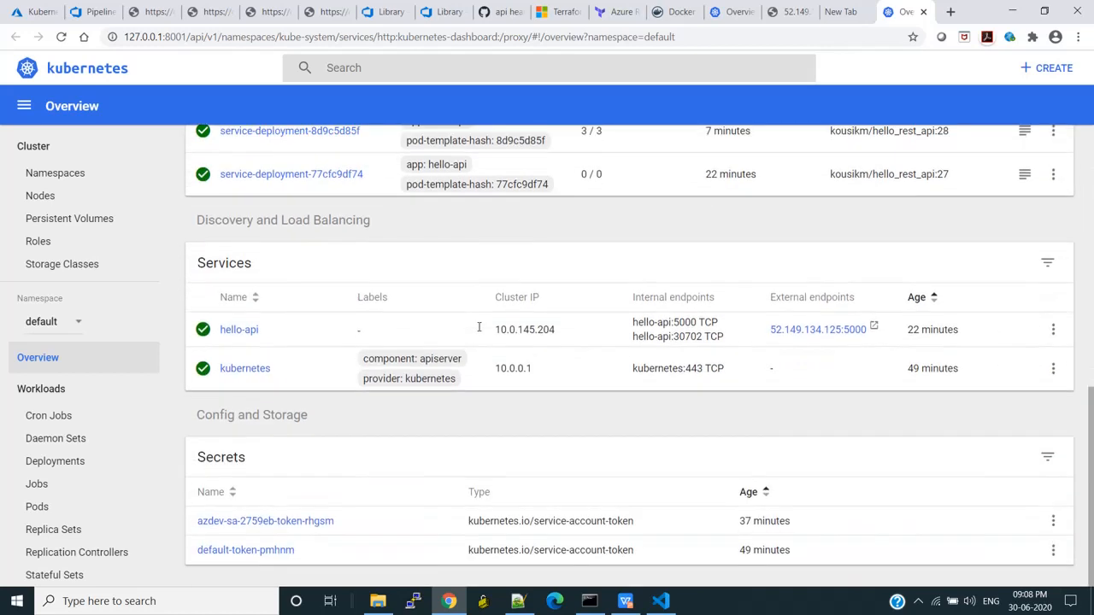
right_click(839, 335)
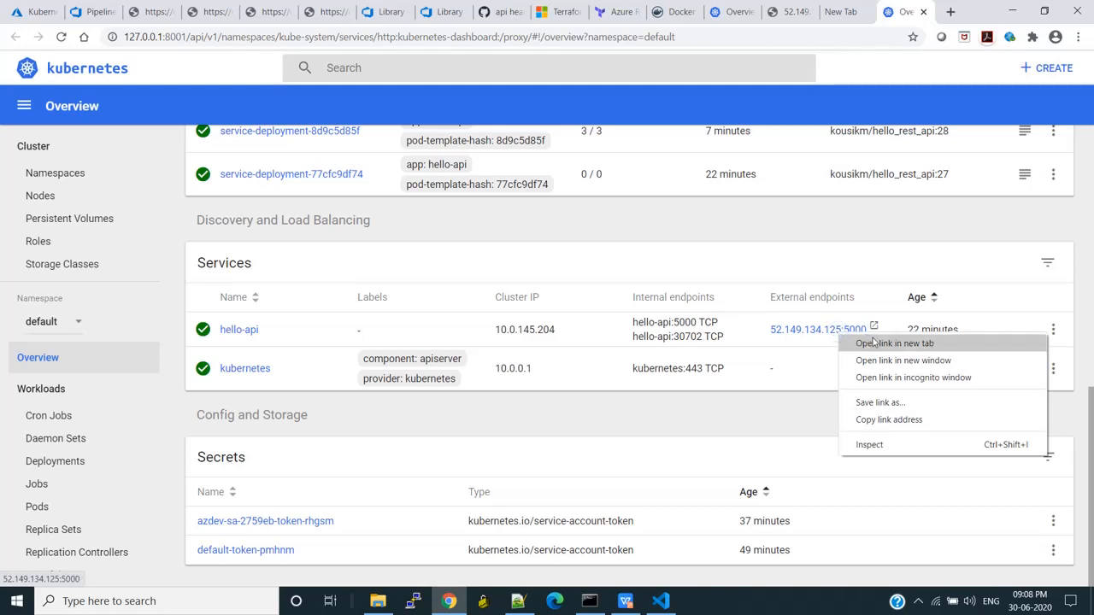
left_click(863, 343)
left_click(905, 12)
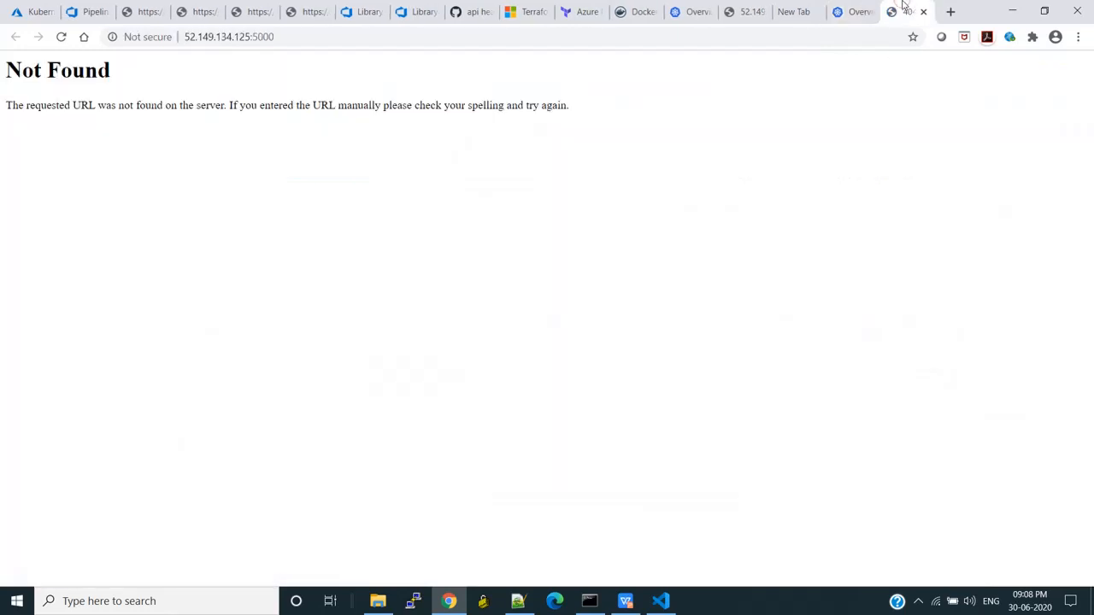
left_click(340, 40)
type("/hello")
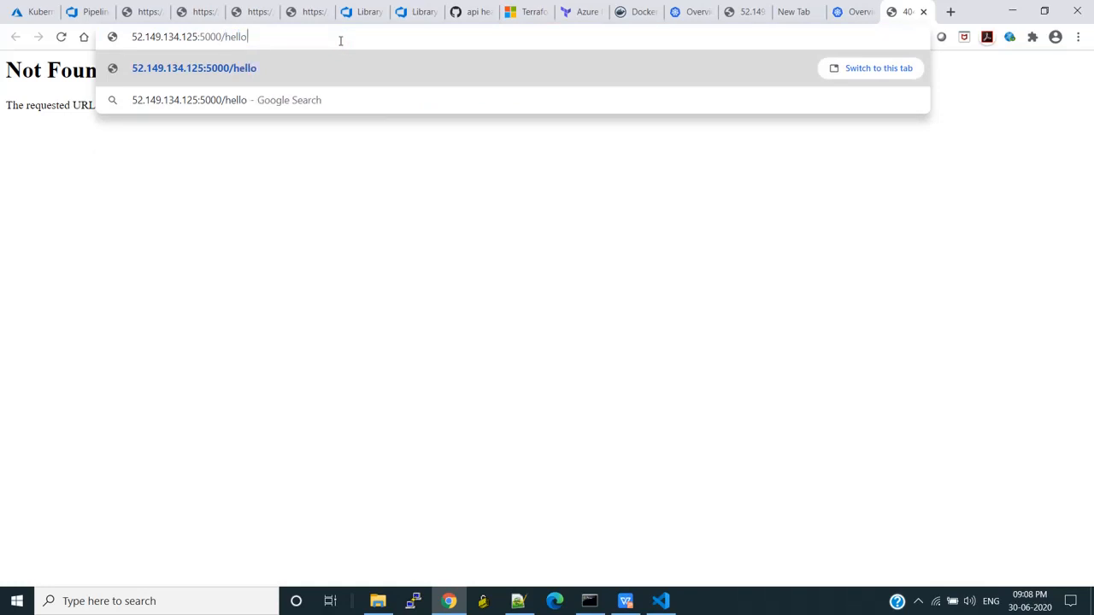
key("Return")
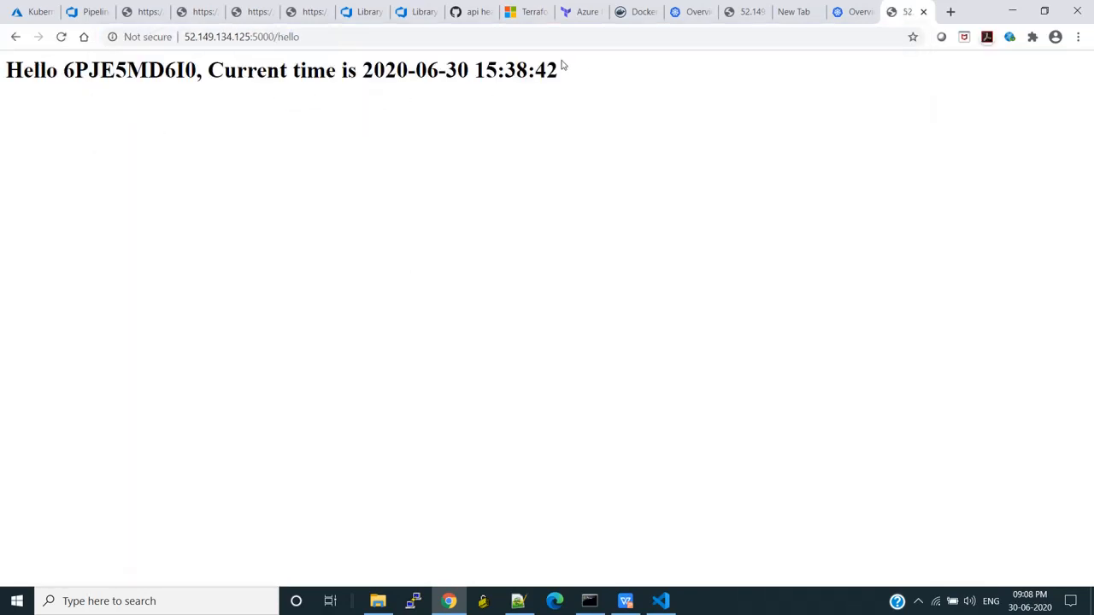
Compare the new /hello heading with the earlier response page and the h1 return line of rest_api.py in Visual Studio Code
left_click_drag(560, 69, 12, 65)
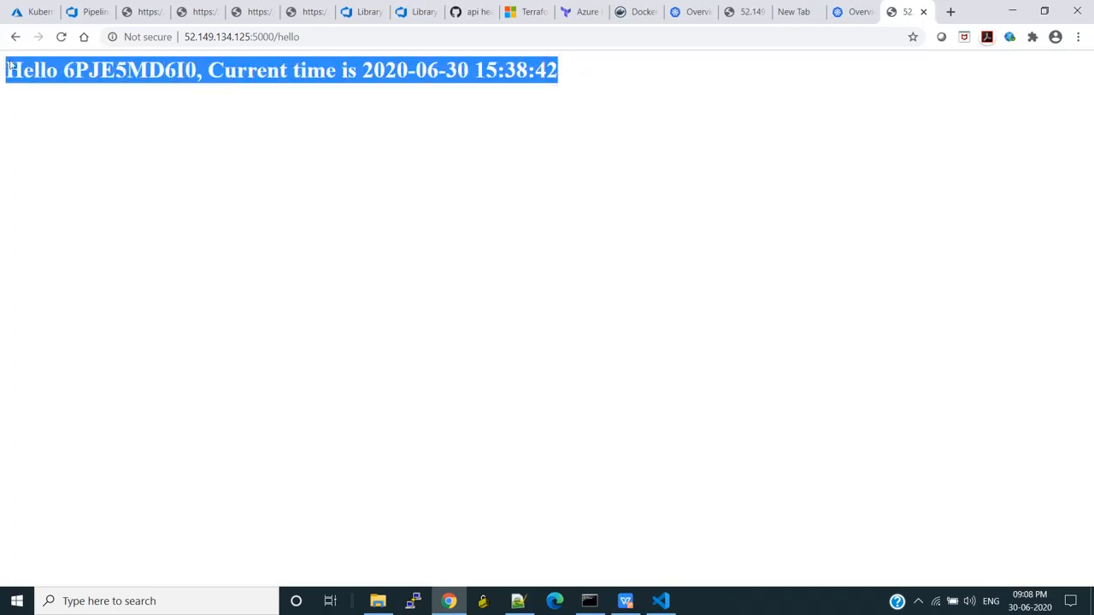
left_click(740, 12)
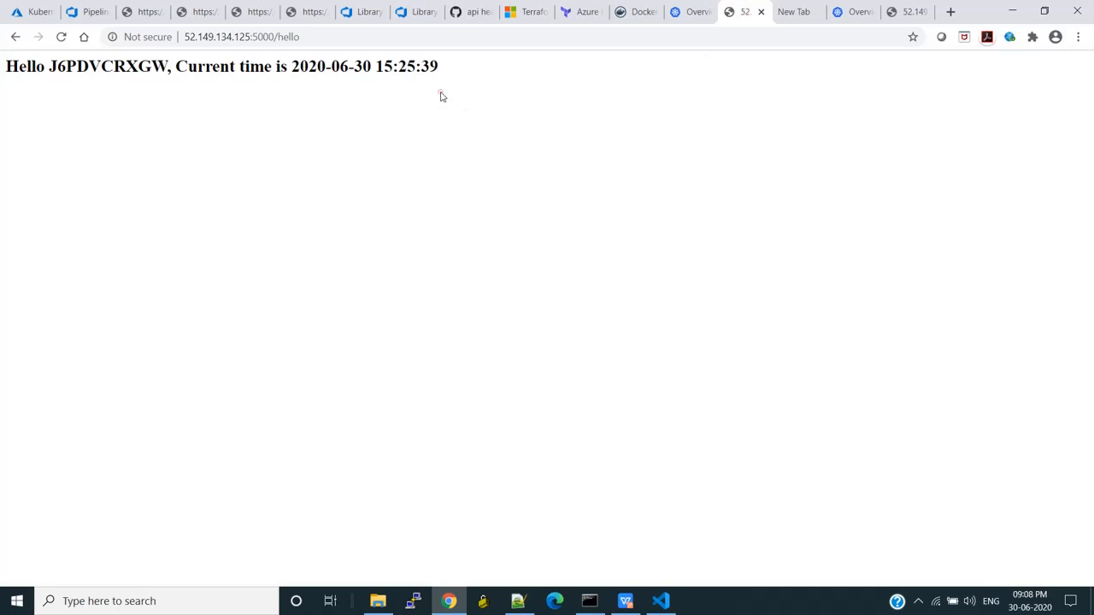
left_click(908, 12)
left_click(680, 122)
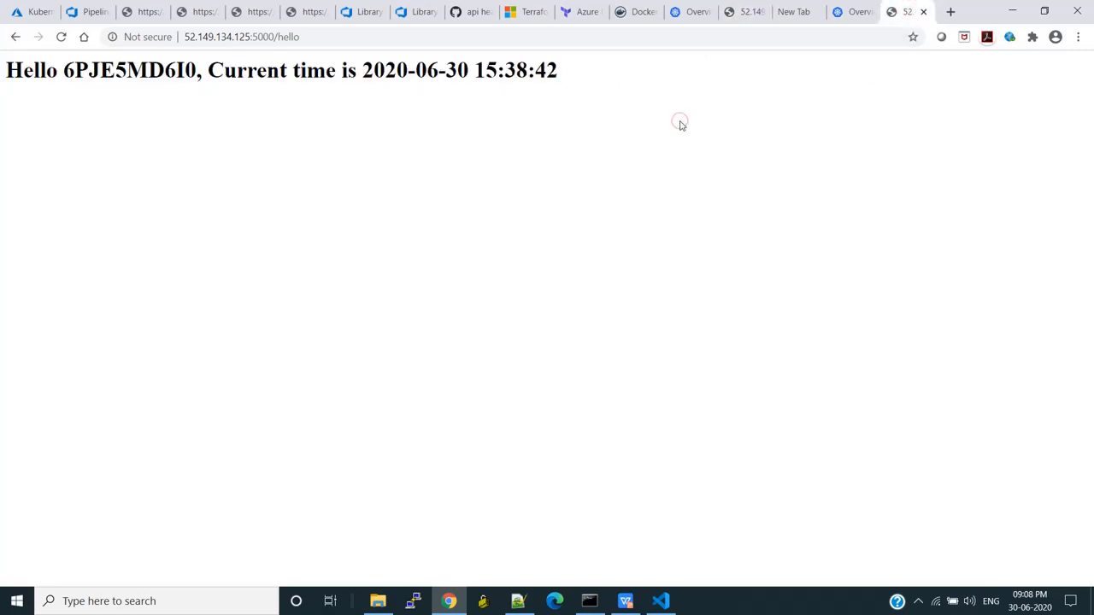
left_click(660, 601)
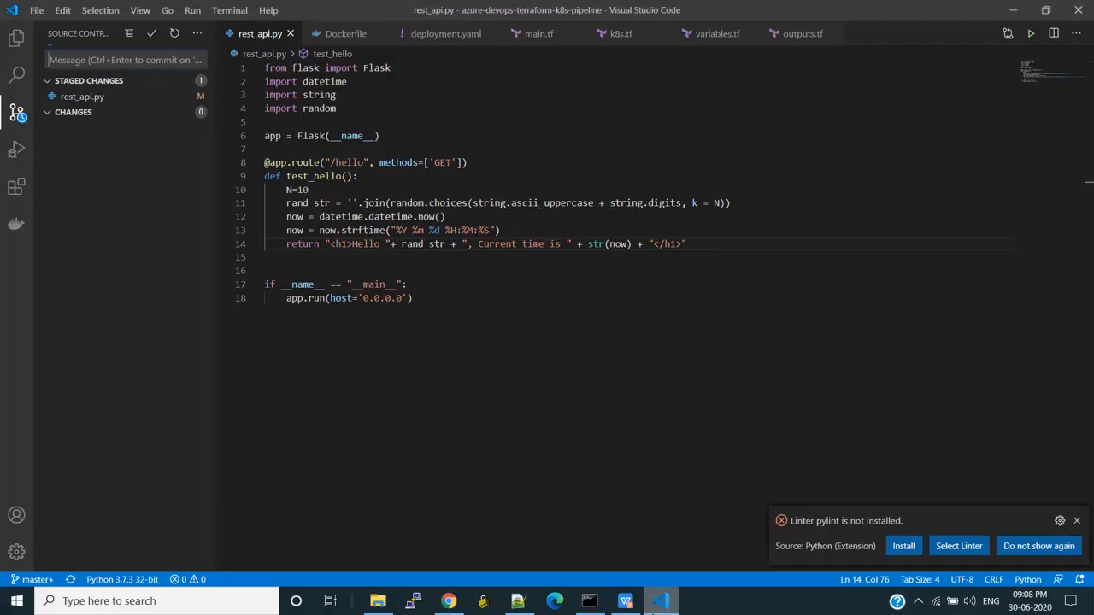
left_click(448, 601)
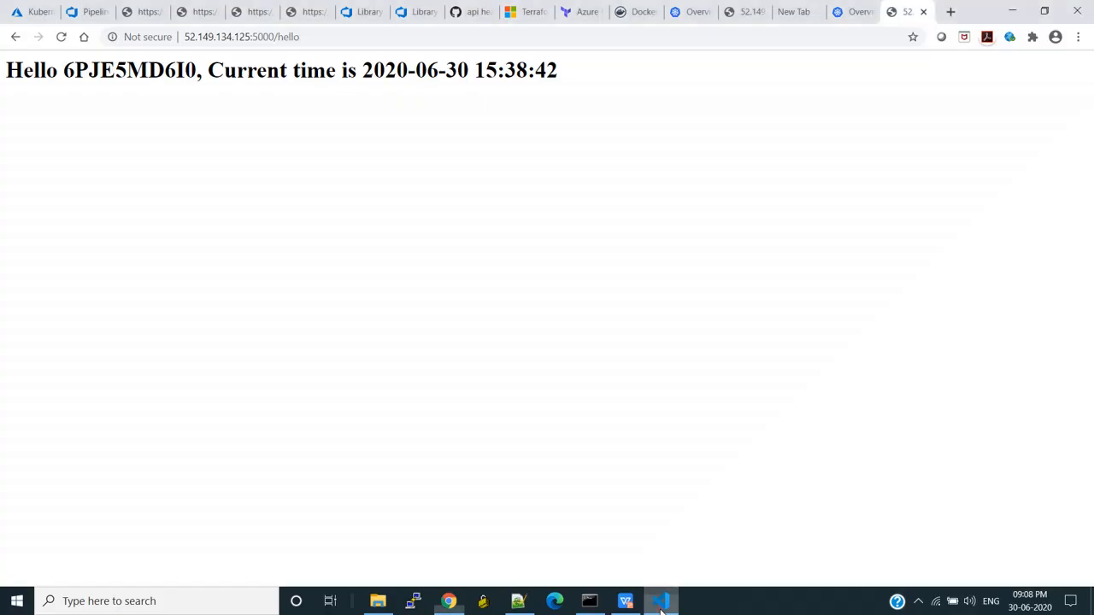
left_click(573, 301)
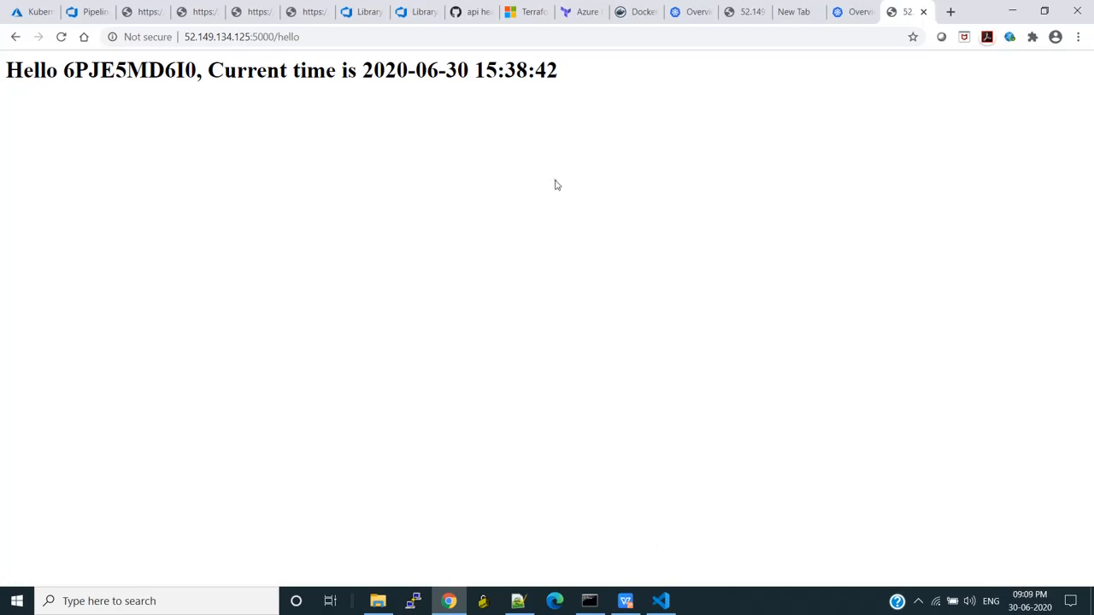
key("alt")
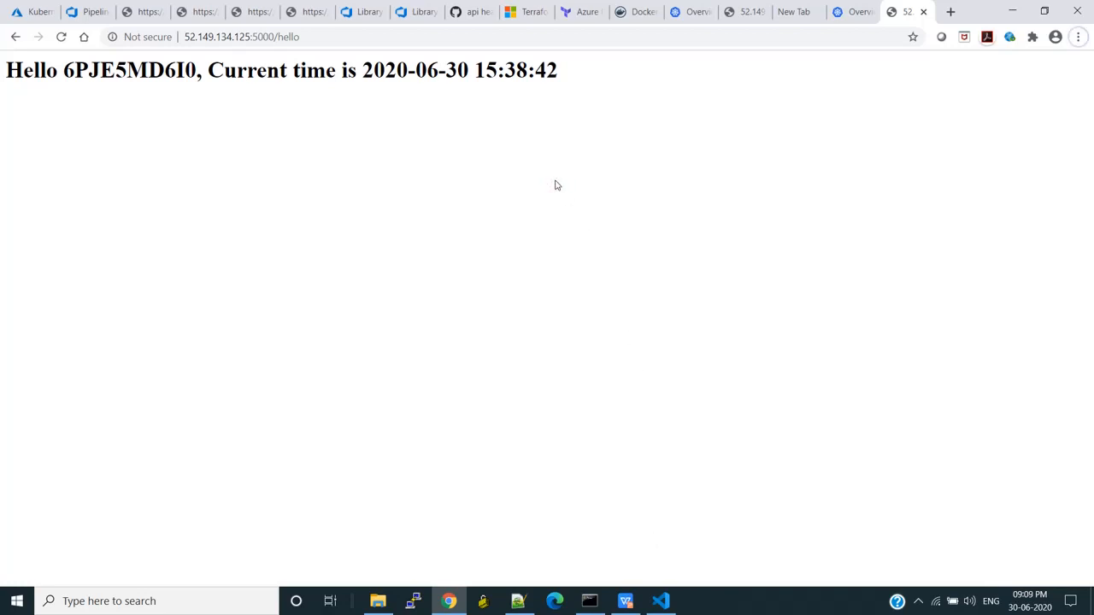